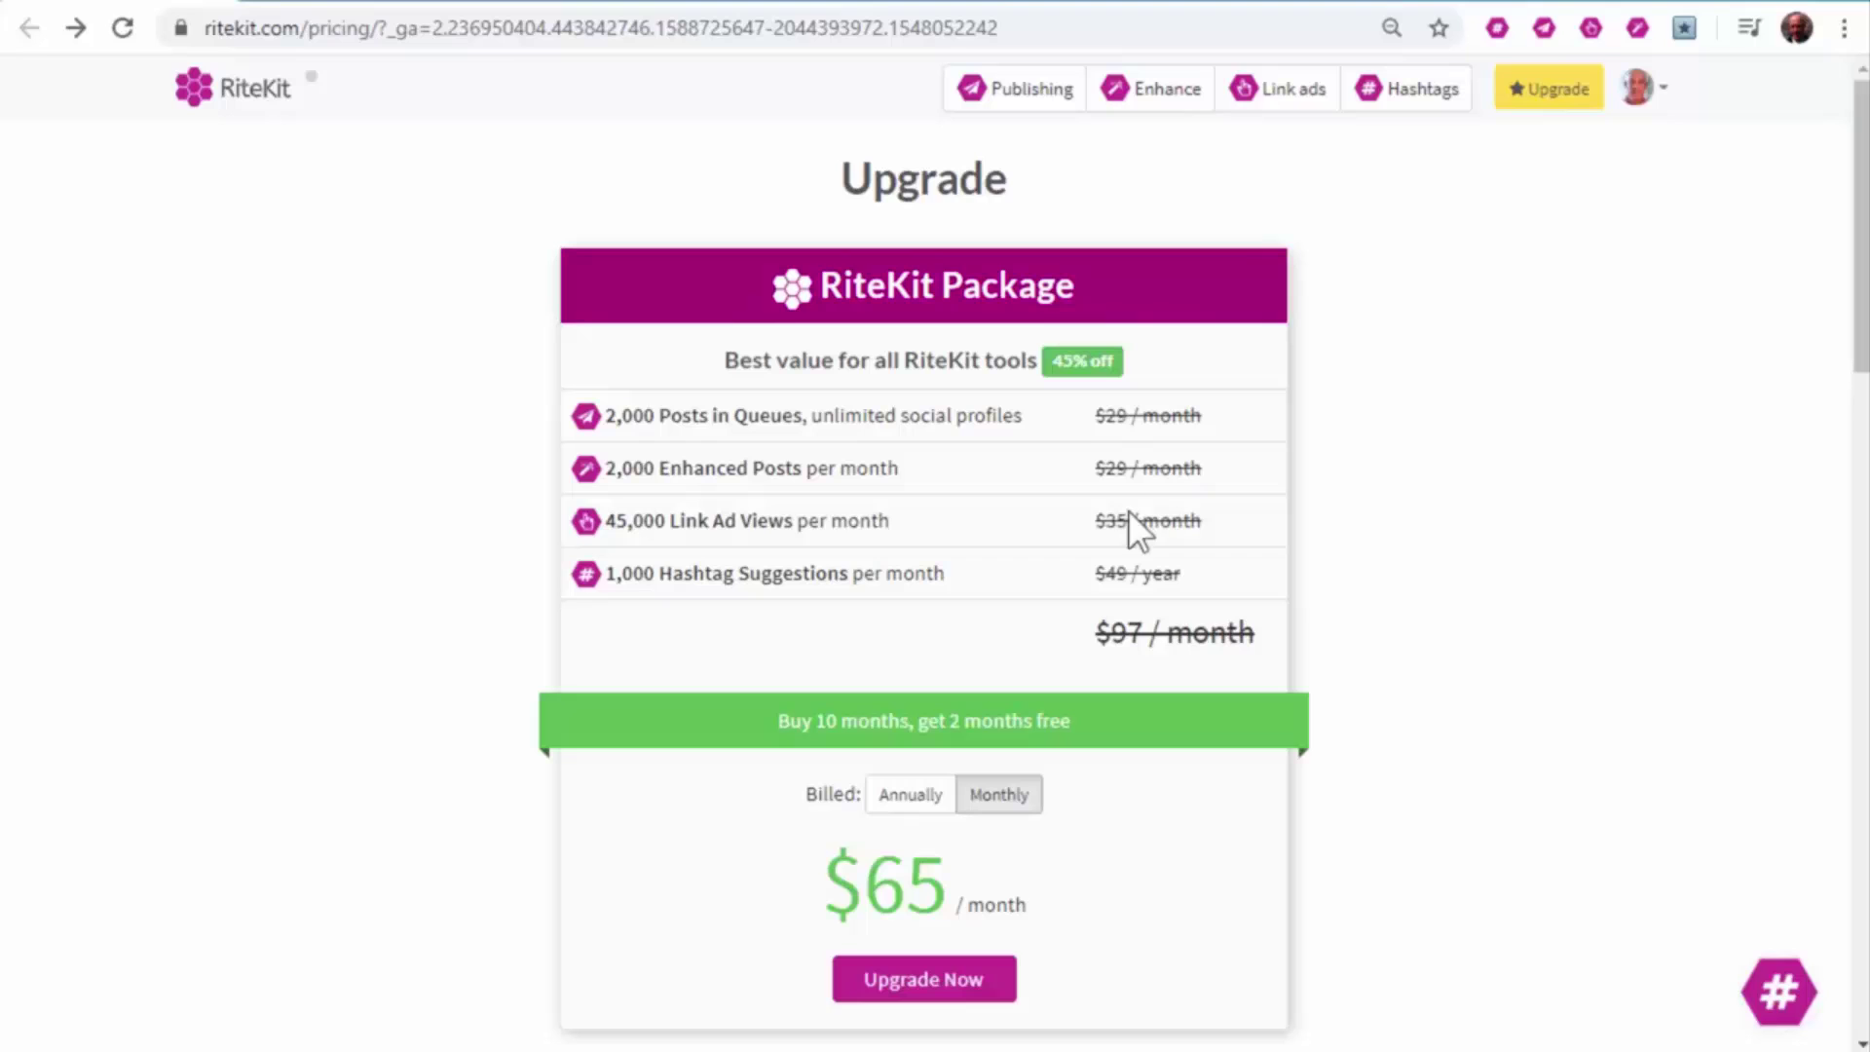
# Switch RiteKit's package pricing to annual billing, showing $54 a month
pyautogui.click(911, 794)
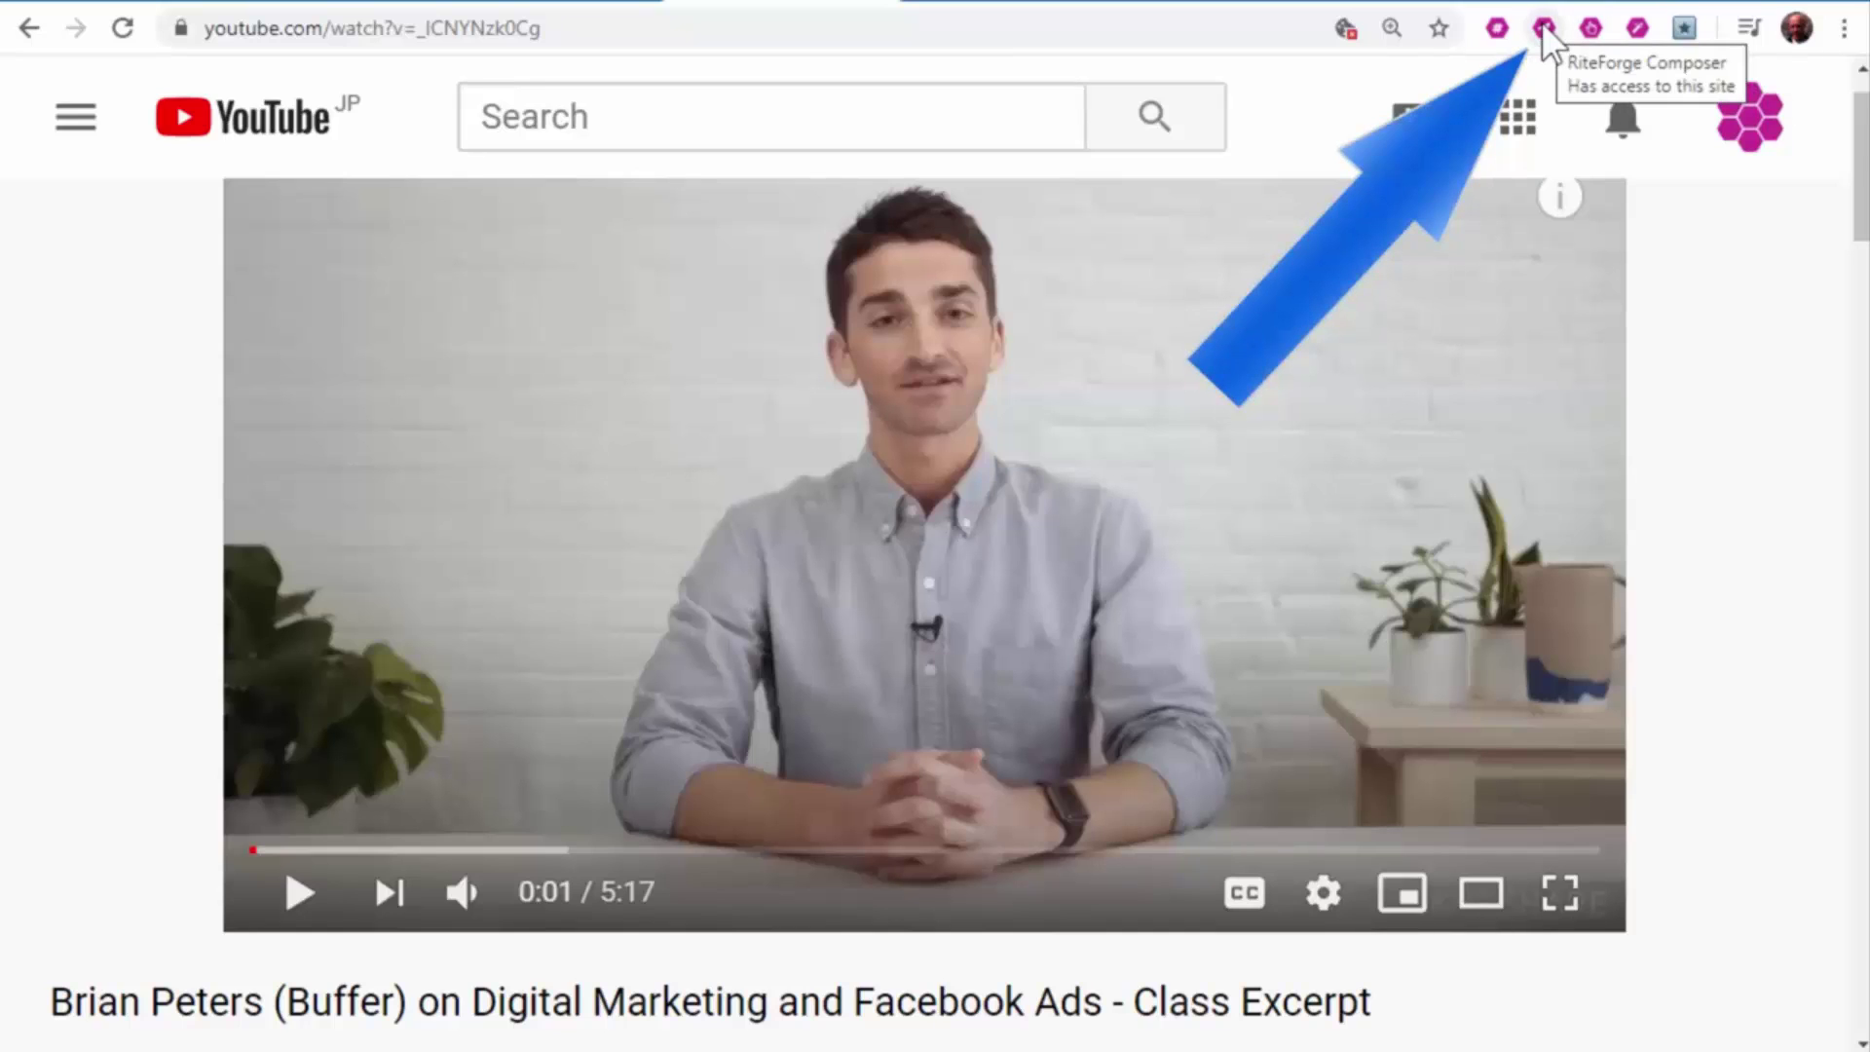
# Enhance the Buffer video post in RiteForge with a Rite.ly link using the 3-Second Rite.ly Video Ad
pyautogui.click(1542, 27)
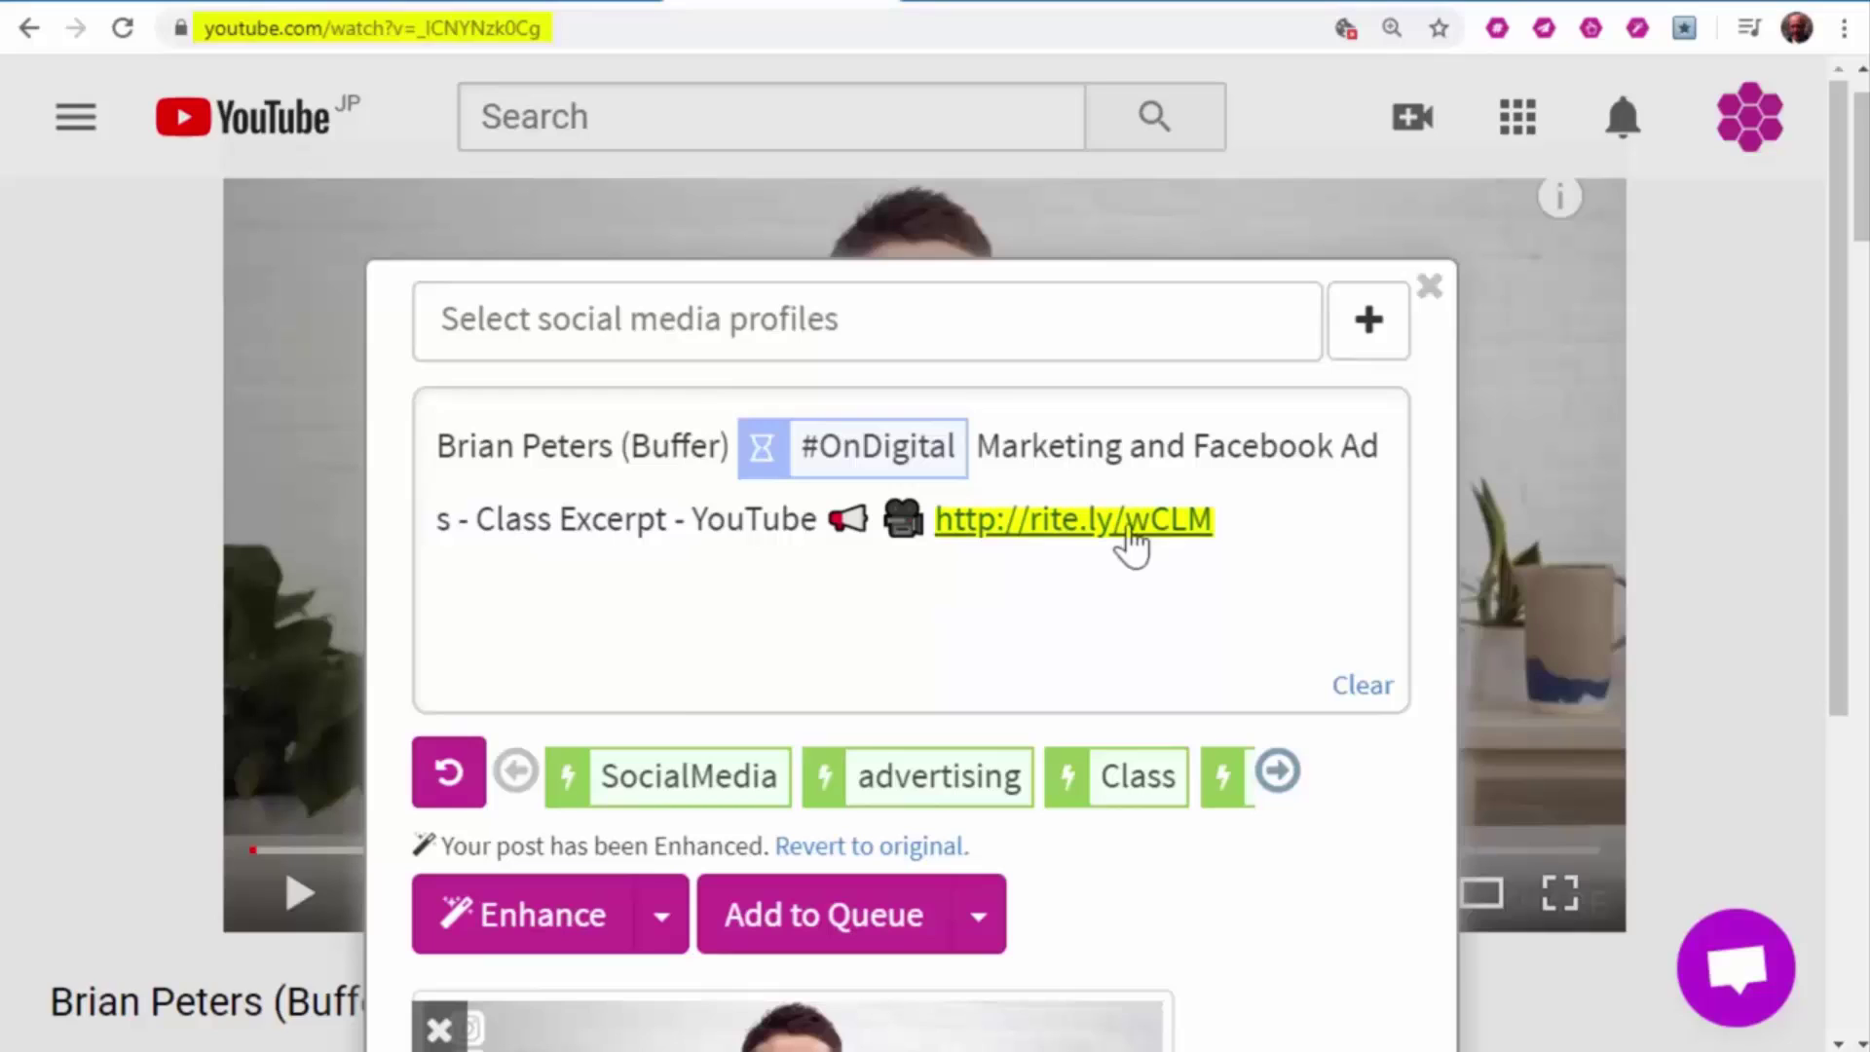
pyautogui.click(439, 783)
pyautogui.click(1127, 530)
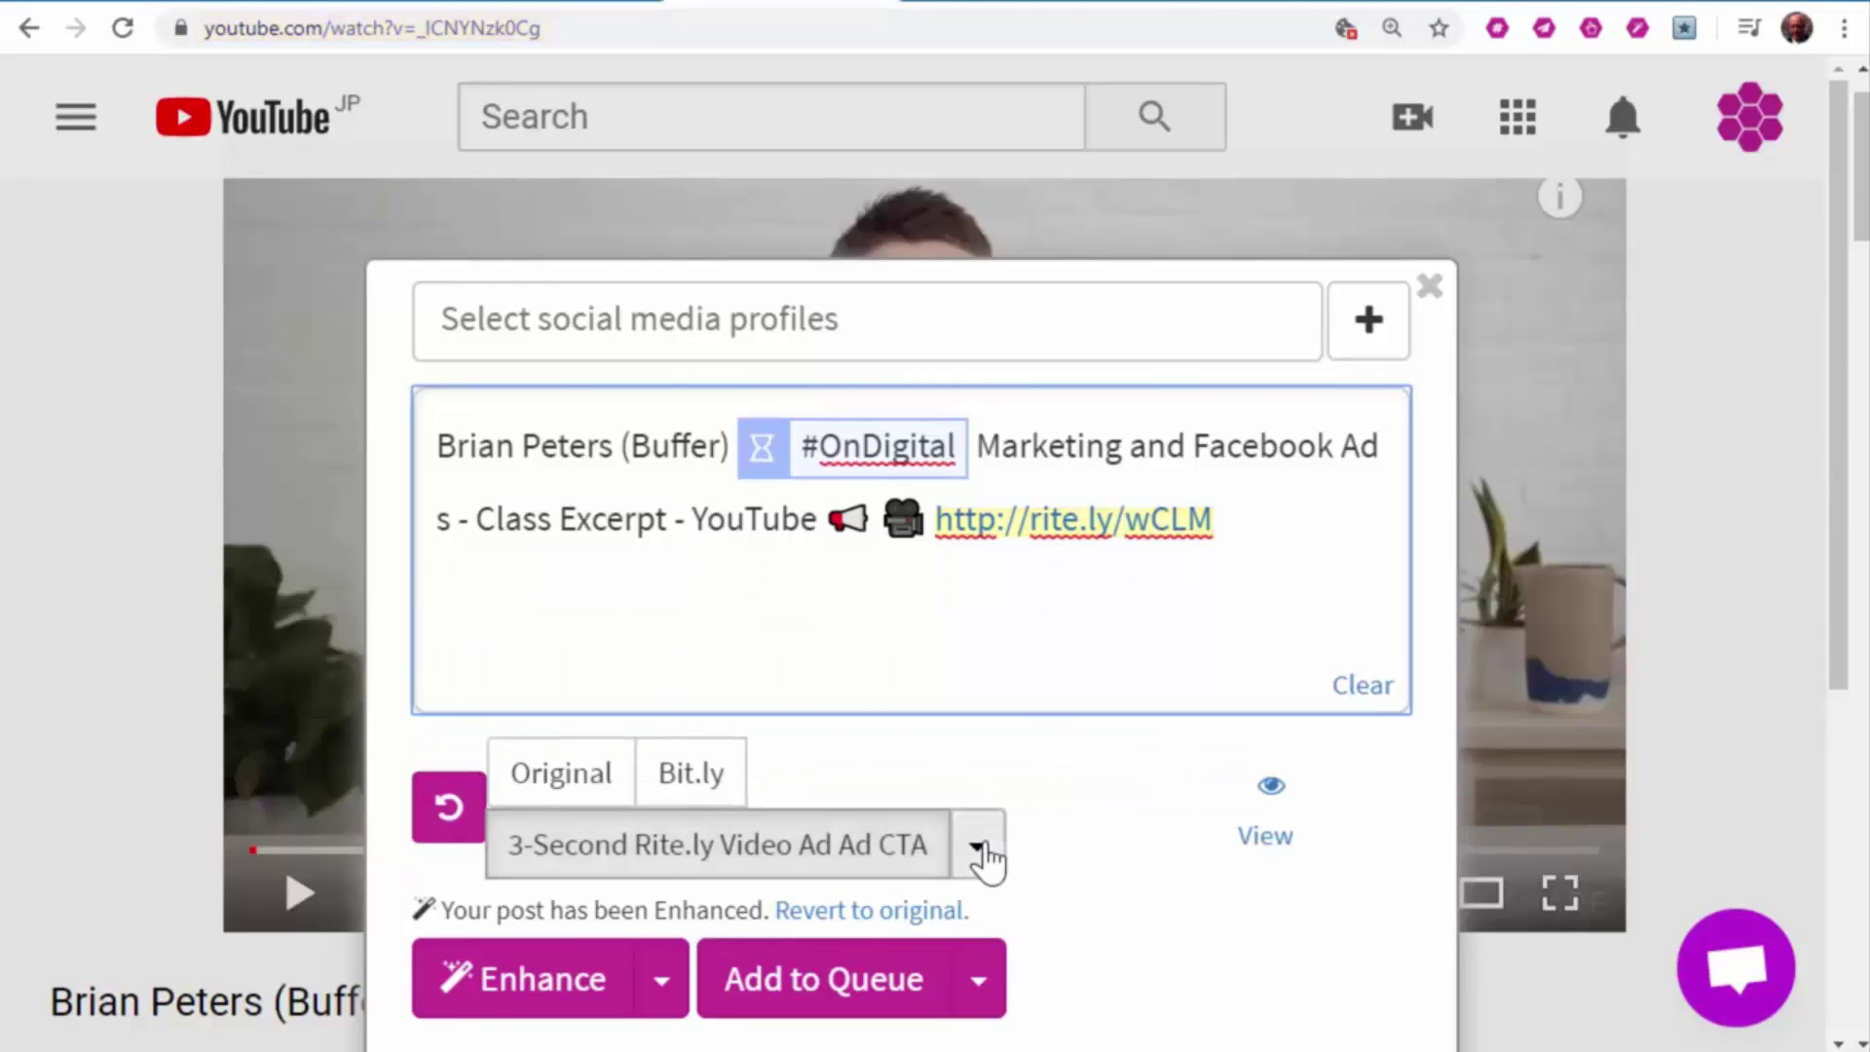
pyautogui.click(978, 847)
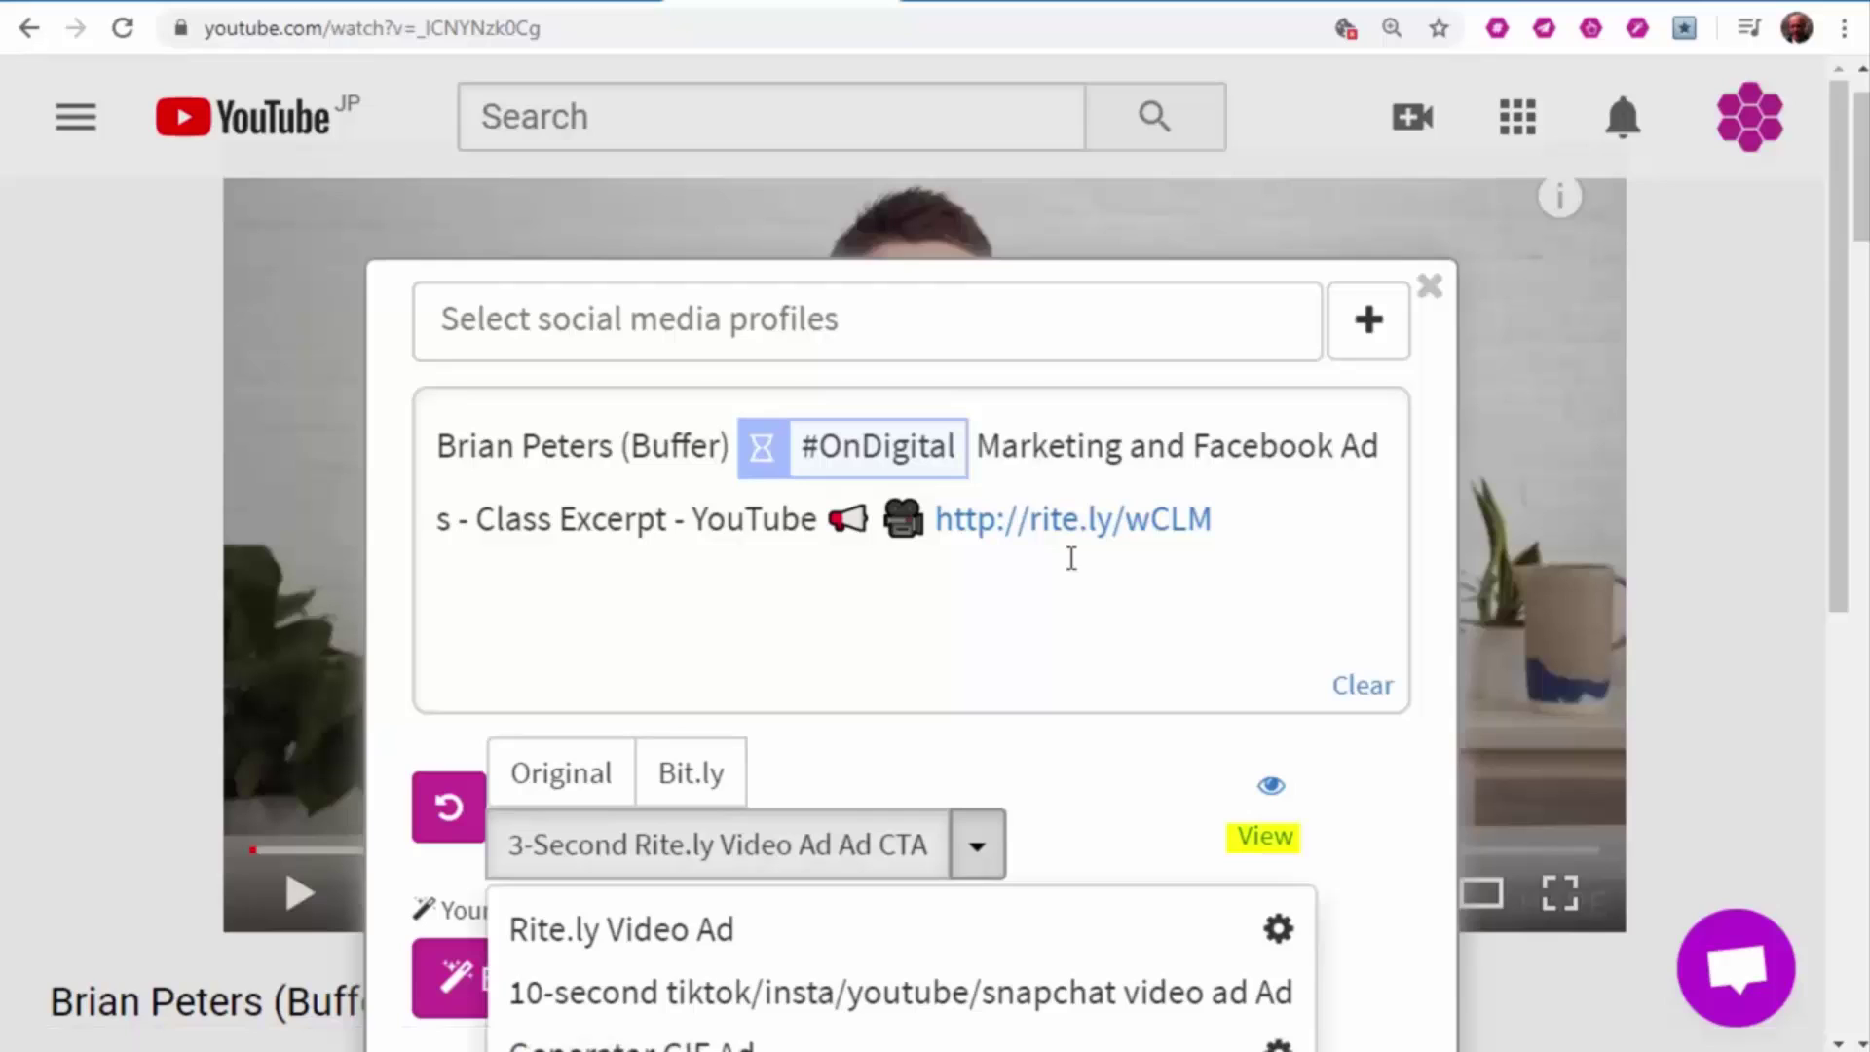
pyautogui.click(1087, 609)
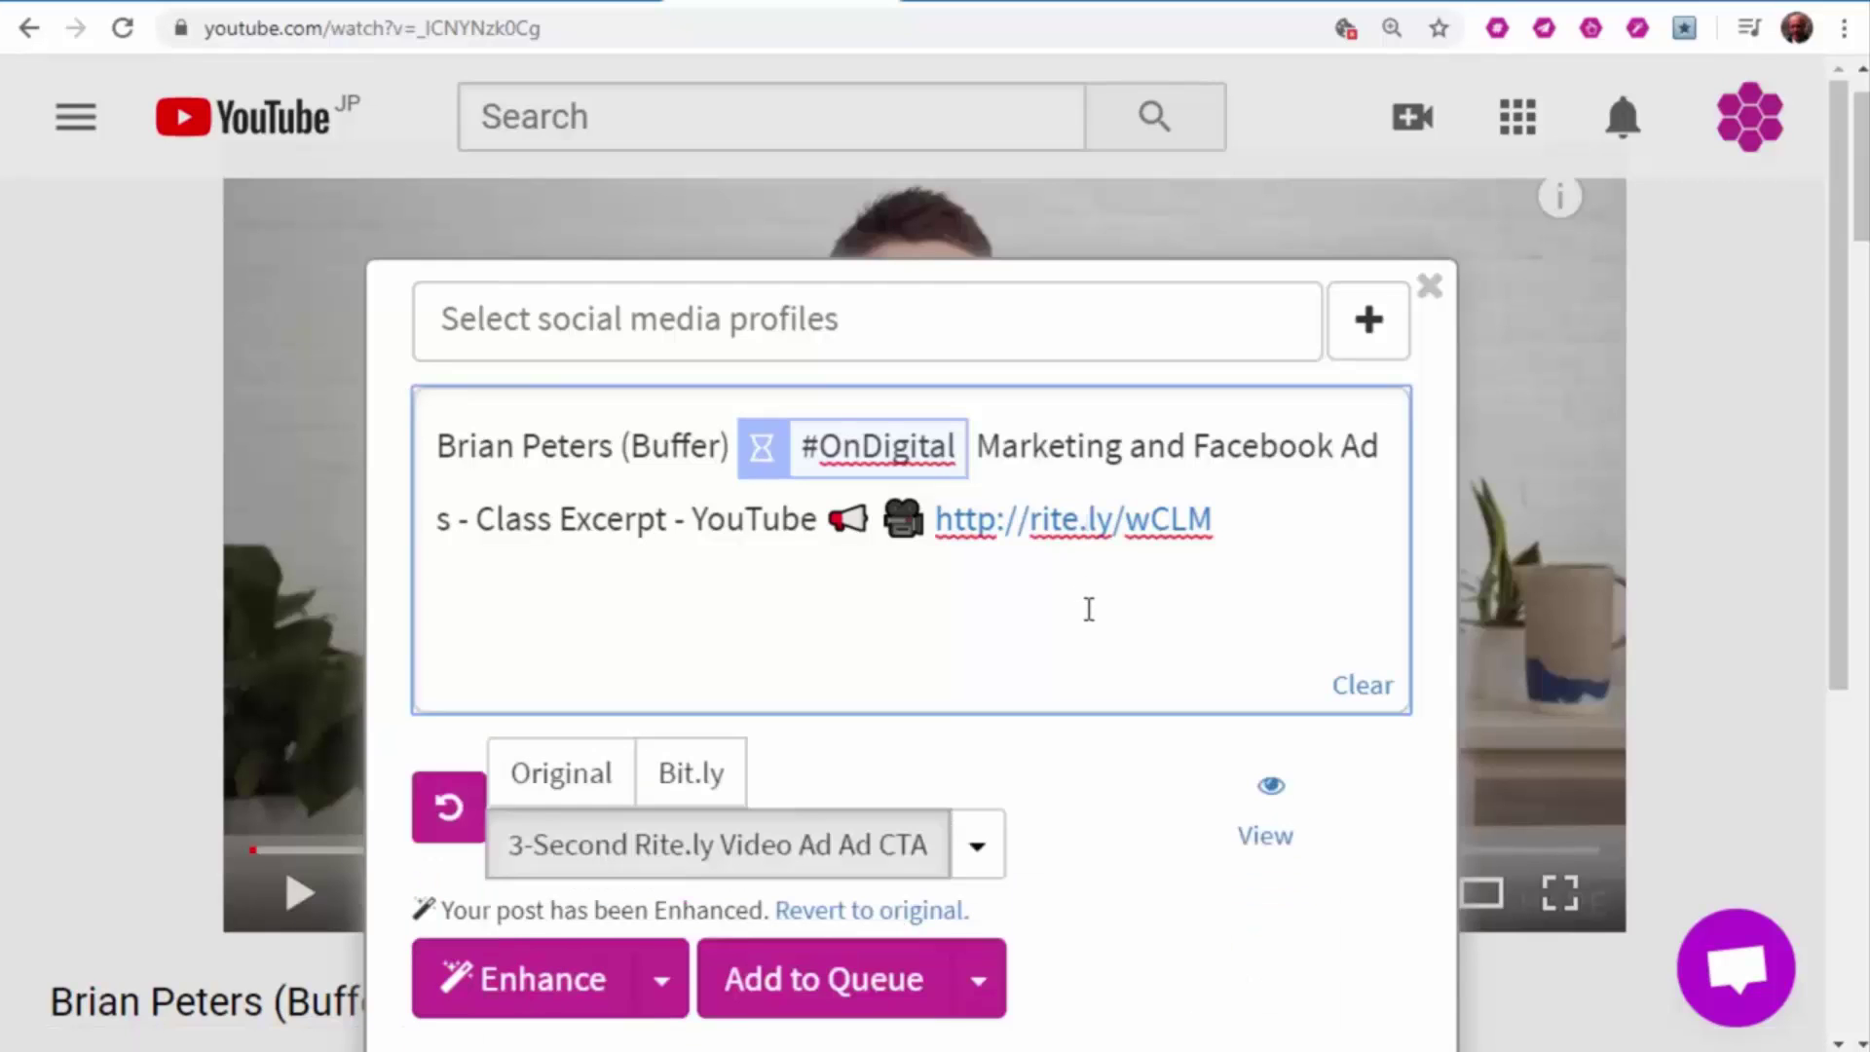
pyautogui.click(1266, 840)
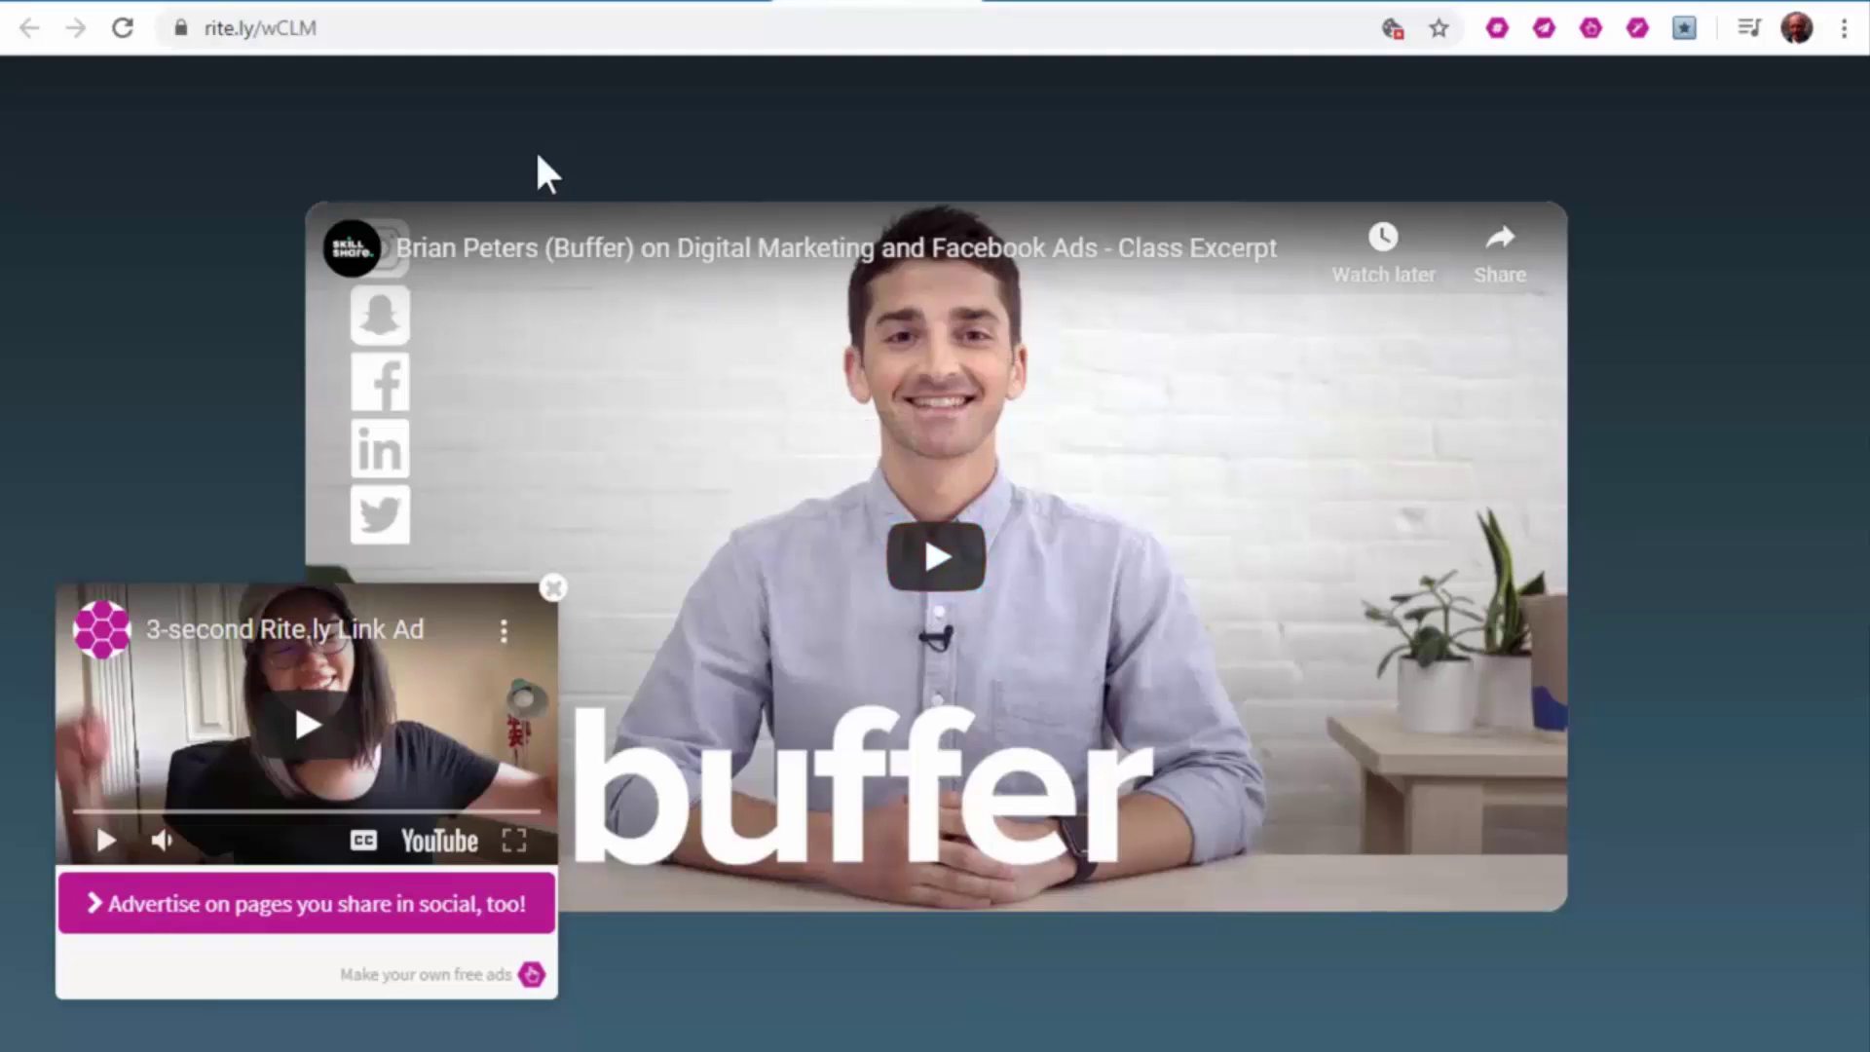
# Go from the RiteKit home page to Settings > Image/GIF templates and review the template names
pyautogui.click(117, 3)
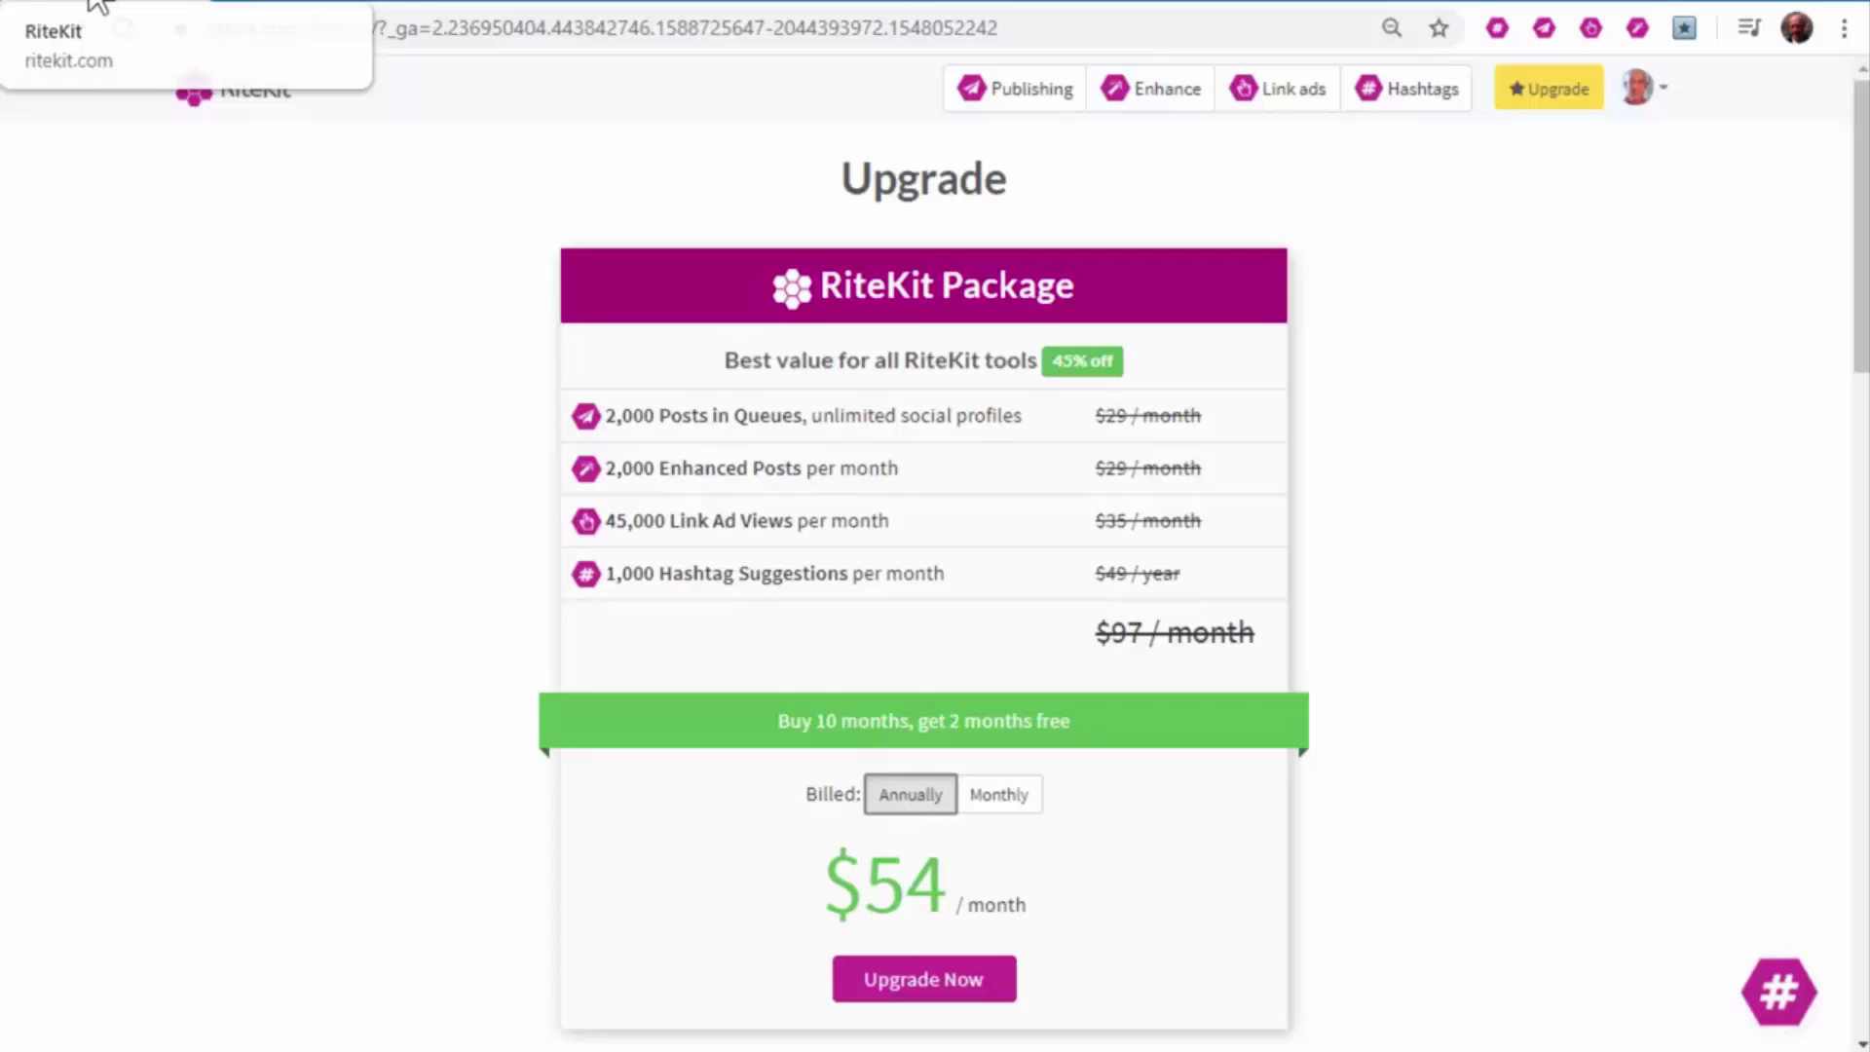
pyautogui.click(251, 97)
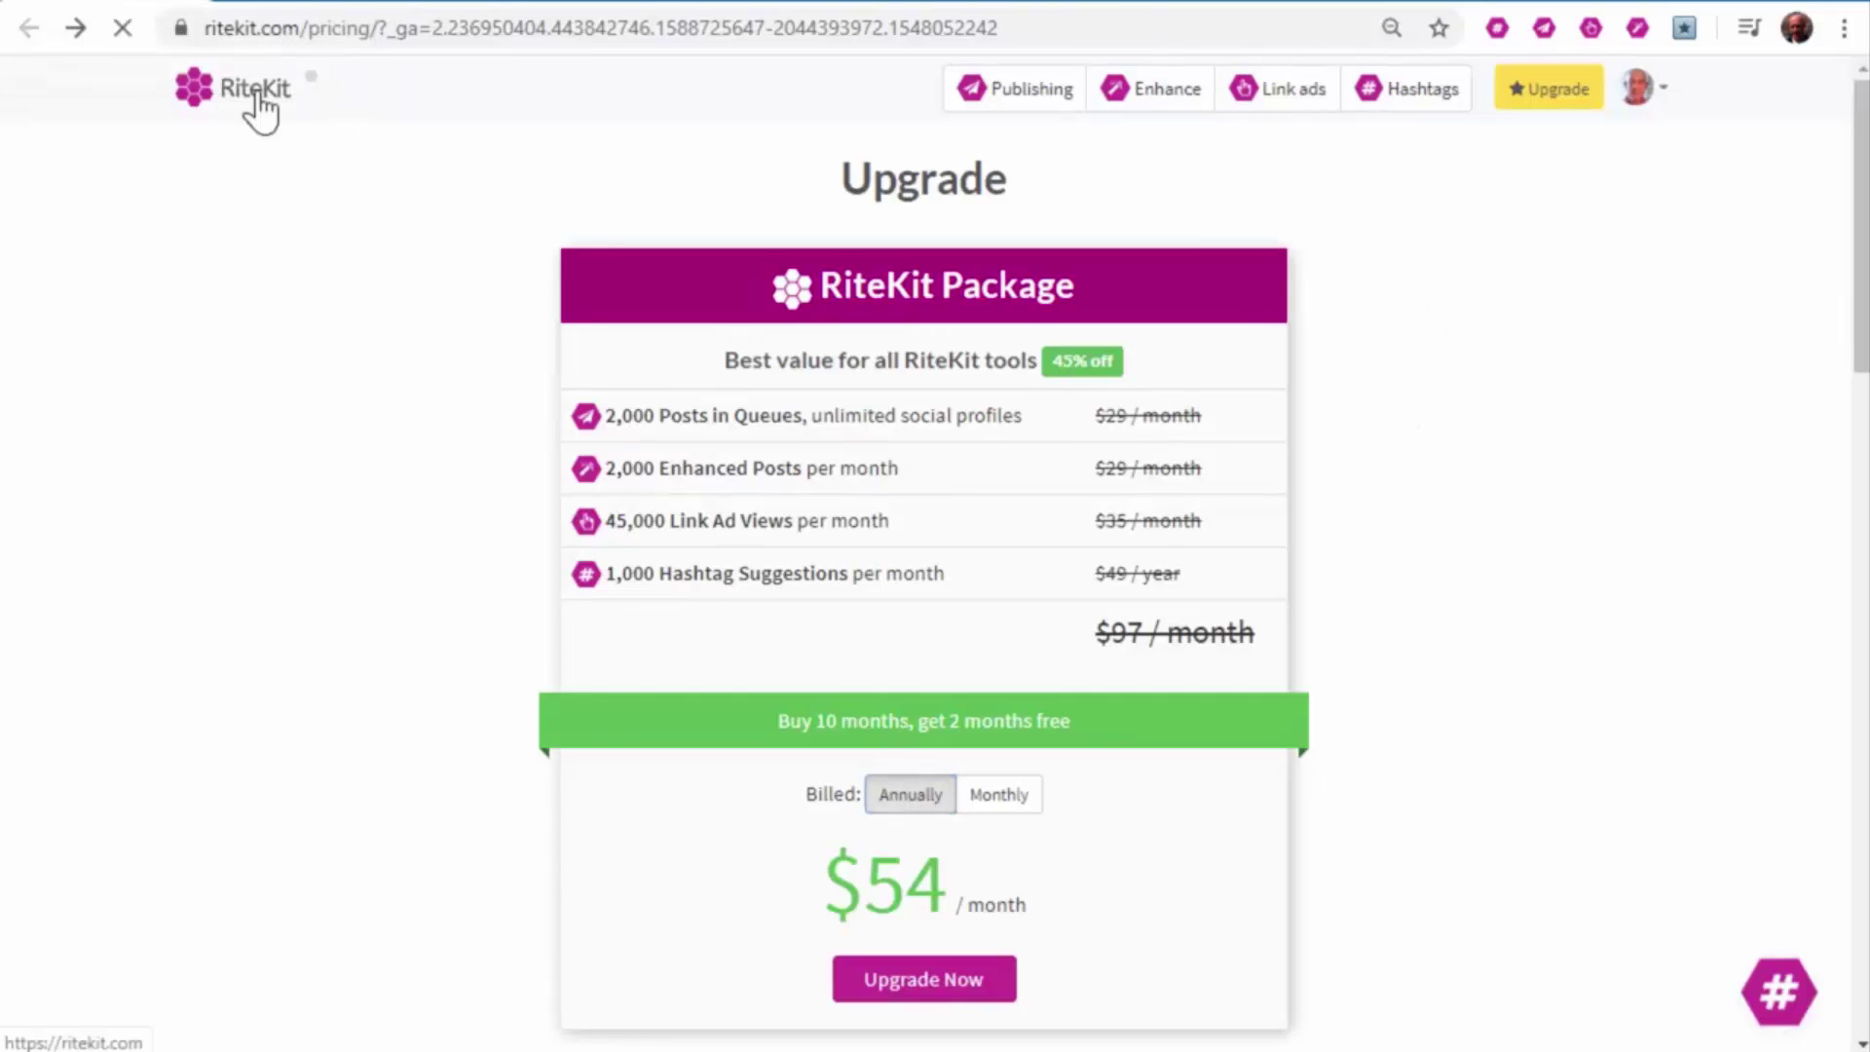
pyautogui.click(836, 268)
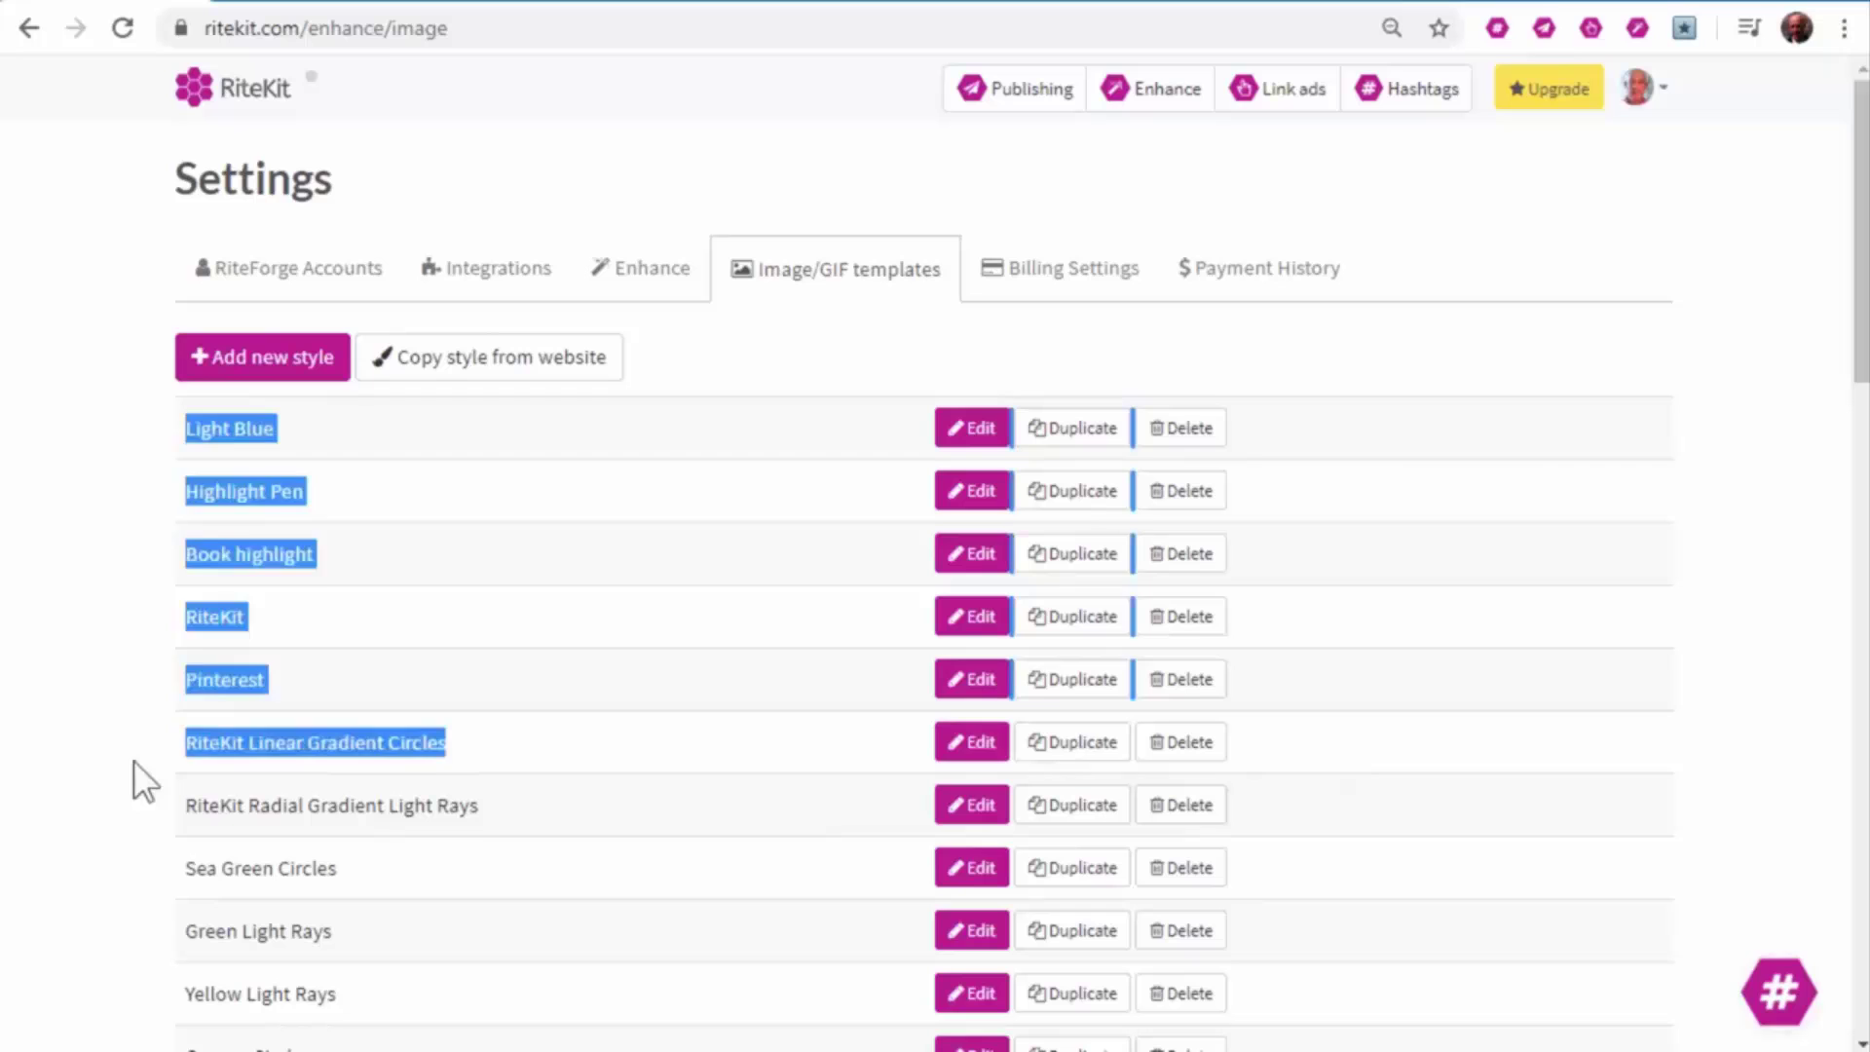
pyautogui.moveTo(446, 743); pyautogui.dragTo(212, 745)
pyautogui.click(628, 129)
# Preview a new post image from the RiteKit Linear Gradient Circles template
pyautogui.click(278, 10)
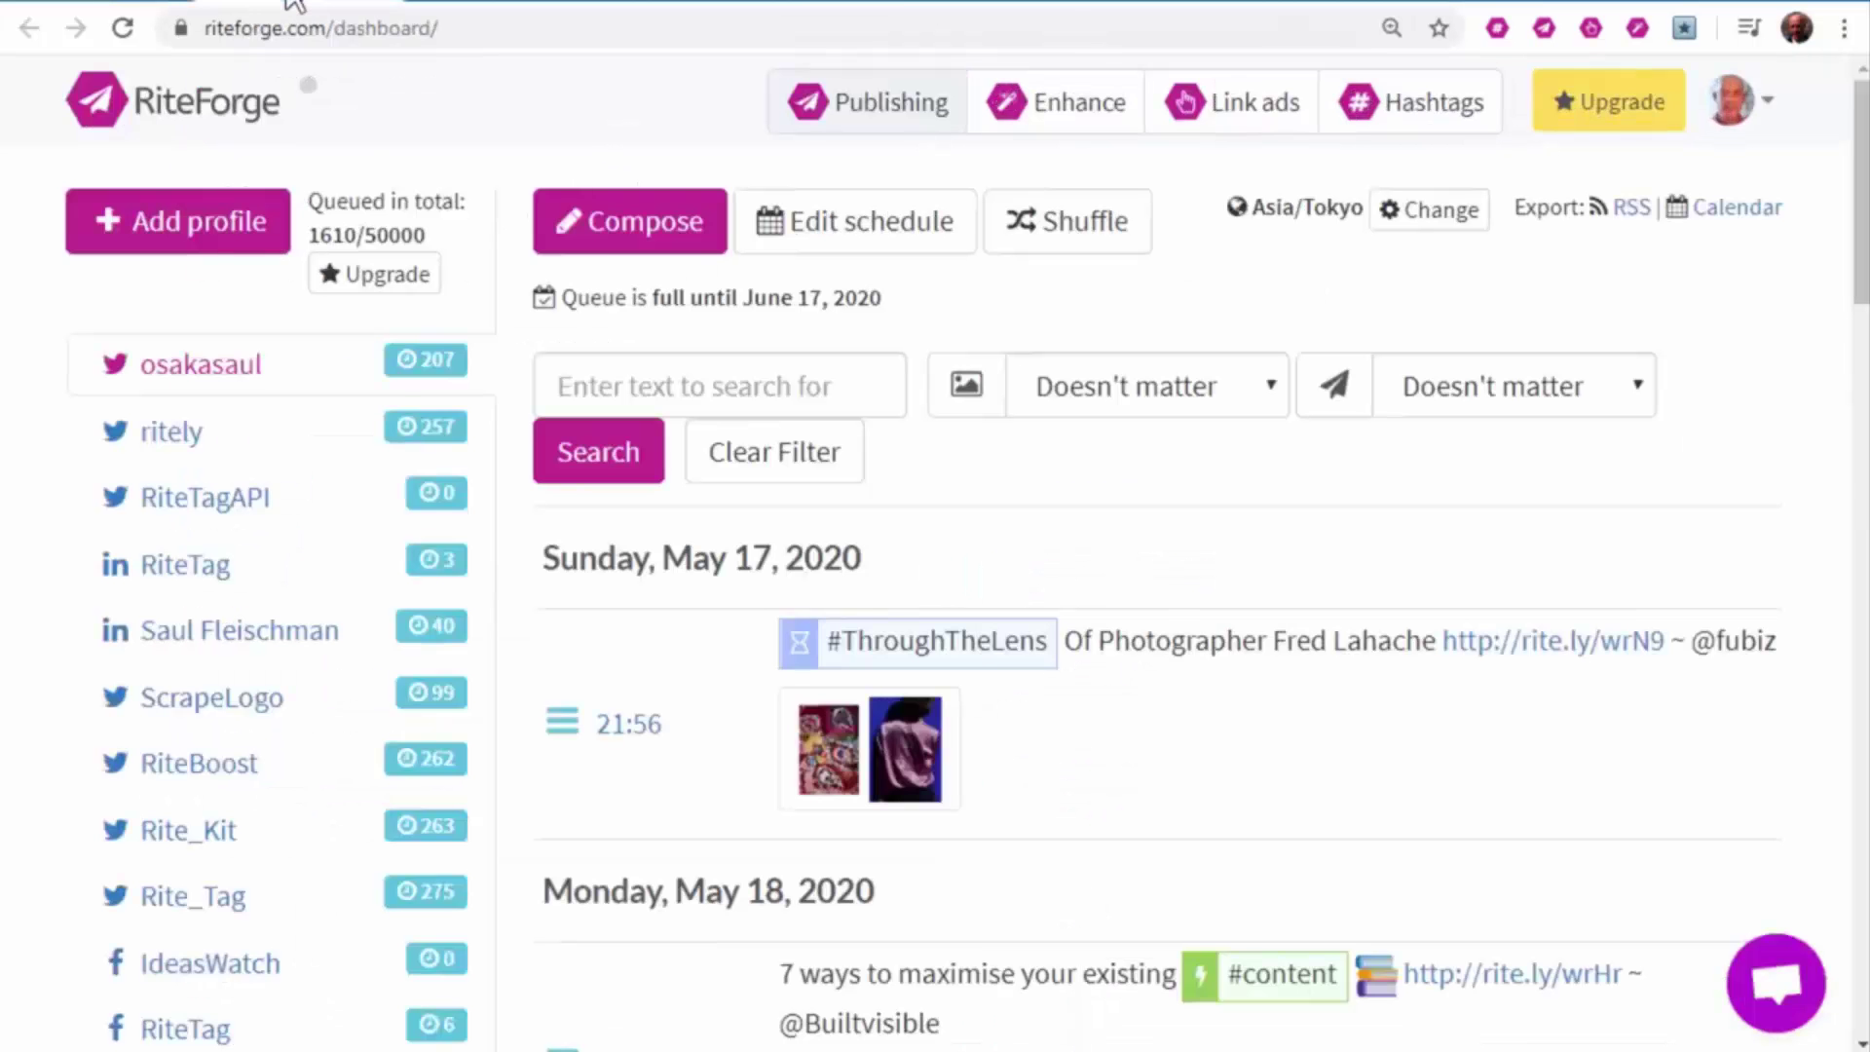
pyautogui.click(649, 249)
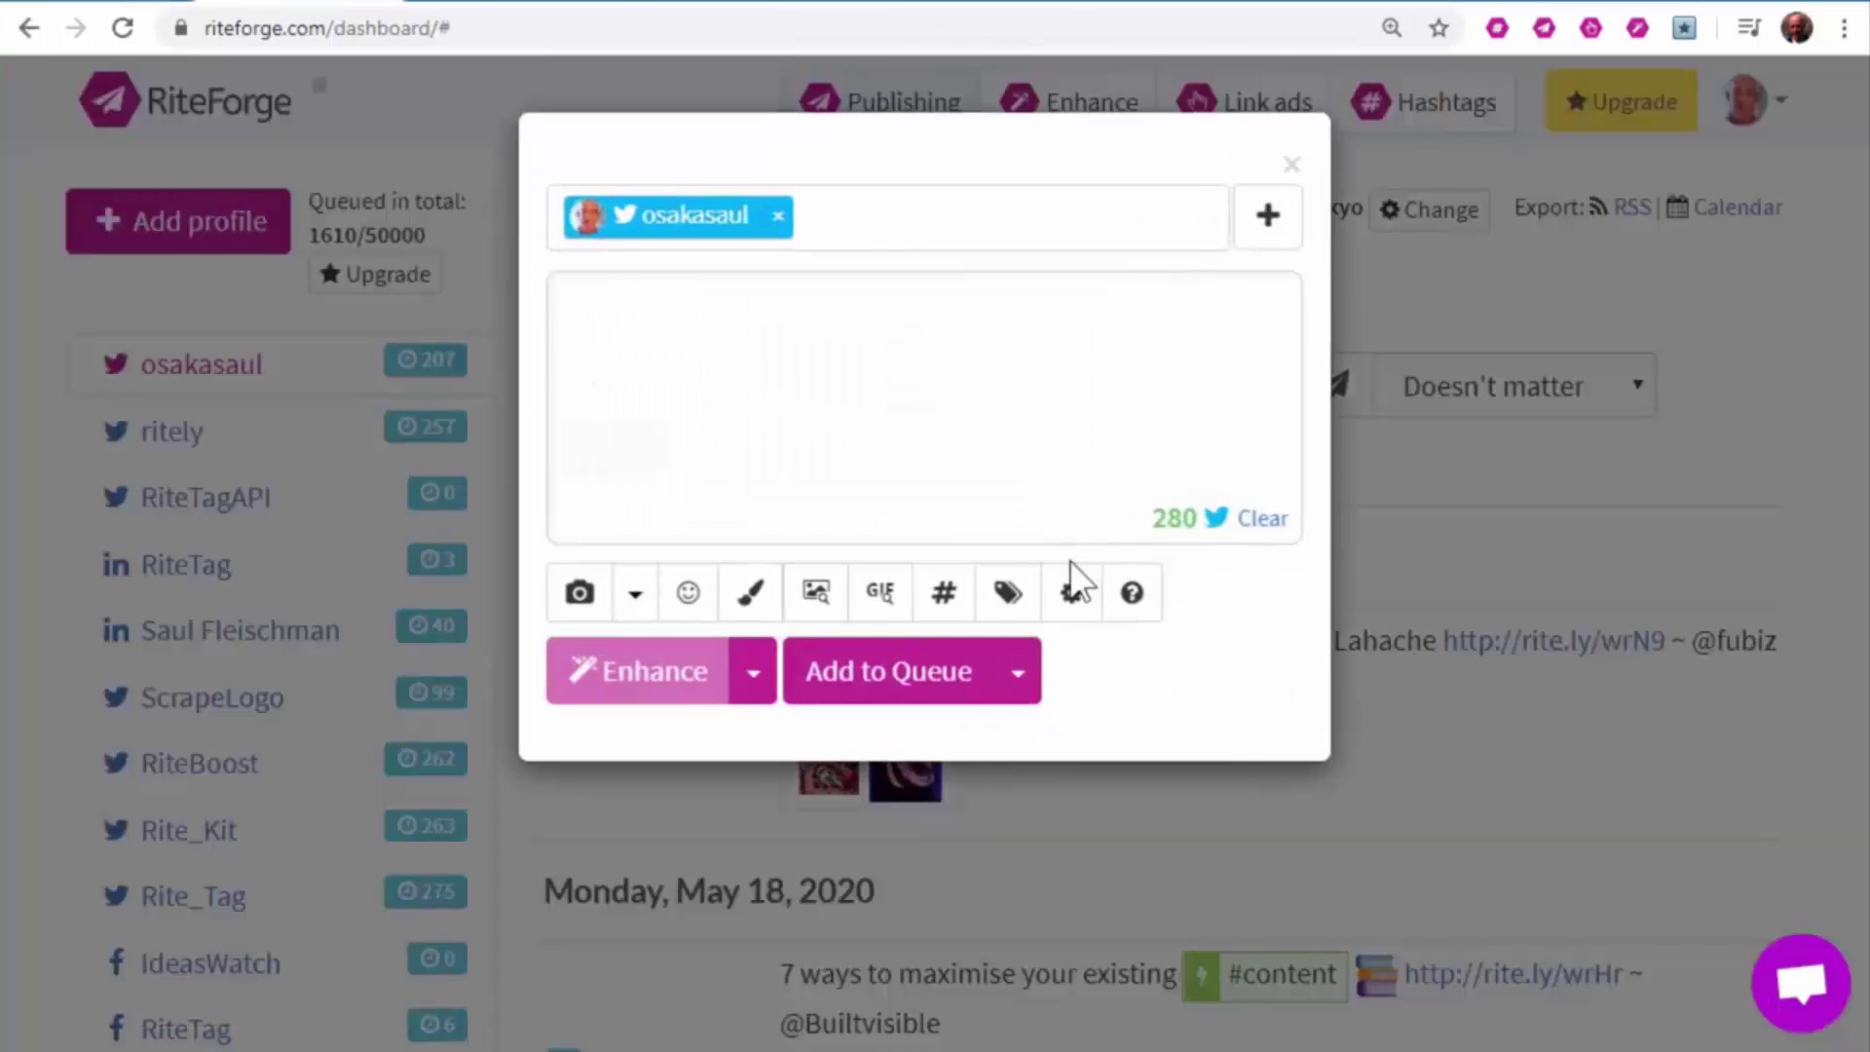
pyautogui.click(993, 415)
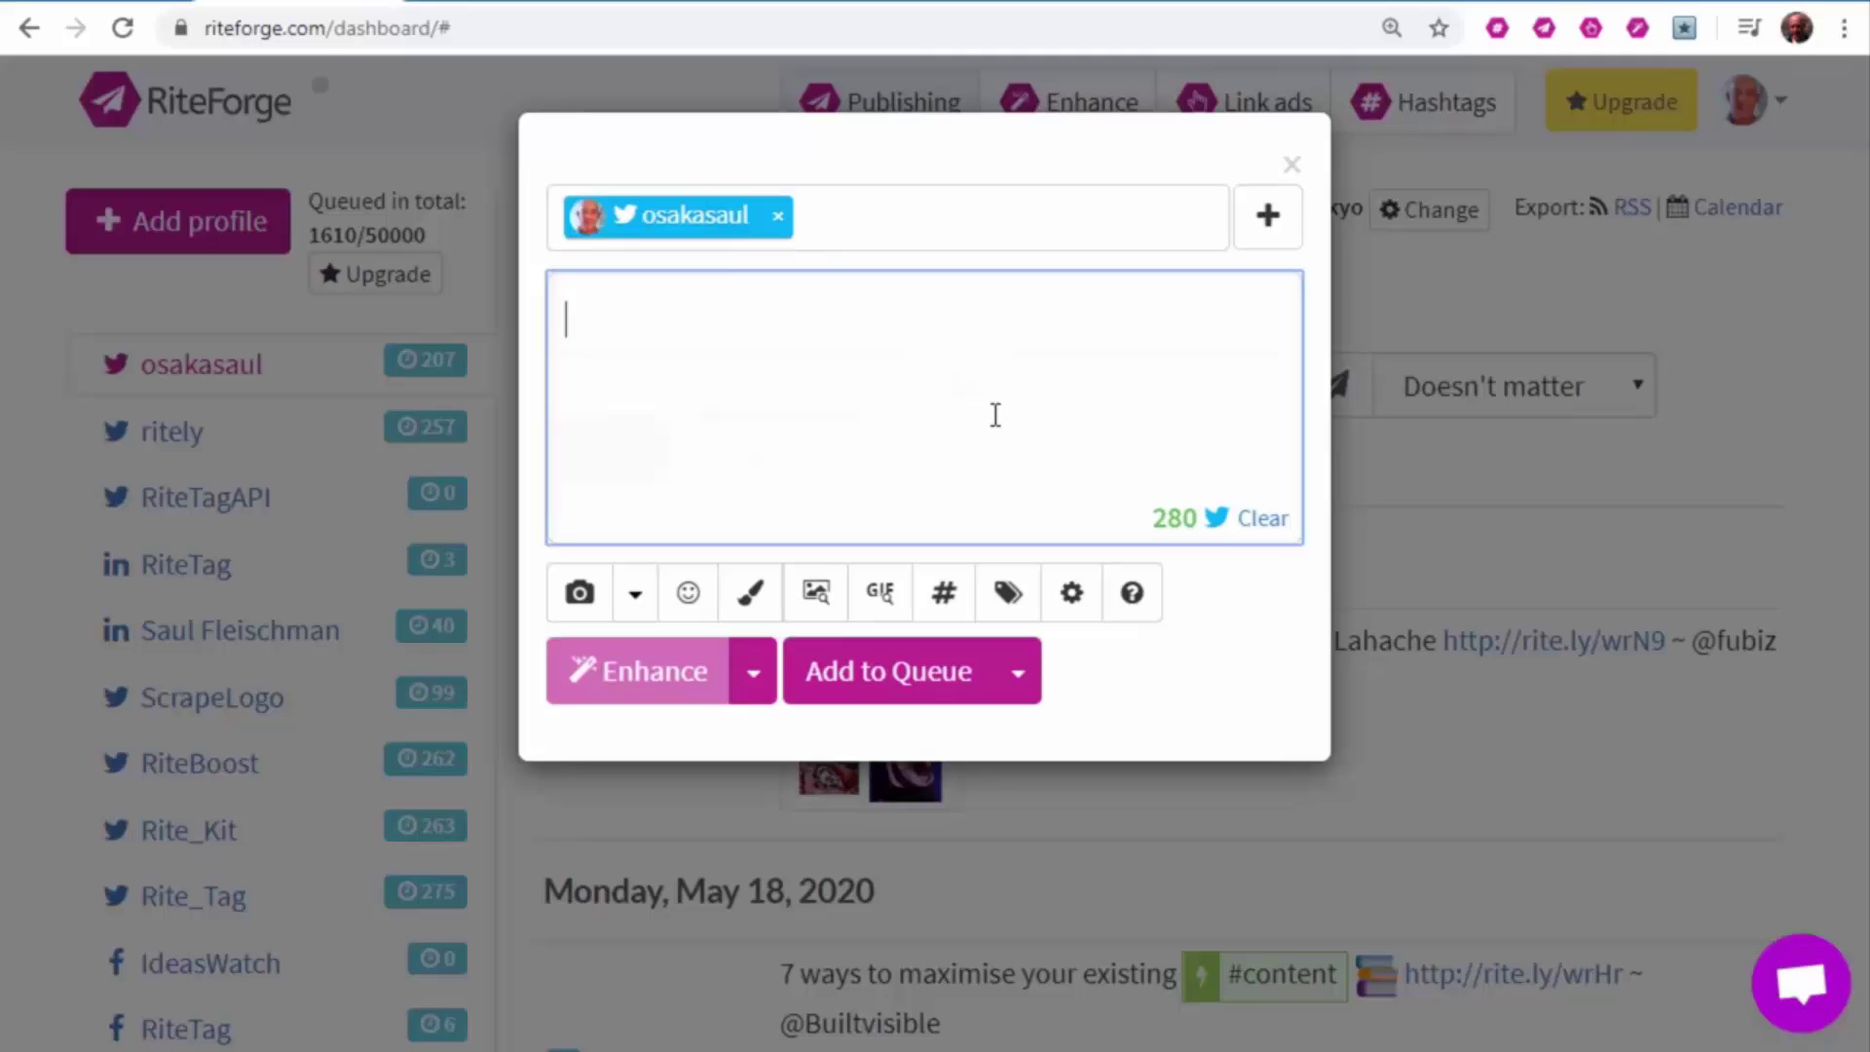
pyautogui.click(753, 592)
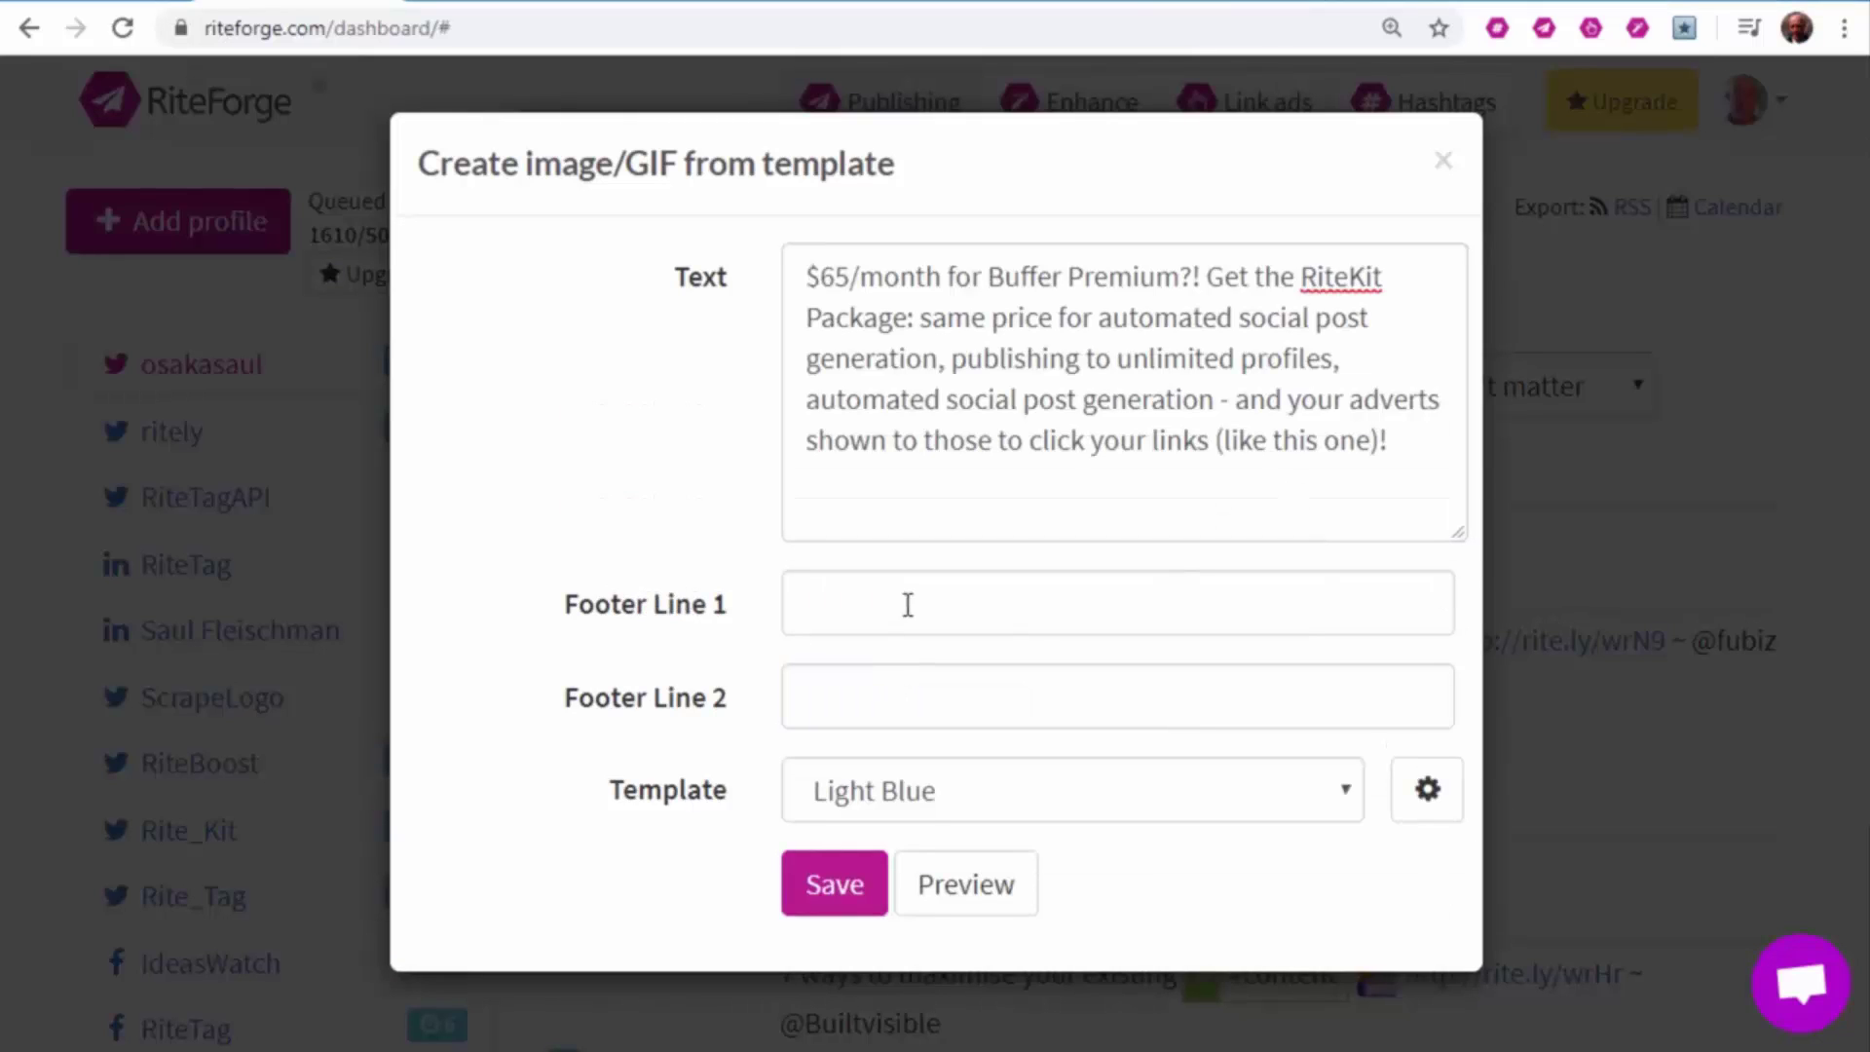
pyautogui.write('Saul Fleischman')
pyautogui.click(960, 785)
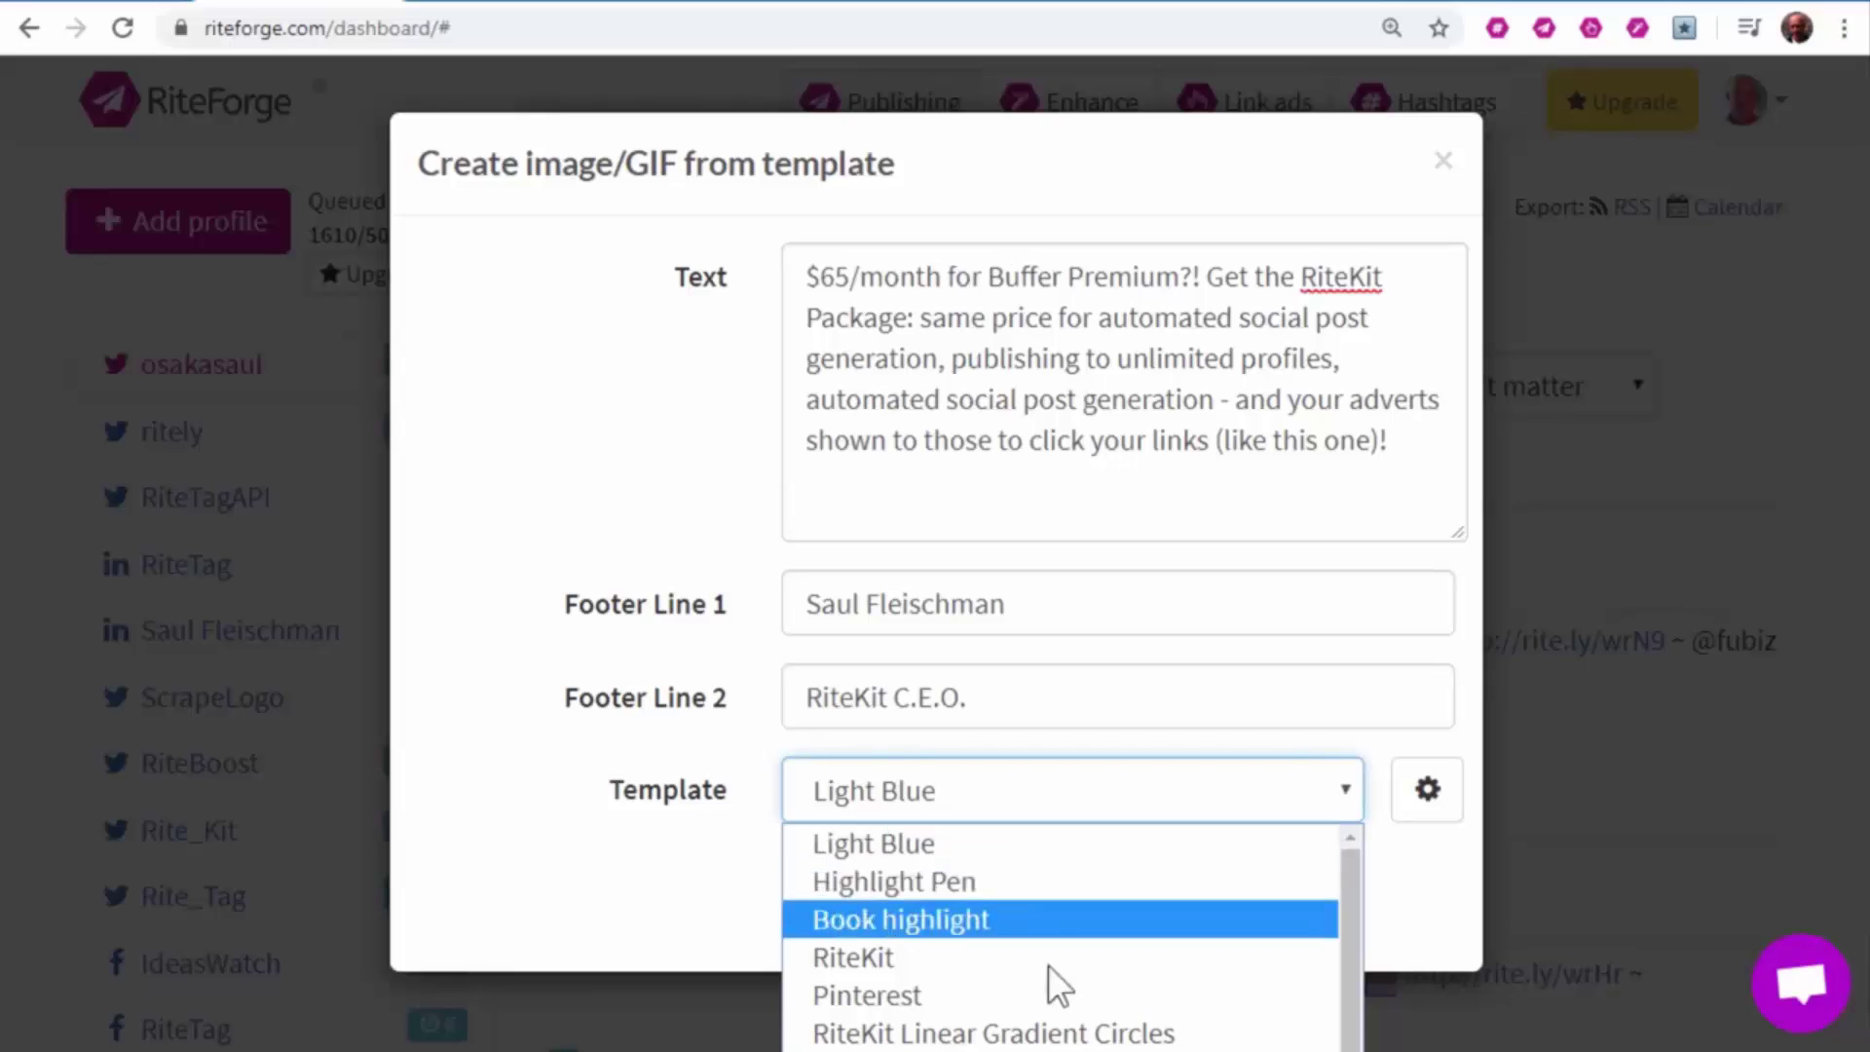
pyautogui.click(1081, 1034)
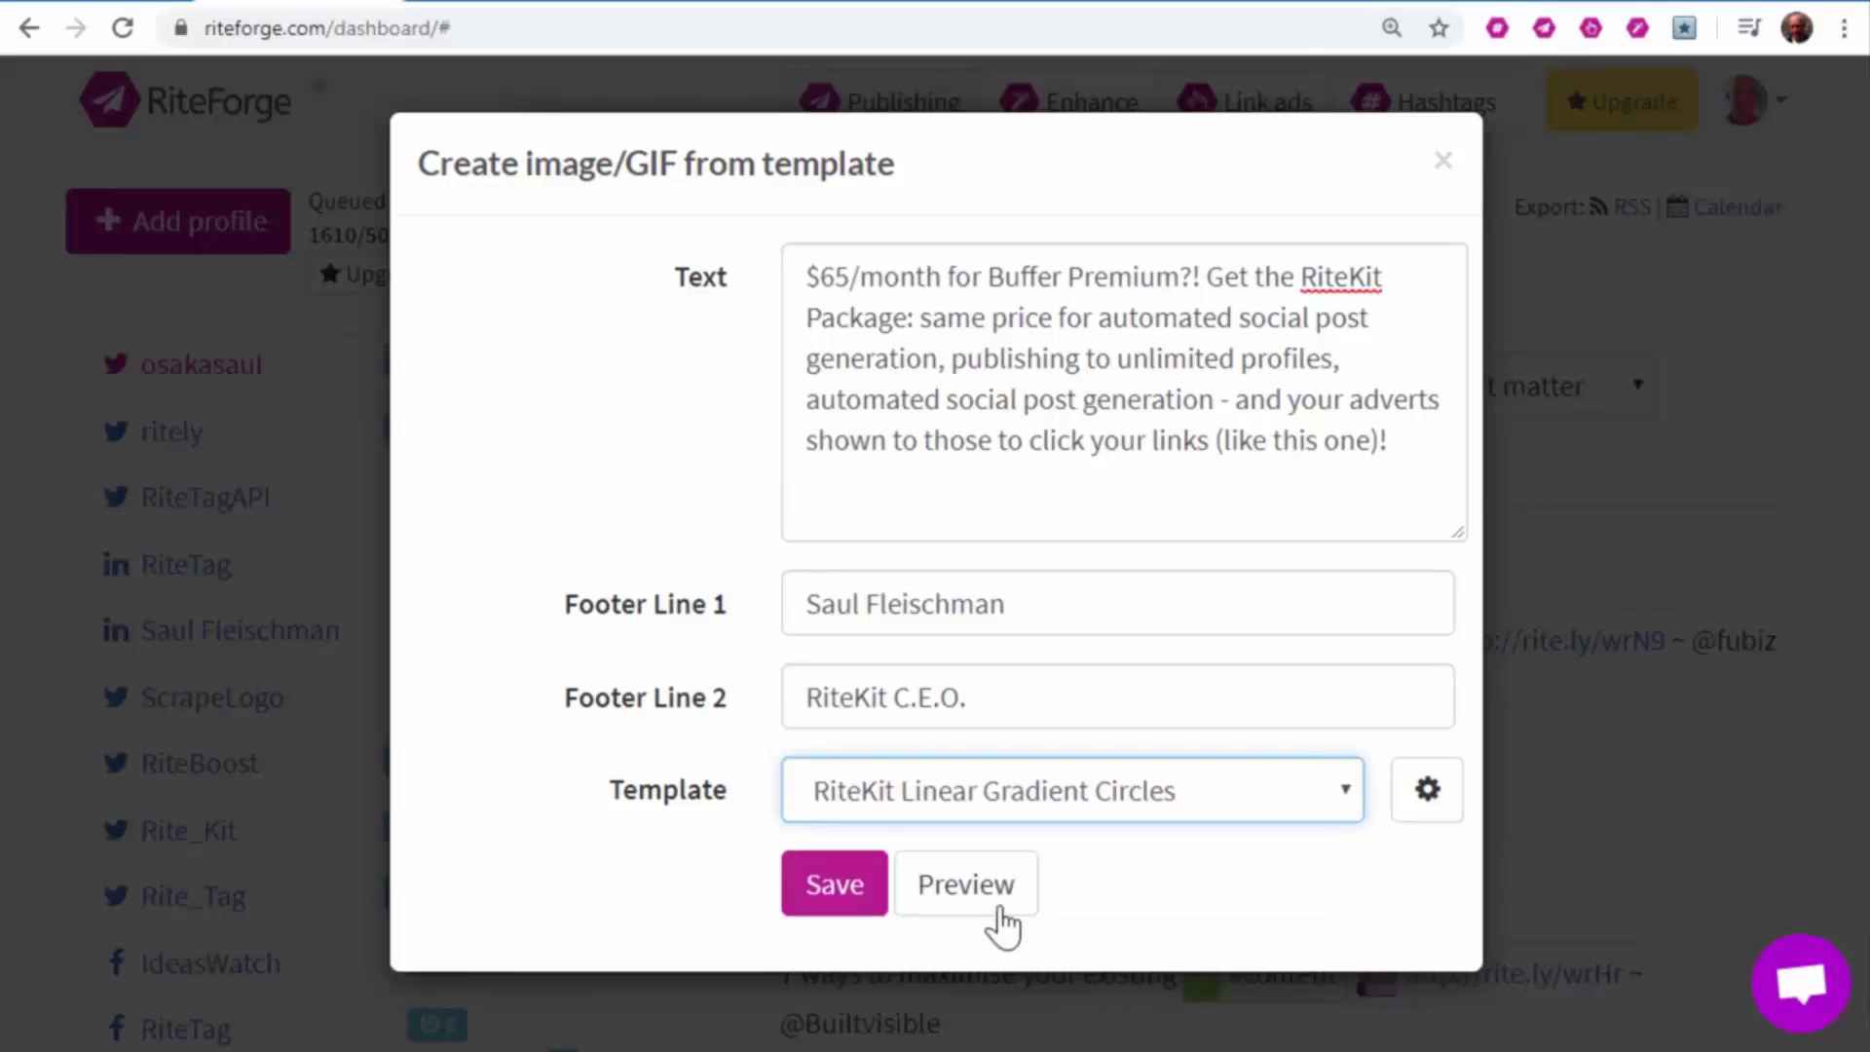
pyautogui.click(973, 908)
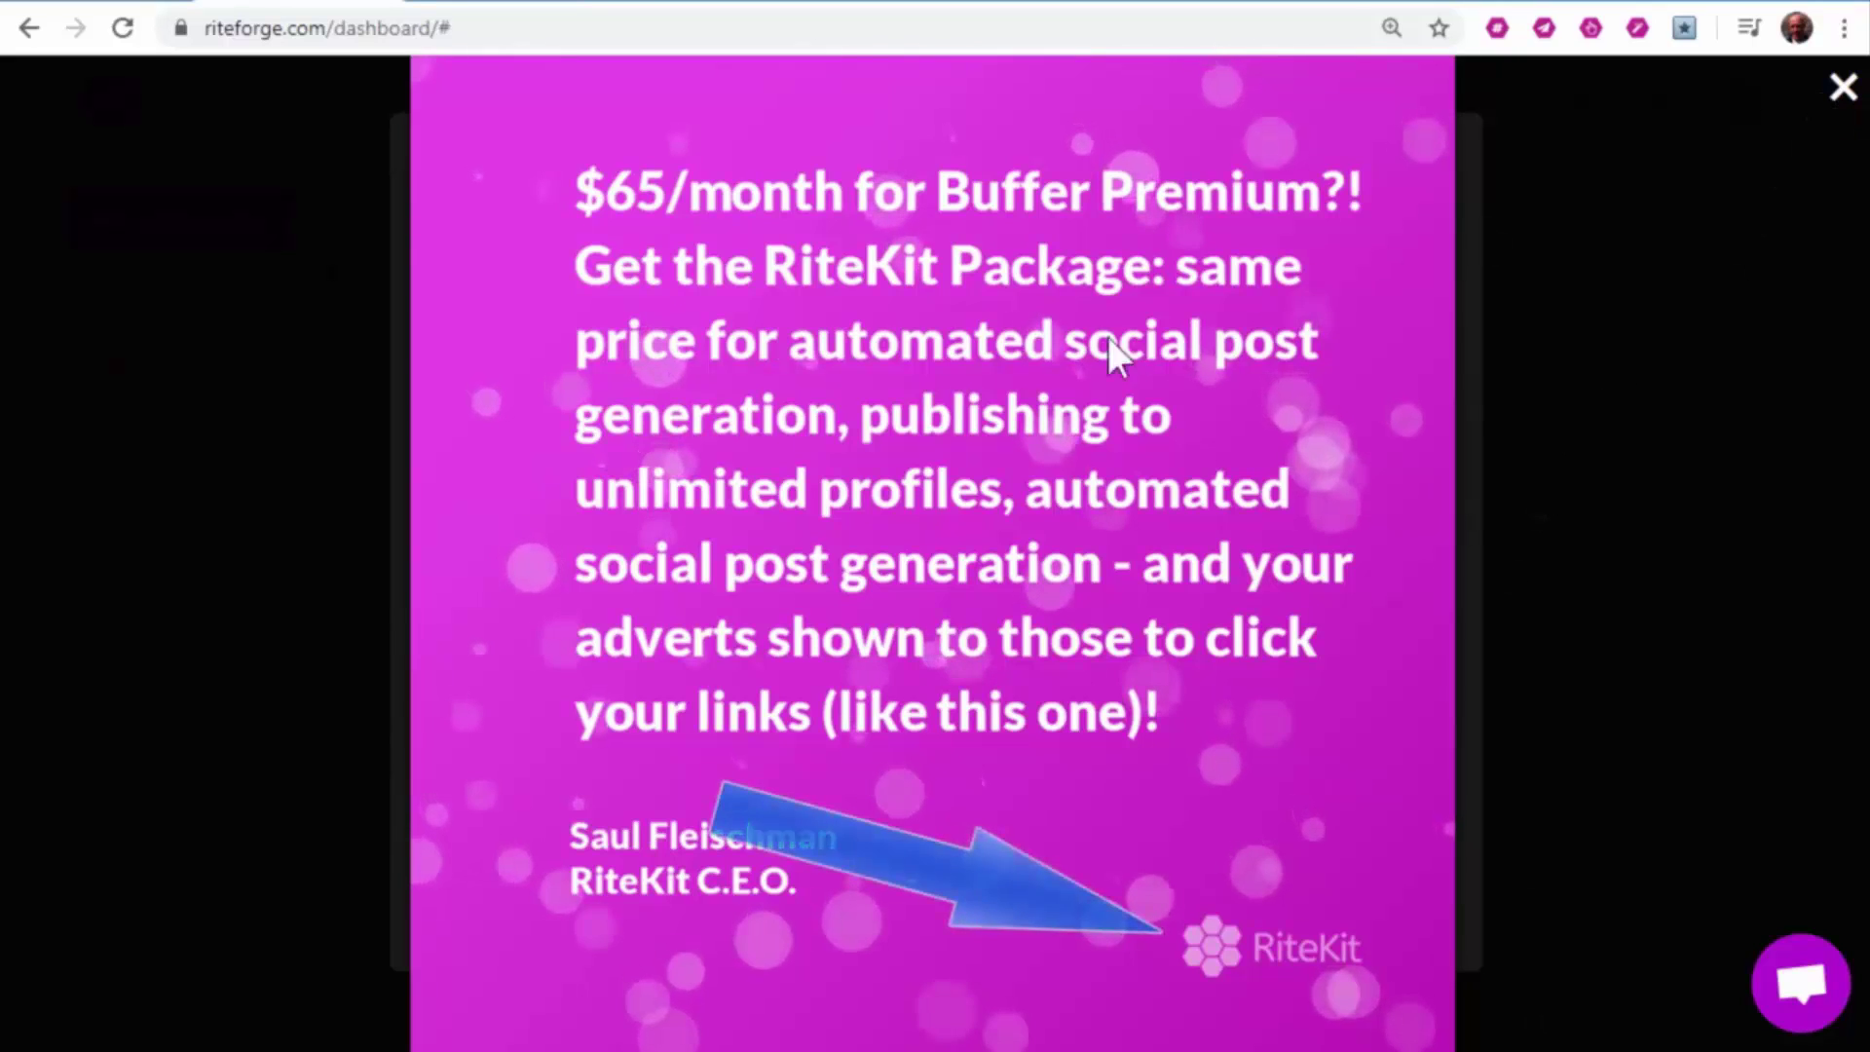
# Save the generated image to the computer
pyautogui.rightClick(872, 370)
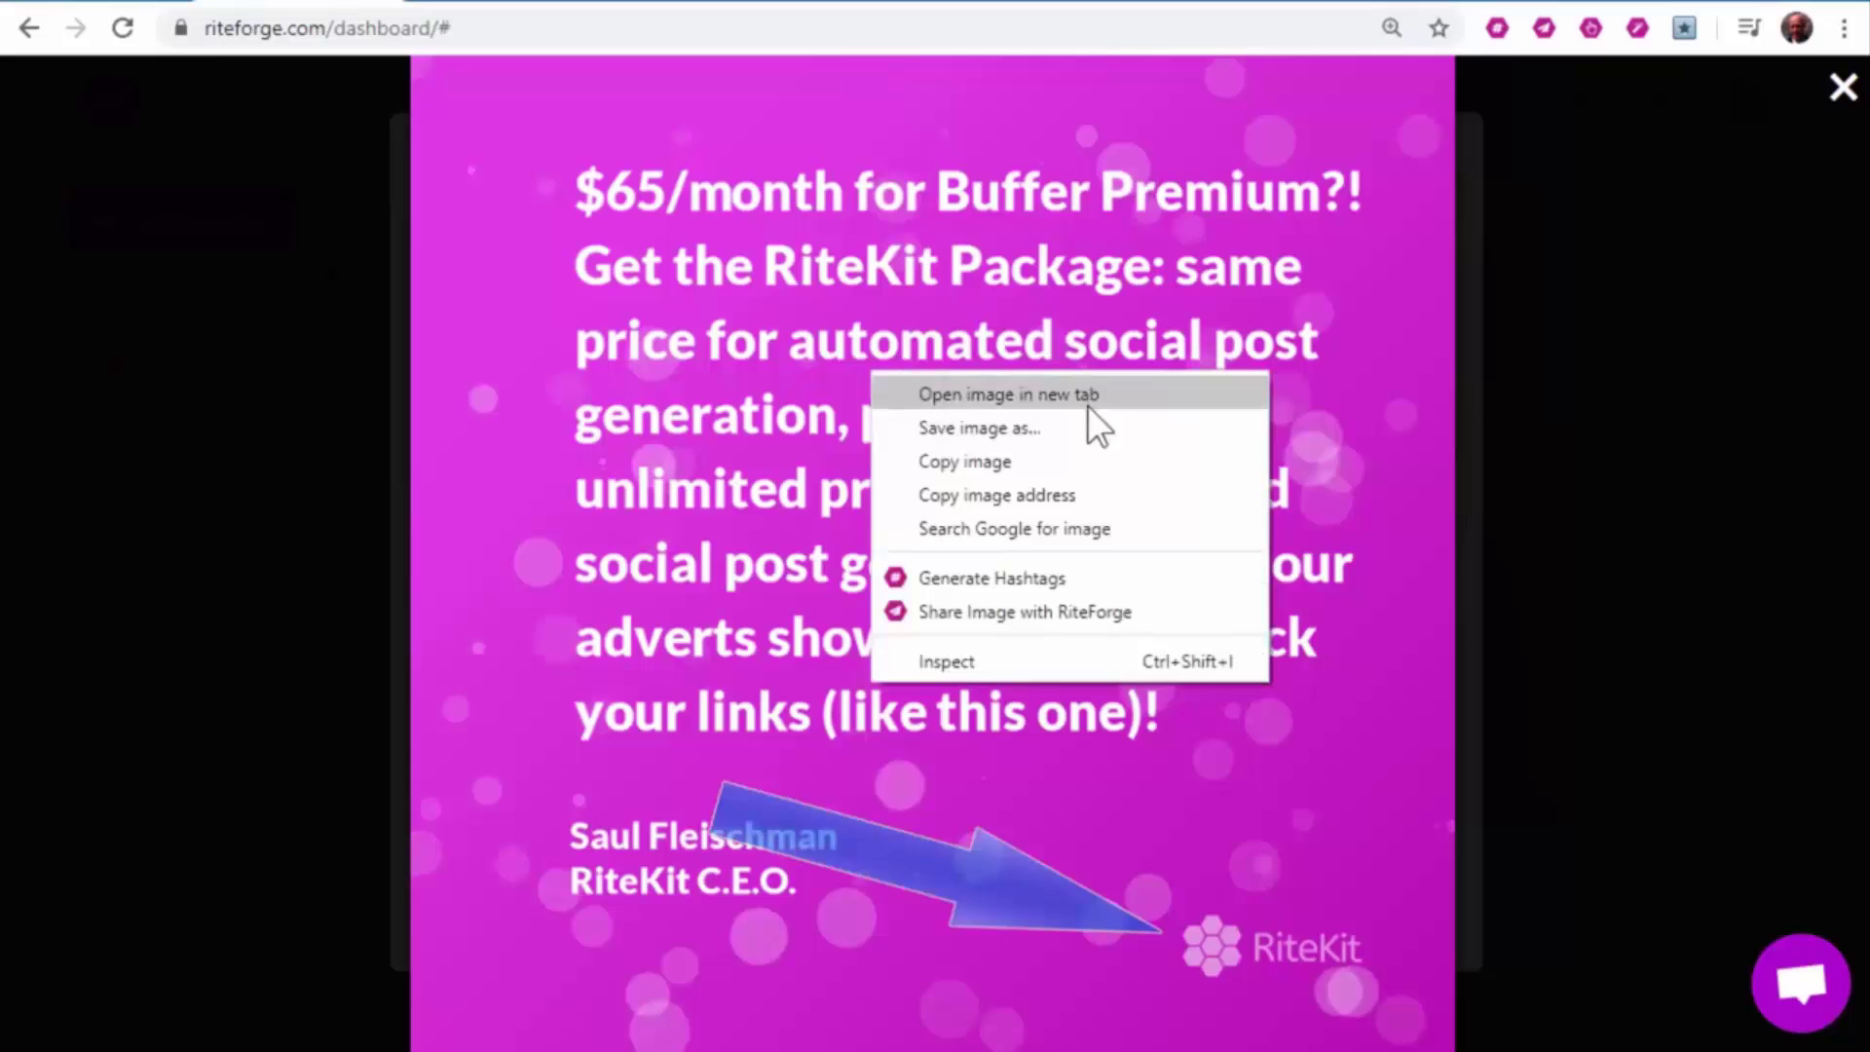
pyautogui.click(983, 427)
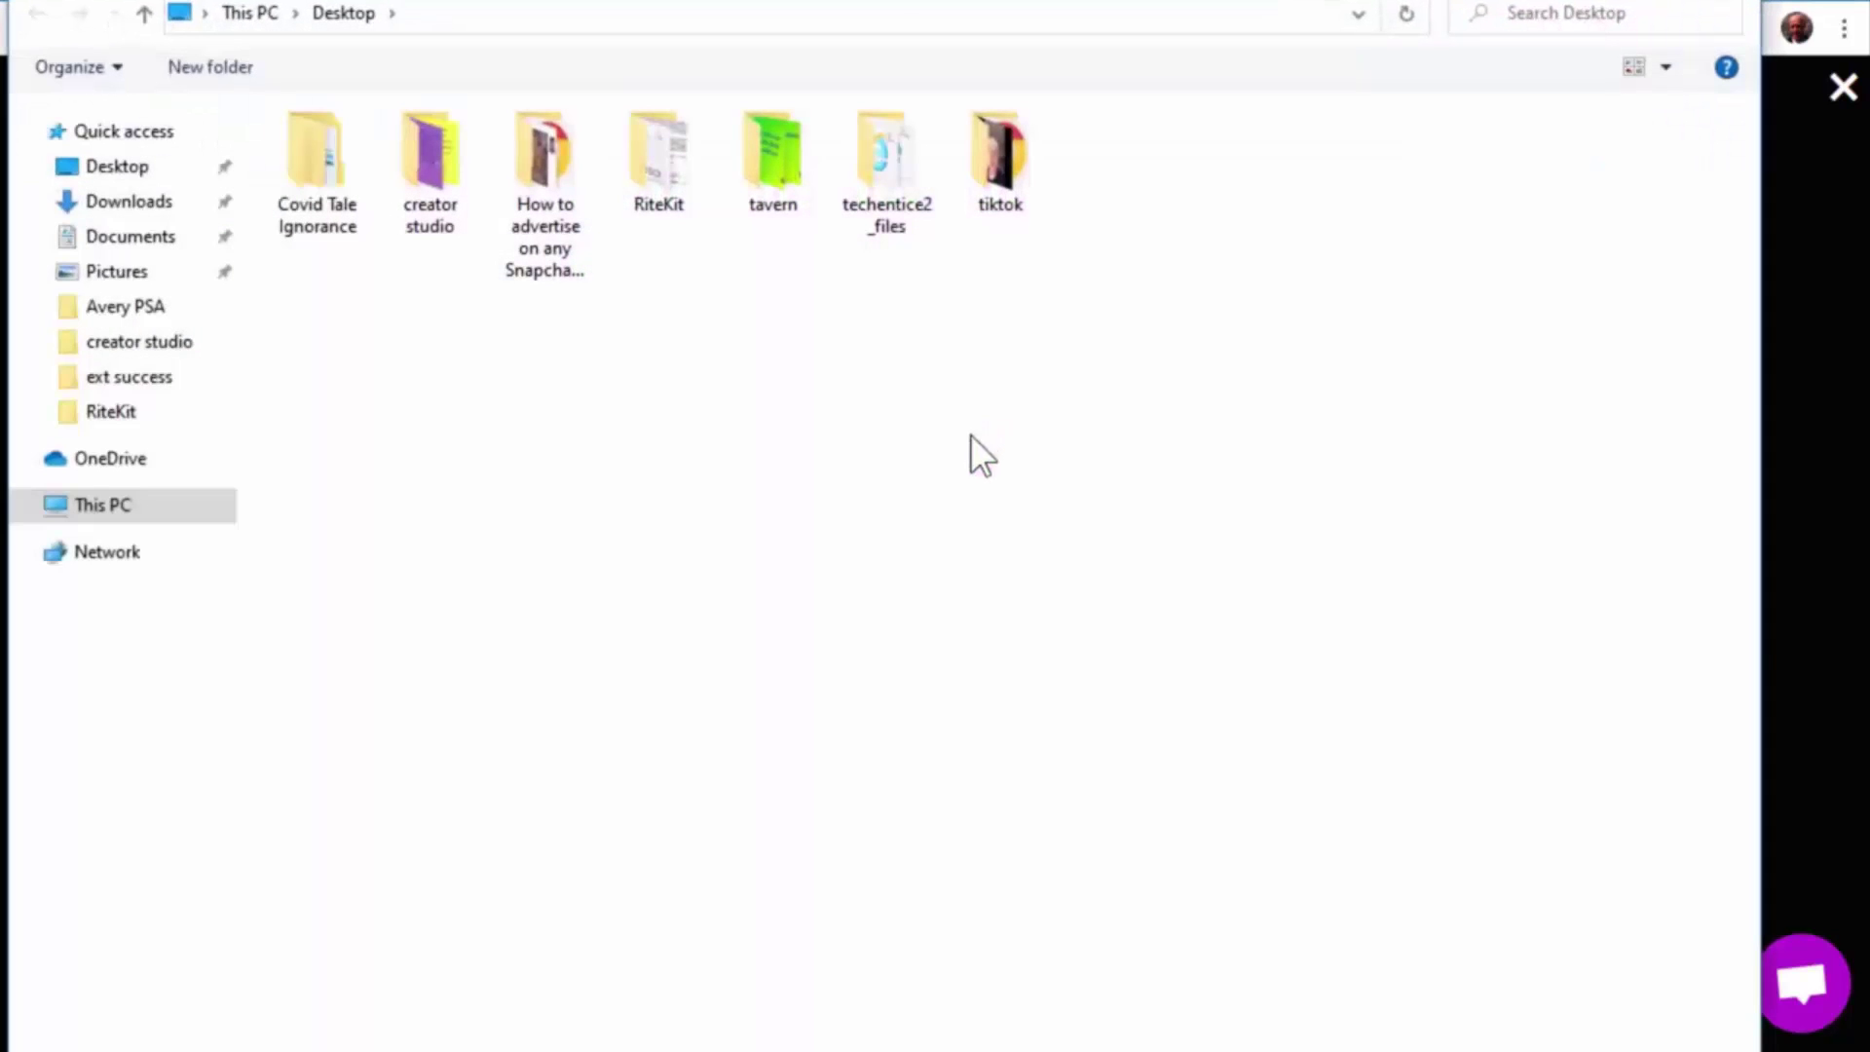
pyautogui.click(1293, 103)
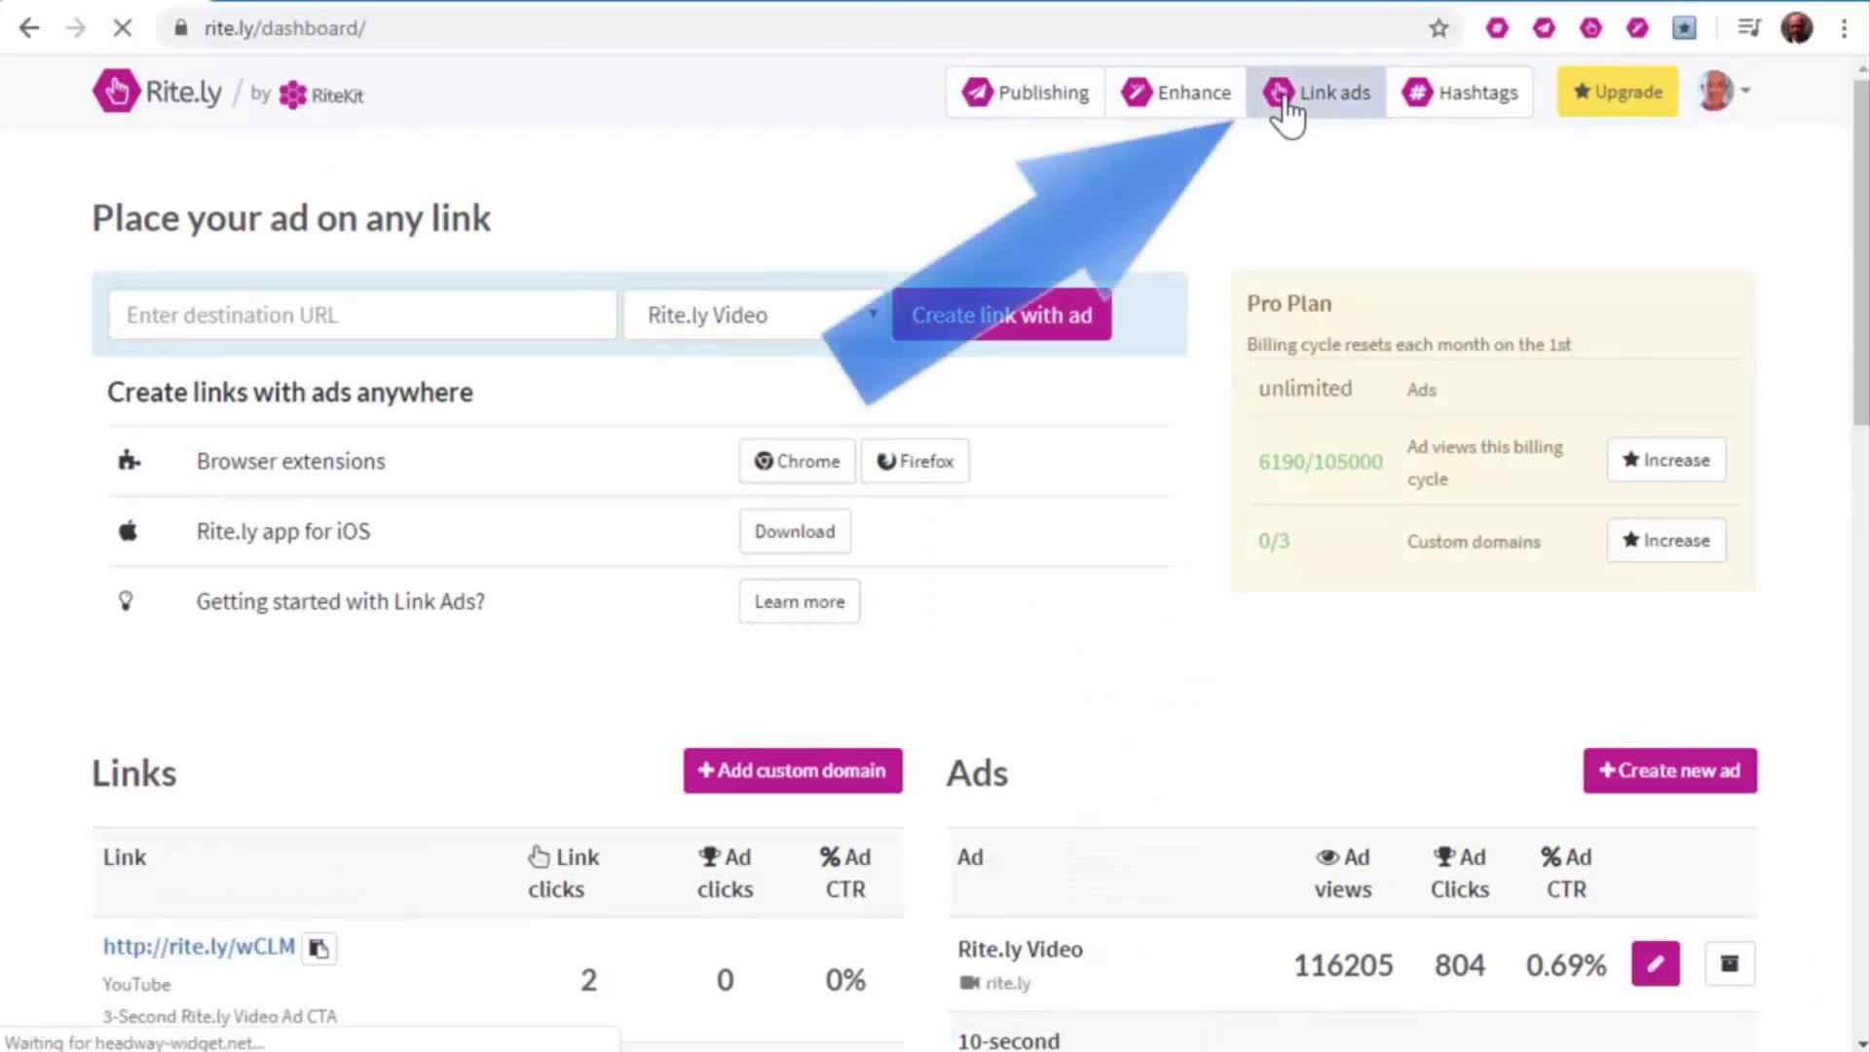
pyautogui.scroll(-3, 1657, 620)
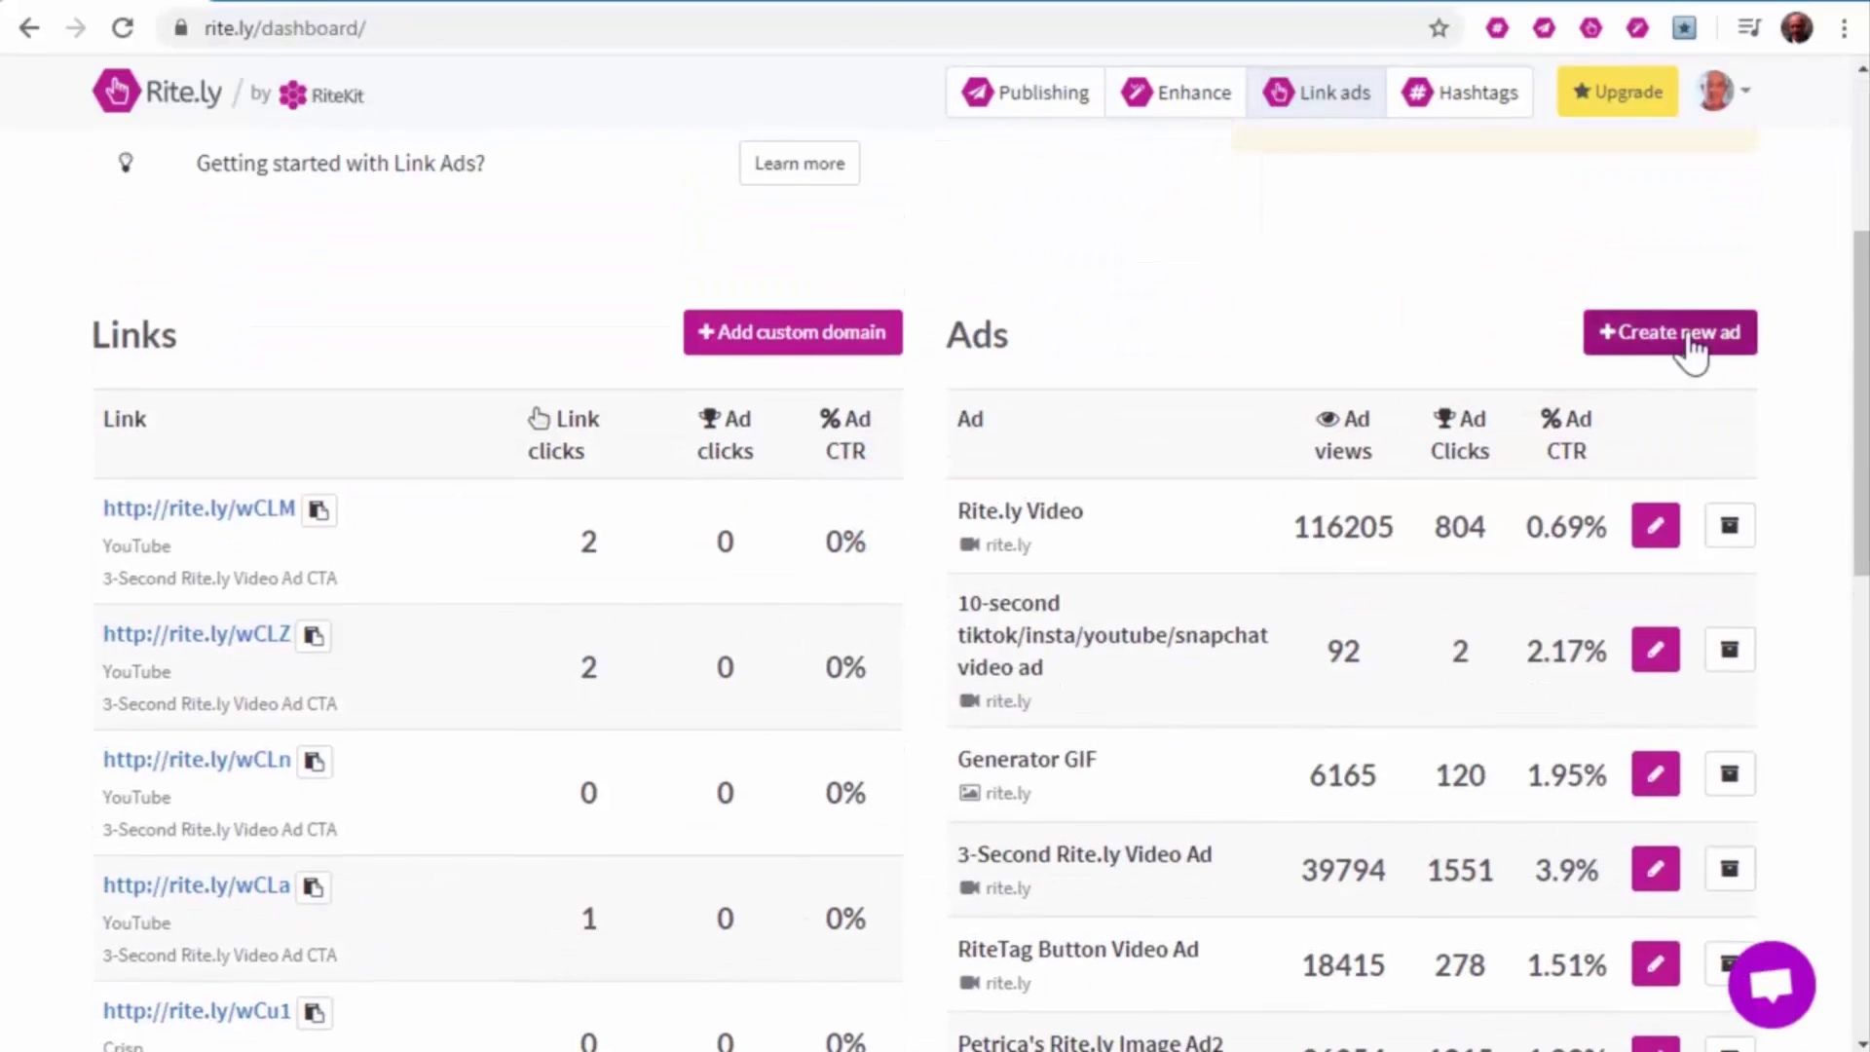
# Add a new Rite.ly ad named 'Package vs. Buffer Premium GIF'
pyautogui.click(1689, 339)
pyautogui.click(1149, 243)
pyautogui.write('Package vs. Buffer Premium GIF')
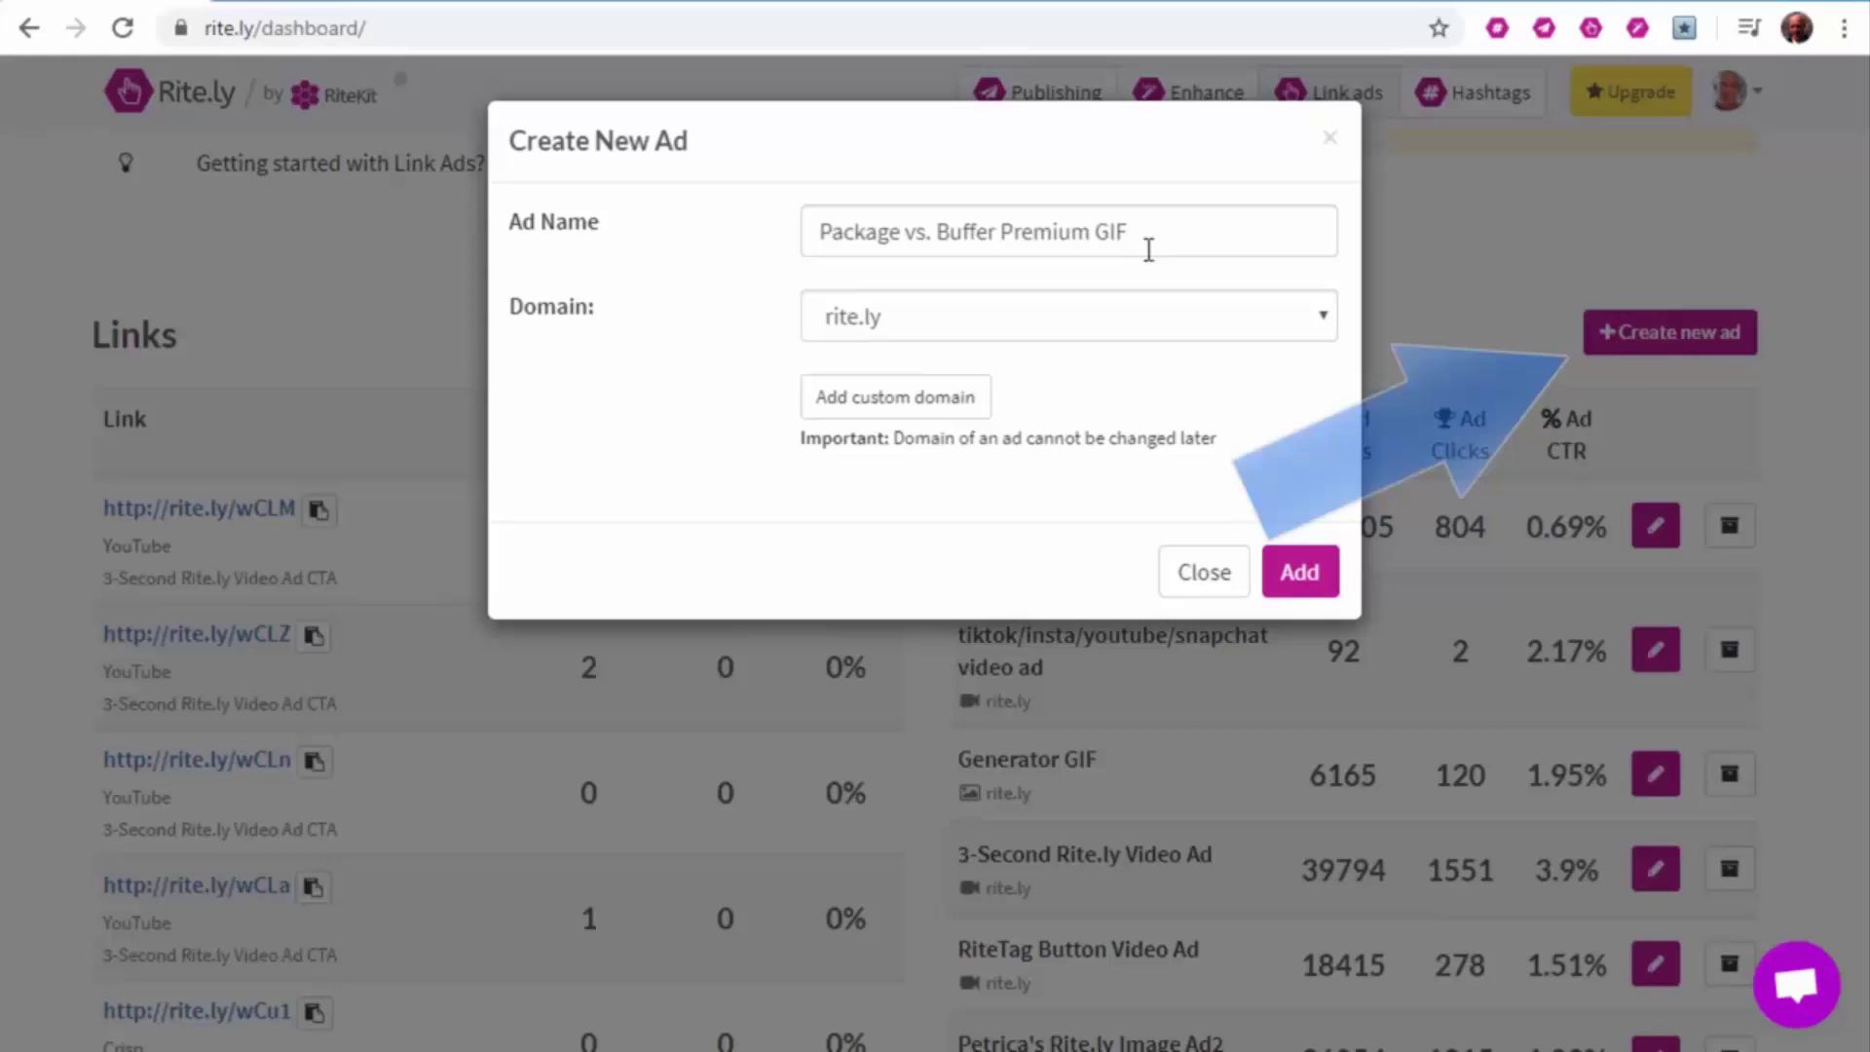
pyautogui.click(1324, 577)
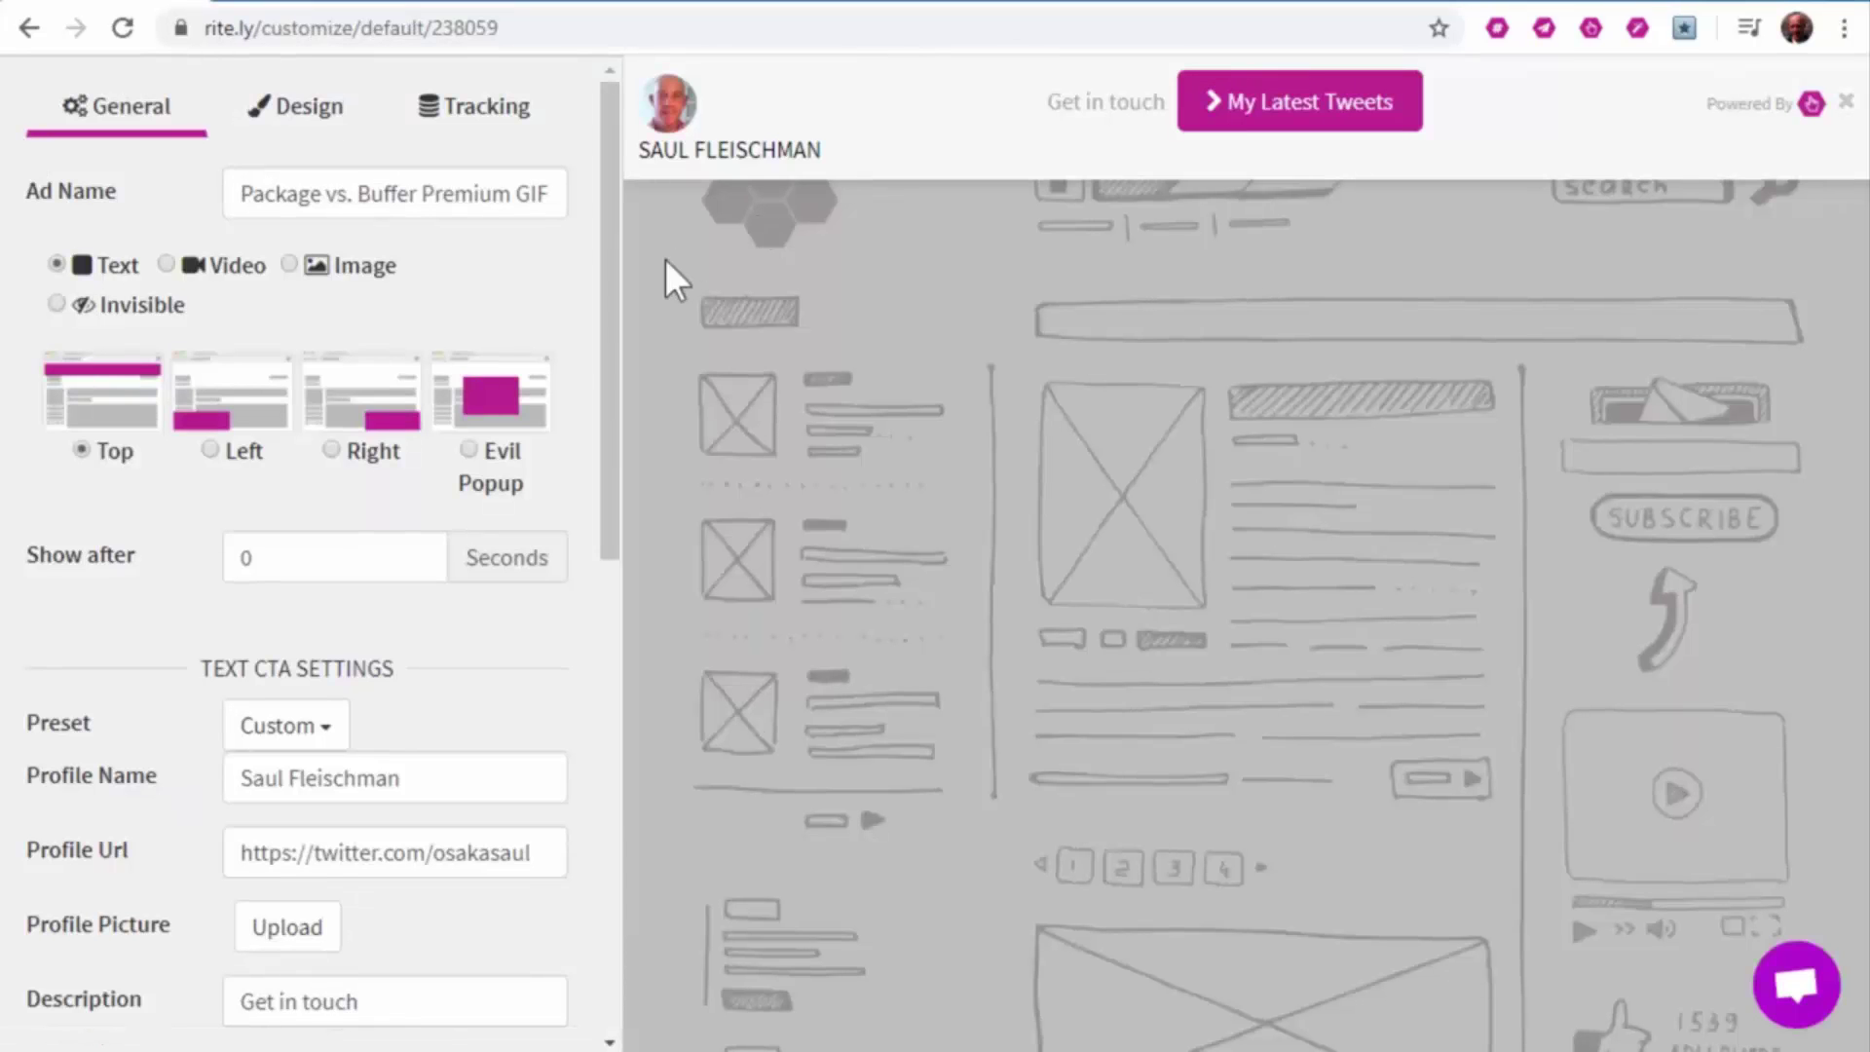
# Make the ad a bottom-right image popup with a 5-second delay, picking the image from Desktop
pyautogui.click(308, 267)
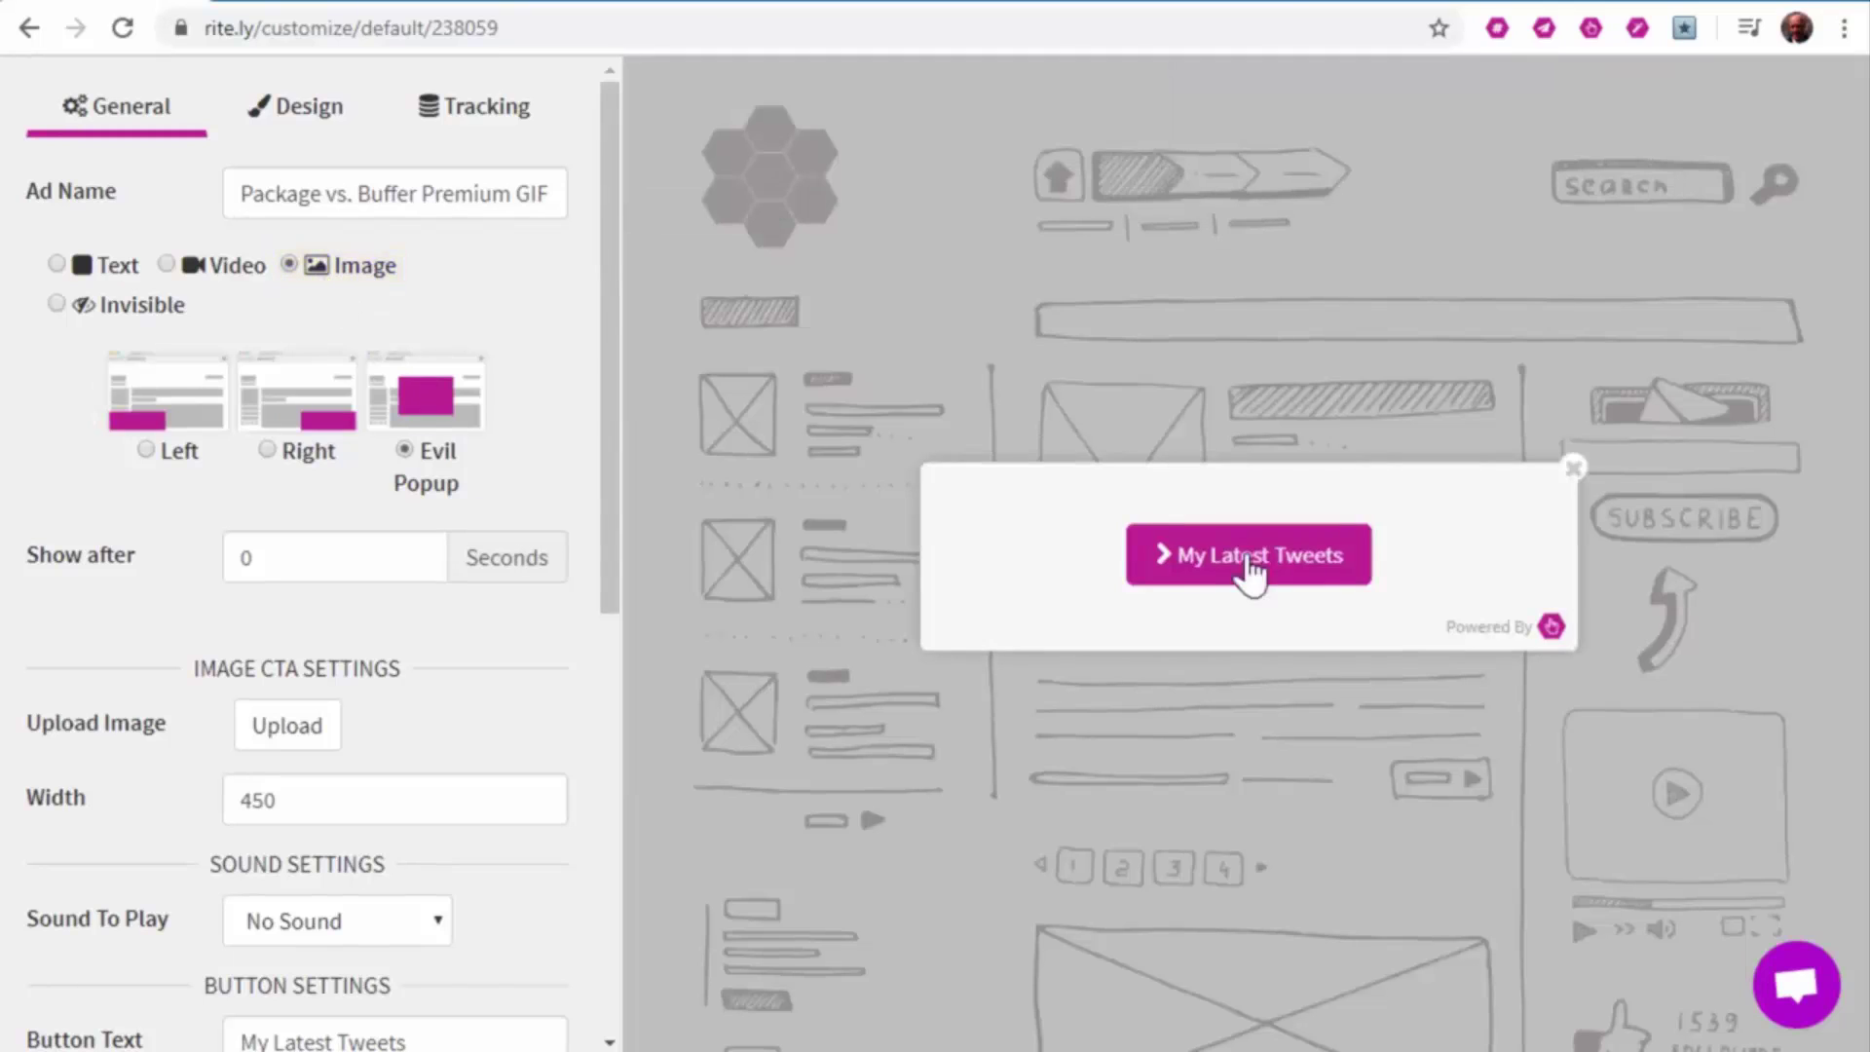
pyautogui.click(267, 450)
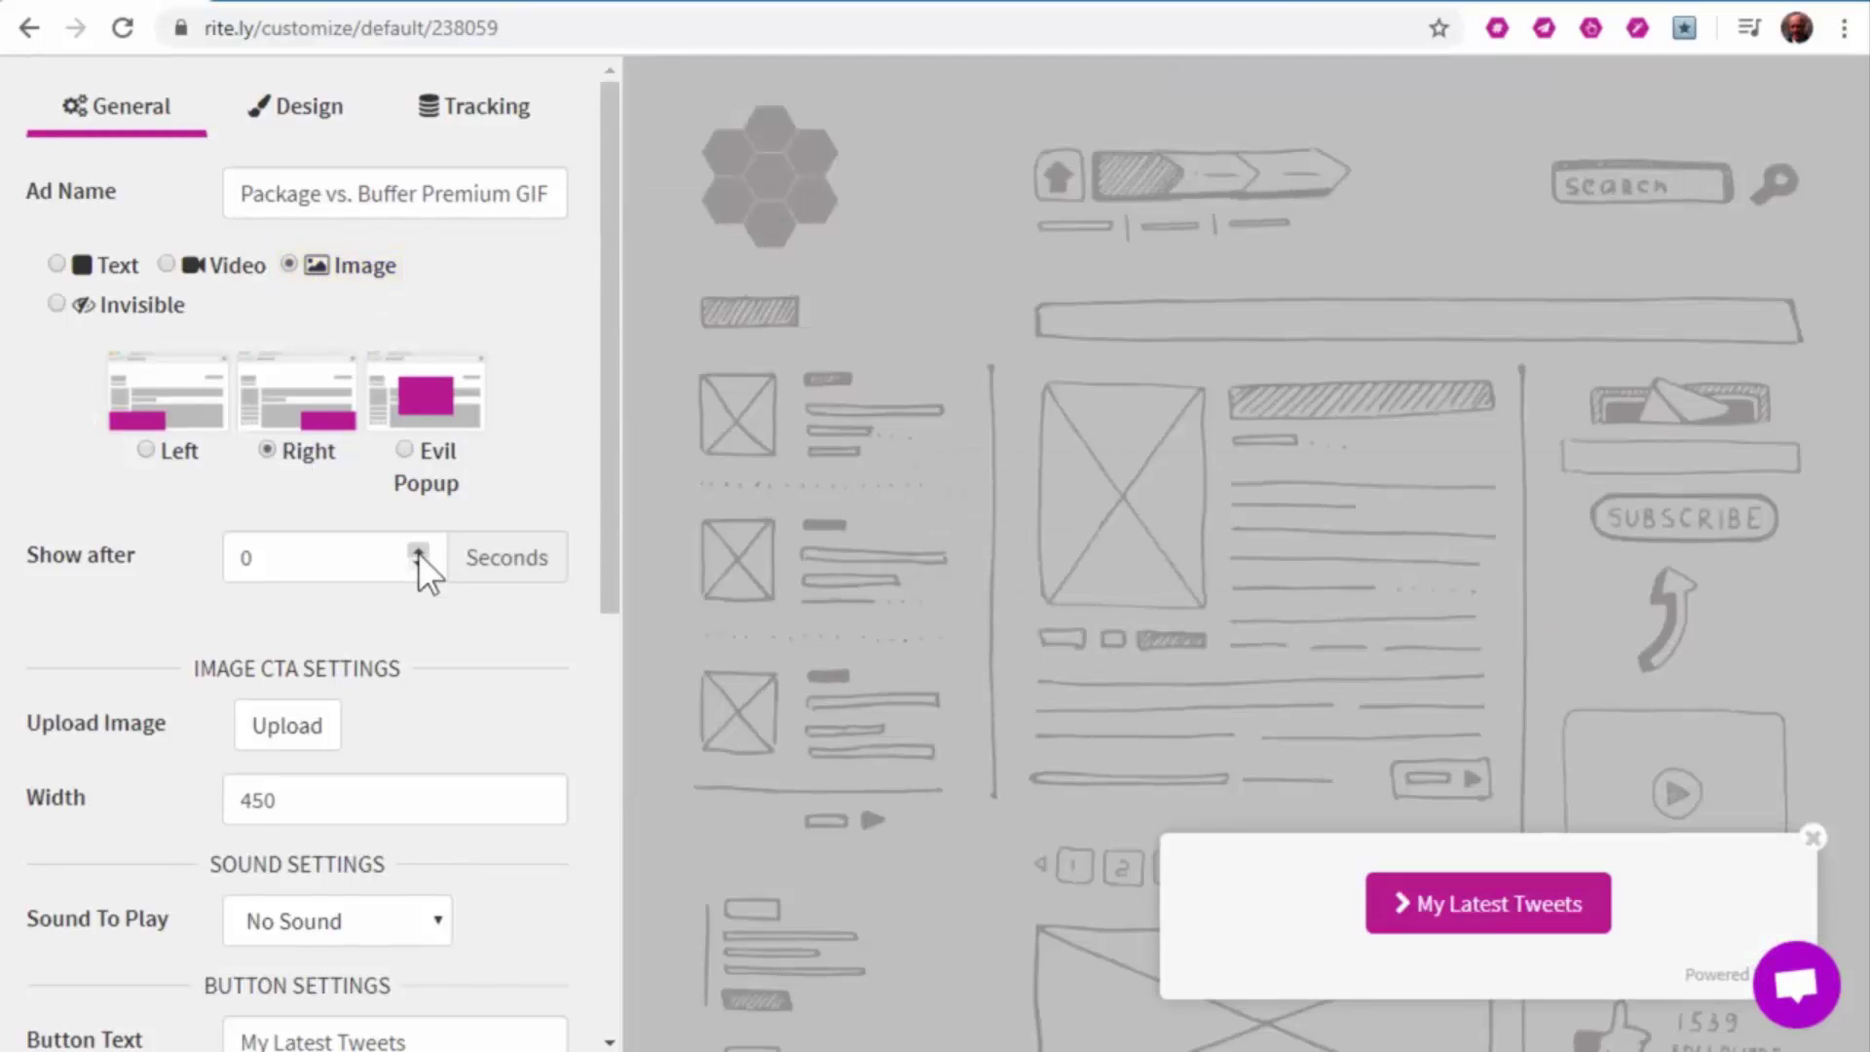
pyautogui.click(419, 549)
pyautogui.click(419, 550)
pyautogui.click(419, 550)
pyautogui.click(420, 550)
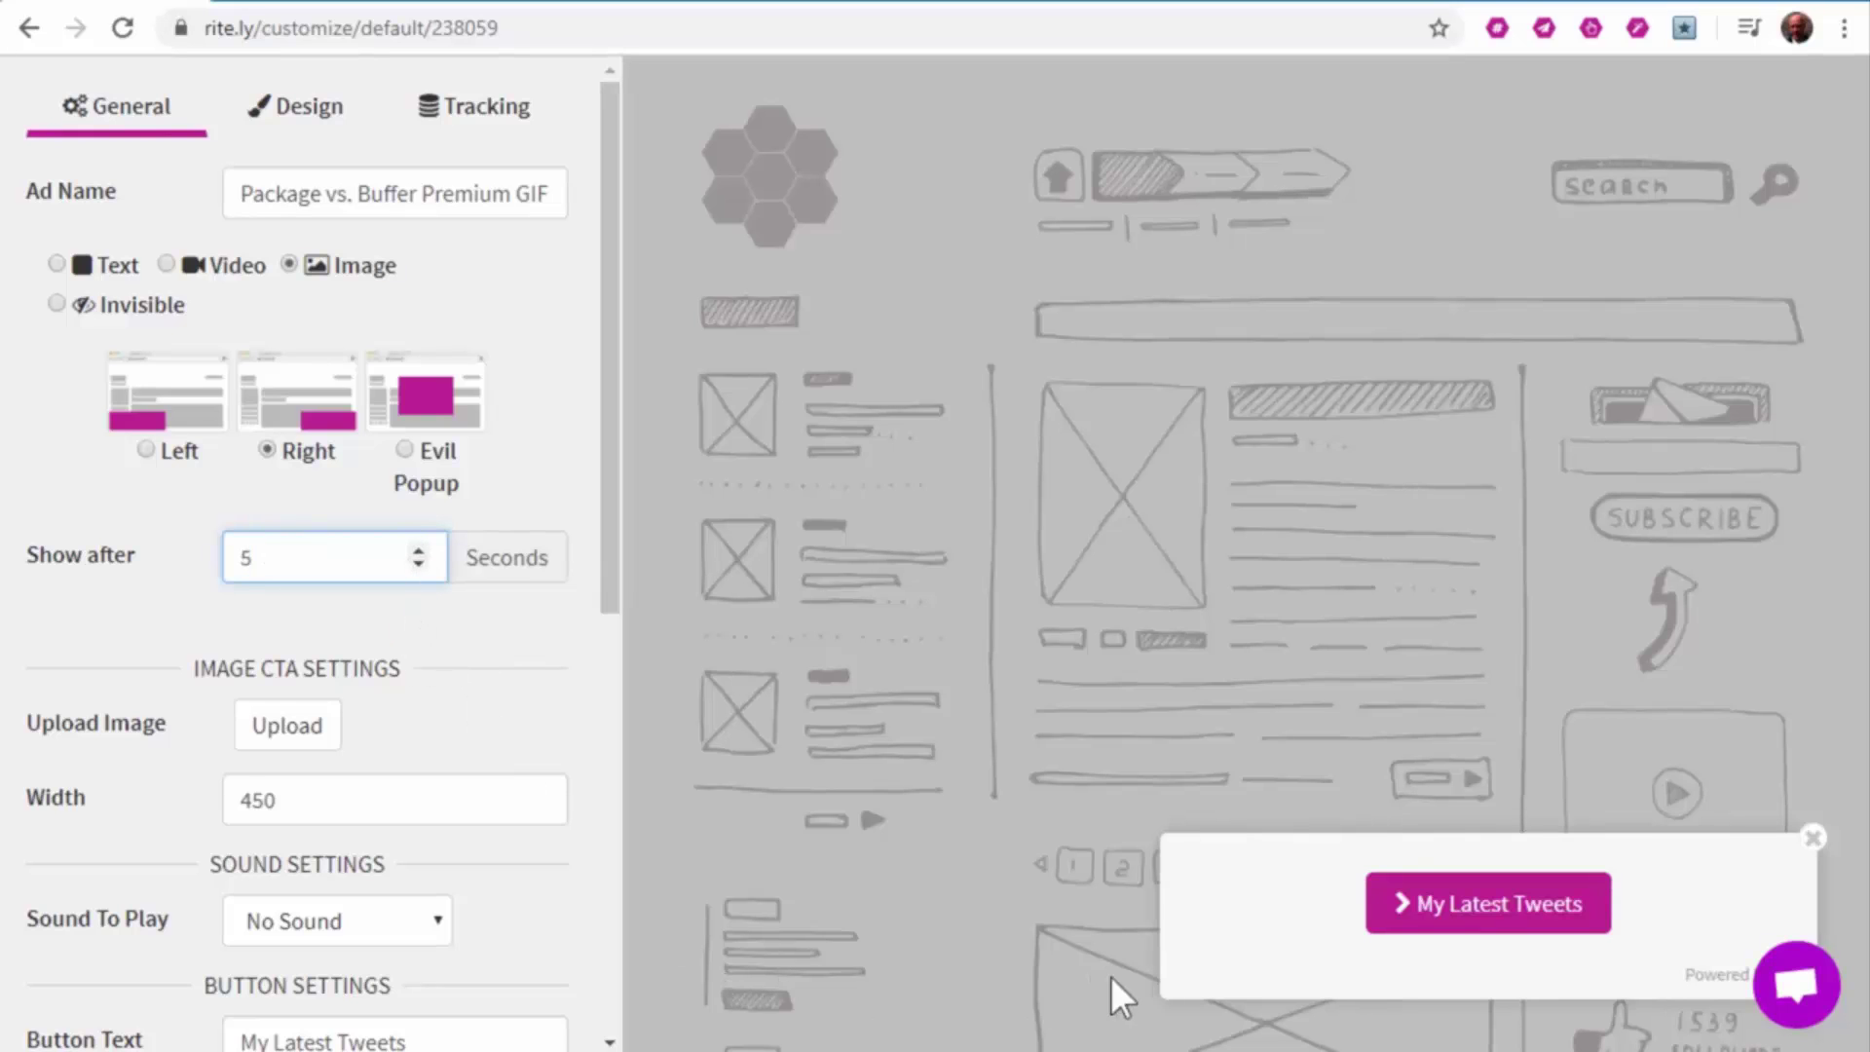
pyautogui.click(297, 721)
pyautogui.click(117, 166)
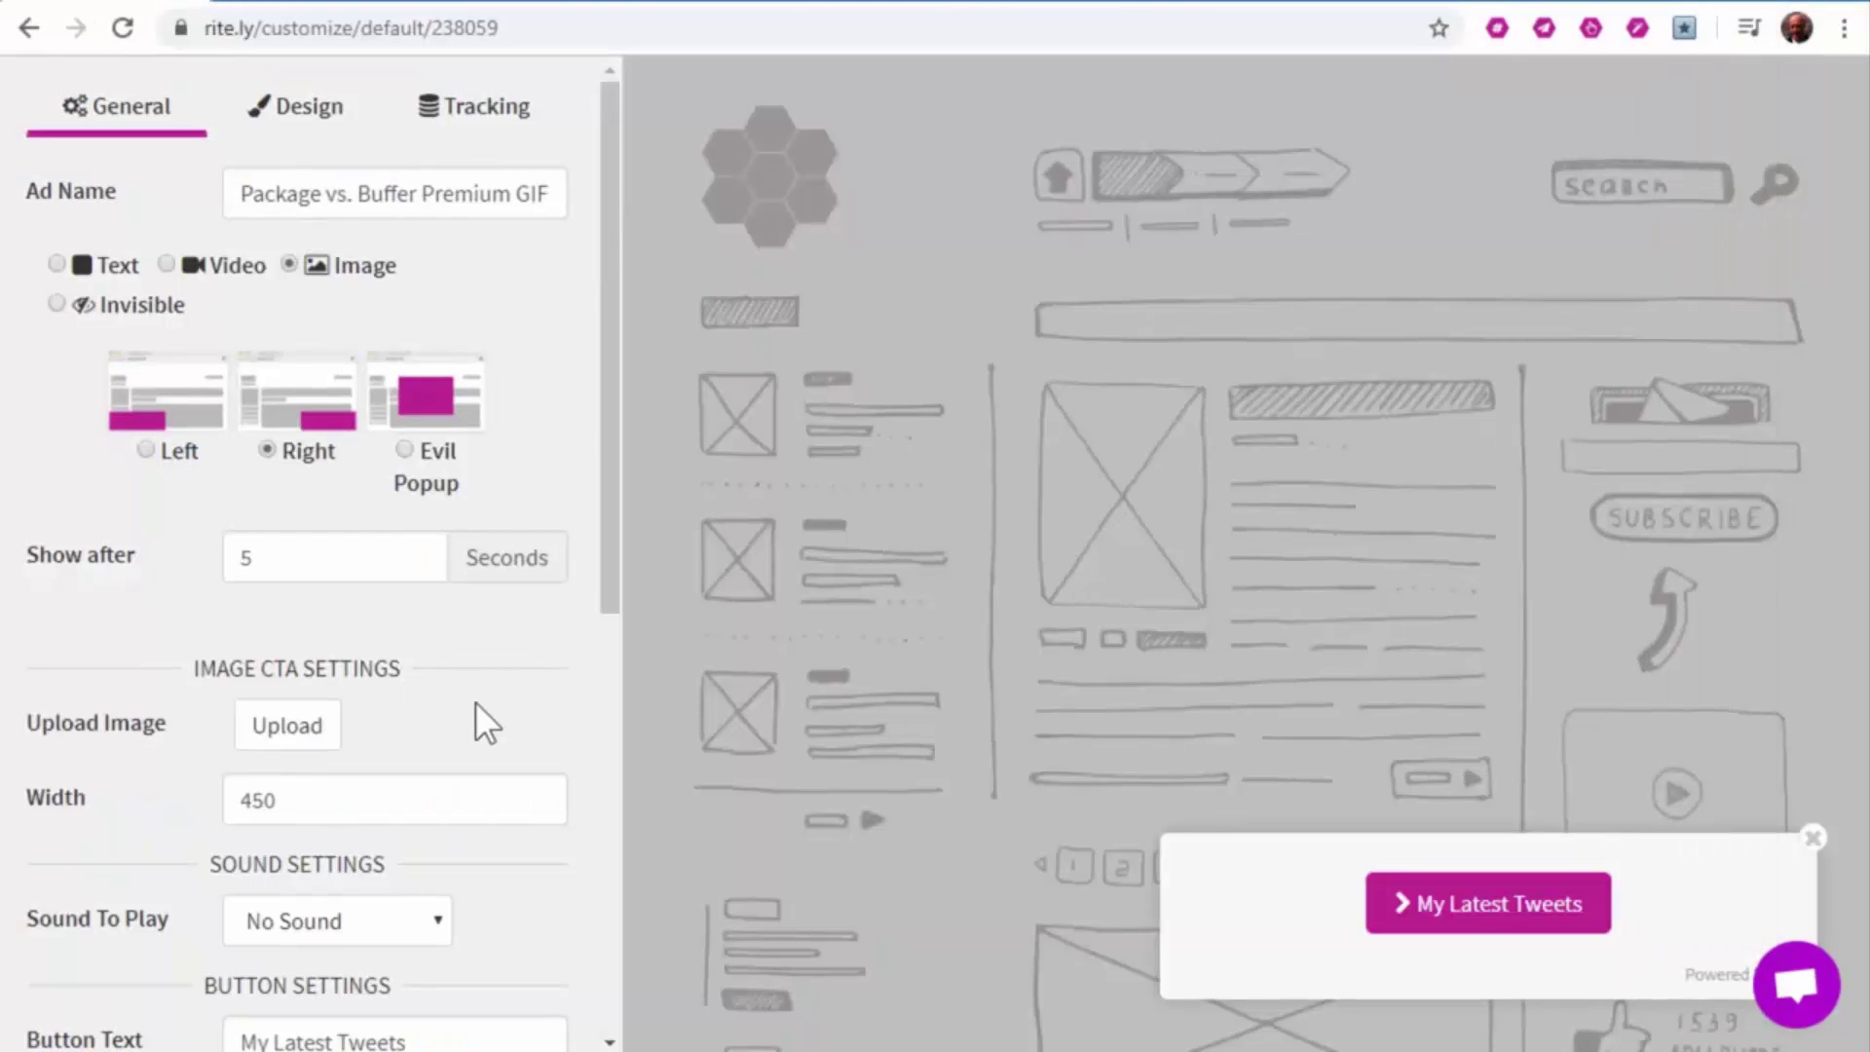
pyautogui.scroll(-1, 474, 702)
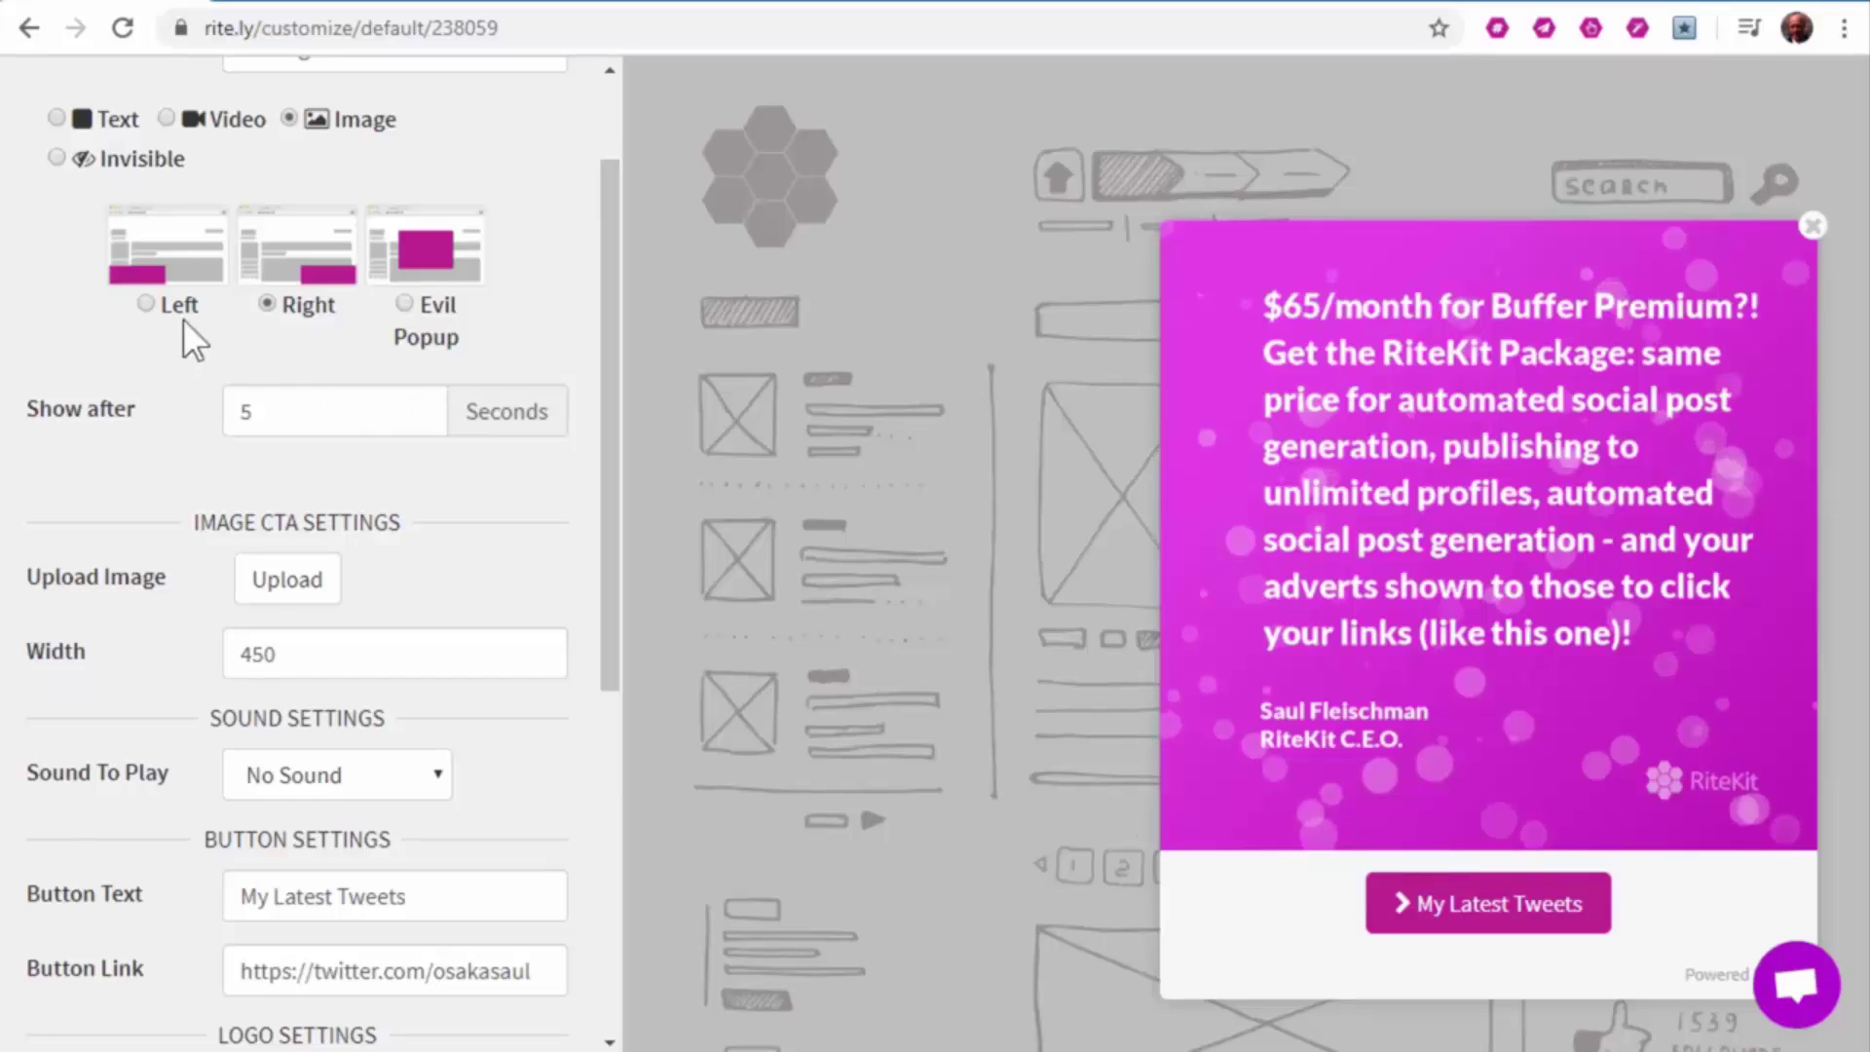
# Move the ad popup to the left and remove 'exactly' from the logo text
pyautogui.click(148, 303)
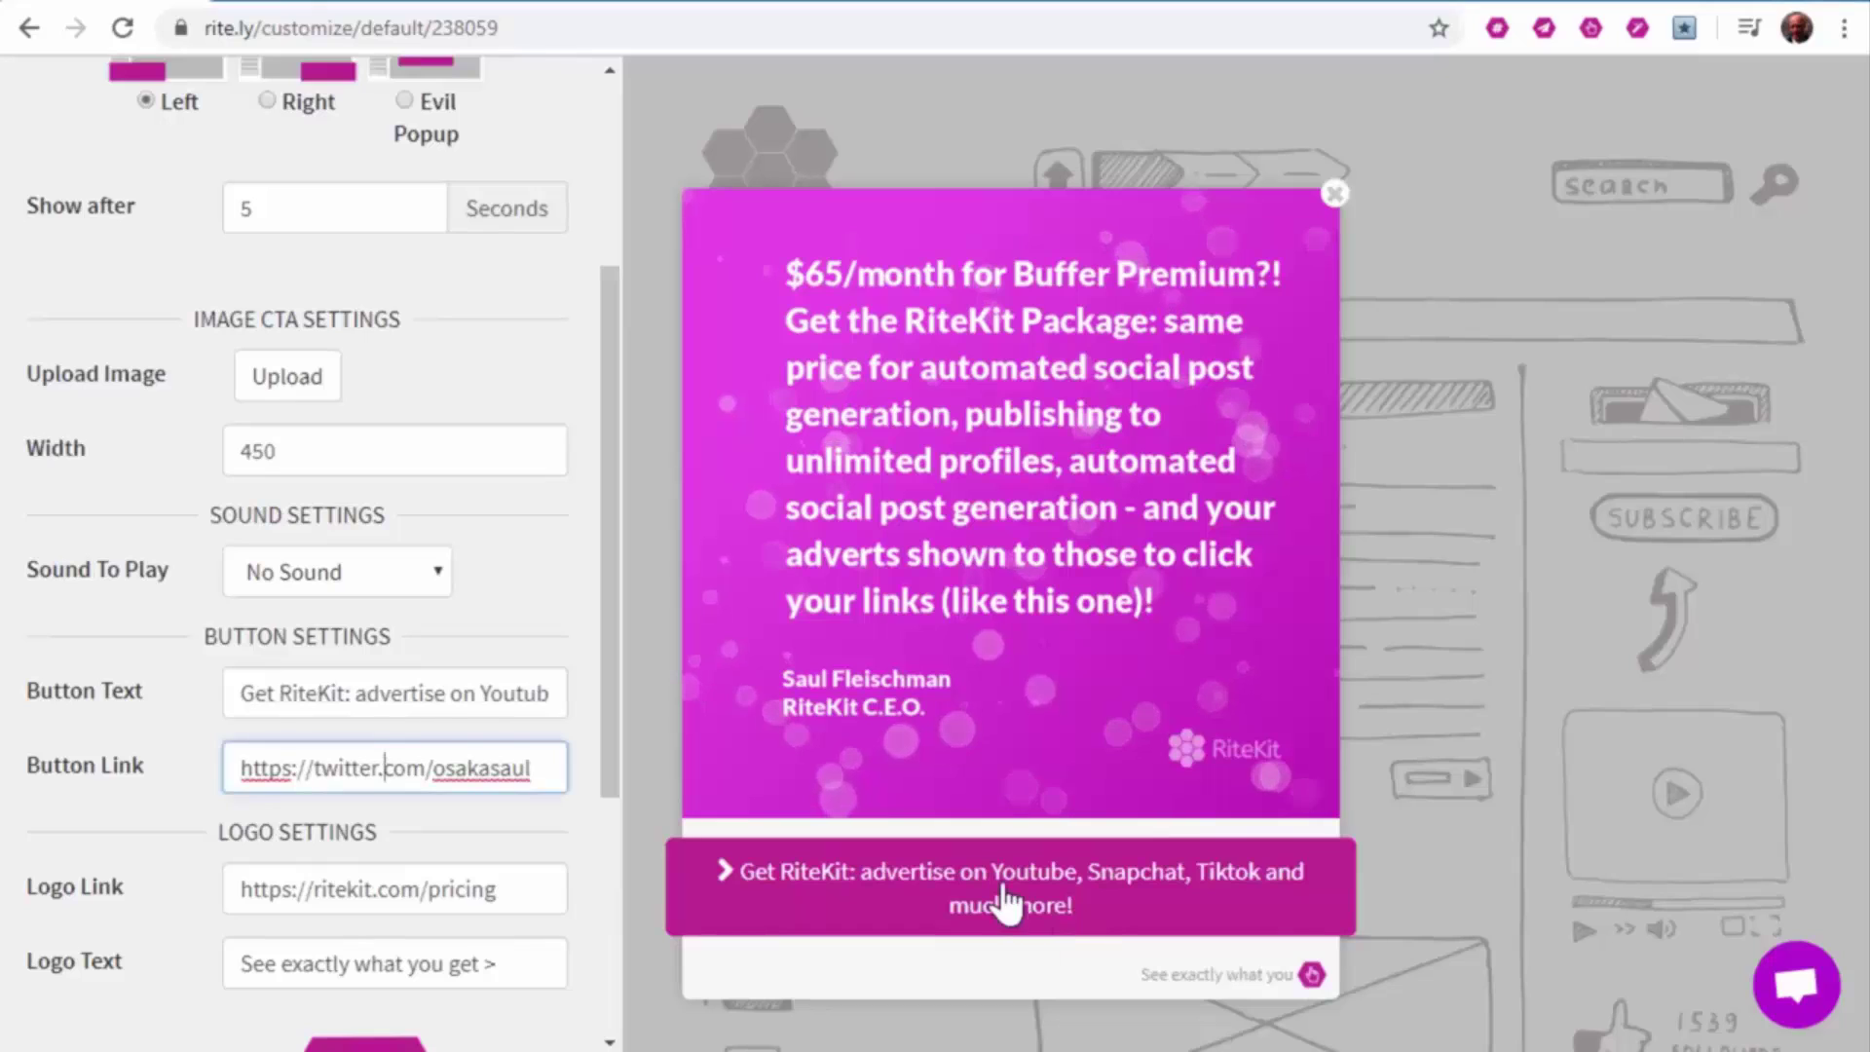
pyautogui.click(468, 890)
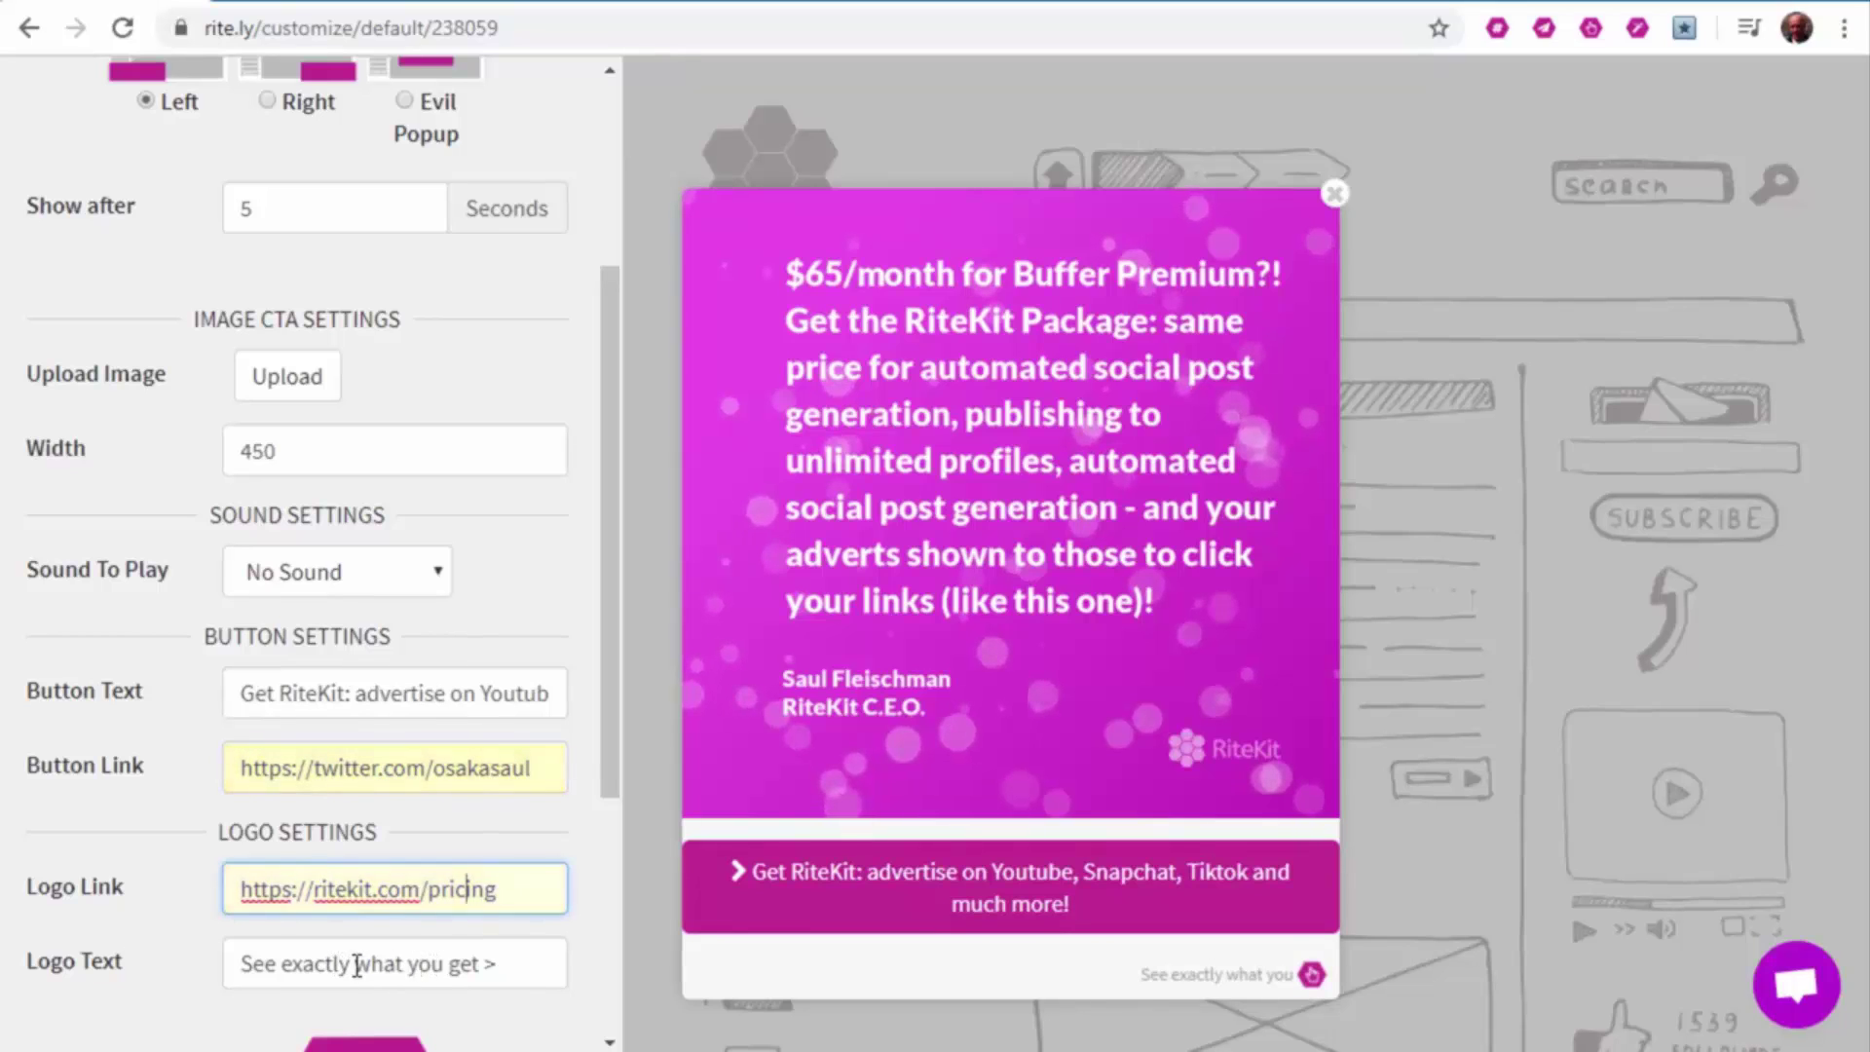
pyautogui.doubleClick(324, 965)
pyautogui.press('BackSpace')
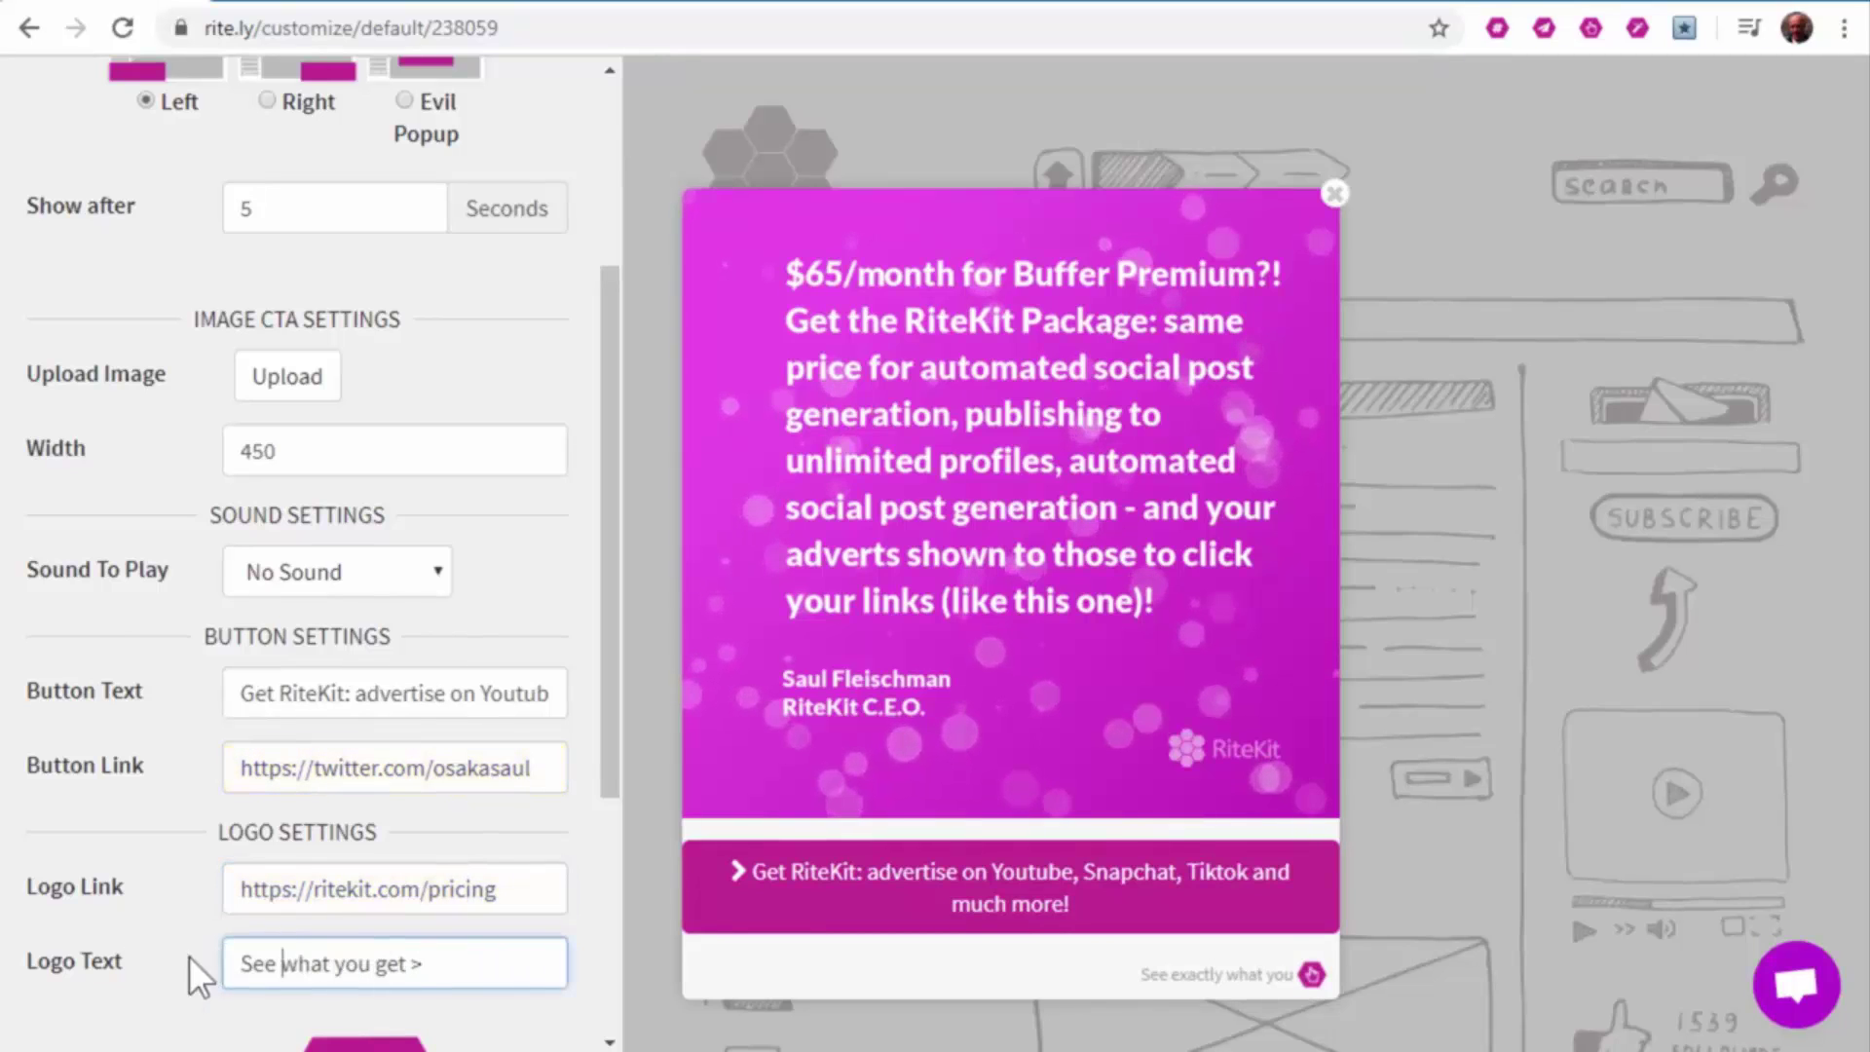
pyautogui.click(168, 922)
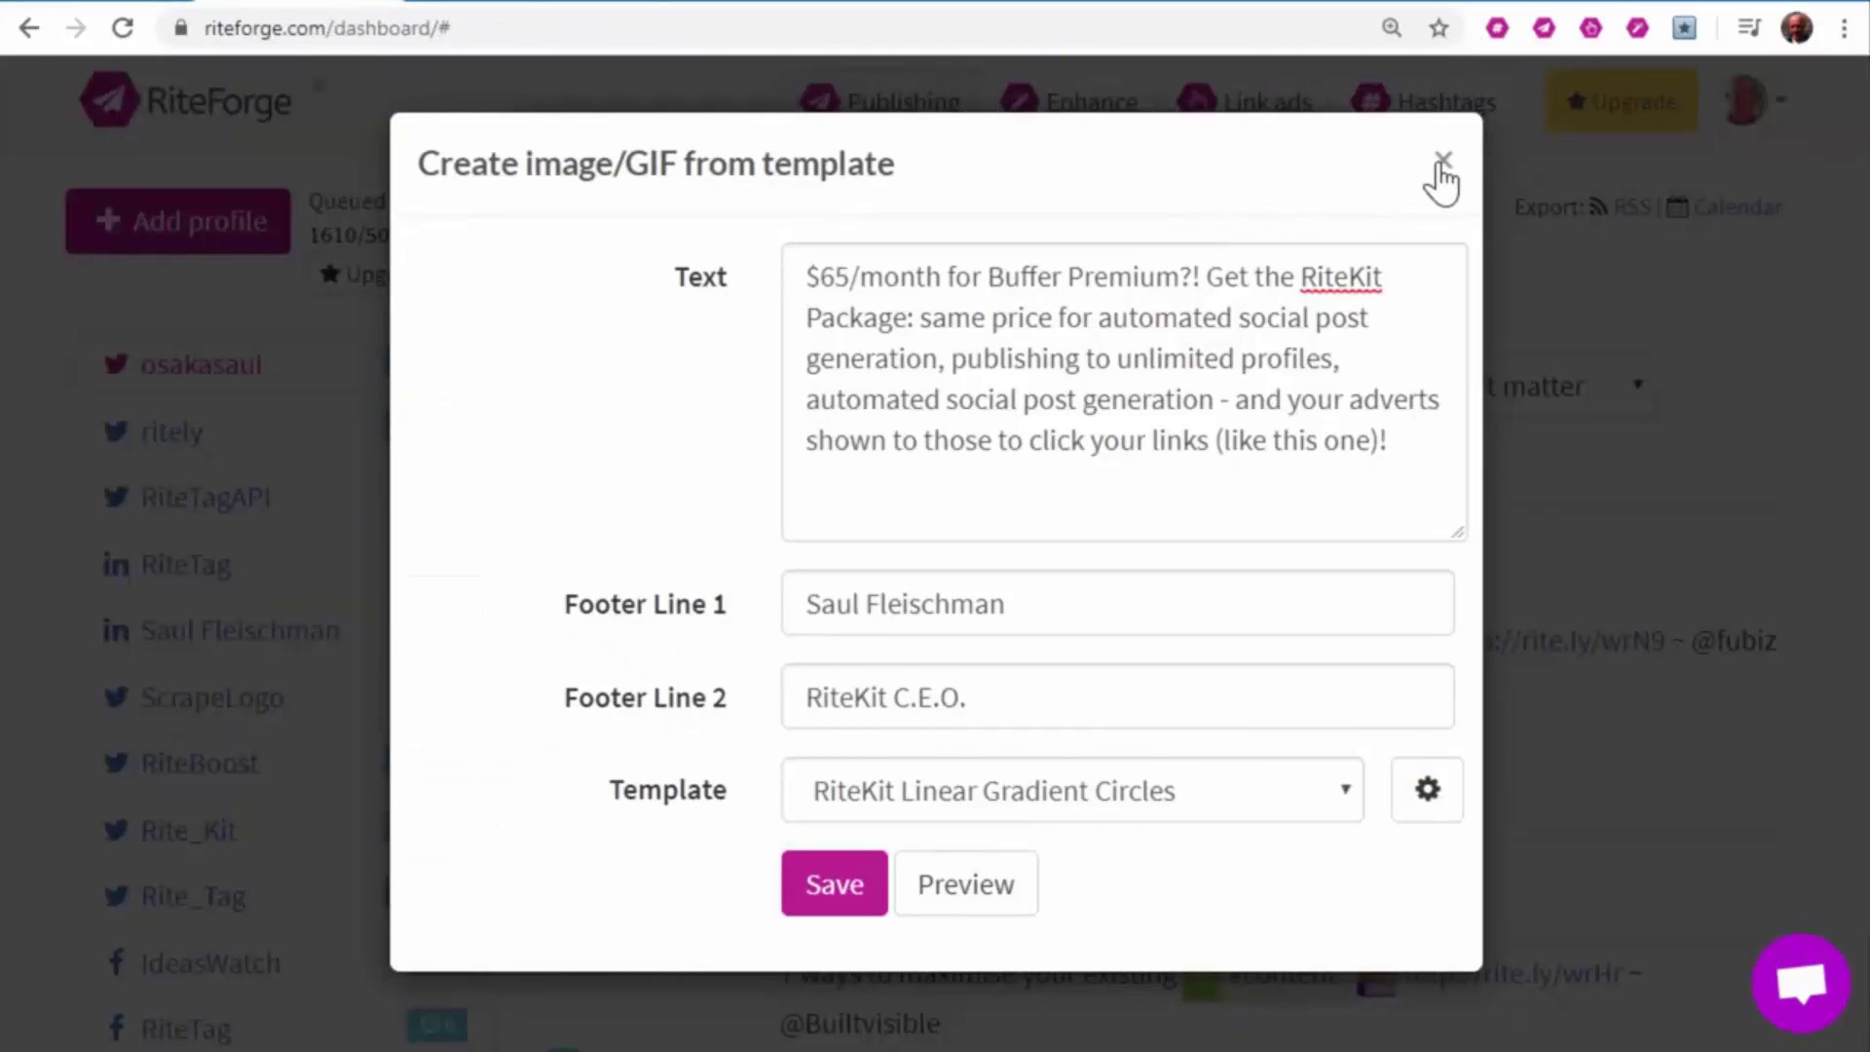
# Set the button link to the RiteKit complete-package help article URL and save the ad
pyautogui.click(1443, 165)
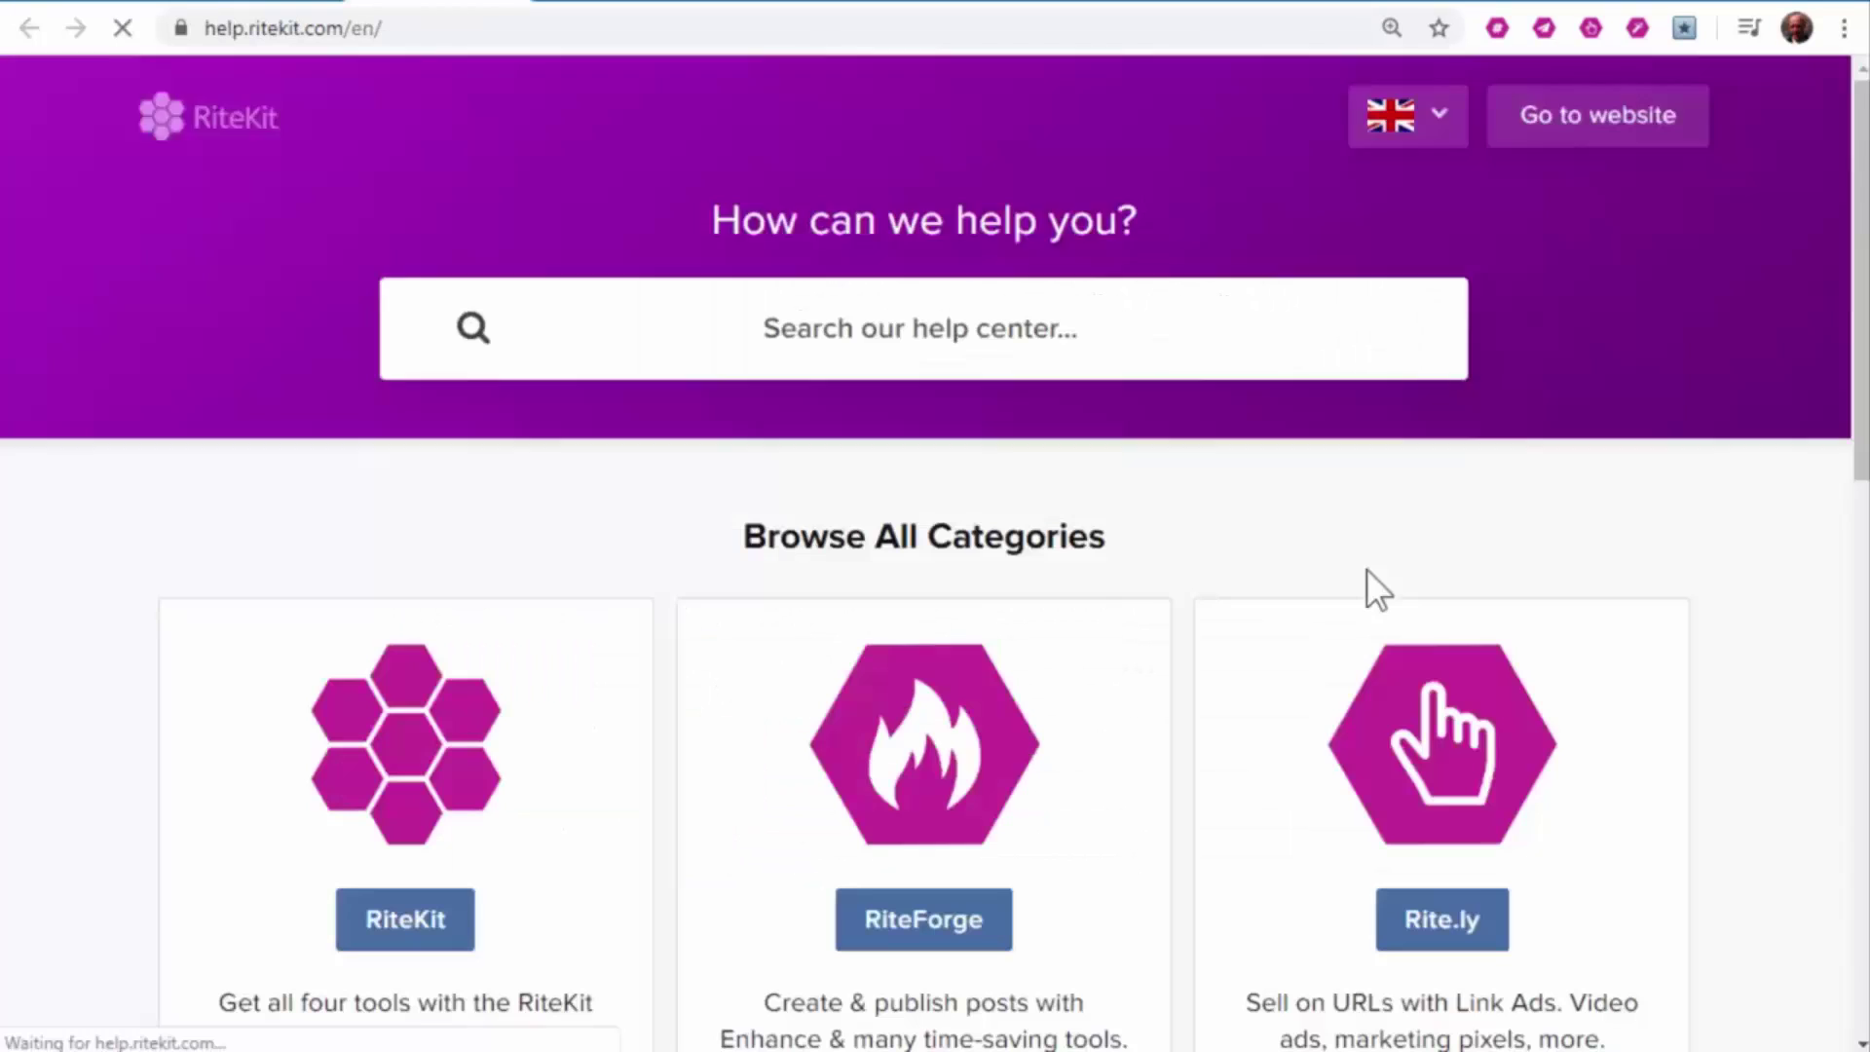
pyautogui.scroll(-3, 541, 851)
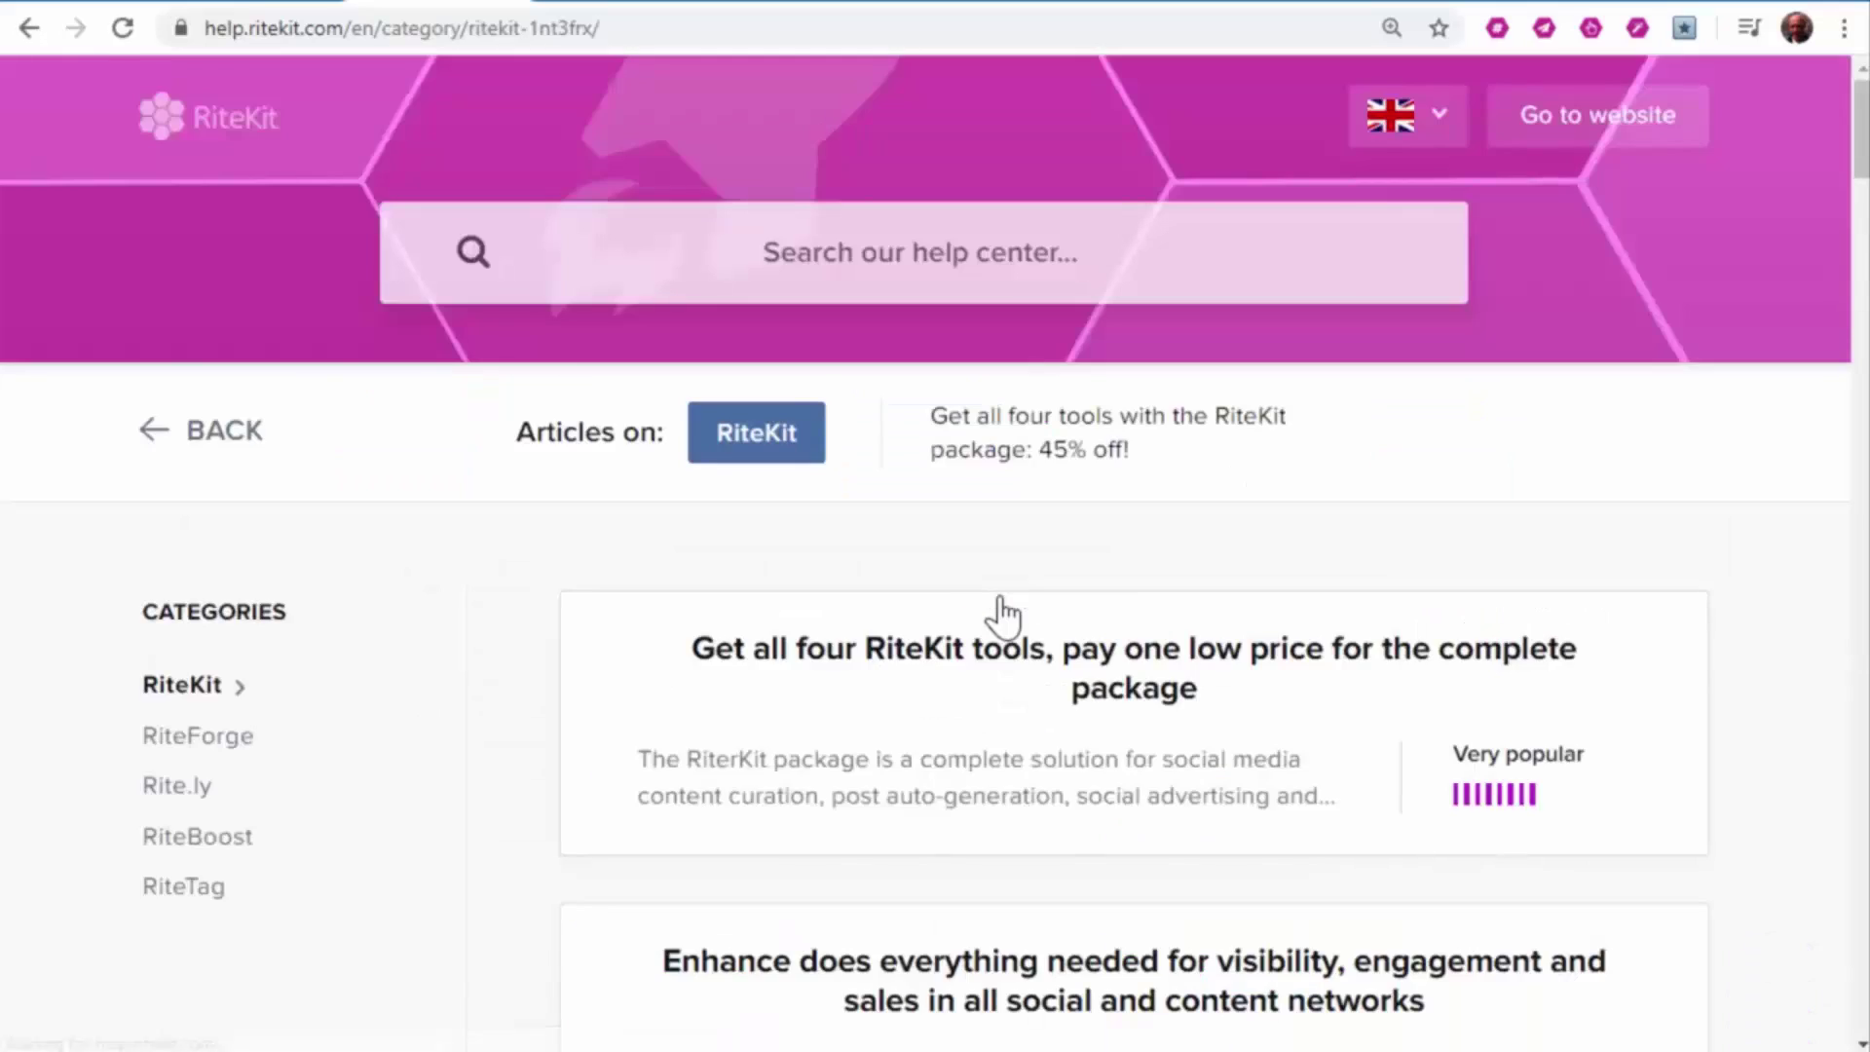
pyautogui.click(1218, 669)
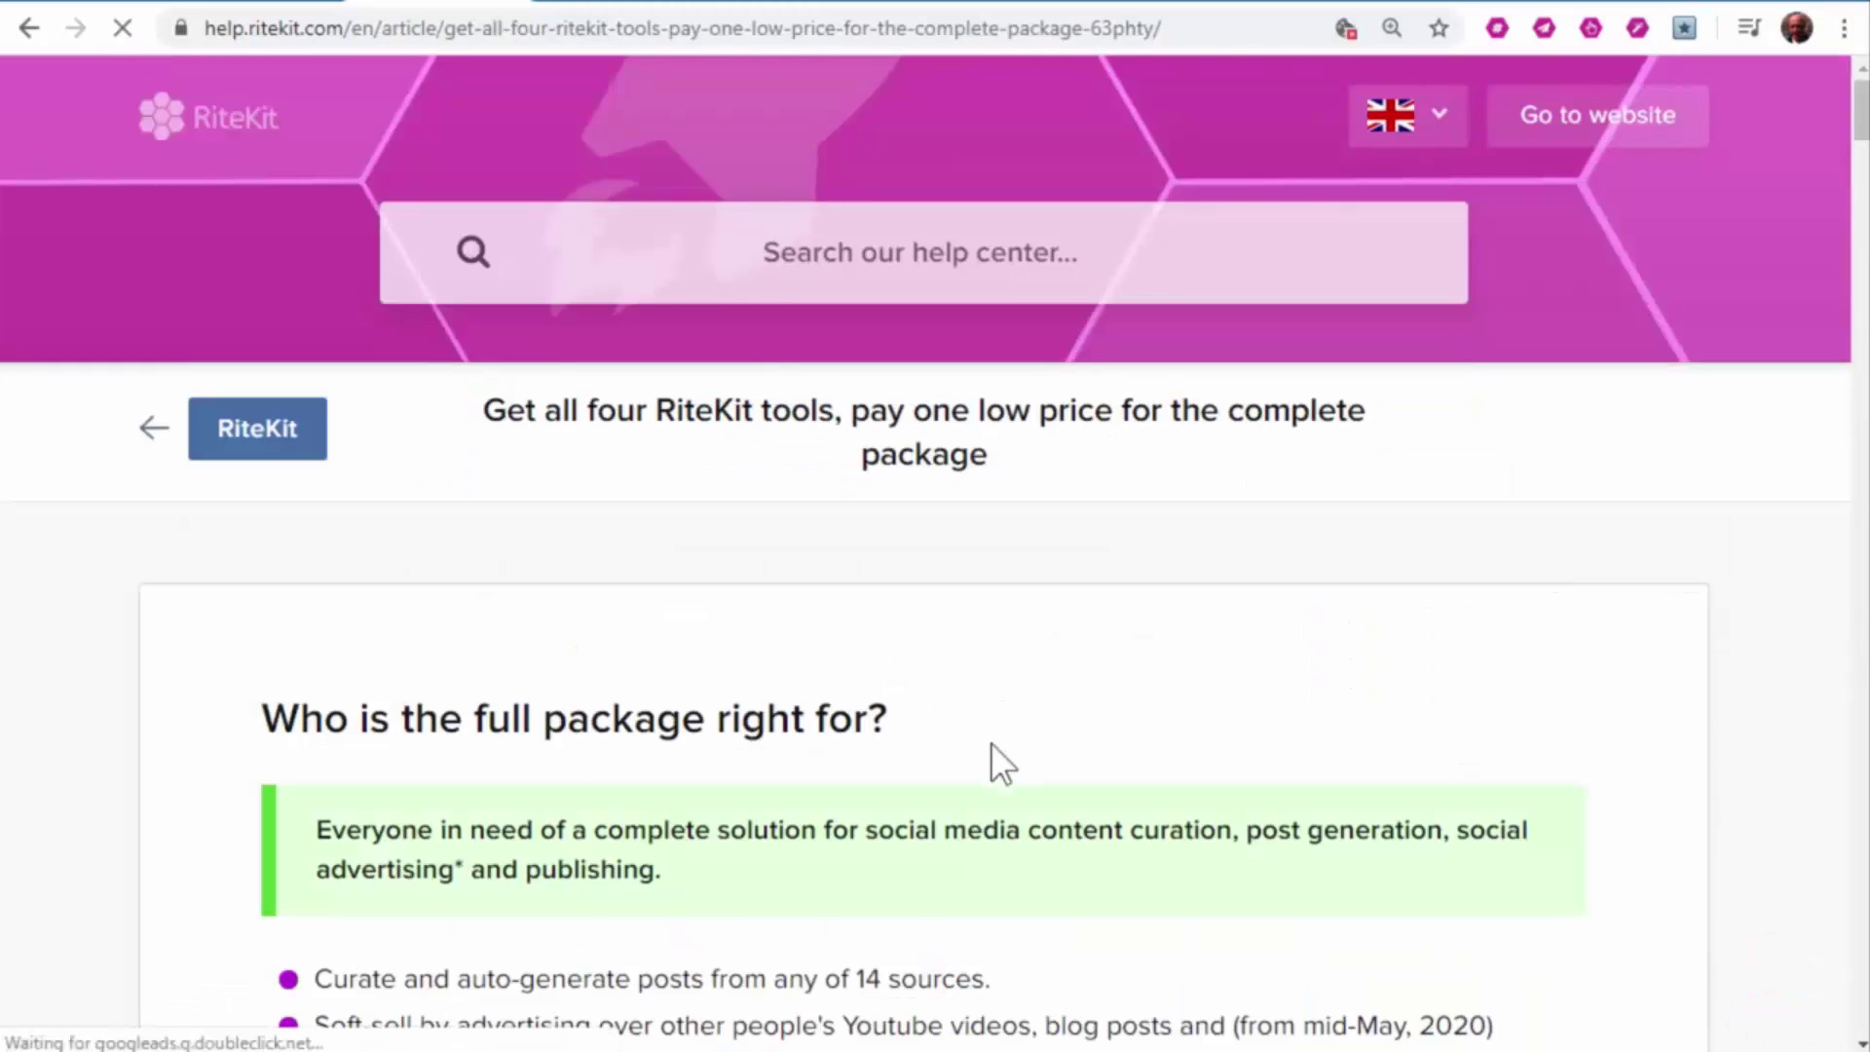
pyautogui.scroll(-3, 663, 749)
pyautogui.scroll(3, 663, 748)
pyautogui.click(655, 33)
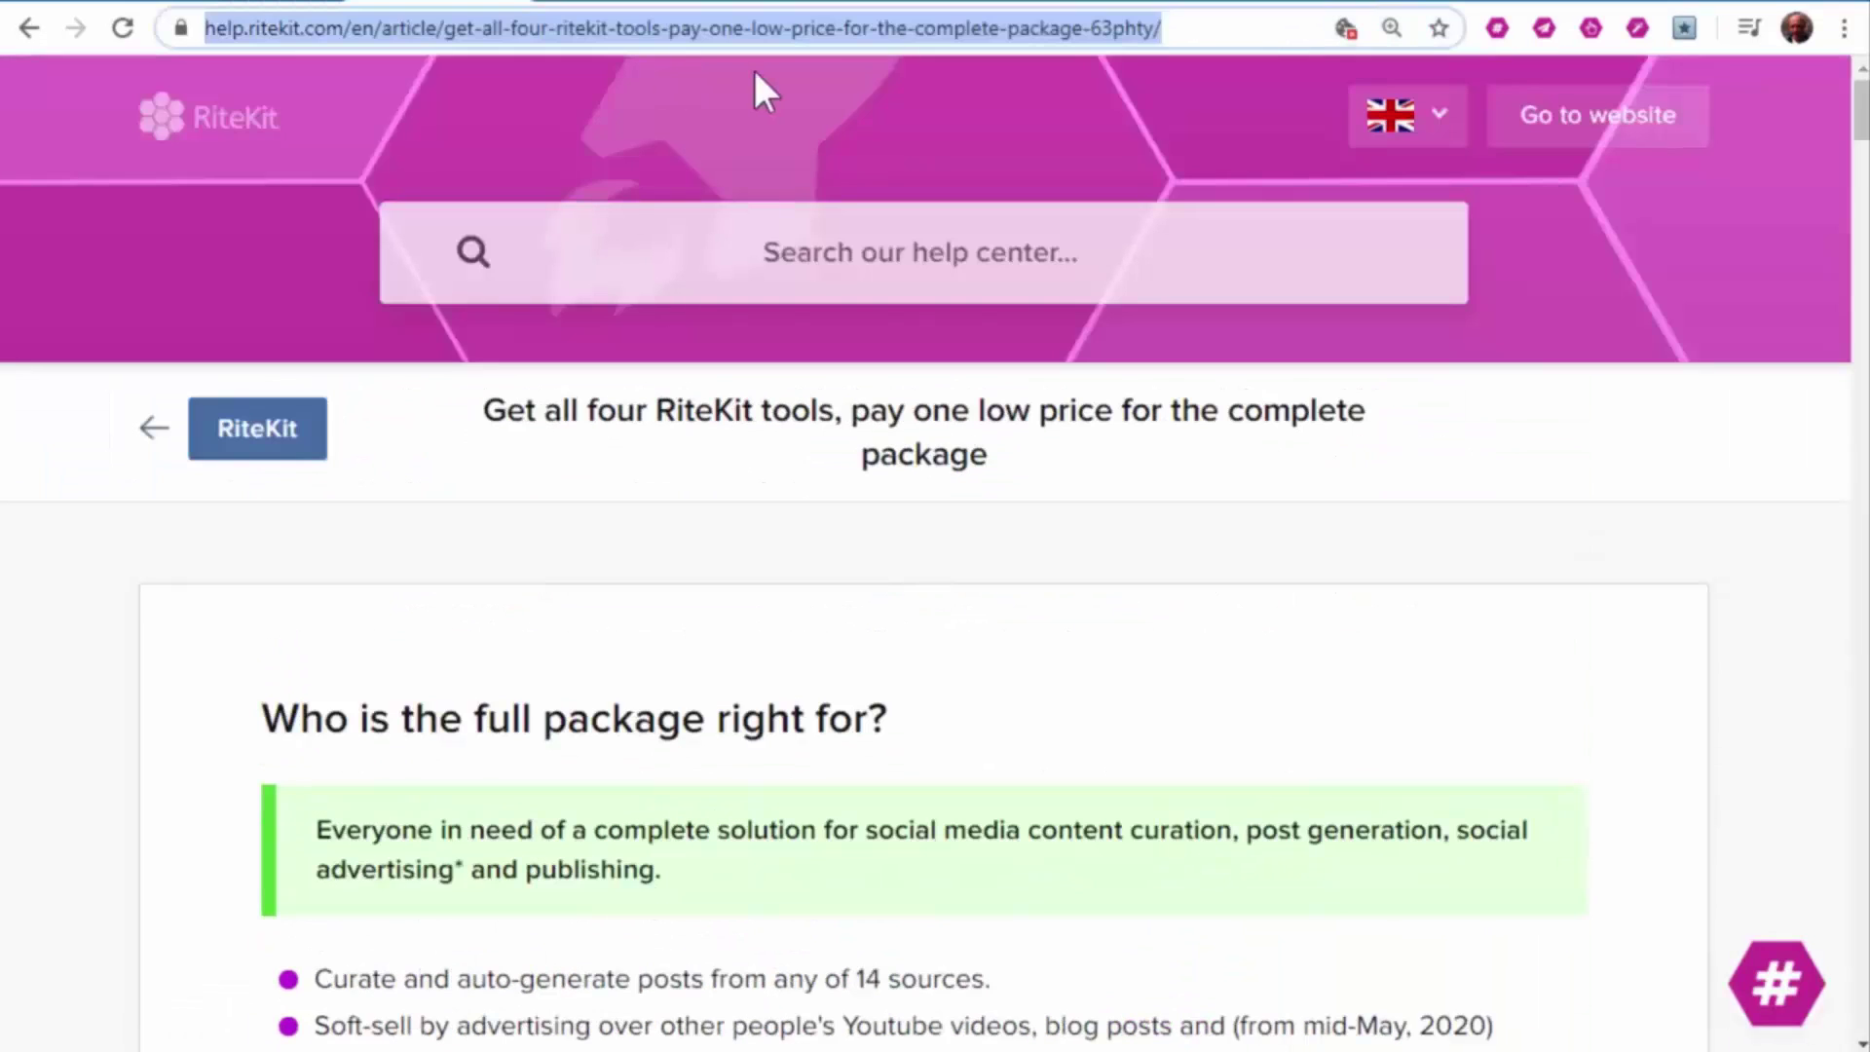
pyautogui.hotkey('ctrl', 'Tab')
pyautogui.hotkey('ctrl', 'v')
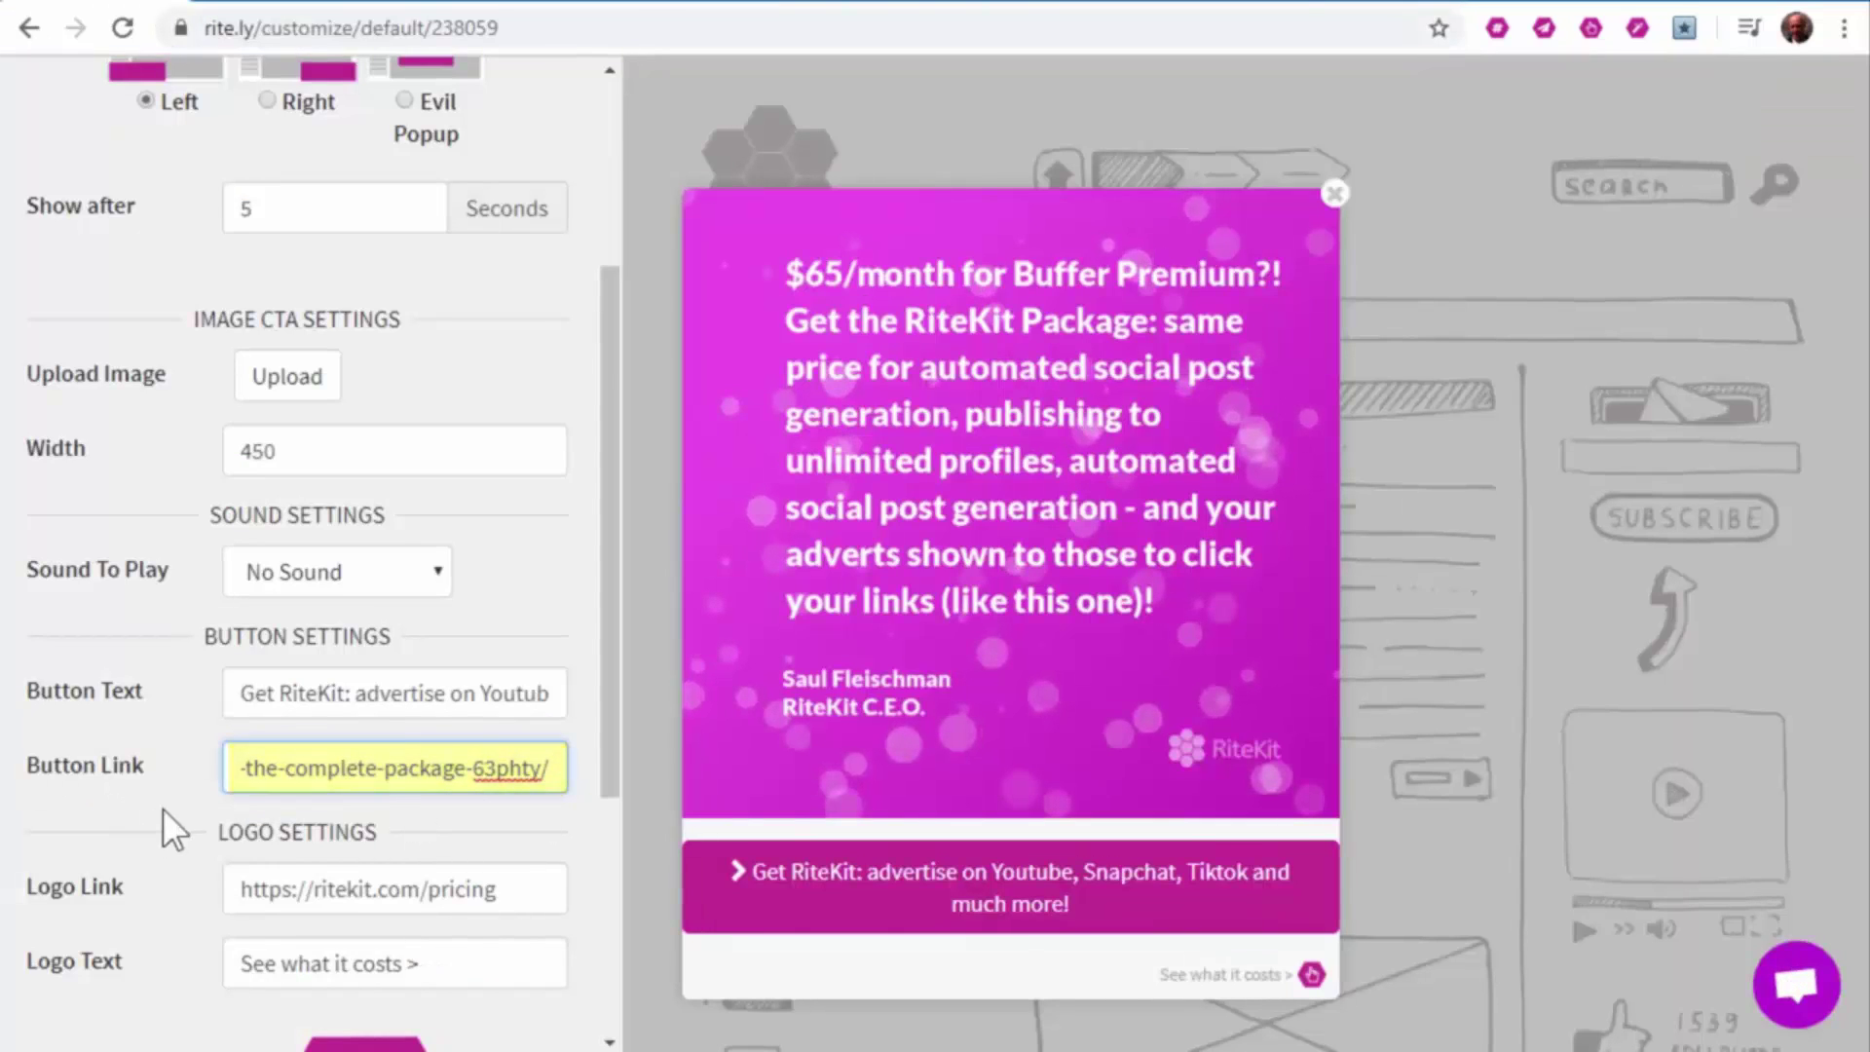
pyautogui.press('Tab')
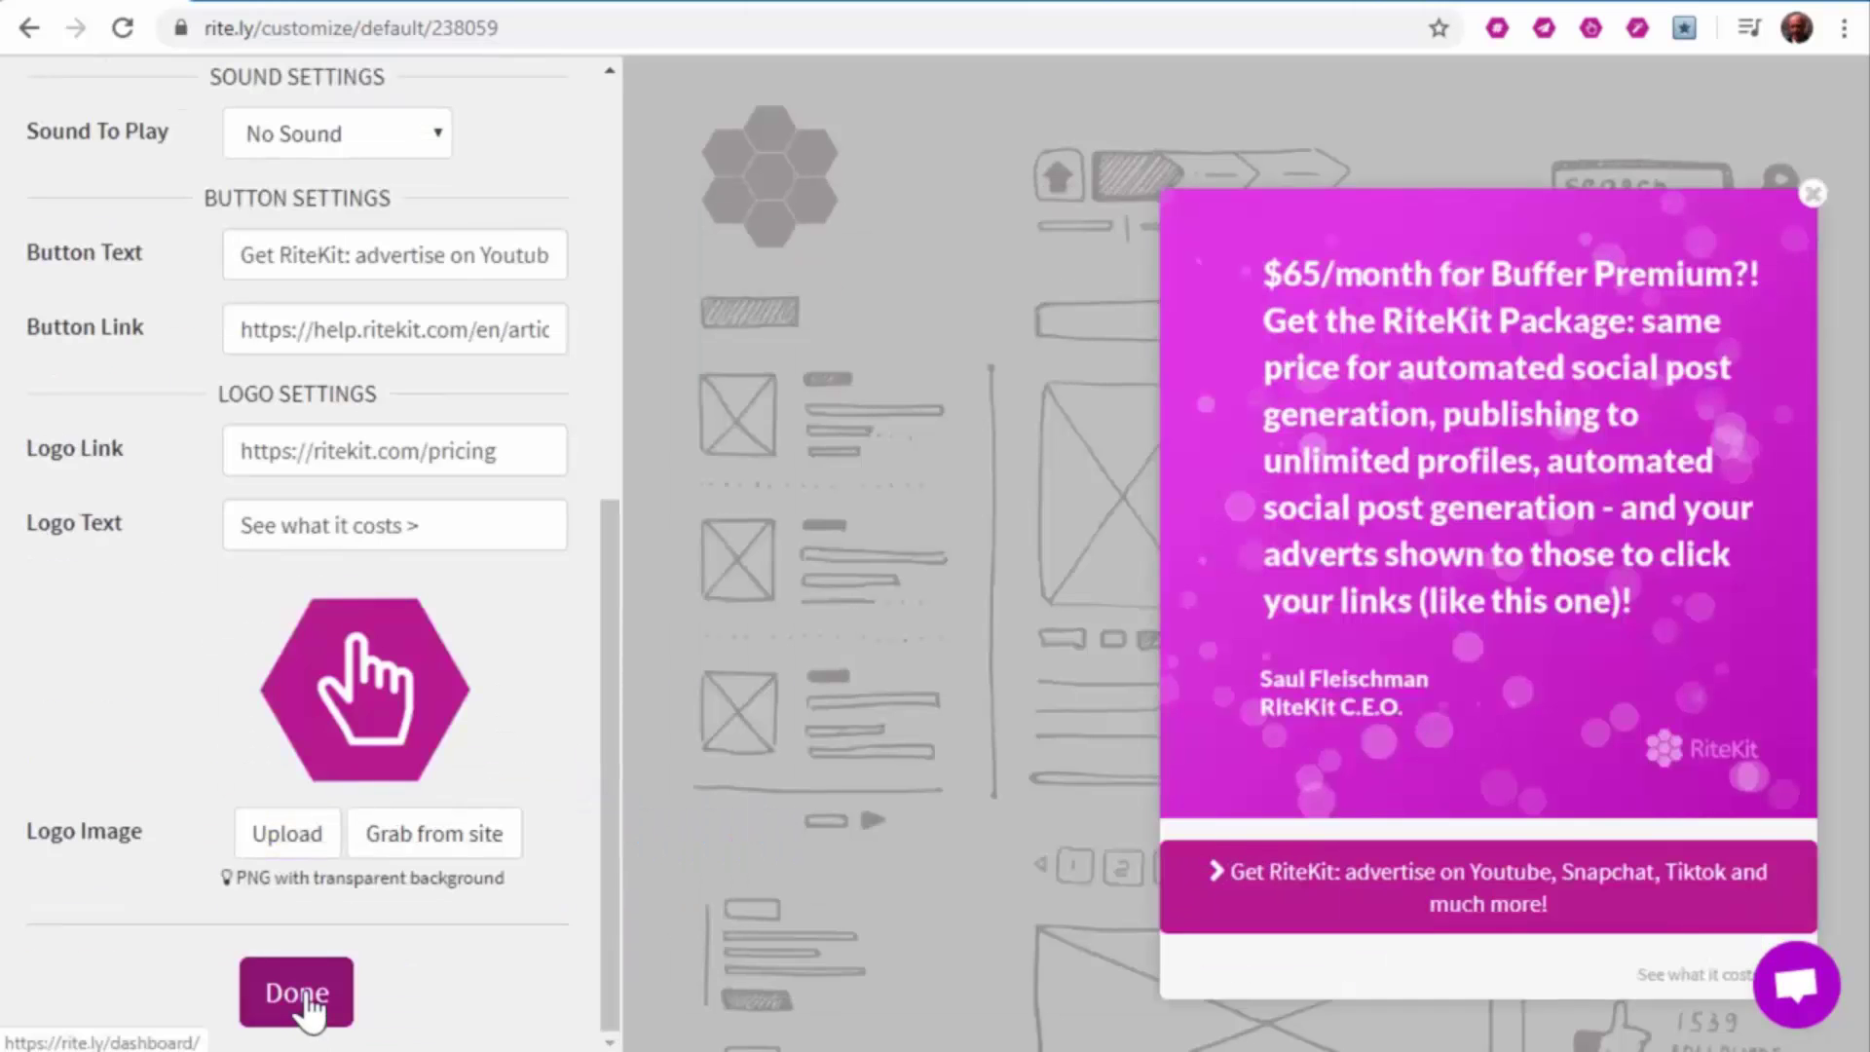
pyautogui.click(296, 992)
pyautogui.scroll(-3, 1211, 618)
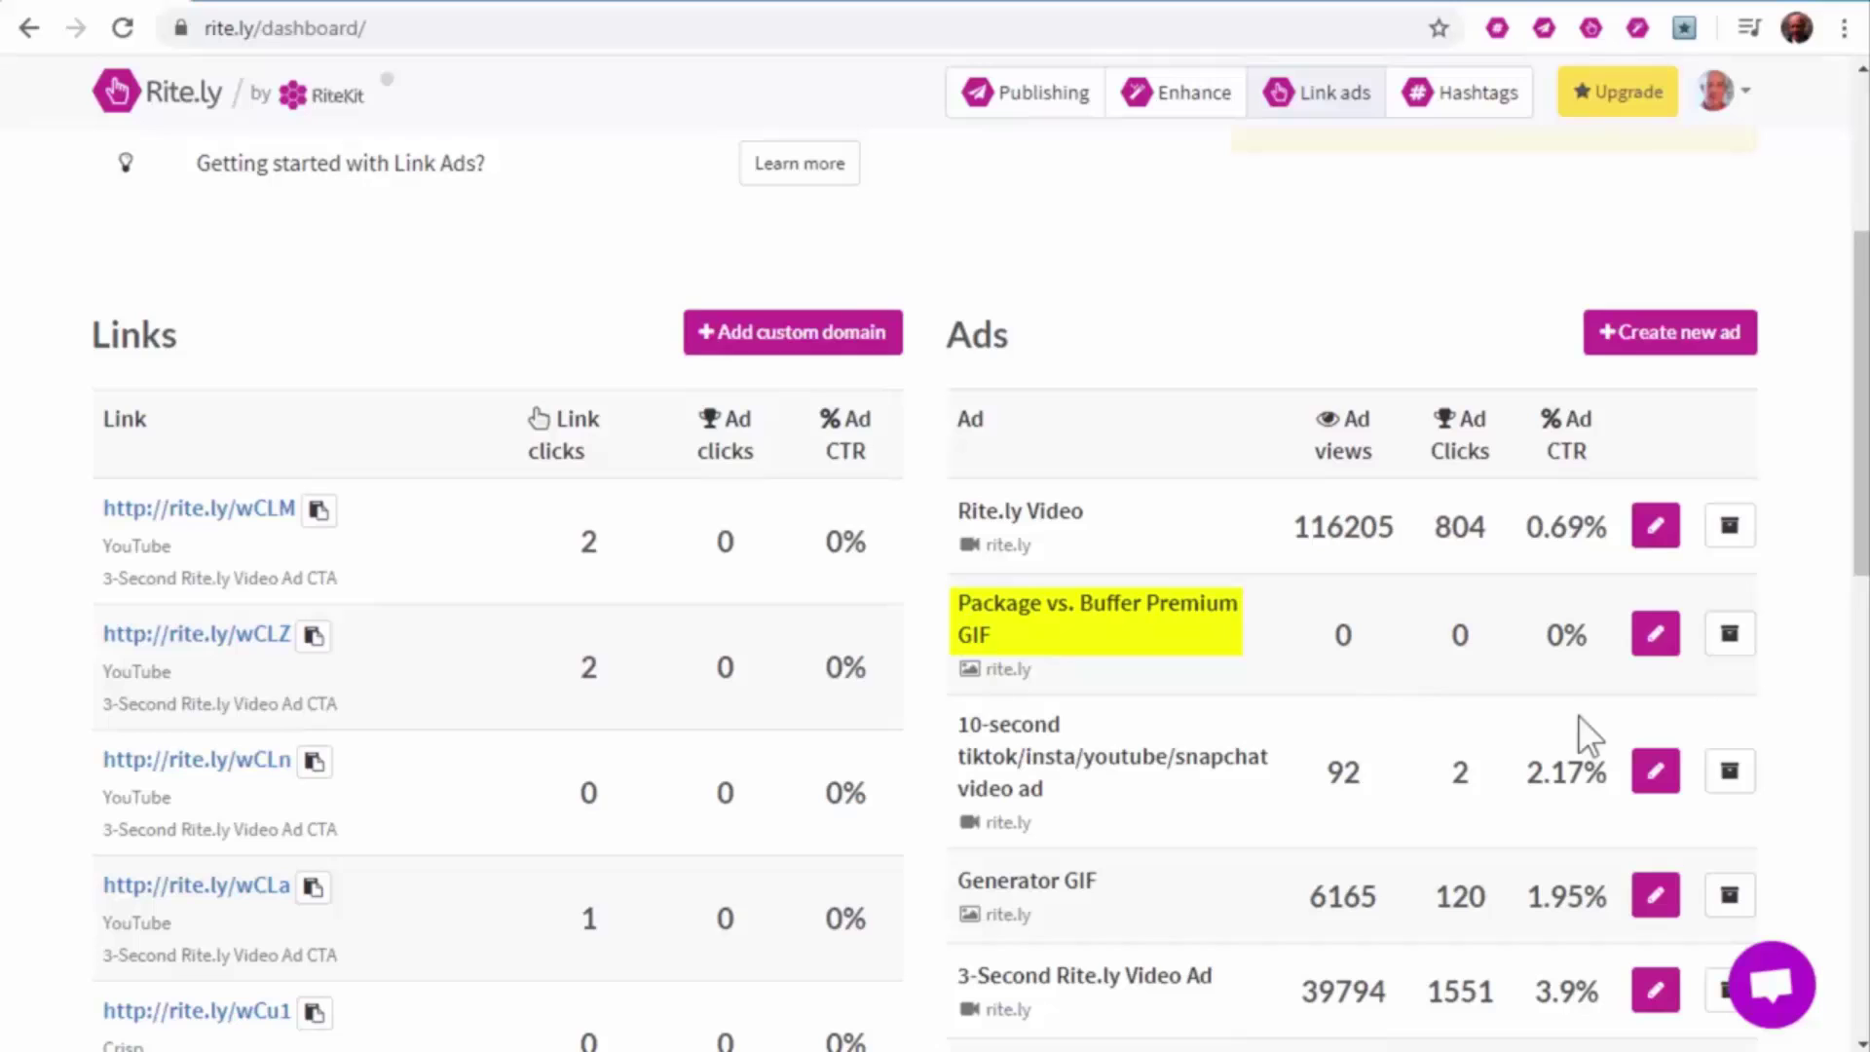
pyautogui.scroll(3, 1545, 635)
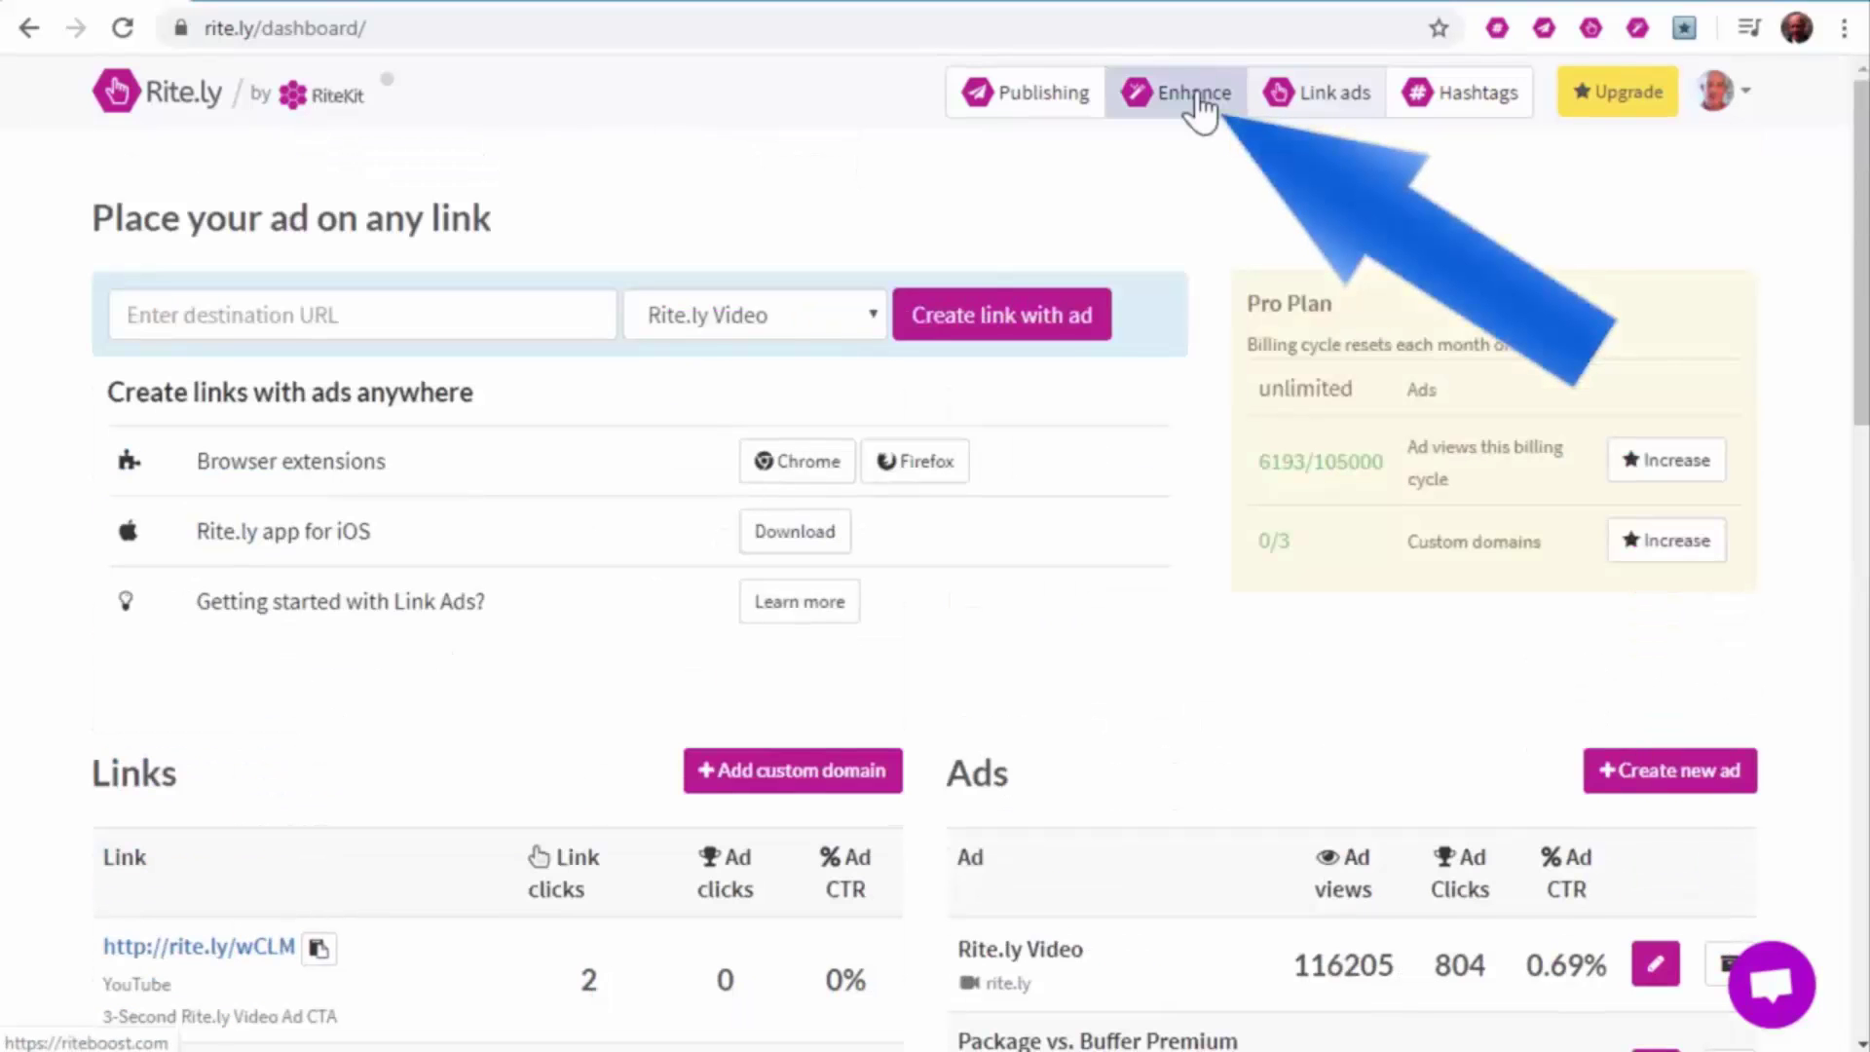
# Go to RiteBoost's Enhance tool and launch its Bulk Creator
pyautogui.click(1198, 106)
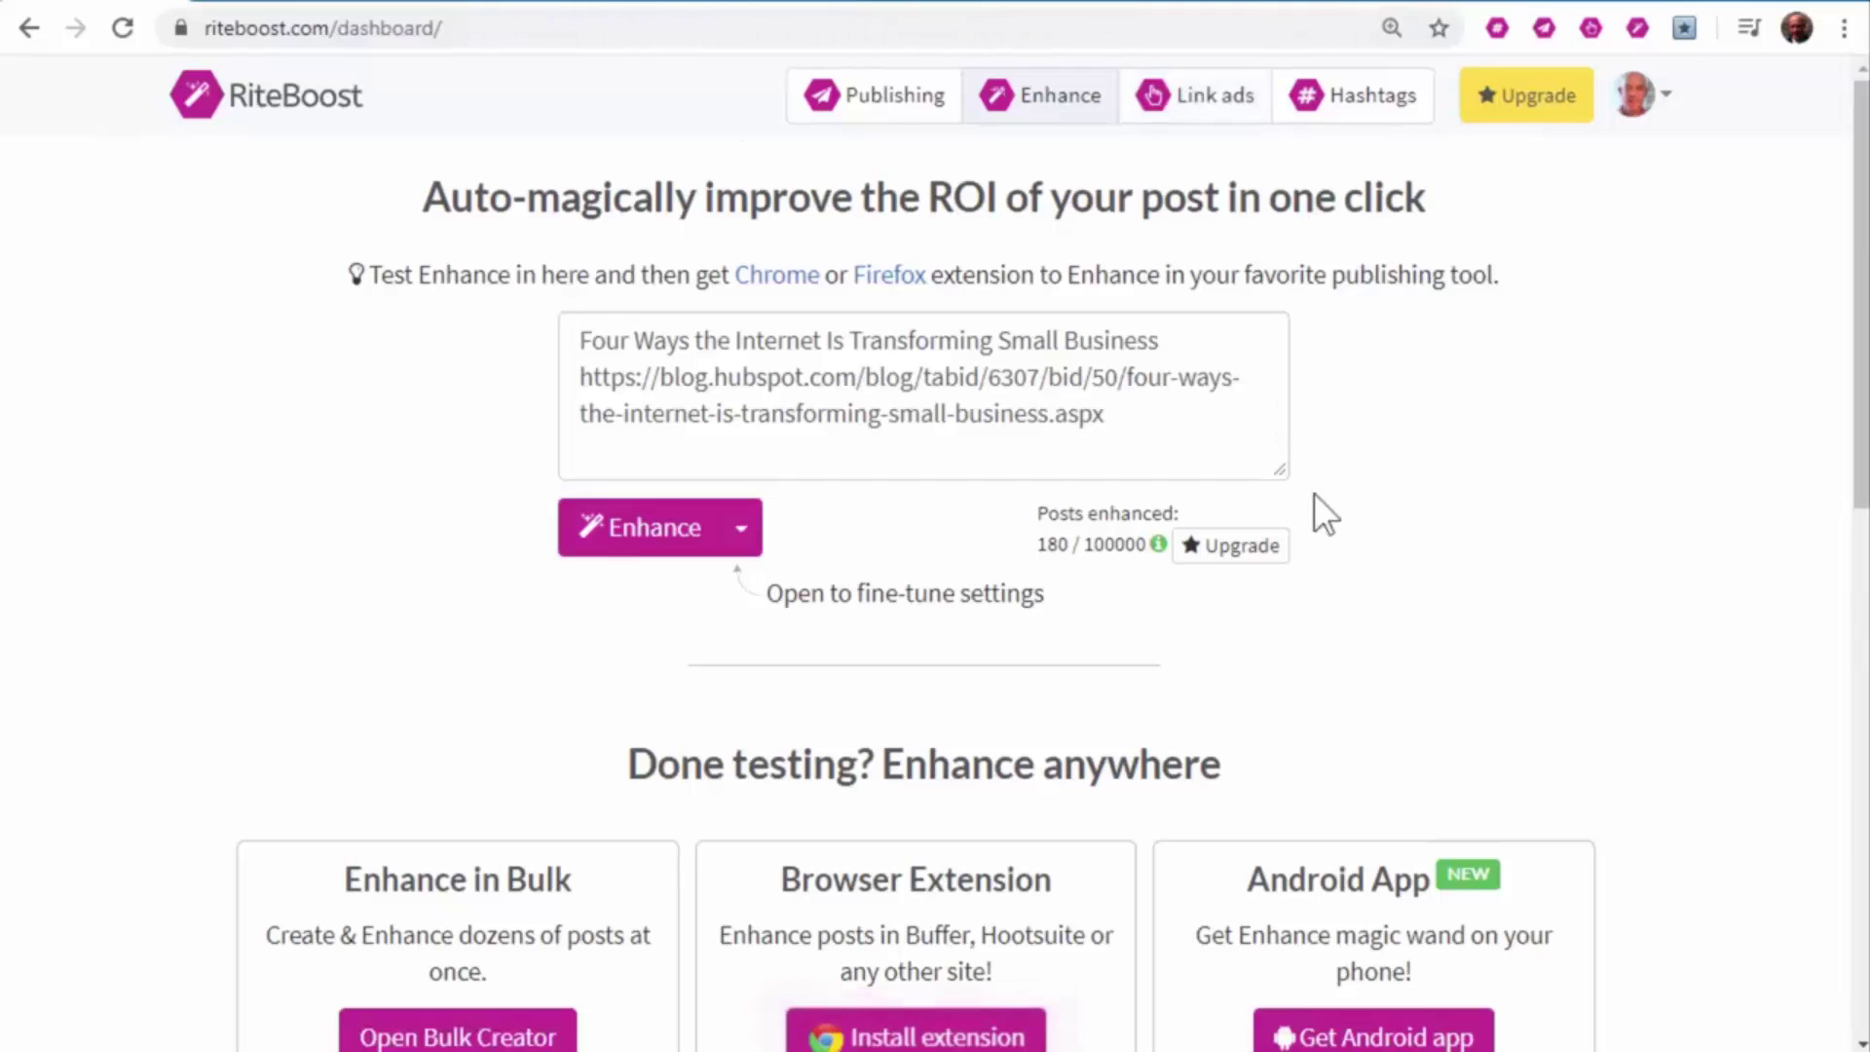
pyautogui.scroll(-1, 511, 921)
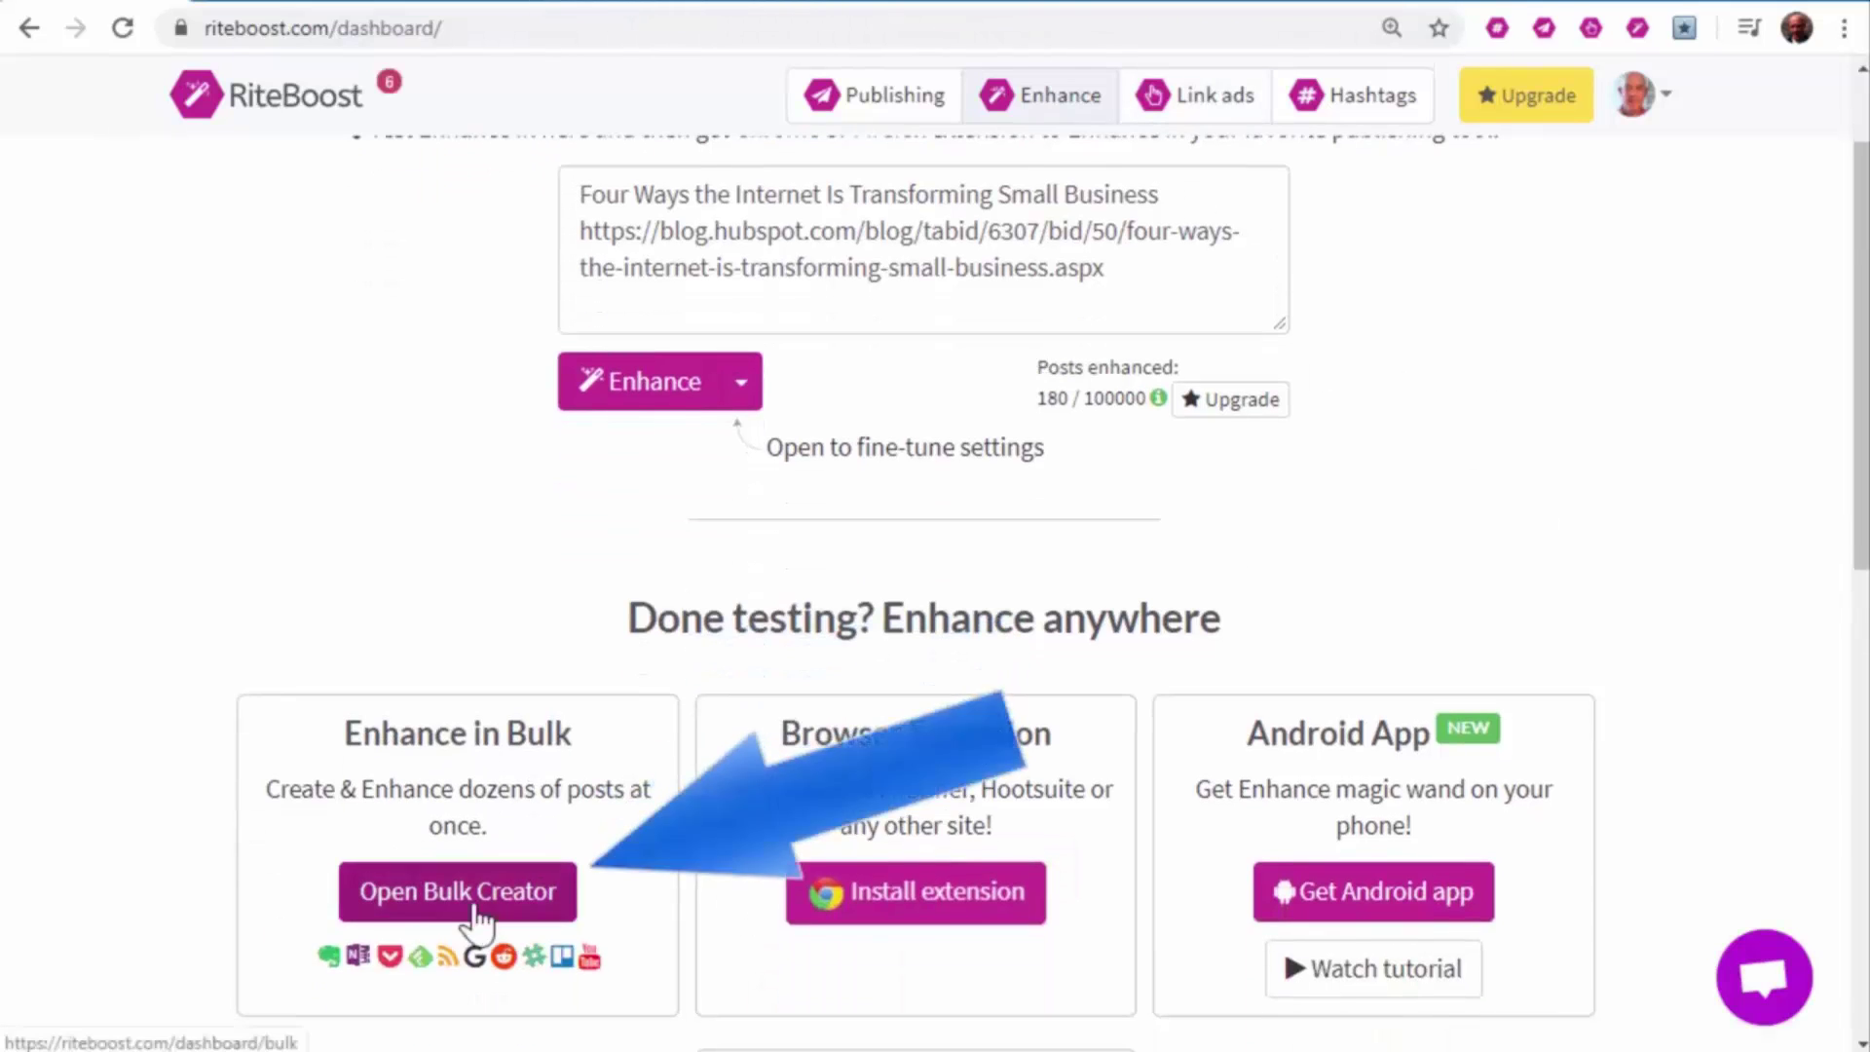
pyautogui.click(482, 895)
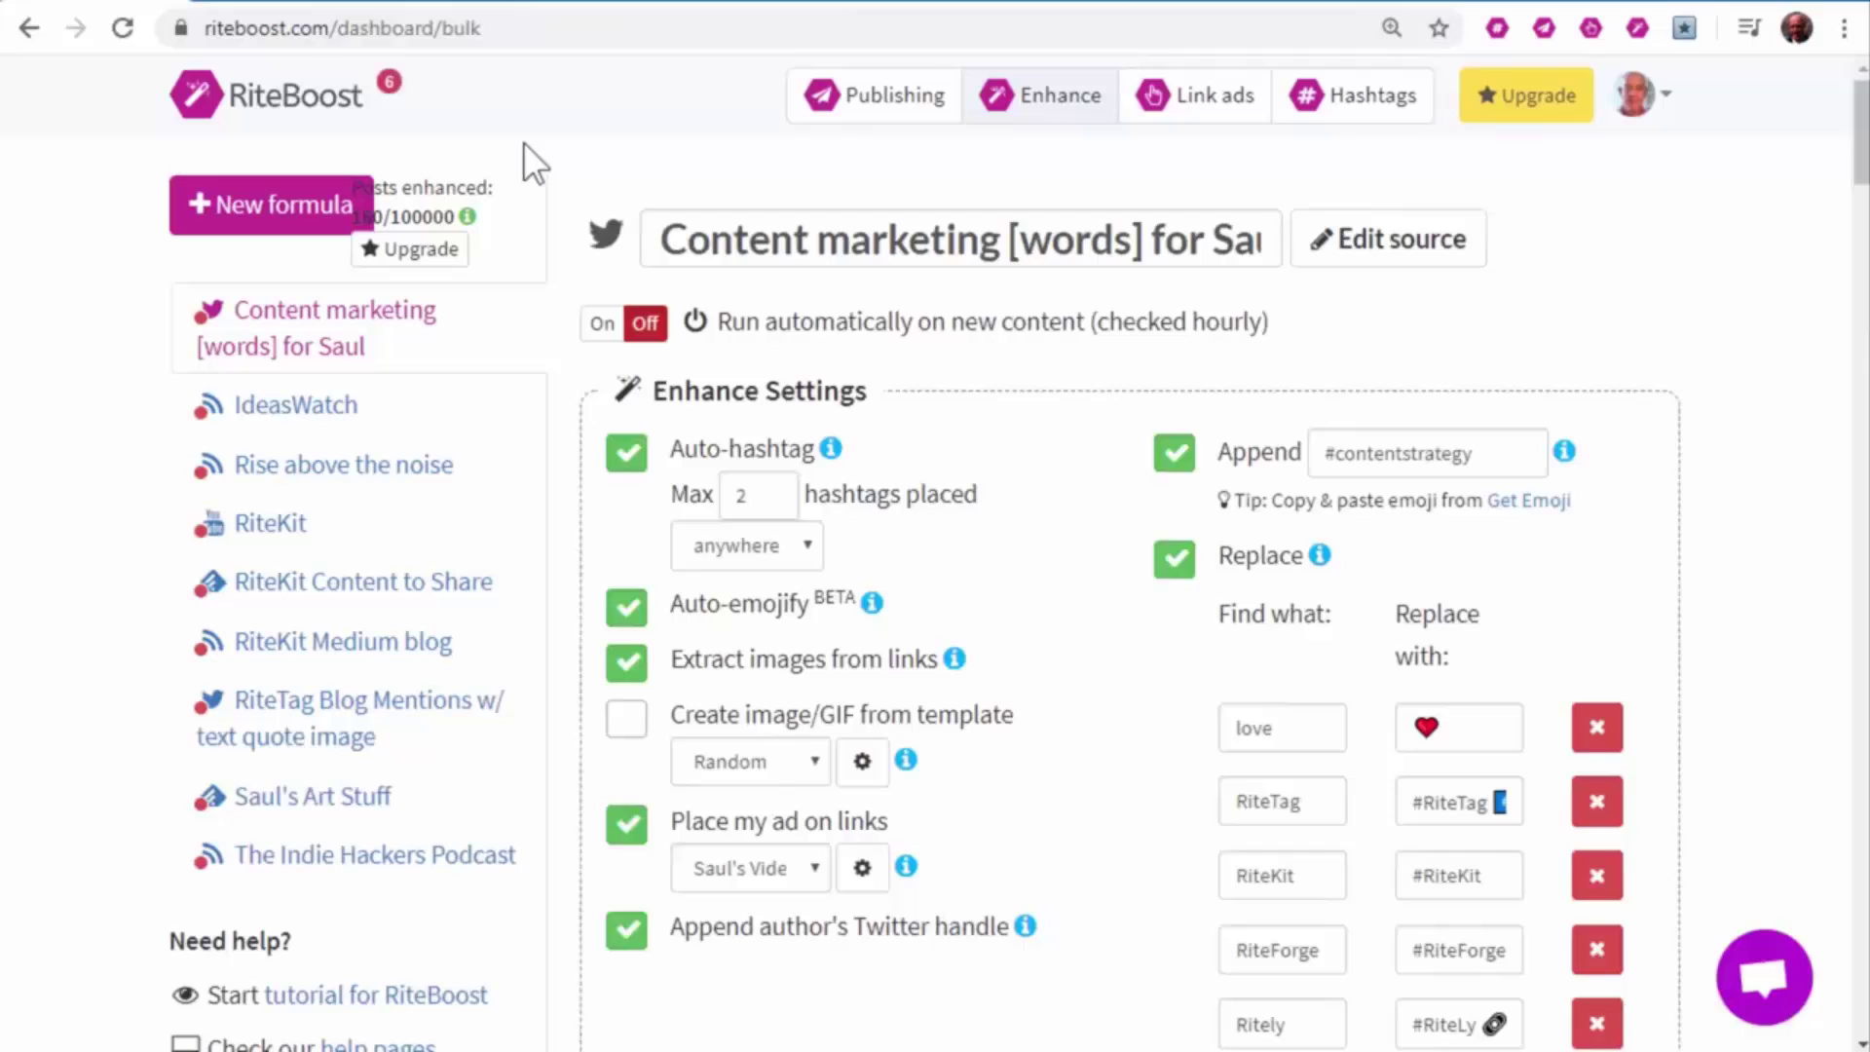
# Create a YouTube-sourced formula that loads RiteKit account videos tagged 'buffer'
pyautogui.click(278, 216)
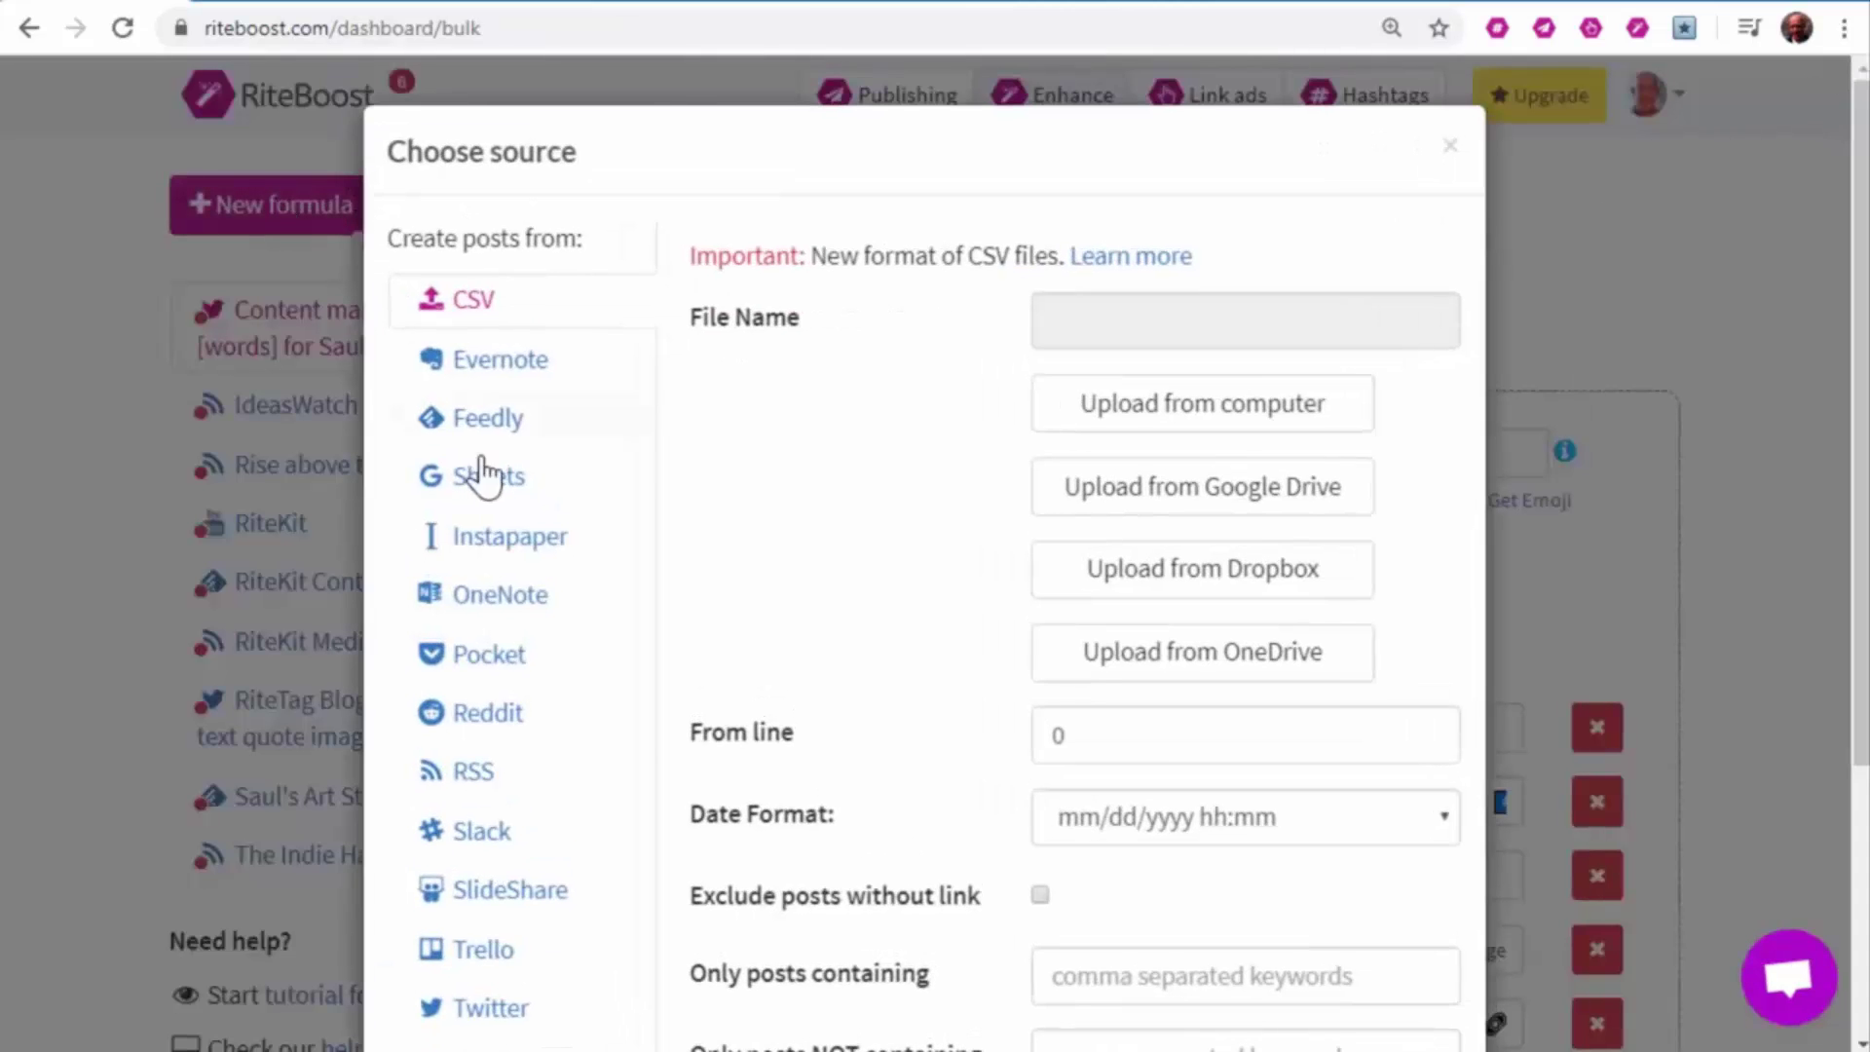
pyautogui.scroll(-1, 505, 526)
pyautogui.scroll(-2, 521, 614)
pyautogui.click(543, 782)
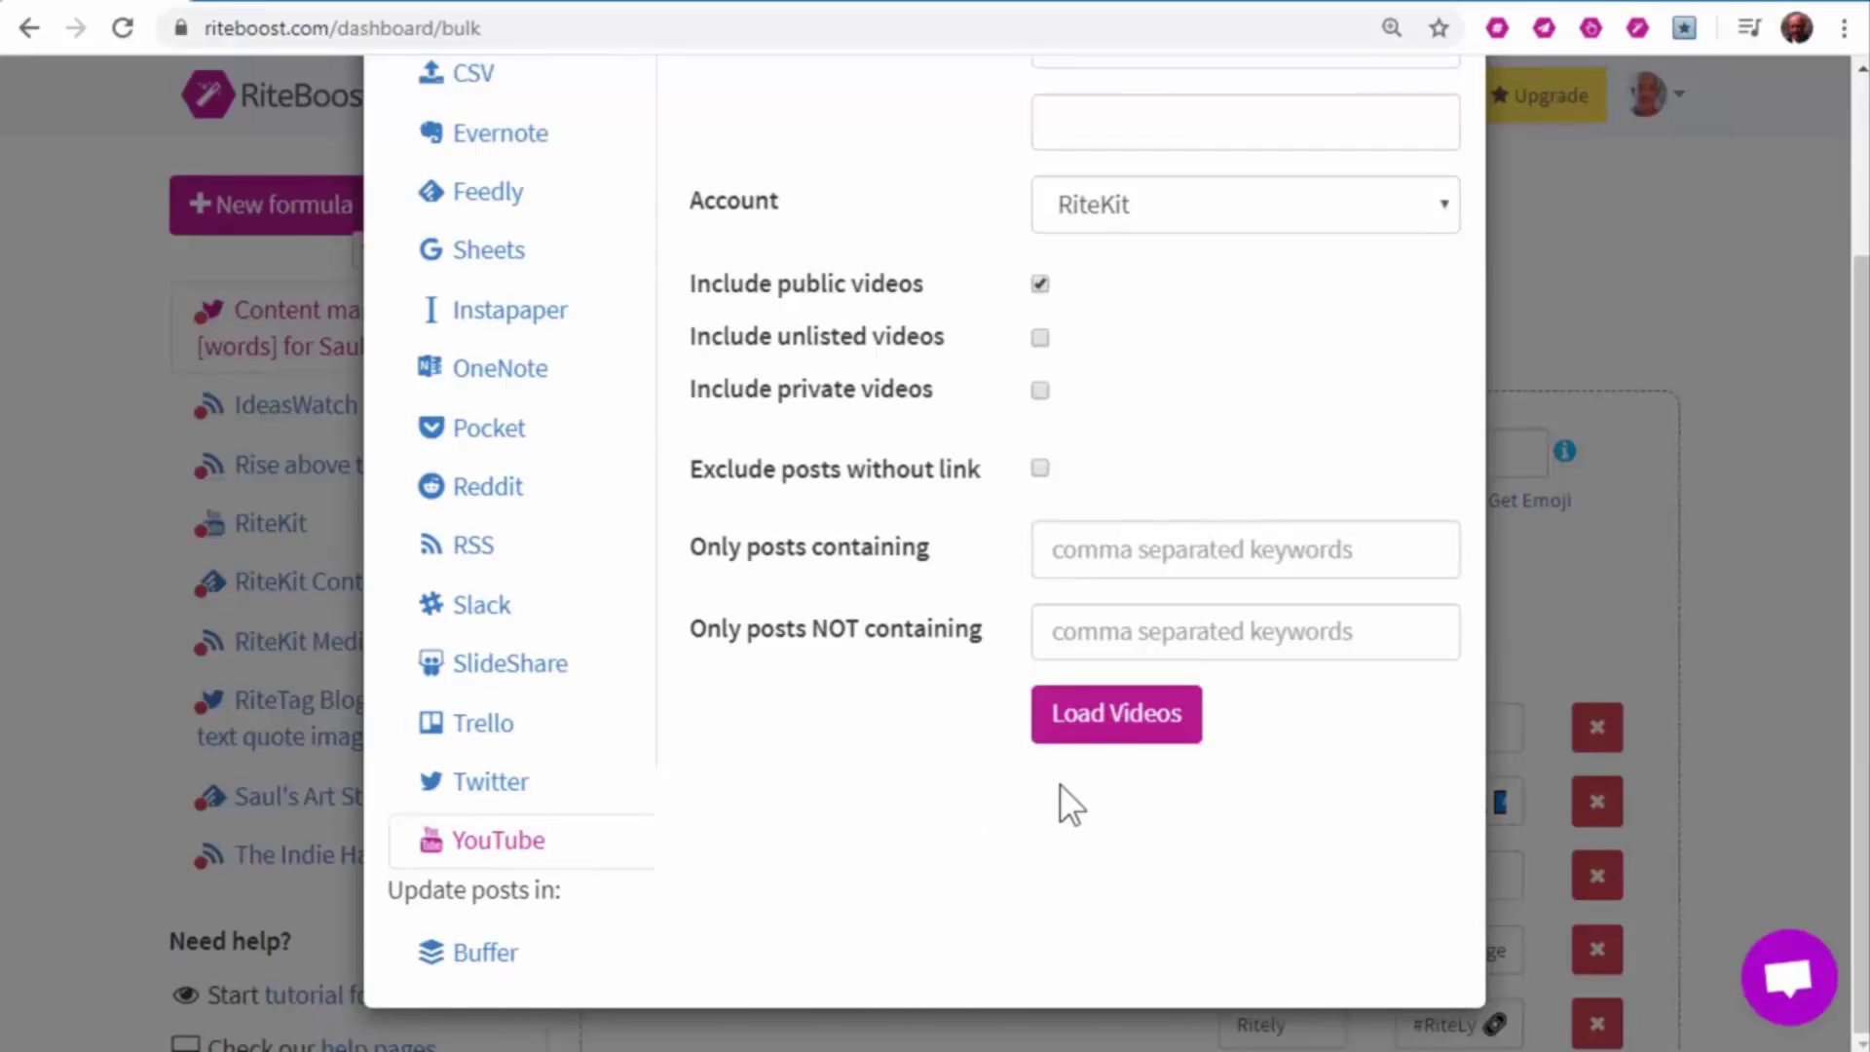
pyautogui.scroll(2, 1059, 802)
pyautogui.click(1248, 268)
pyautogui.click(1147, 383)
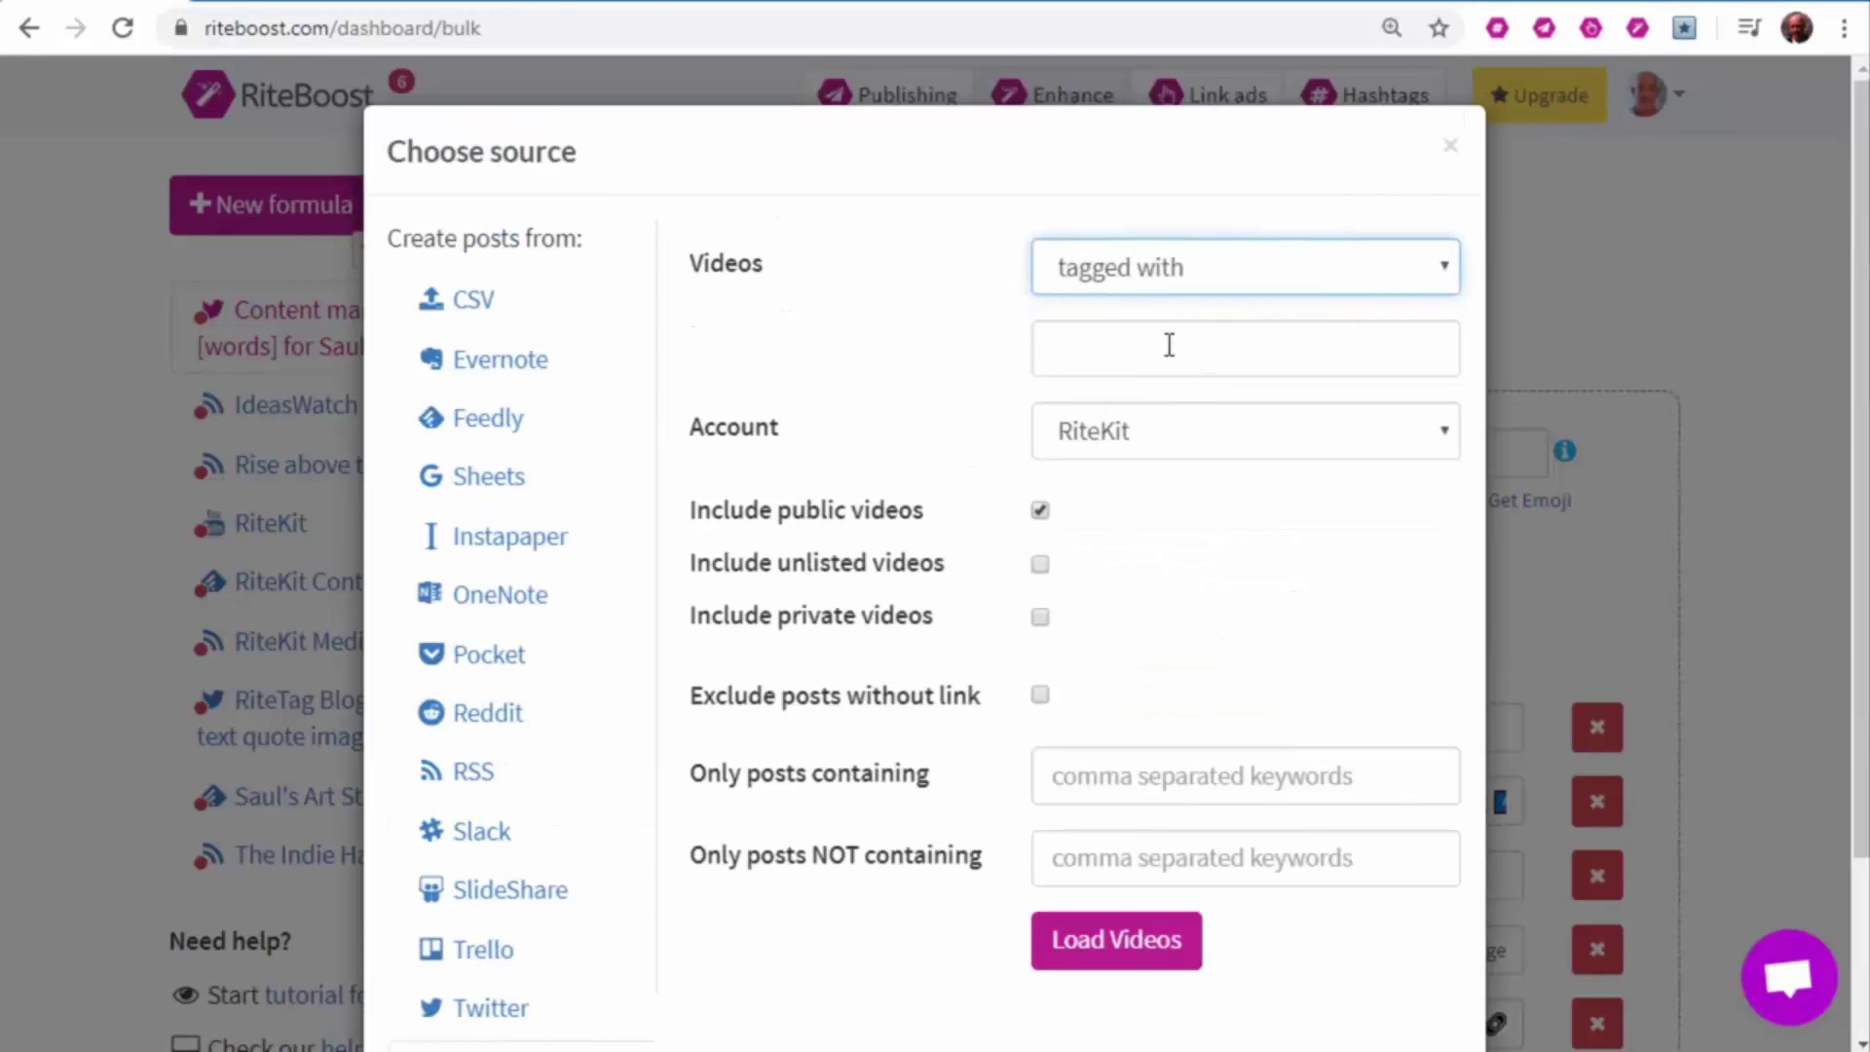
pyautogui.click(1170, 347)
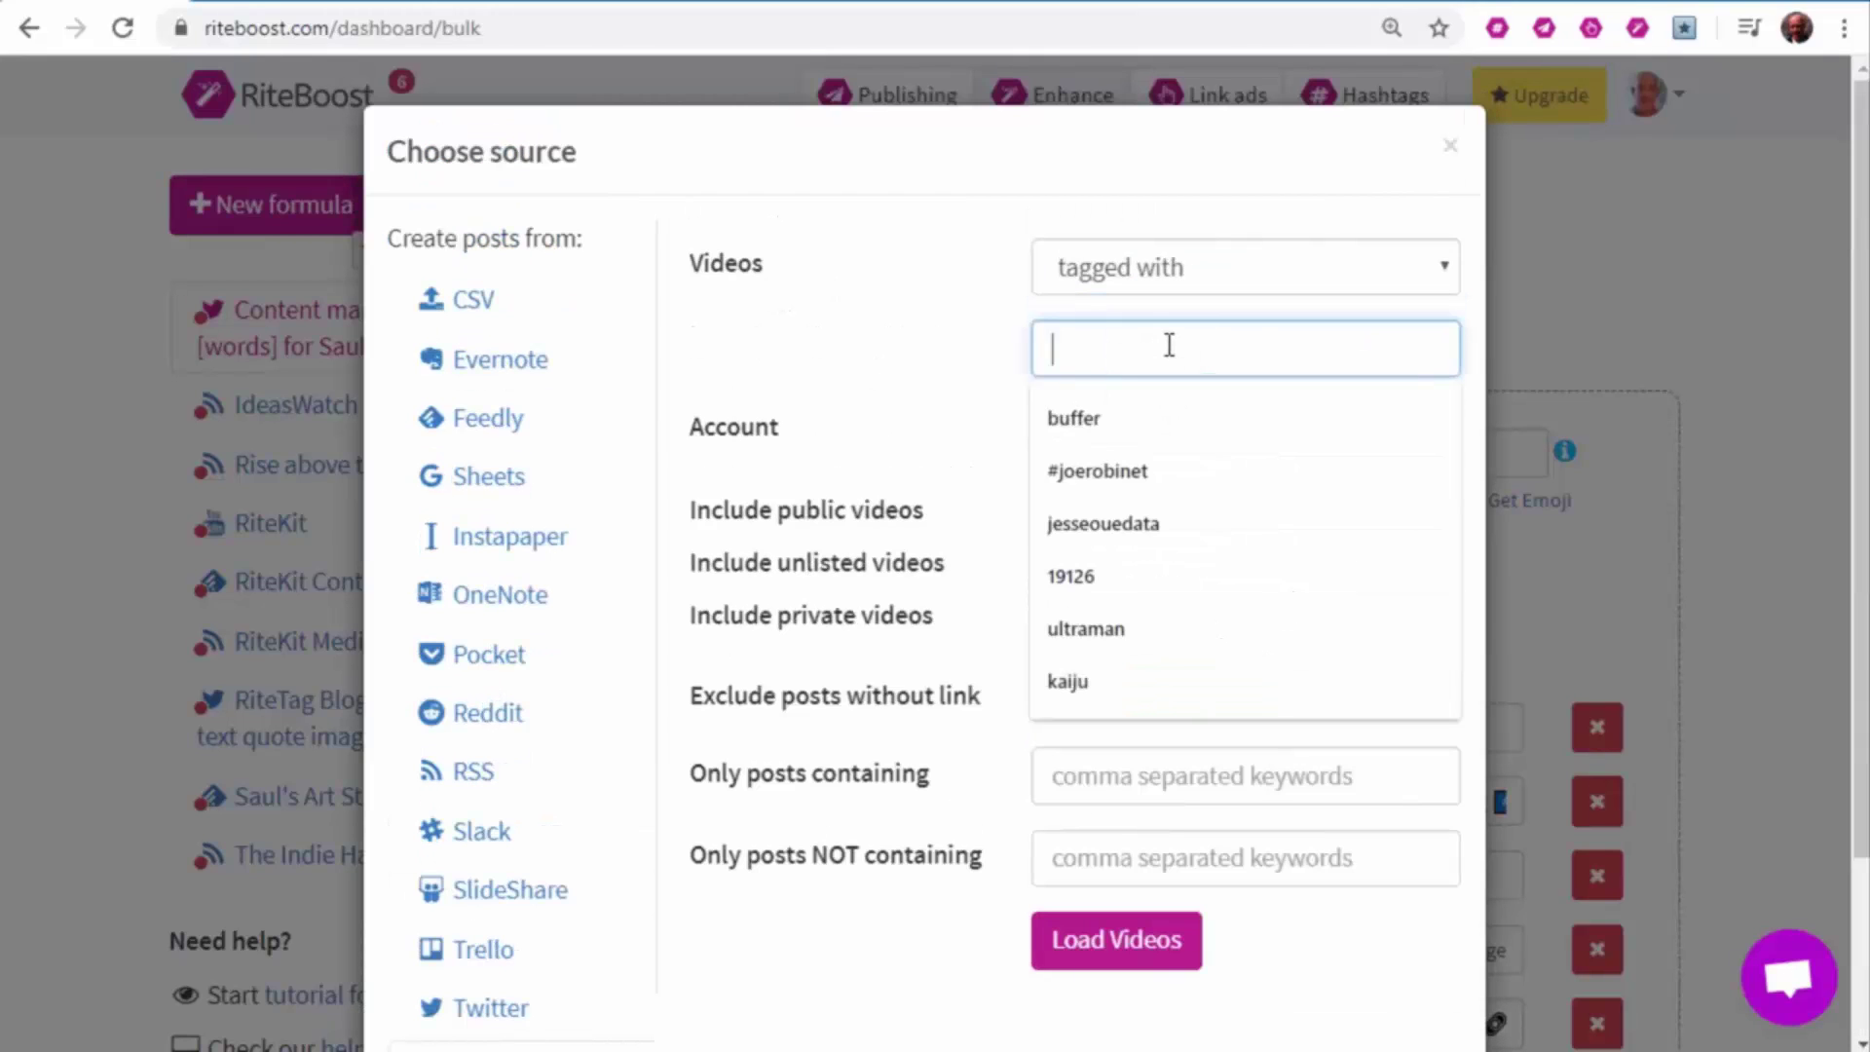
pyautogui.click(1108, 405)
pyautogui.click(1166, 922)
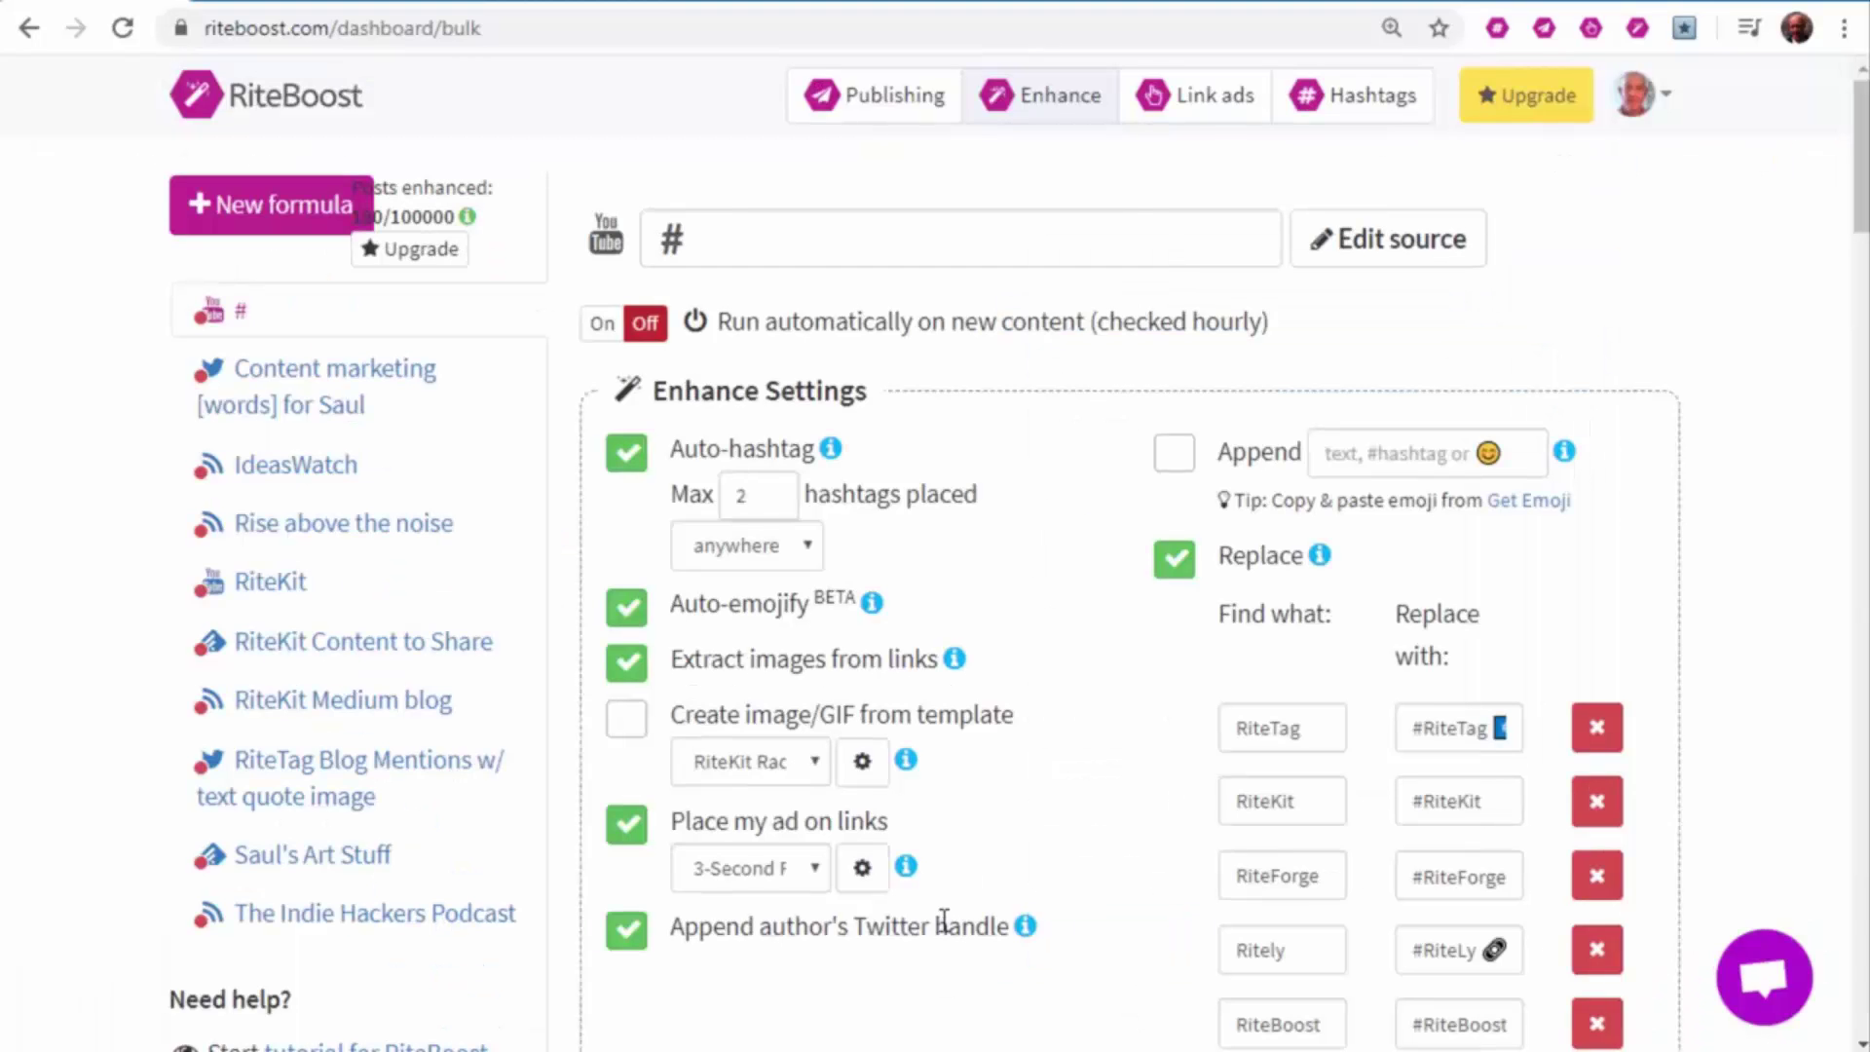
pyautogui.scroll(-1, 935, 906)
# Place the Package vs. Buffer Premium GIF Ad on links and stop appending the author's Twitter handle
pyautogui.click(812, 727)
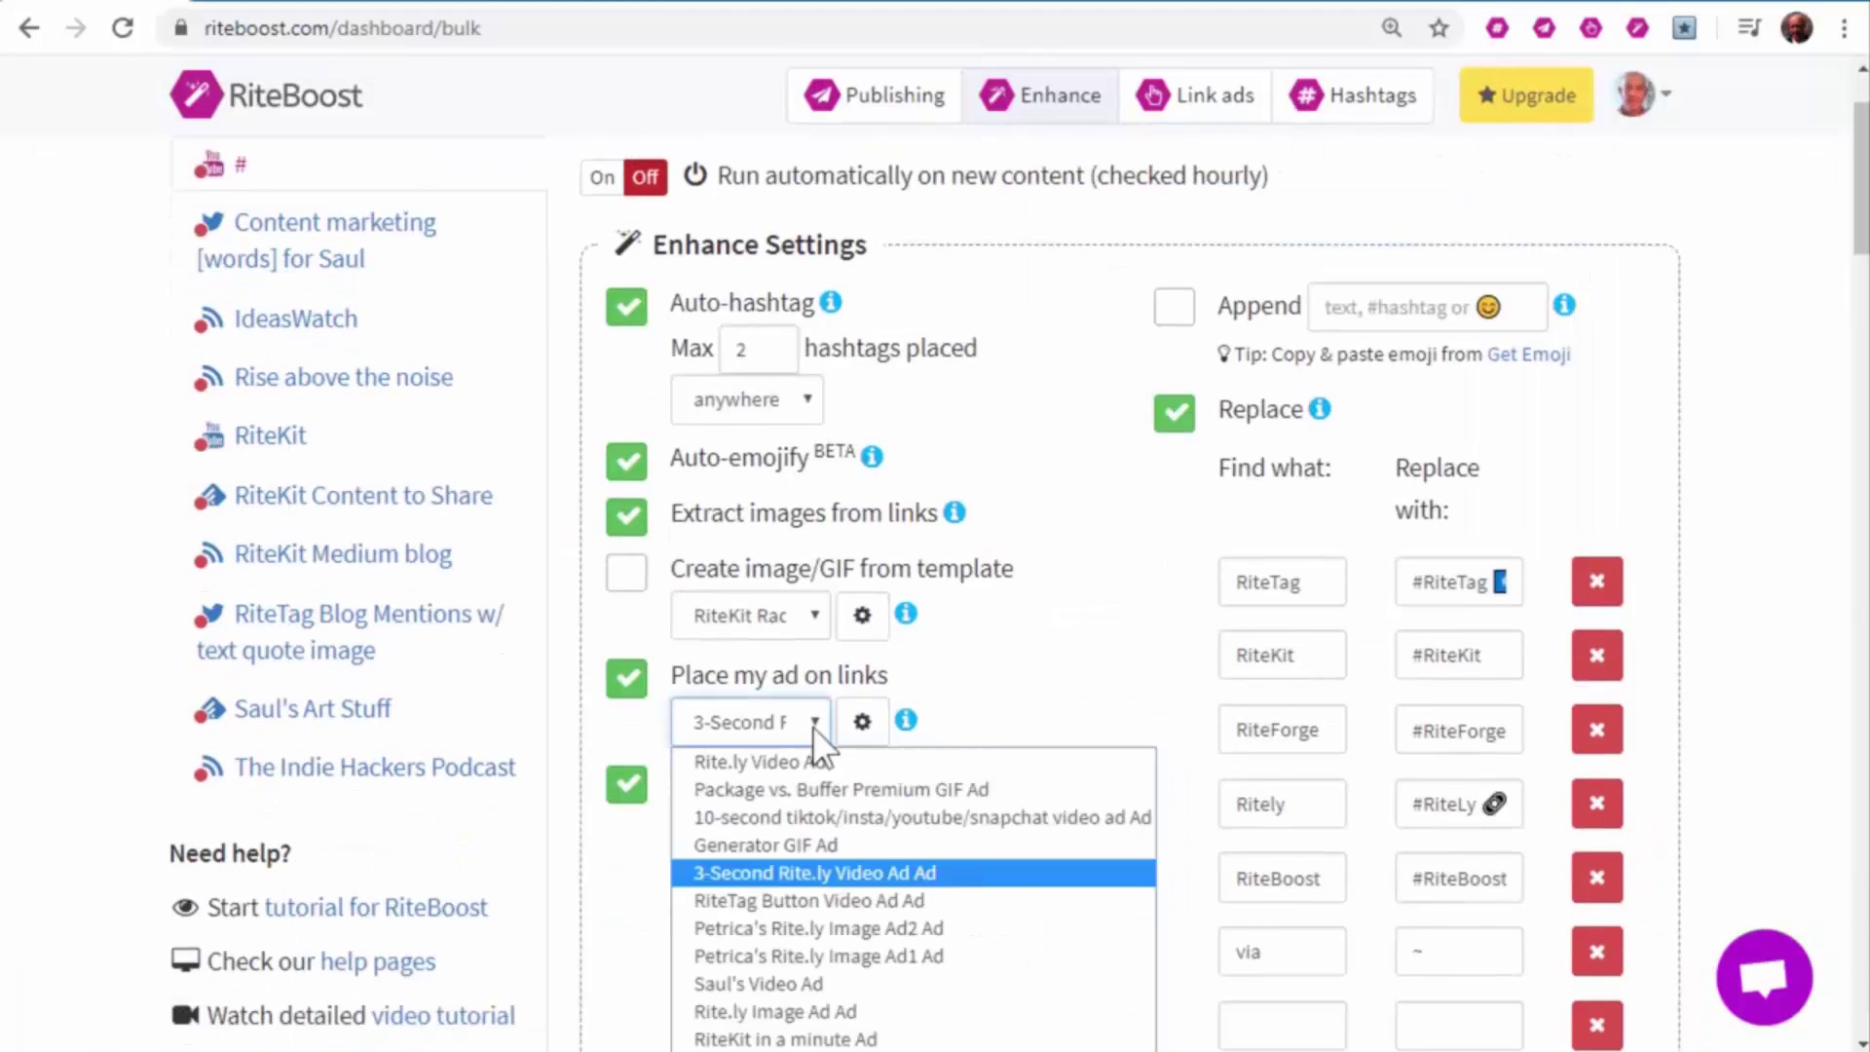
pyautogui.click(821, 790)
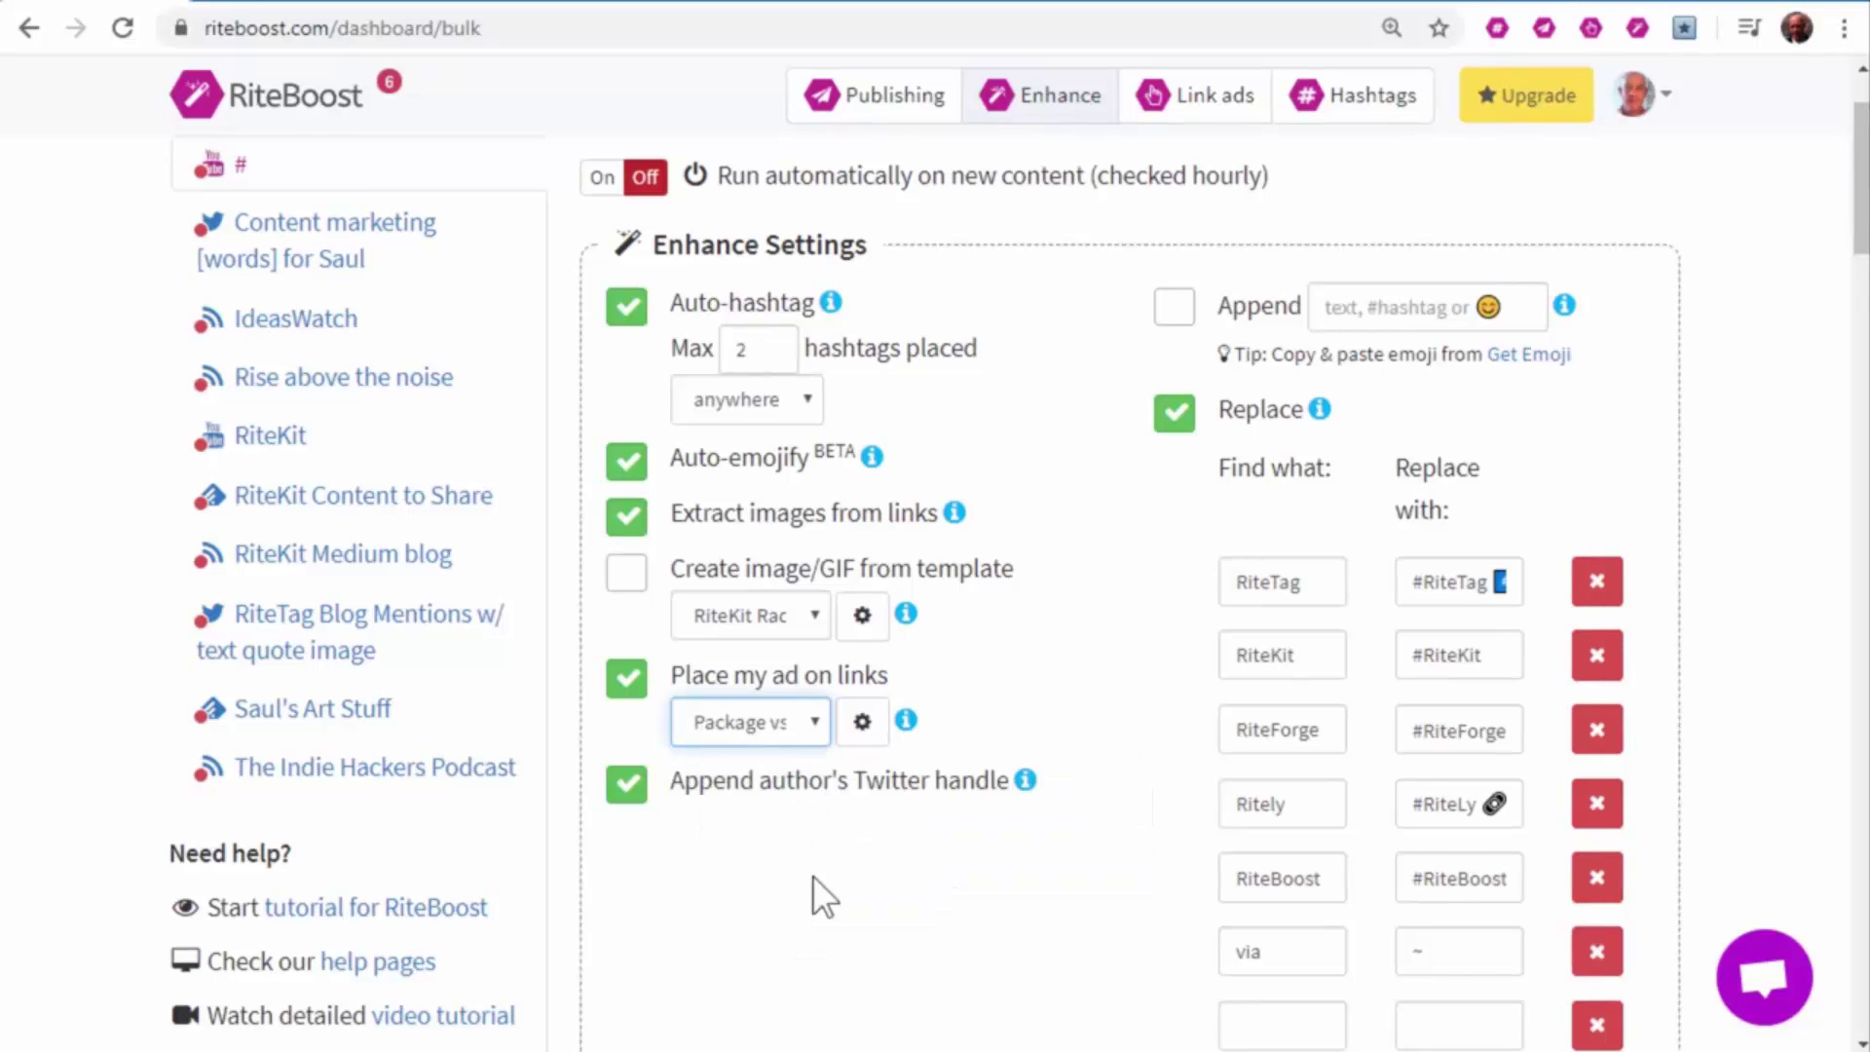
pyautogui.scroll(-2, 829, 880)
pyautogui.scroll(2, 829, 879)
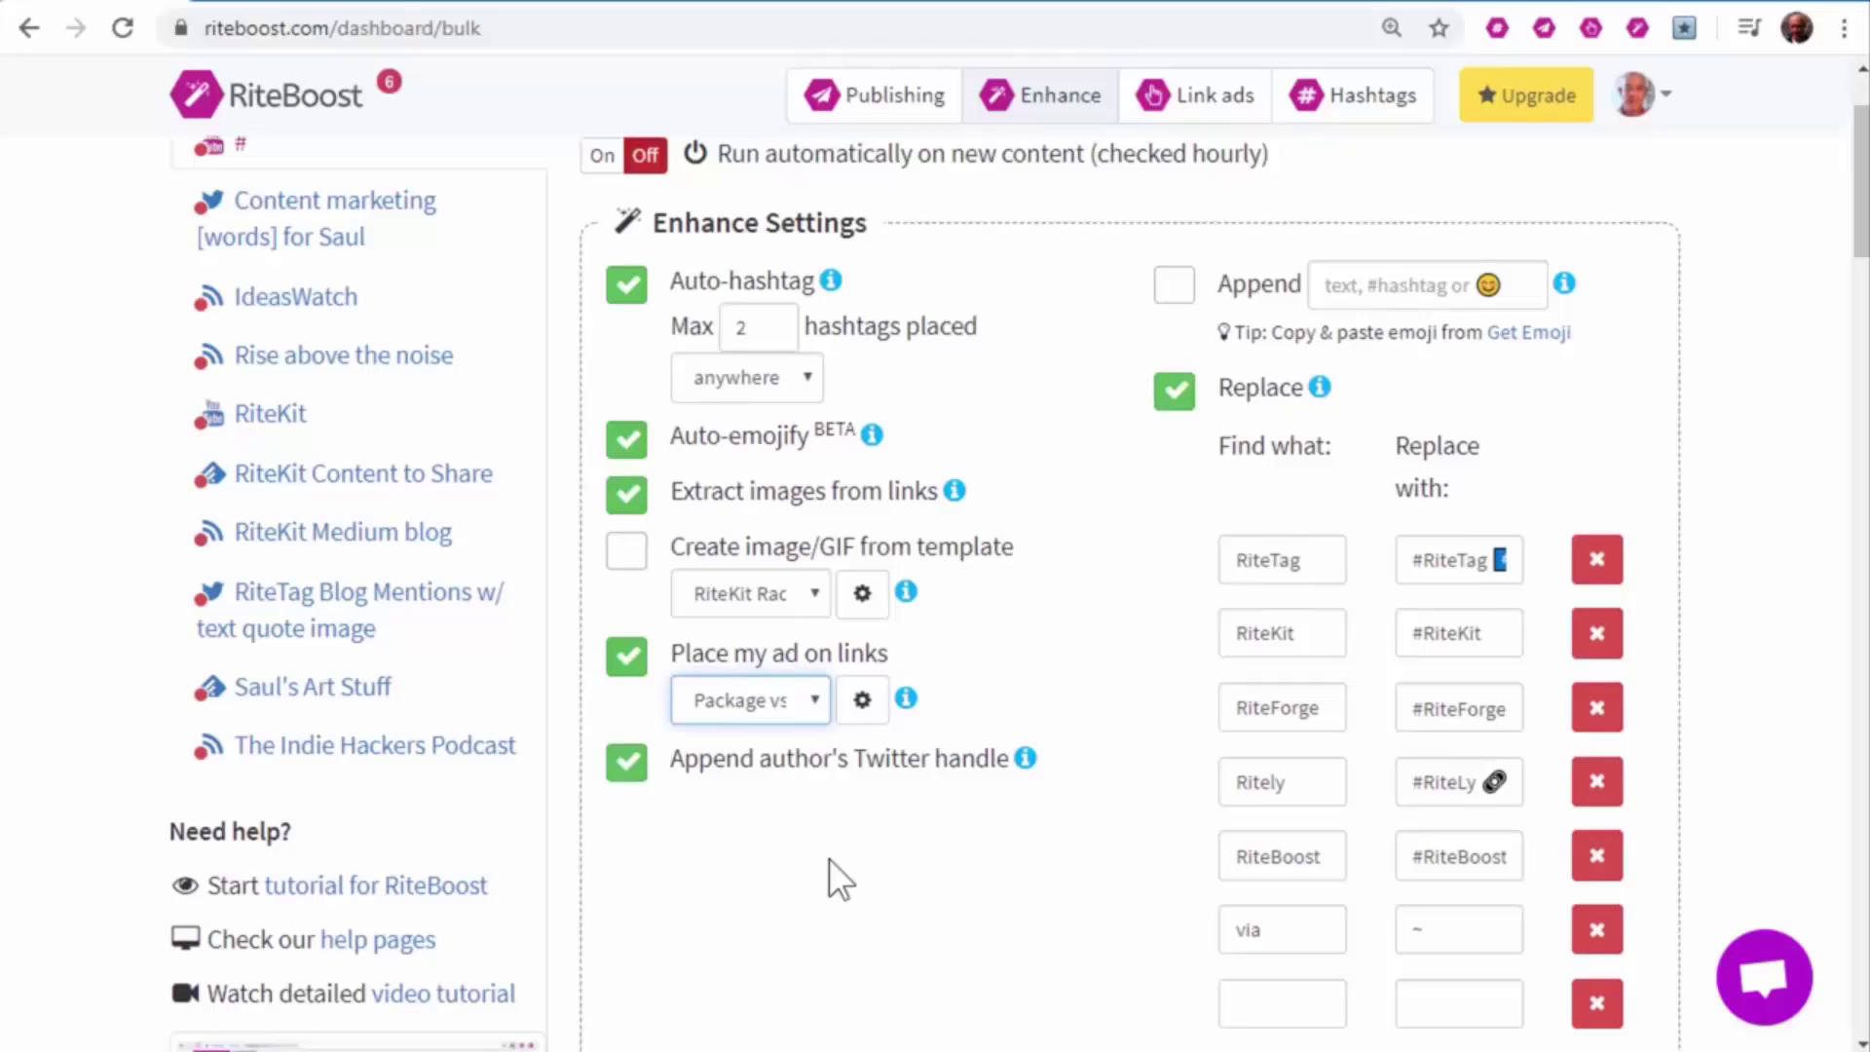
pyautogui.click(627, 791)
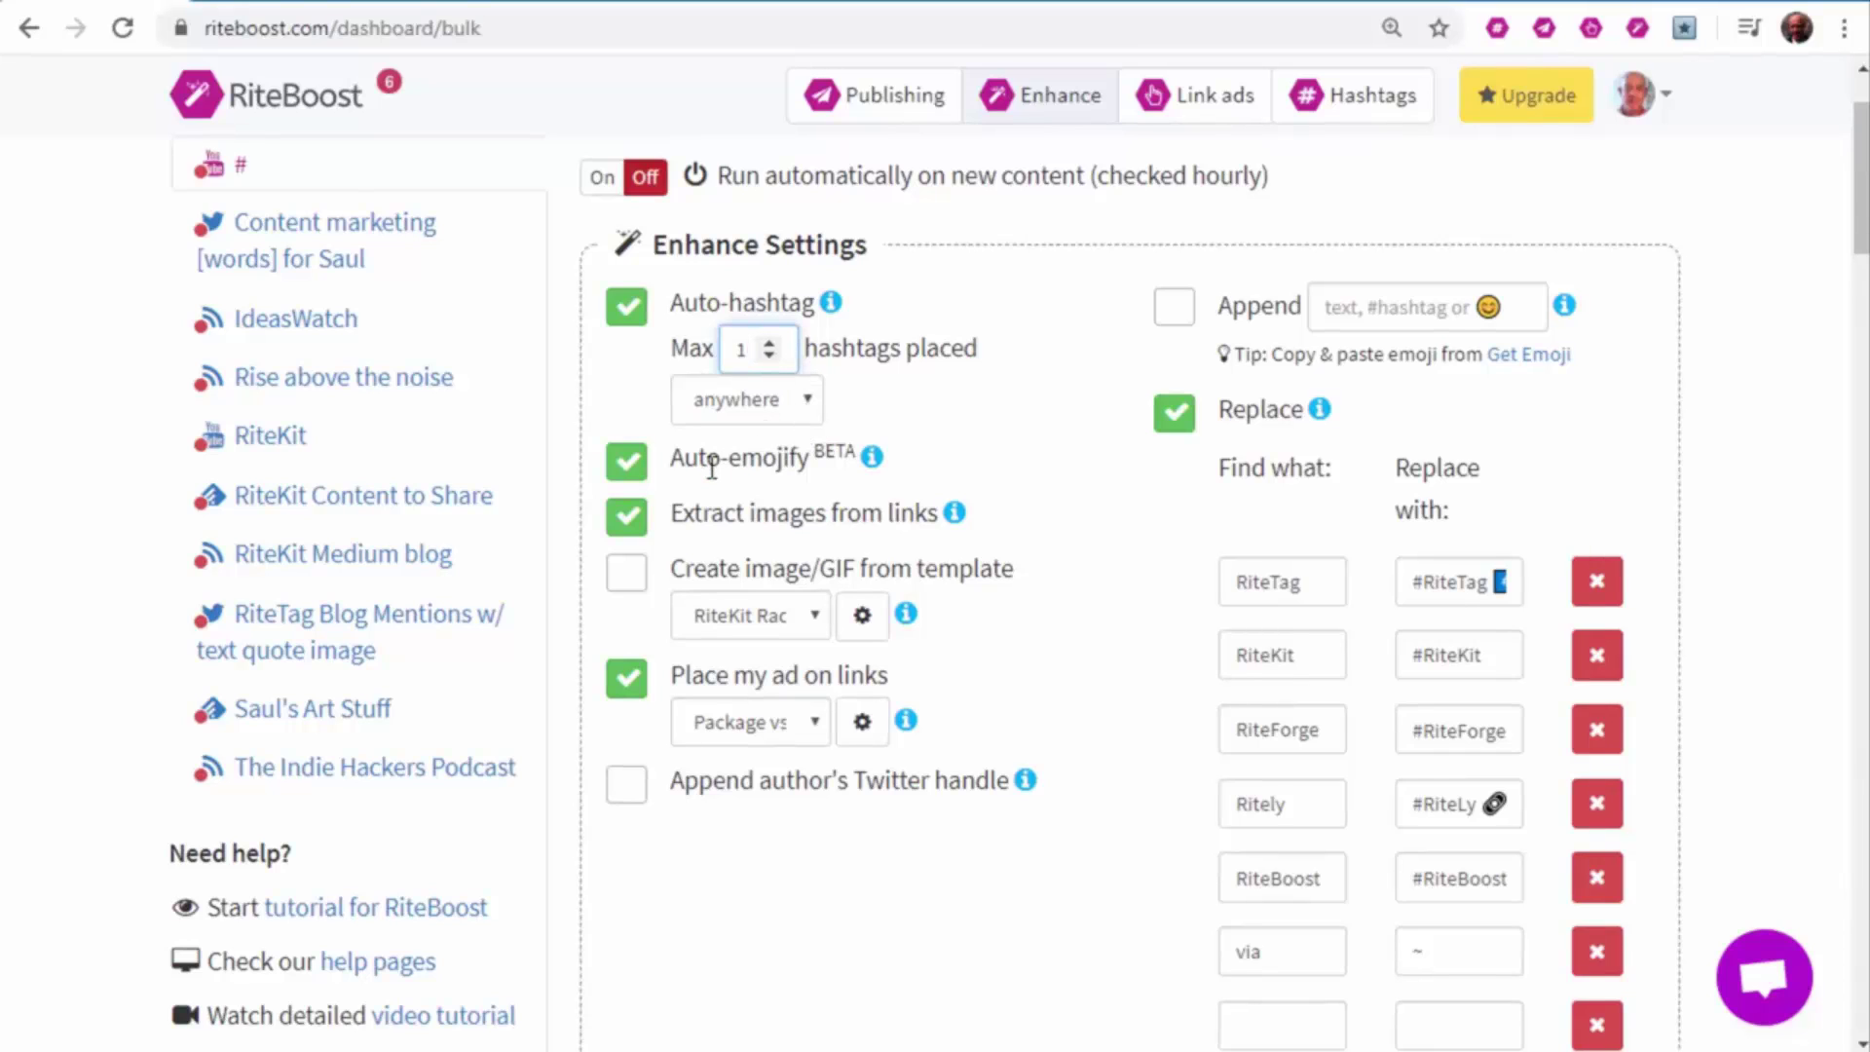
pyautogui.scroll(-4, 1039, 731)
pyautogui.write('Buffer')
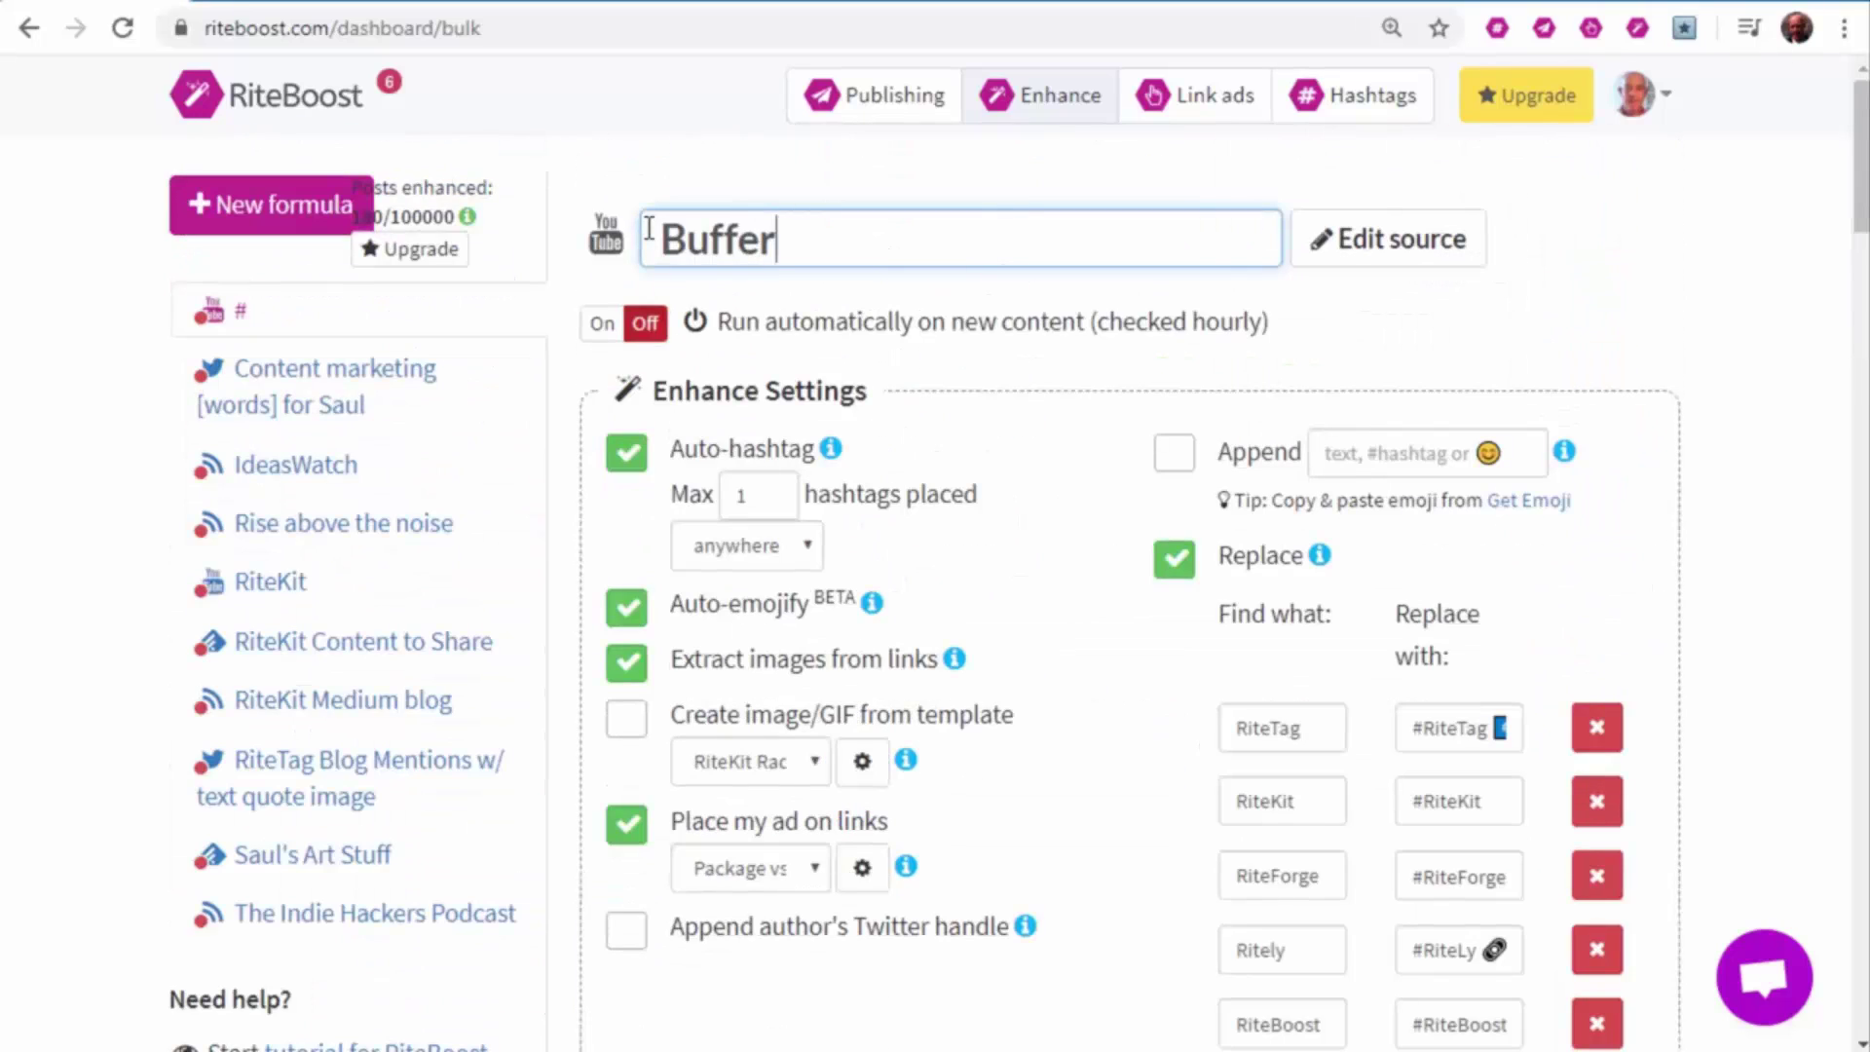
pyautogui.write('tag')
pyautogui.scroll(-5, 701, 804)
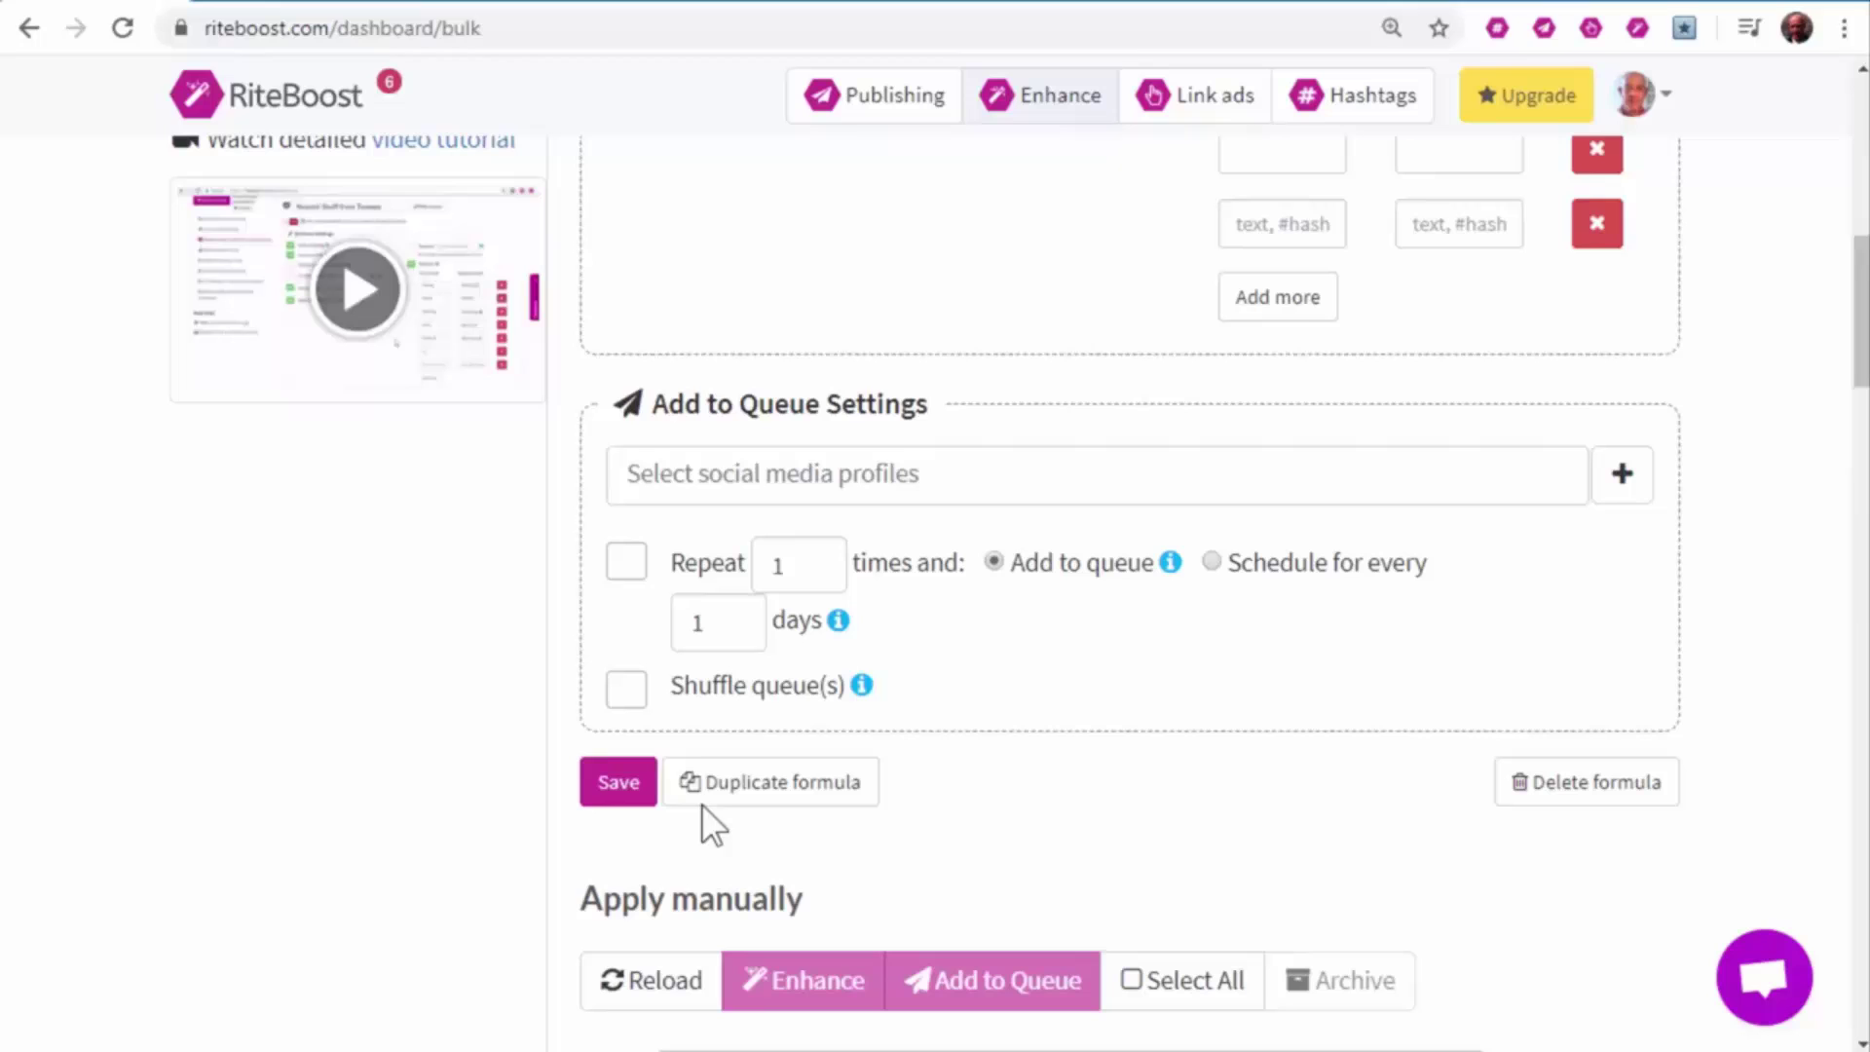
# Save the 'Buffer tag' formula, then open Content marketing and return to Buffer tag
pyautogui.click(615, 783)
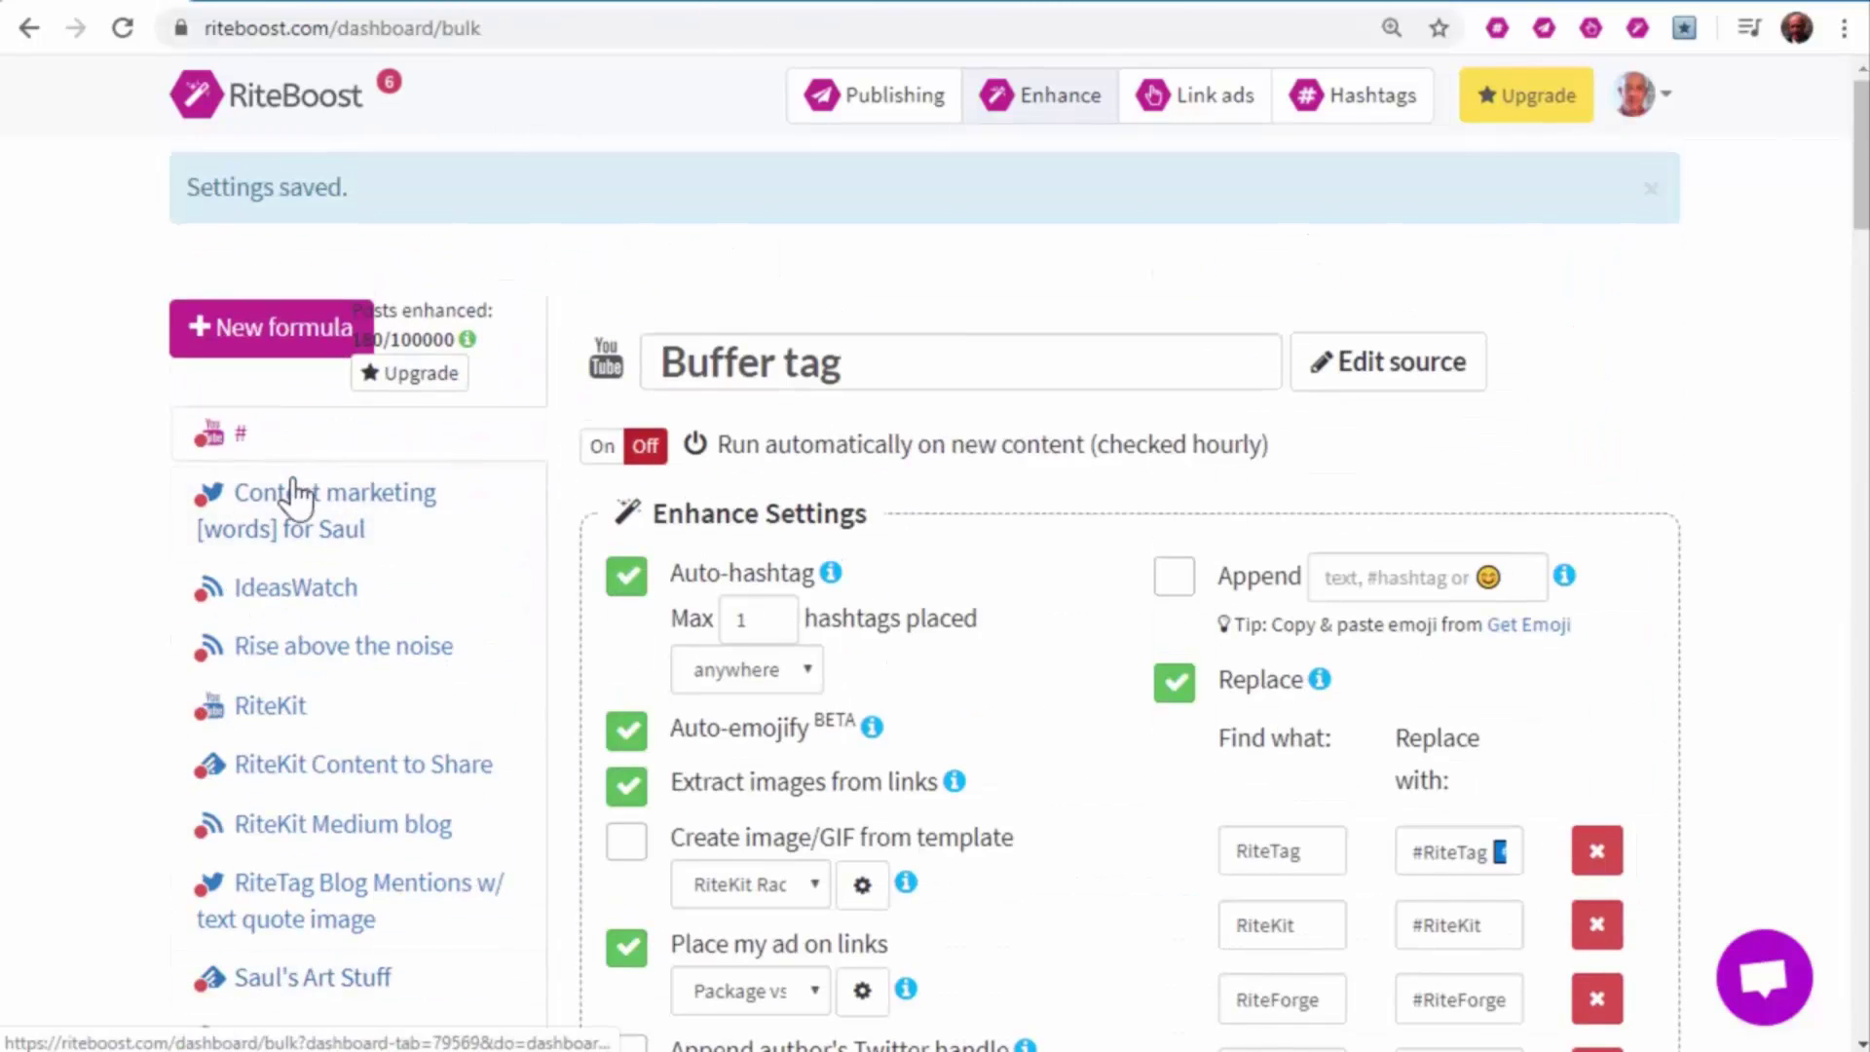
pyautogui.click(293, 497)
pyautogui.click(251, 443)
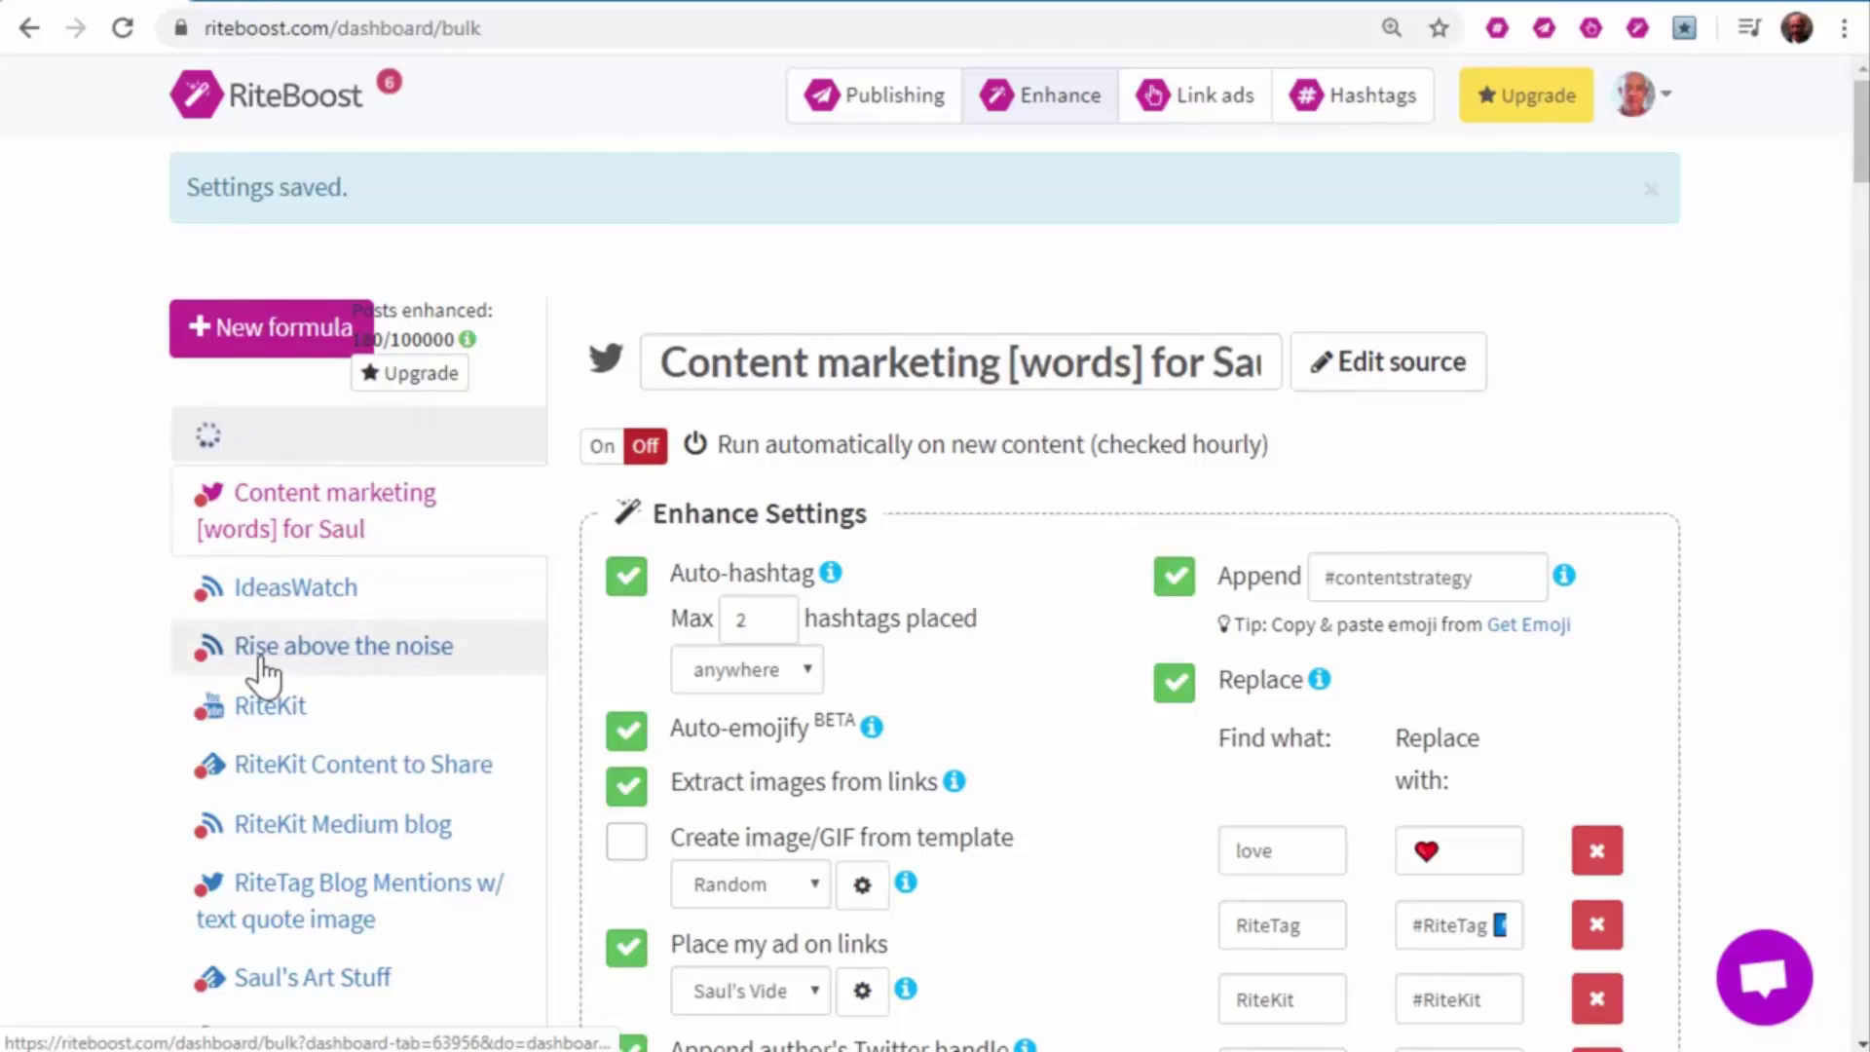
pyautogui.scroll(-3, 932, 621)
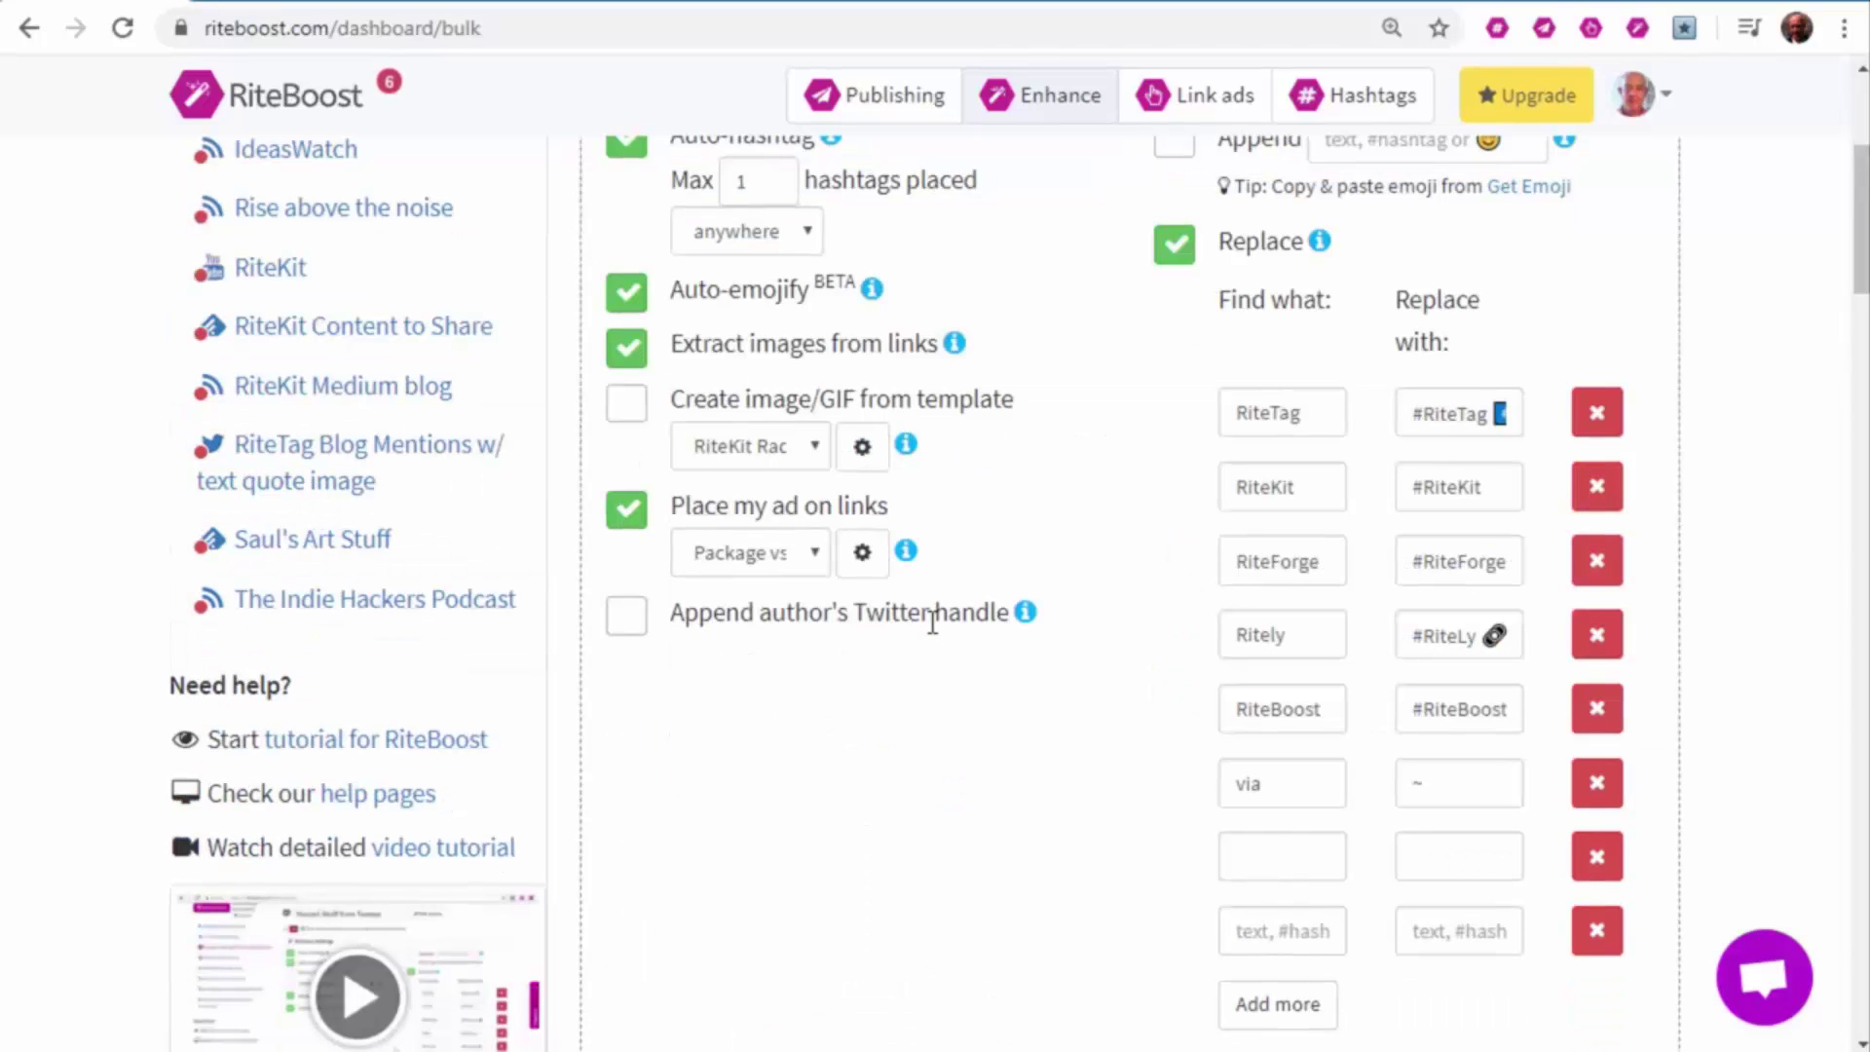
pyautogui.scroll(-2, 934, 621)
pyautogui.scroll(-1, 932, 621)
pyautogui.scroll(-4, 933, 621)
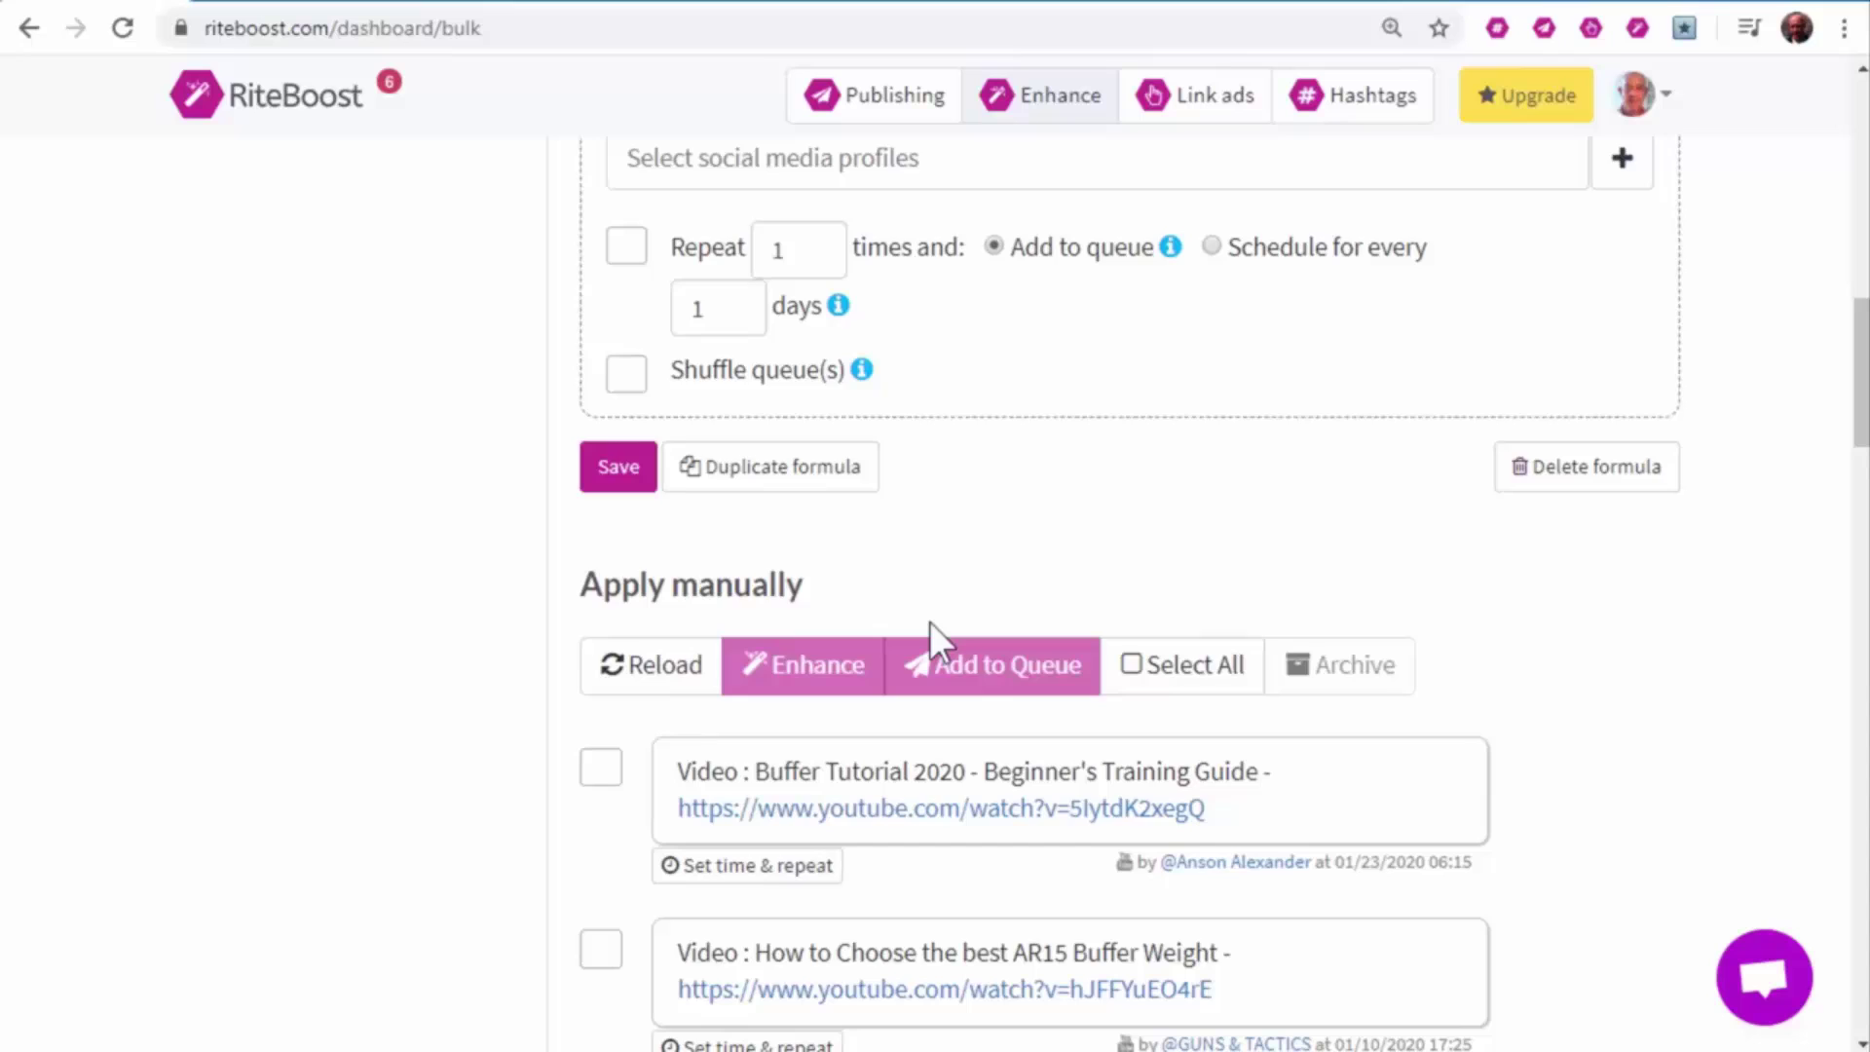
pyautogui.scroll(8, 930, 622)
pyautogui.scroll(2, 929, 622)
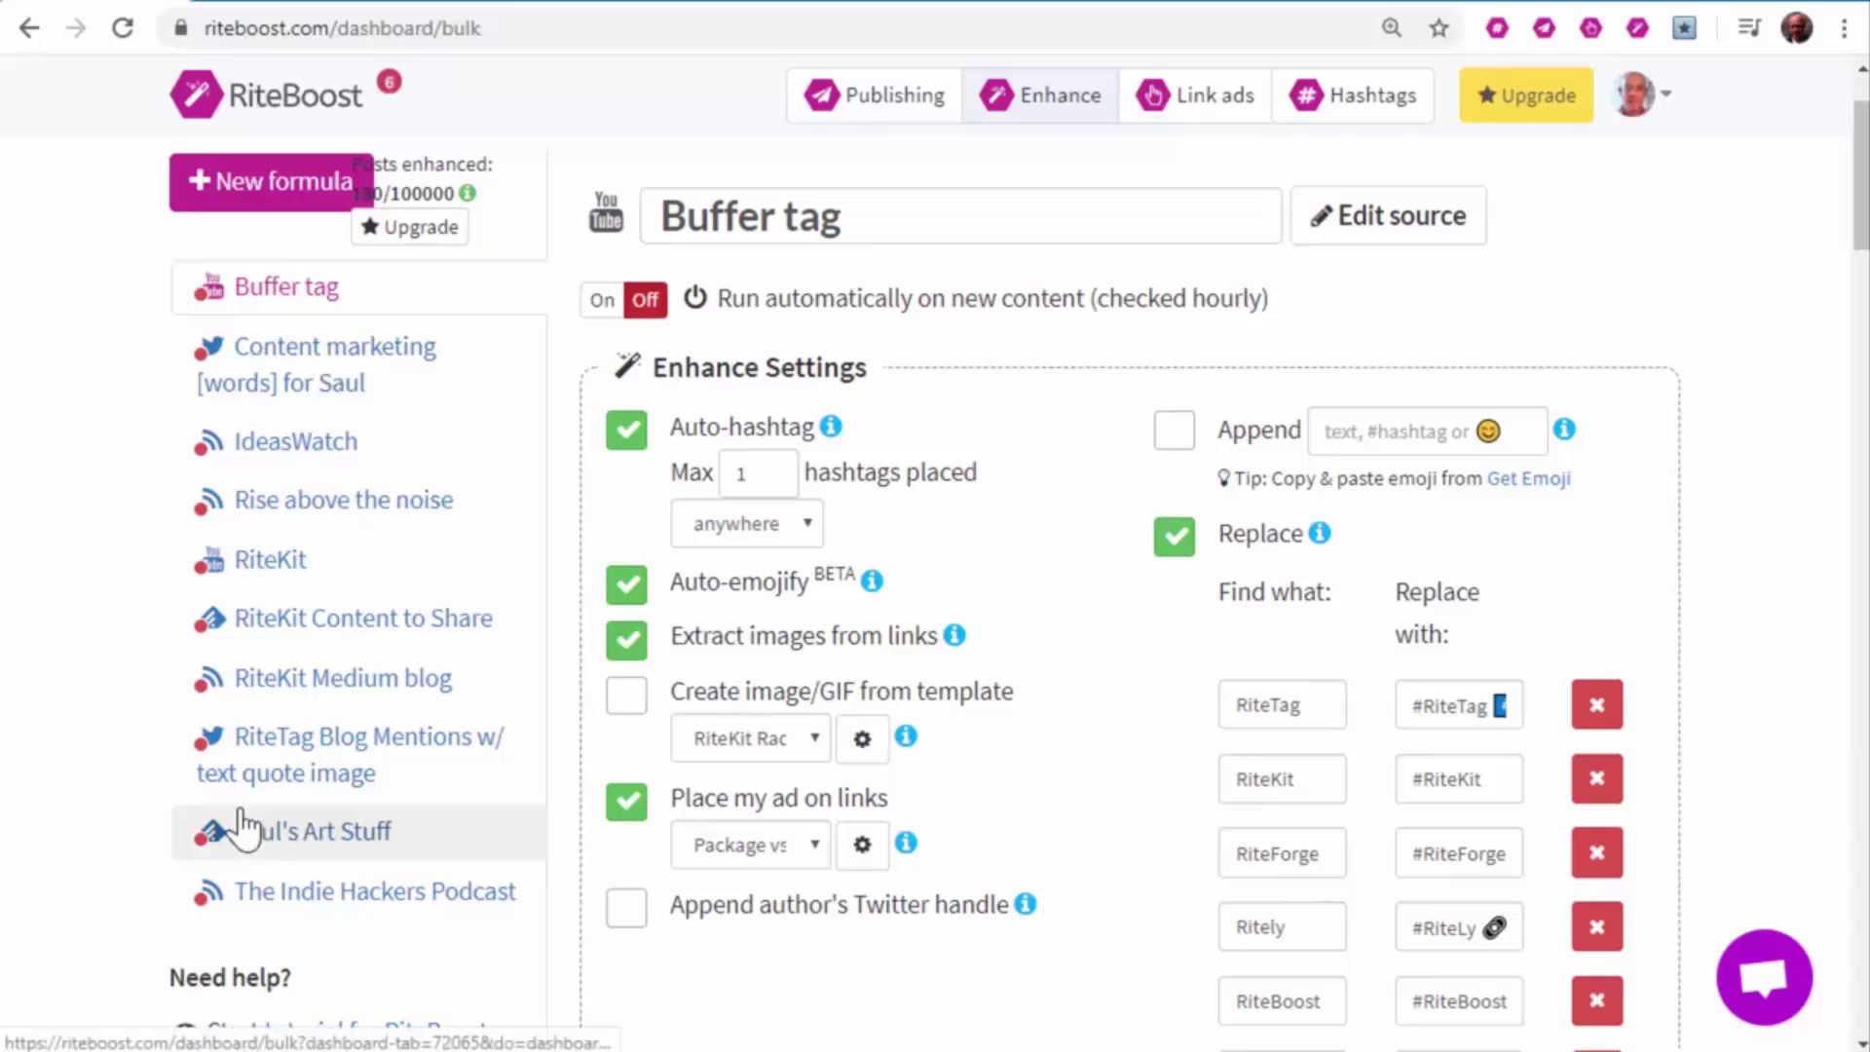
pyautogui.scroll(-1, 905, 881)
pyautogui.scroll(-2, 905, 882)
pyautogui.scroll(-1, 905, 881)
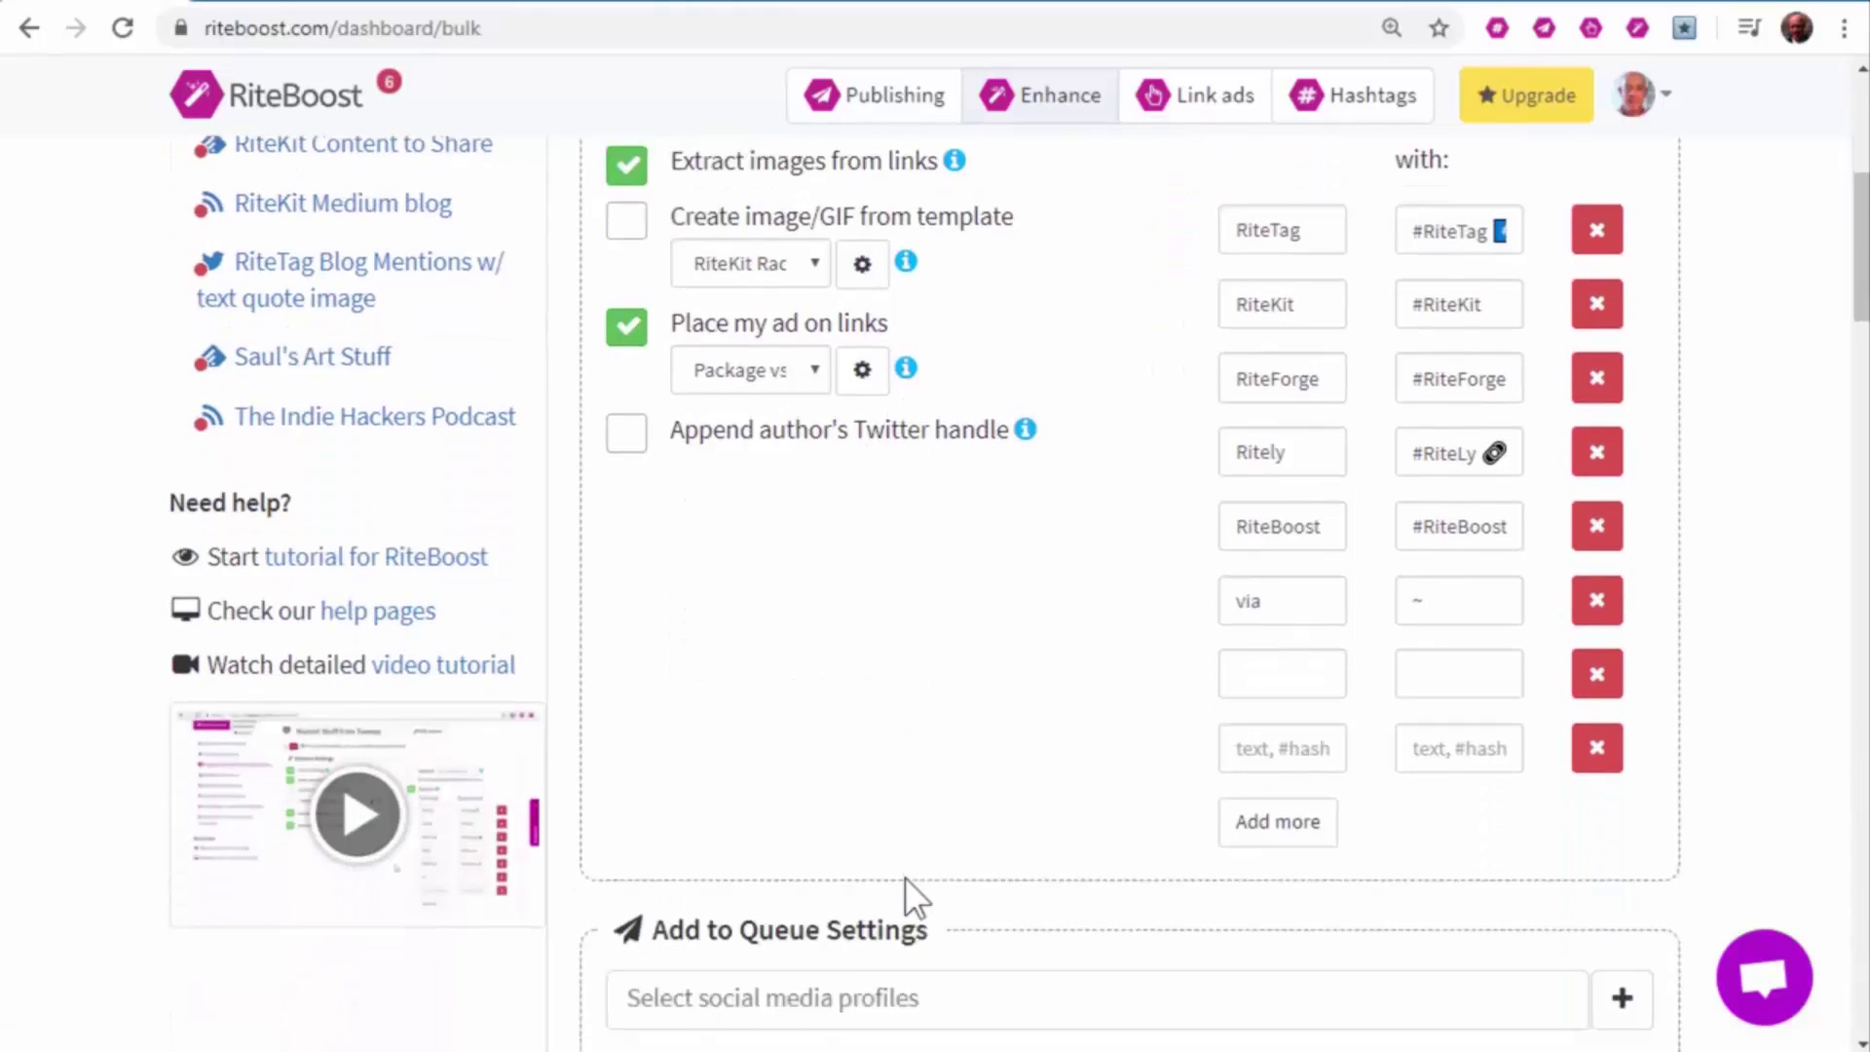
pyautogui.scroll(-2, 905, 882)
pyautogui.scroll(-3, 907, 879)
pyautogui.scroll(-1, 906, 881)
pyautogui.scroll(-2, 906, 880)
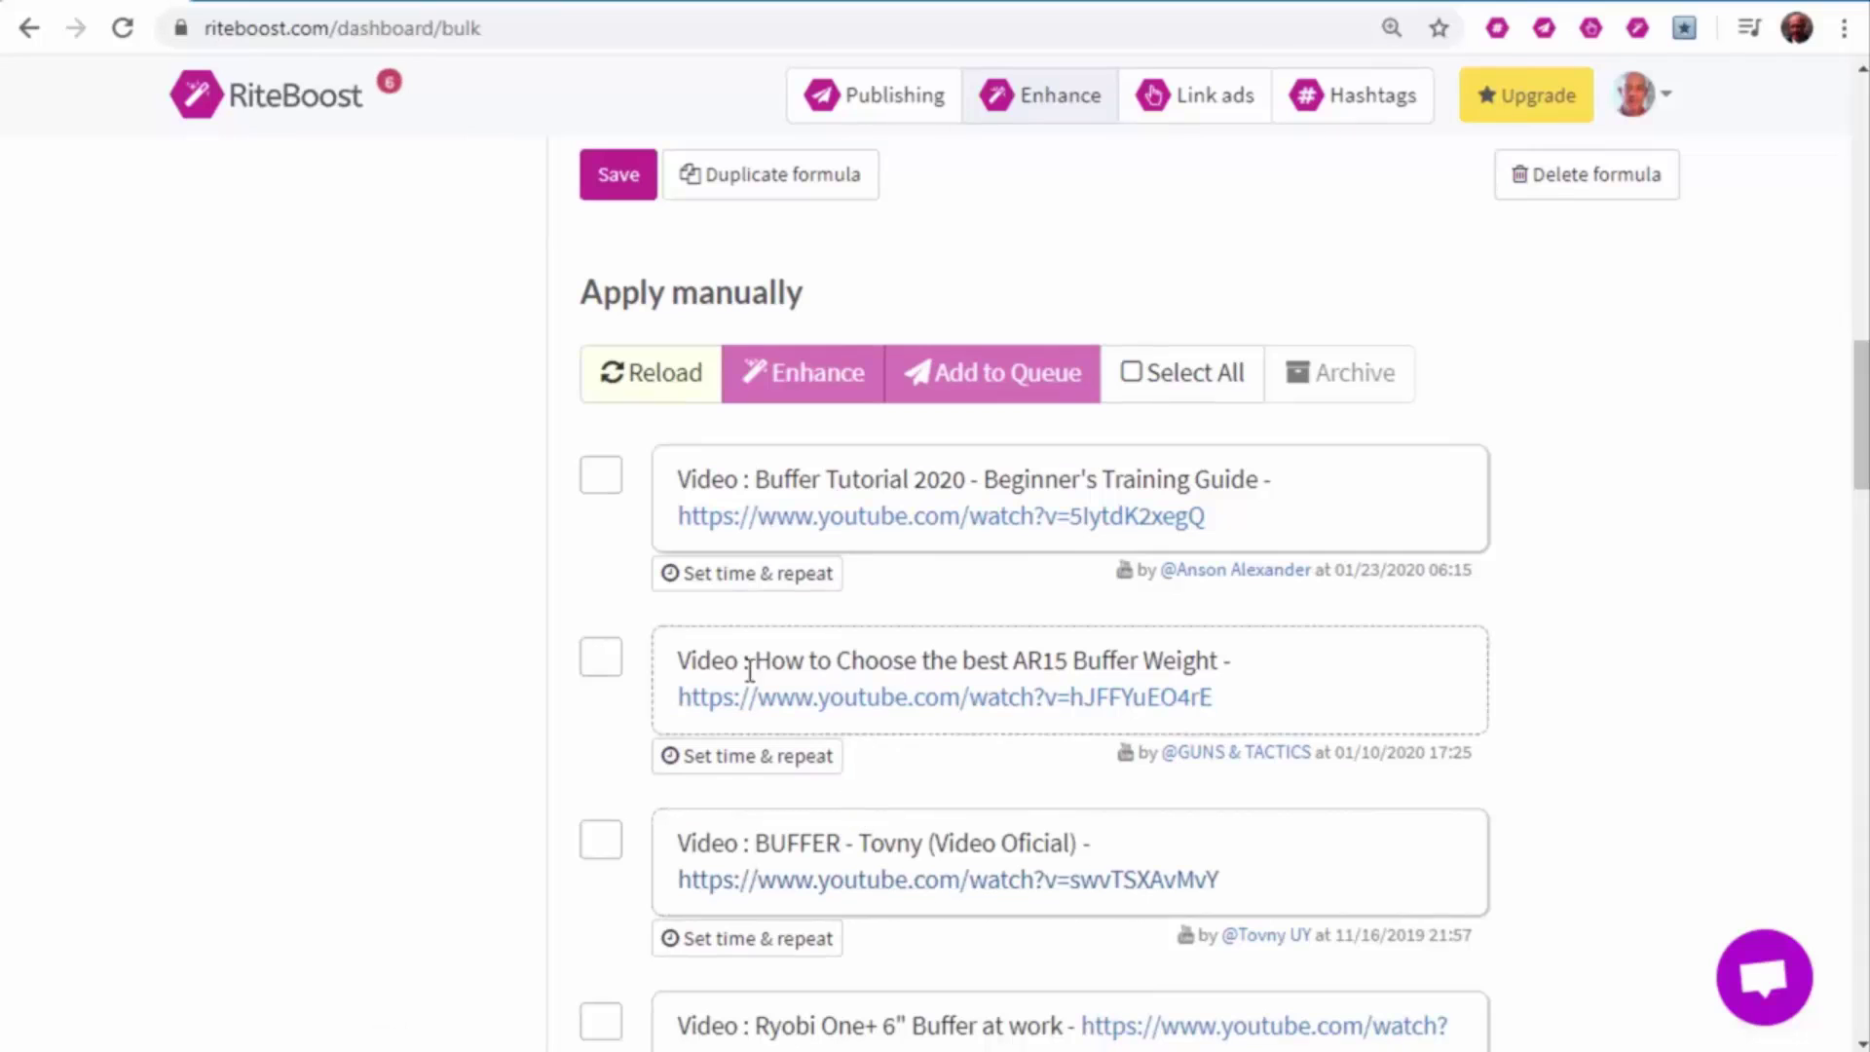
# Mark the Tovny music, AR15 Buffer Weight, Ryobi, car waxing and 'Buffer' videos for removal
pyautogui.click(601, 840)
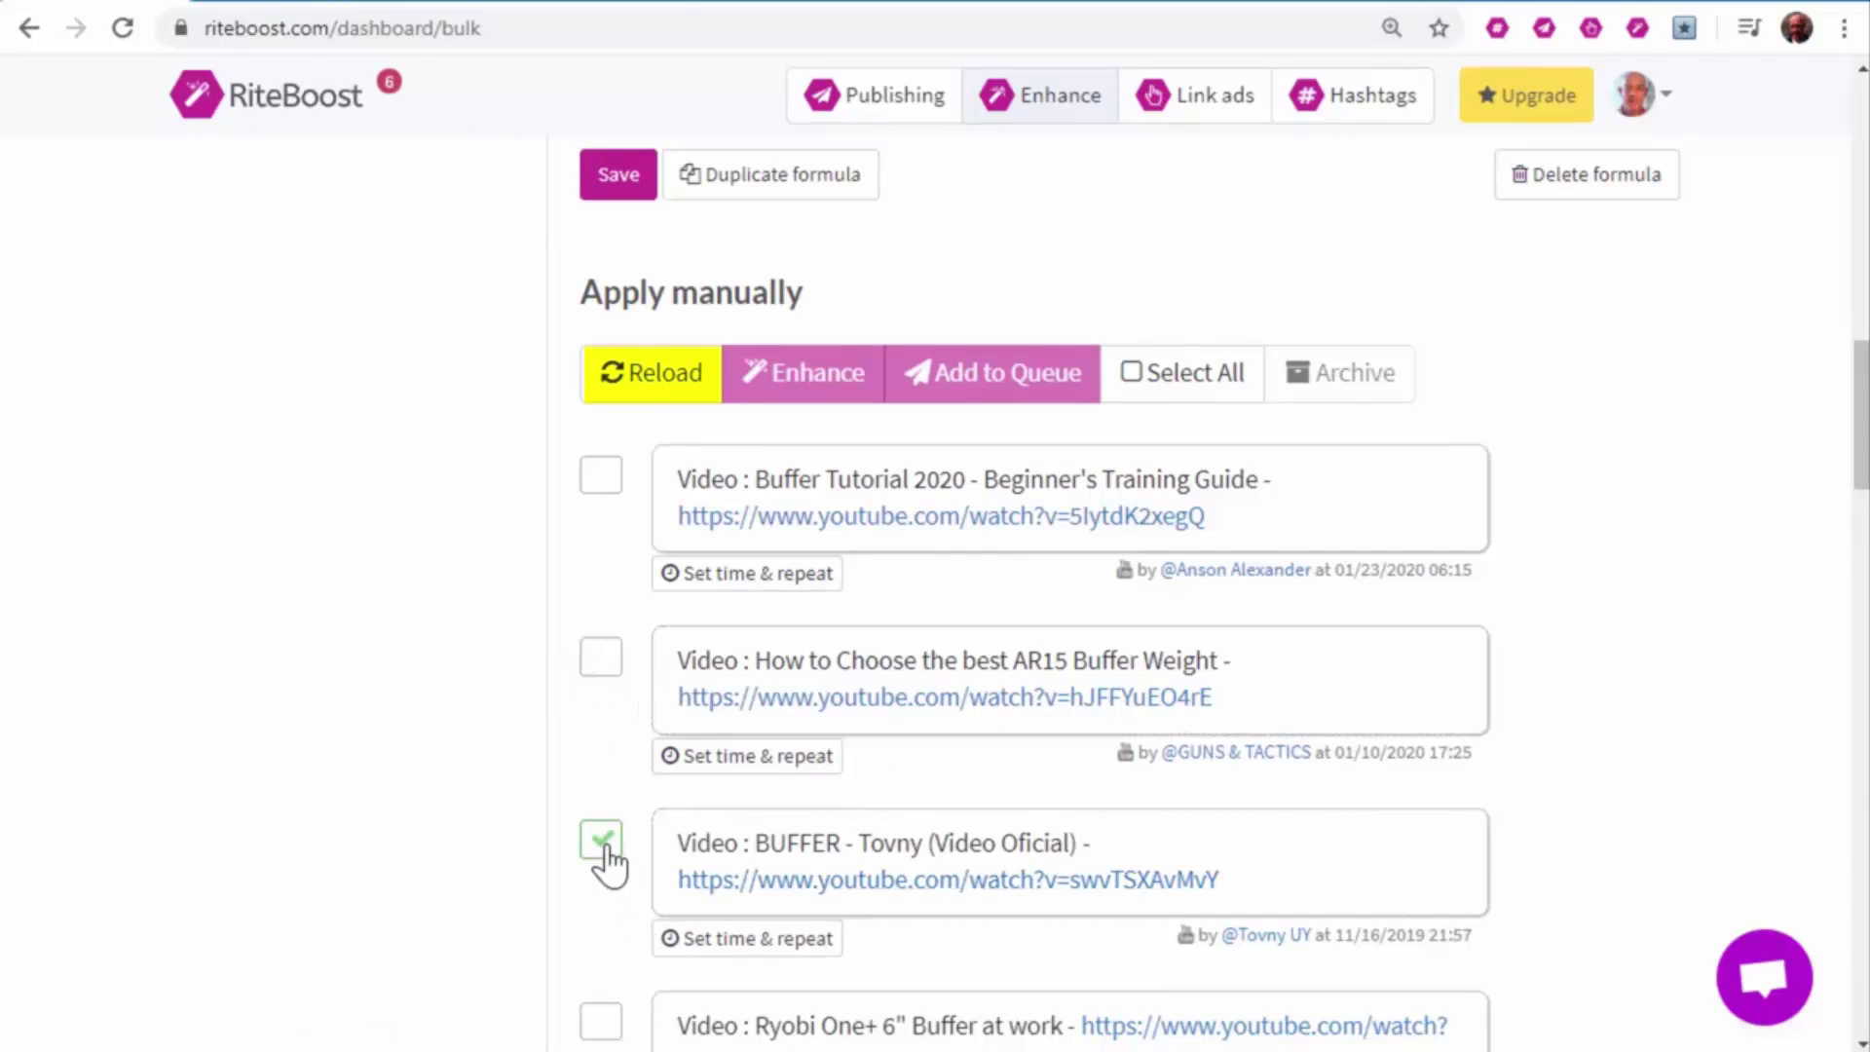
pyautogui.click(600, 658)
pyautogui.scroll(-3, 462, 835)
pyautogui.click(601, 585)
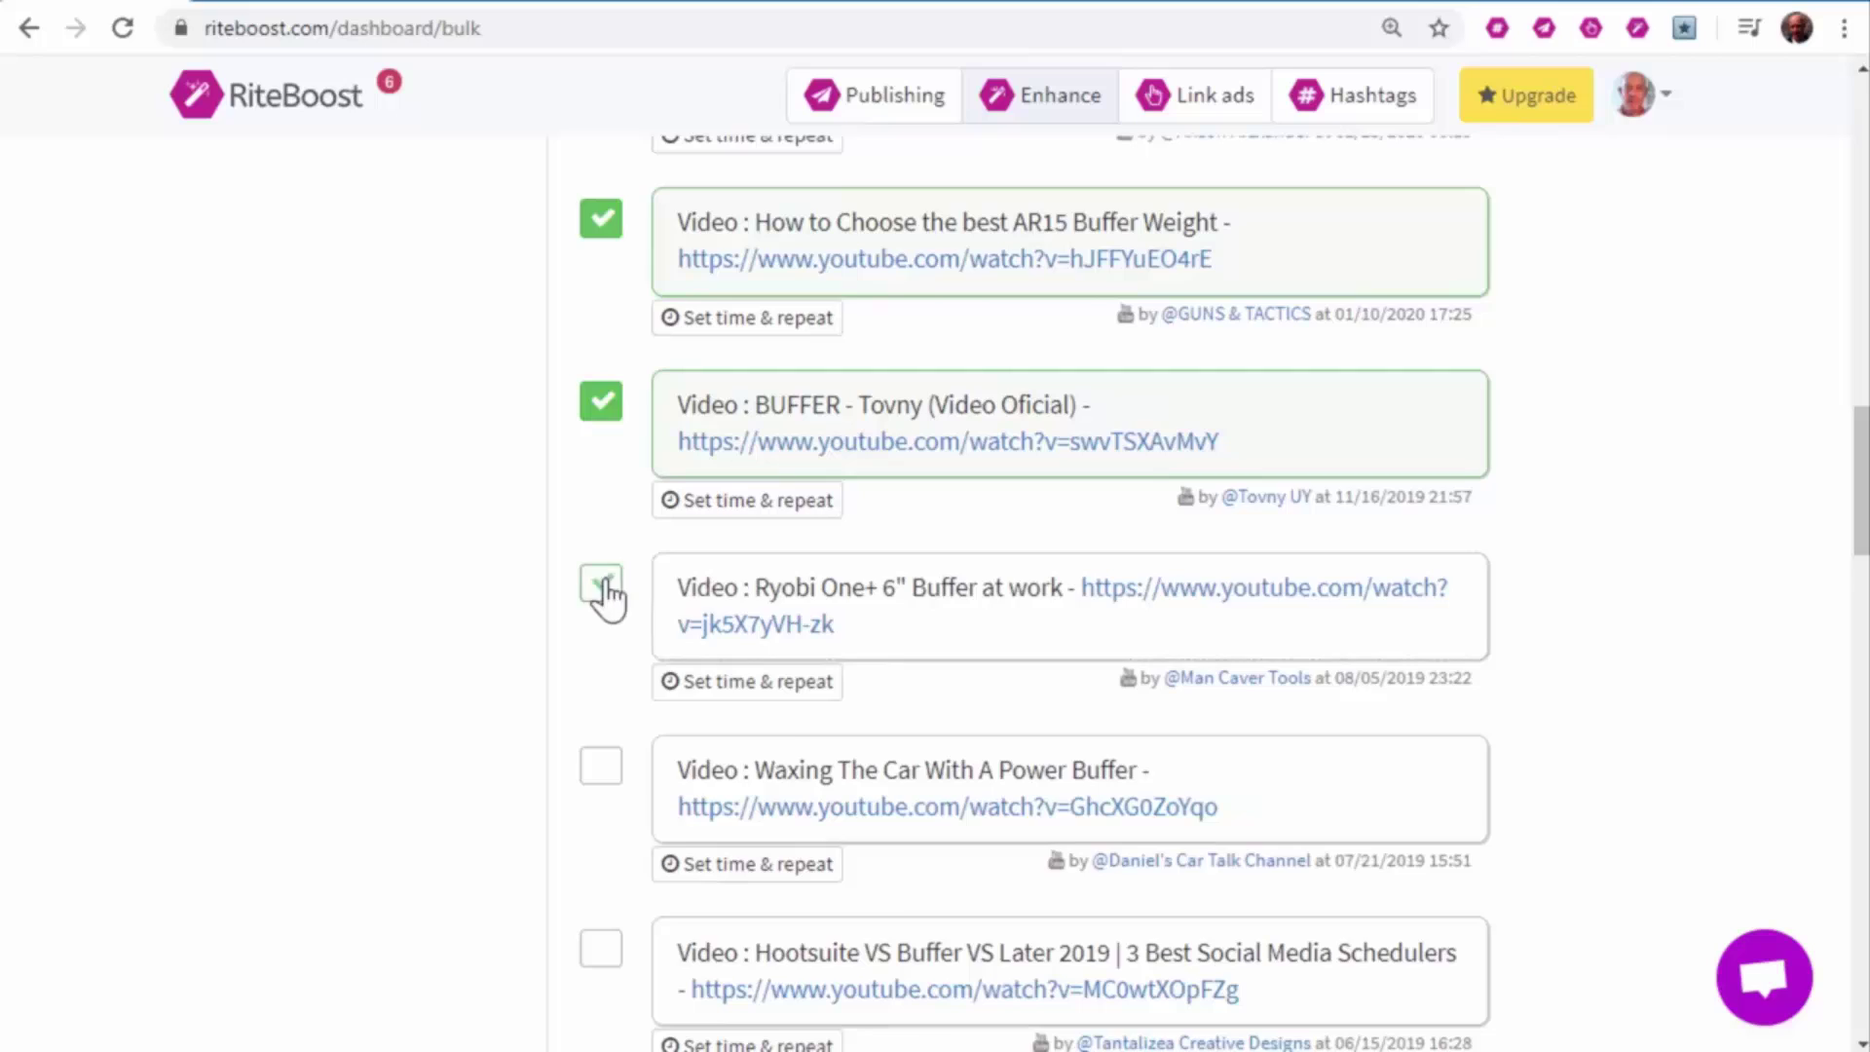
pyautogui.click(601, 768)
pyautogui.scroll(-2, 573, 876)
pyautogui.scroll(-1, 601, 679)
pyautogui.click(600, 694)
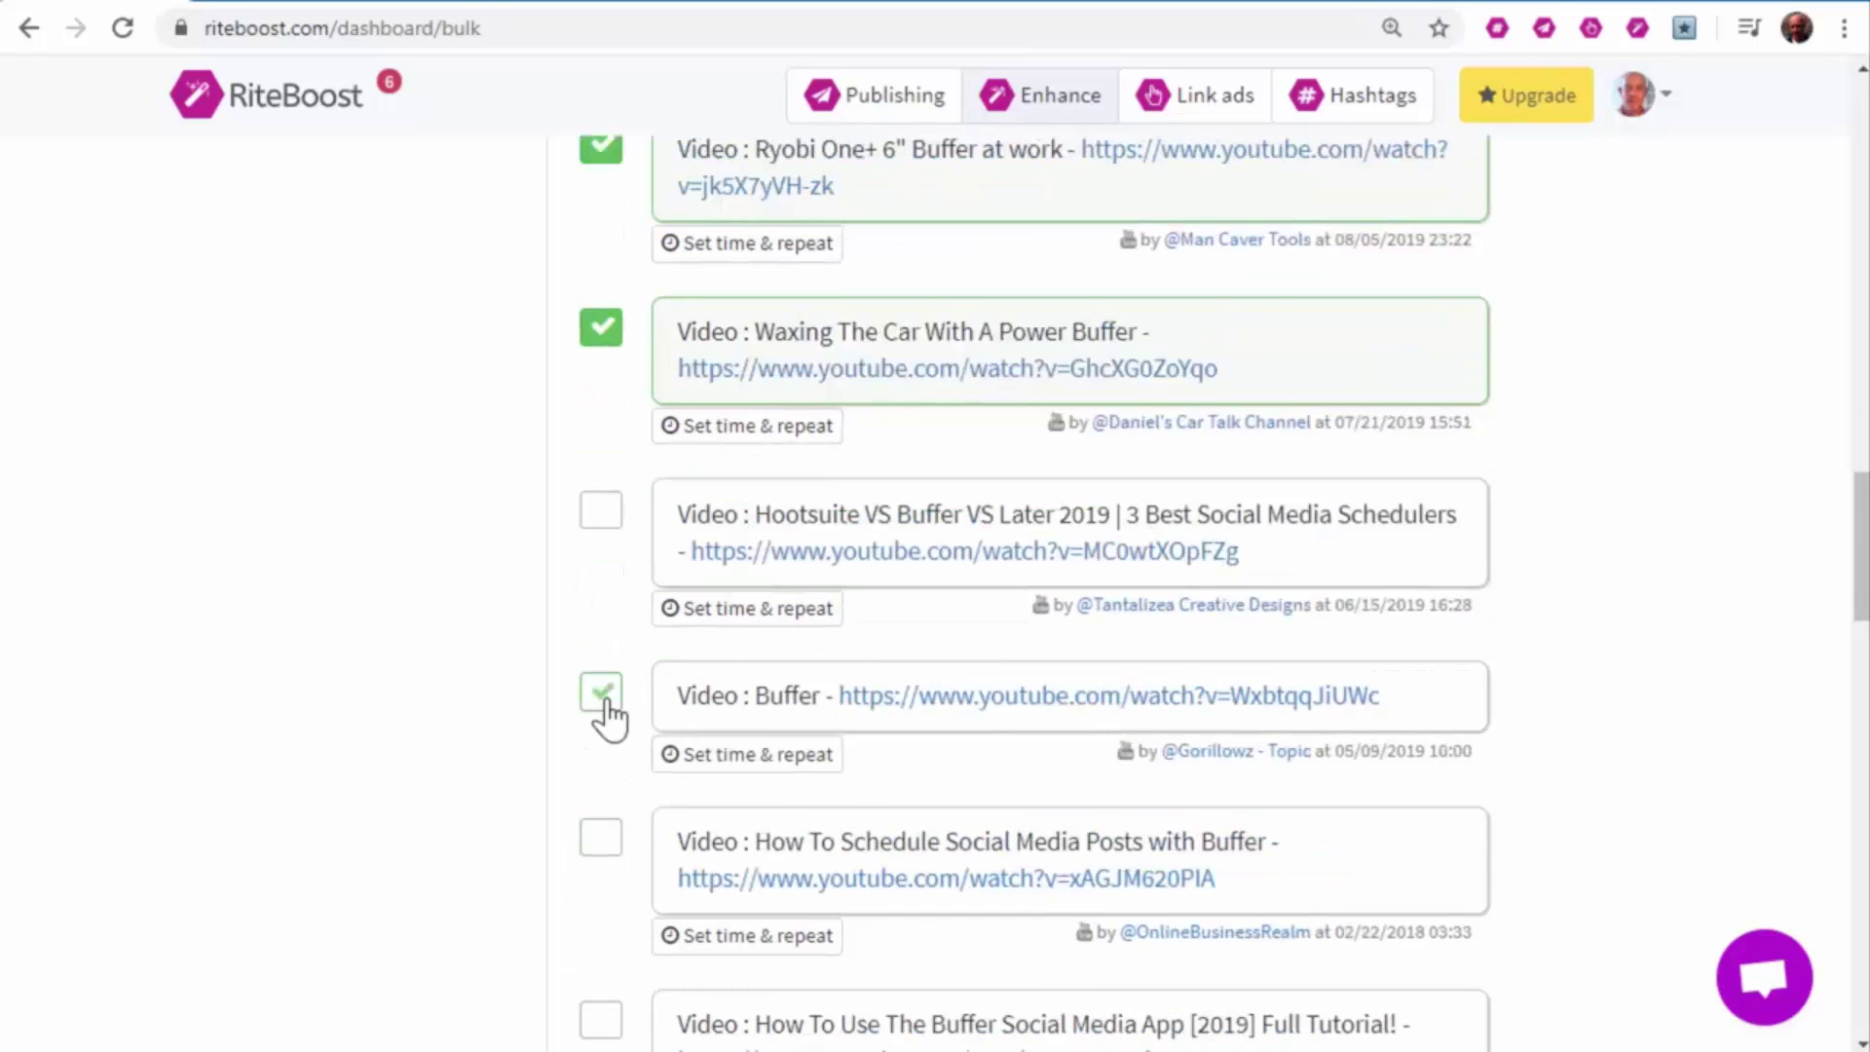
pyautogui.click(601, 841)
pyautogui.scroll(-2, 572, 935)
pyautogui.scroll(-1, 585, 878)
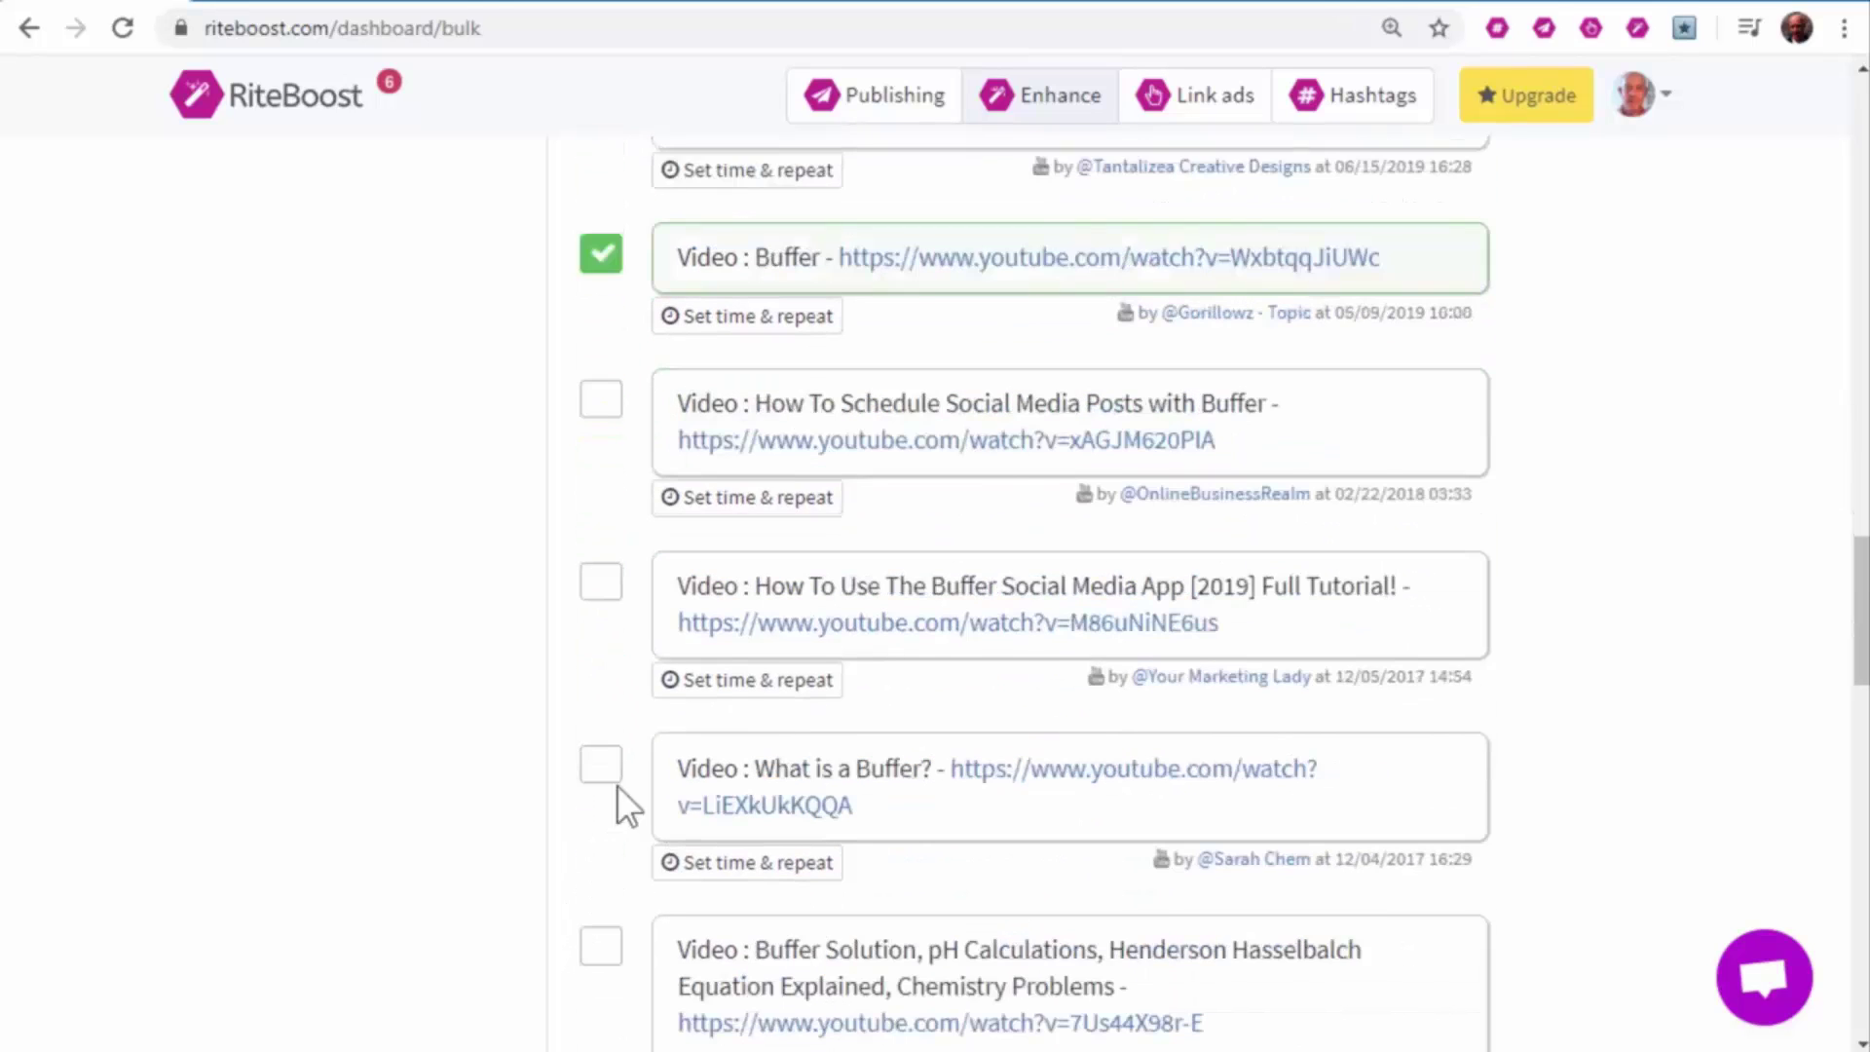
# Mark the chemistry buffer, That Pedal Show and Khan Academy videos, then archive all marked ones
pyautogui.click(601, 768)
pyautogui.scroll(-2, 585, 963)
pyautogui.click(601, 658)
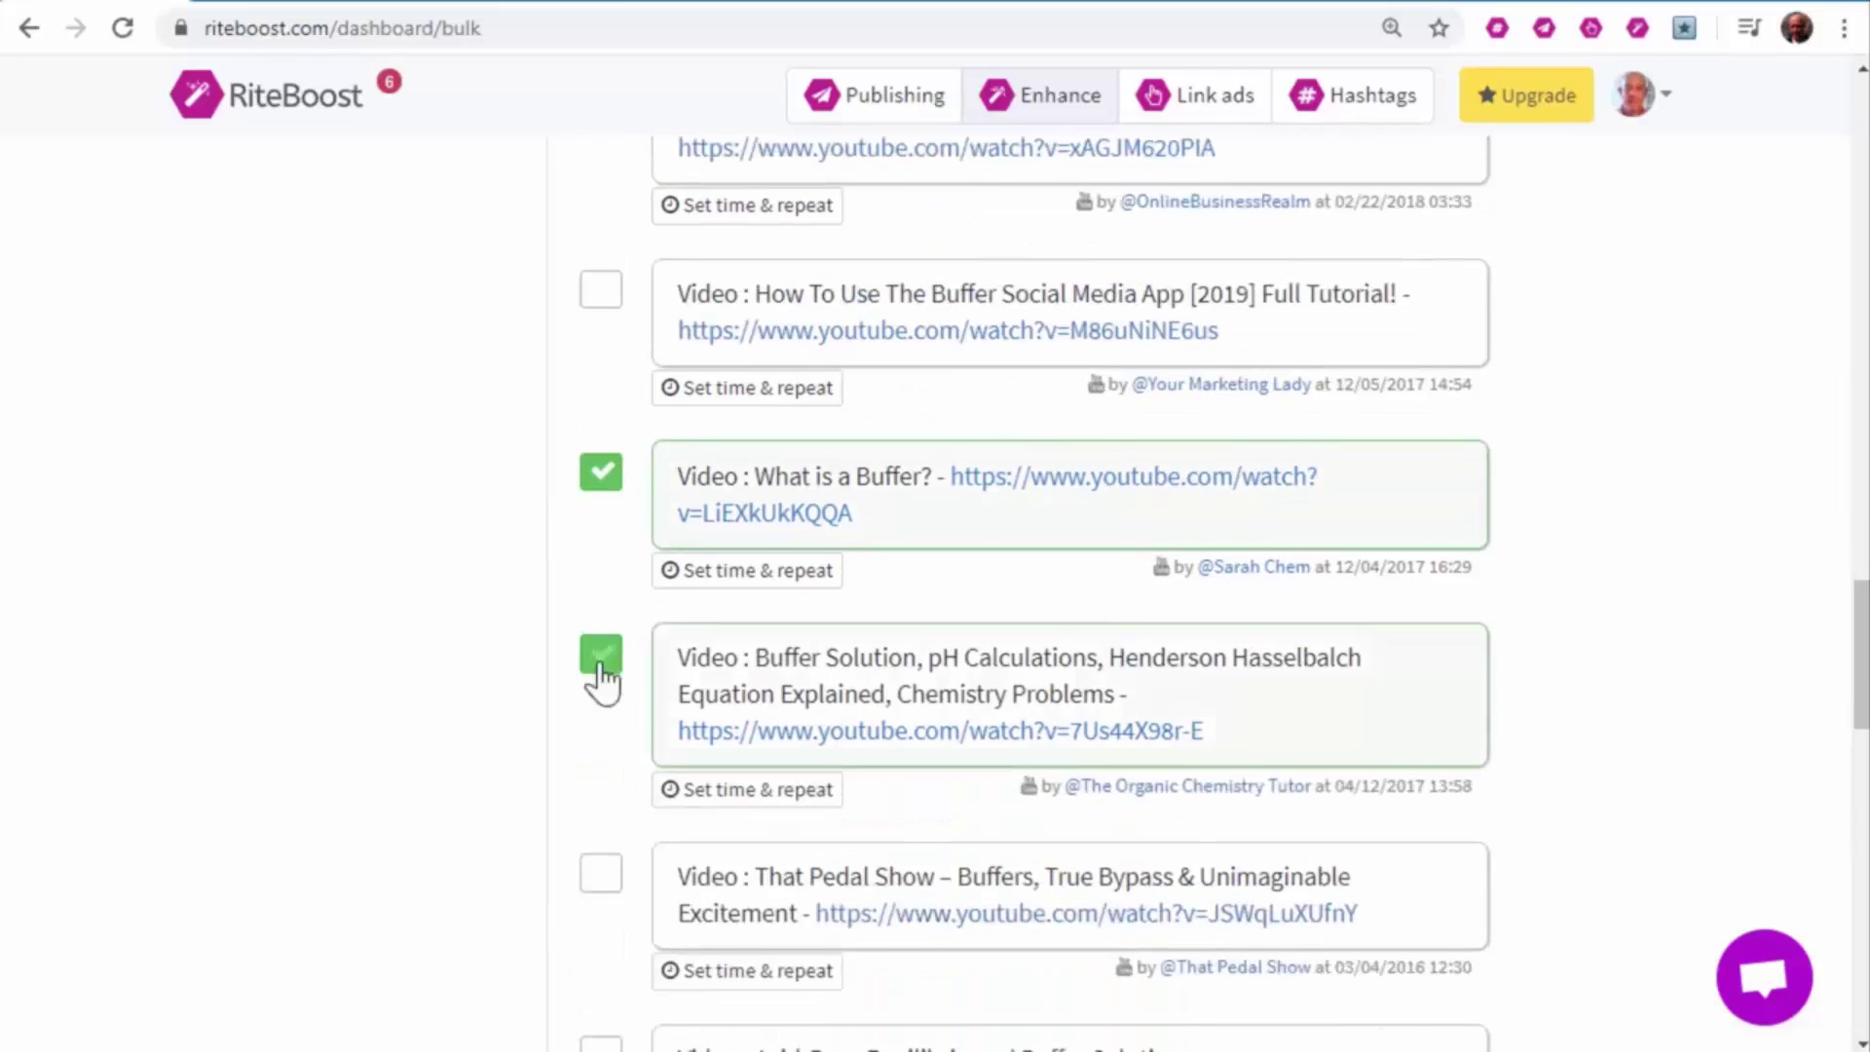
pyautogui.click(600, 876)
pyautogui.scroll(-3, 510, 928)
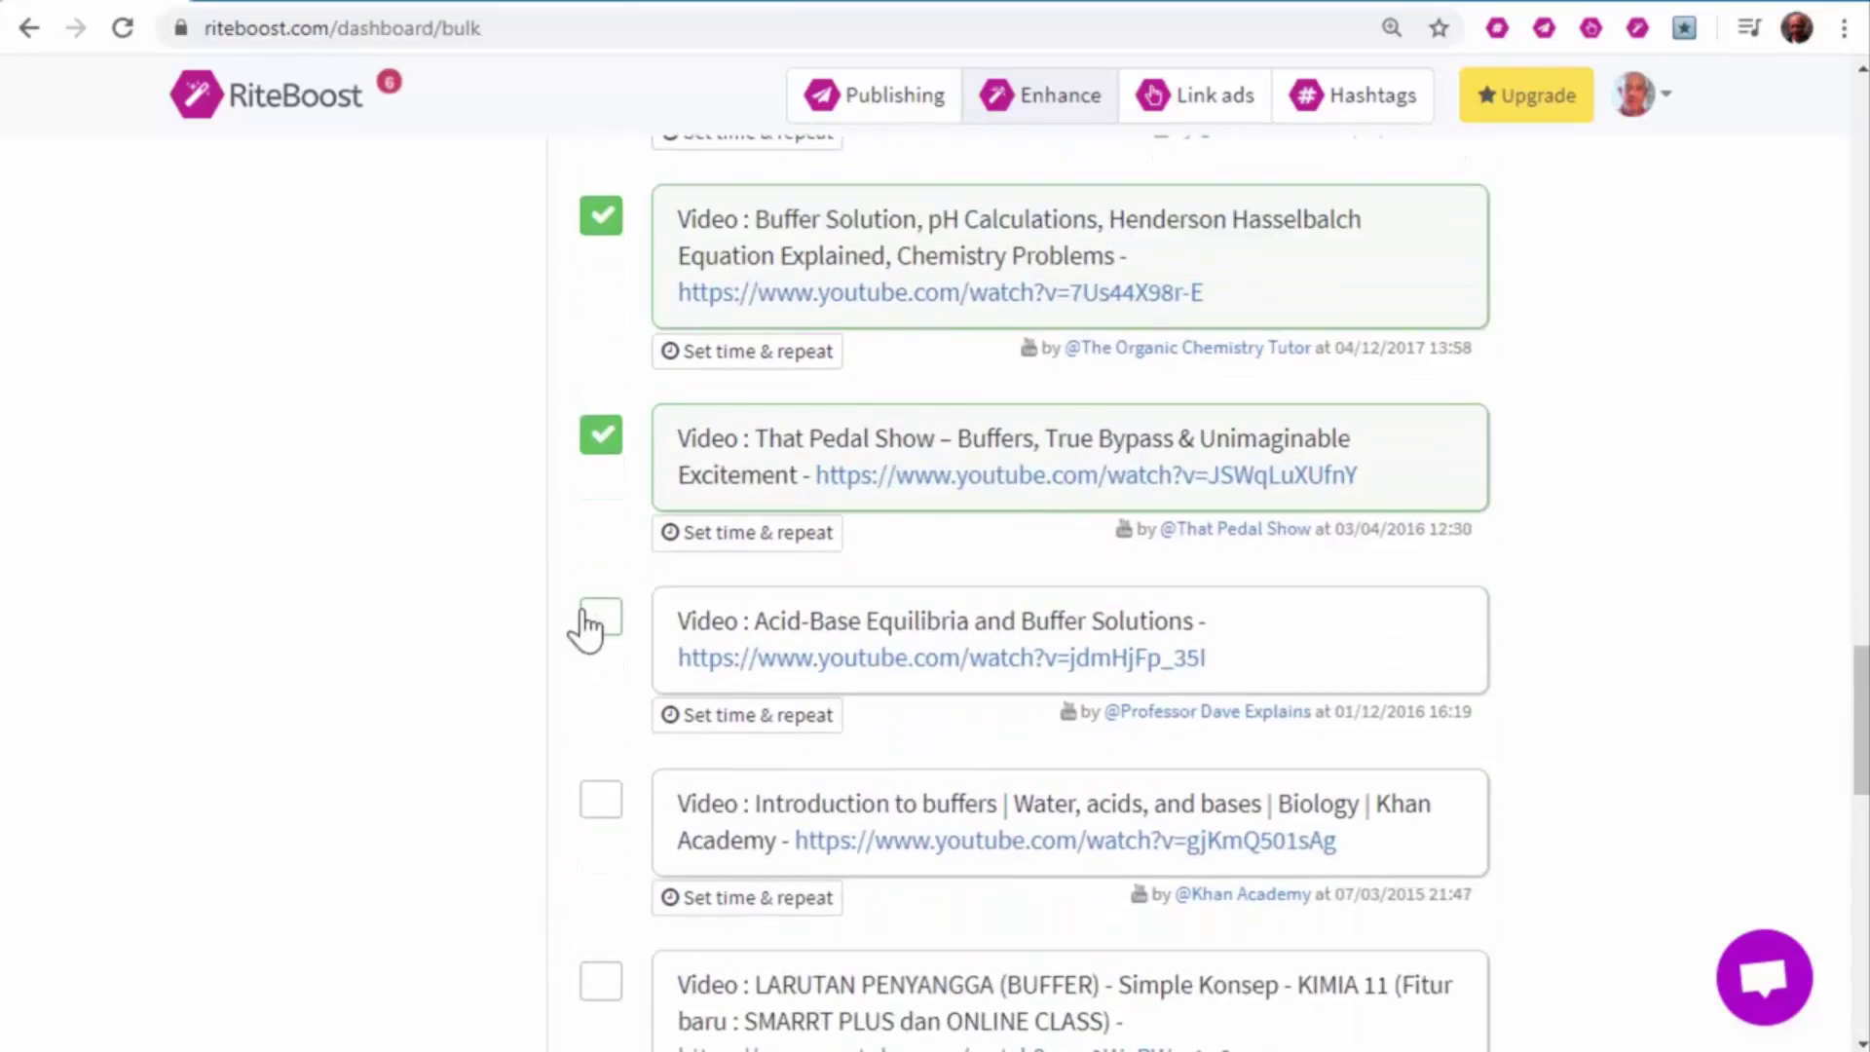
pyautogui.click(600, 620)
pyautogui.click(601, 803)
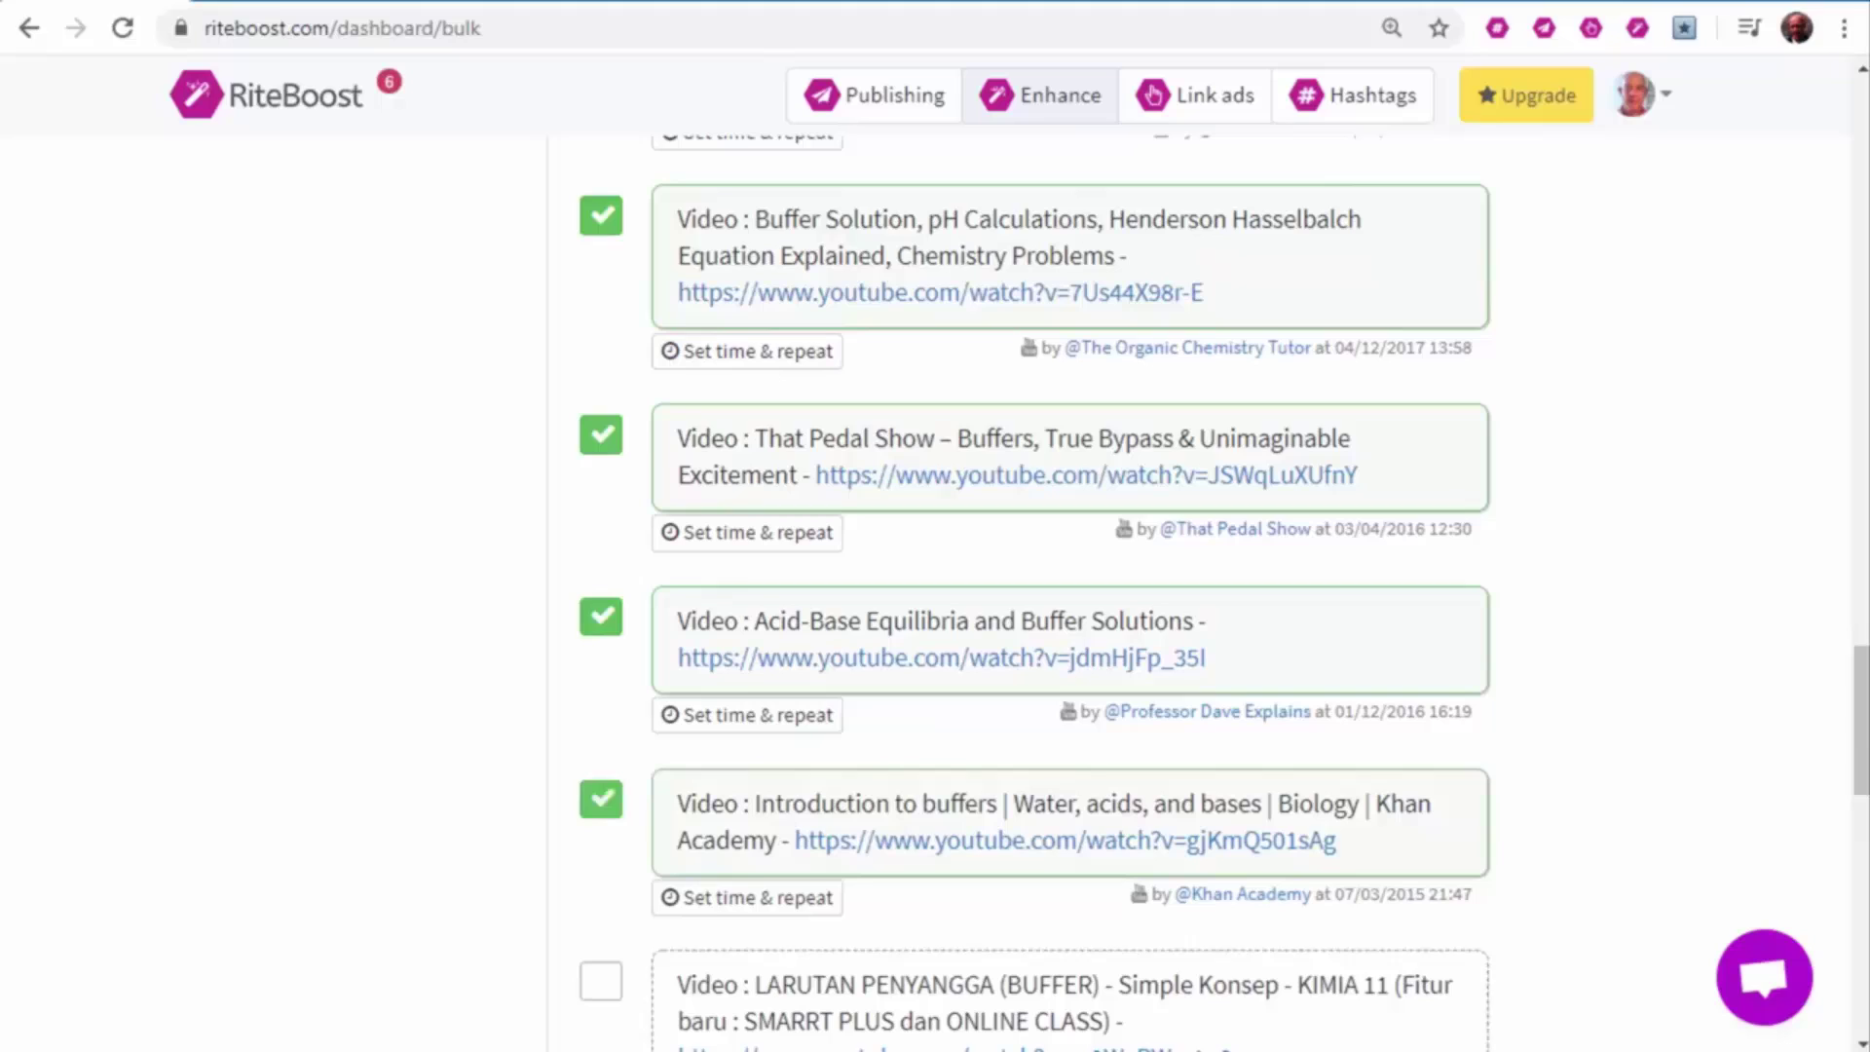
pyautogui.scroll(8, 1316, 586)
pyautogui.click(1443, 539)
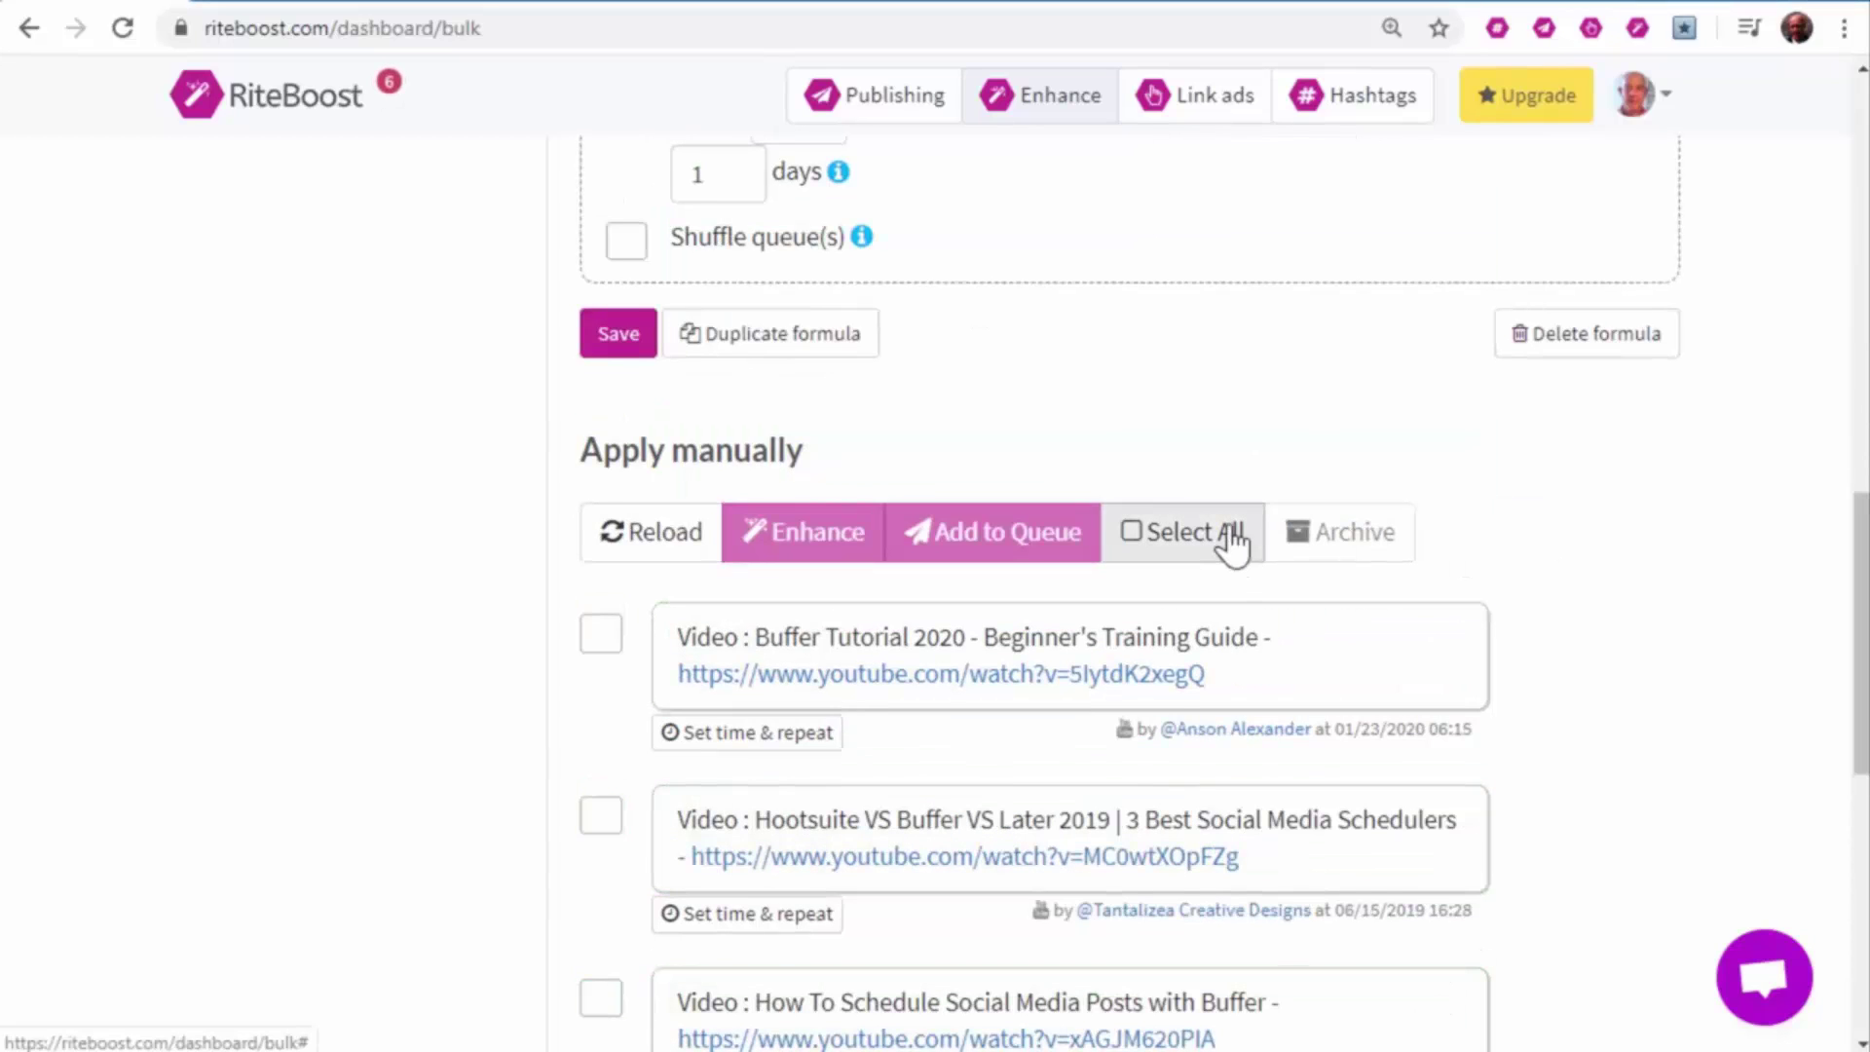
# Select all four remaining Buffer tutorial videos and run Enhance (4) on them
pyautogui.click(1231, 541)
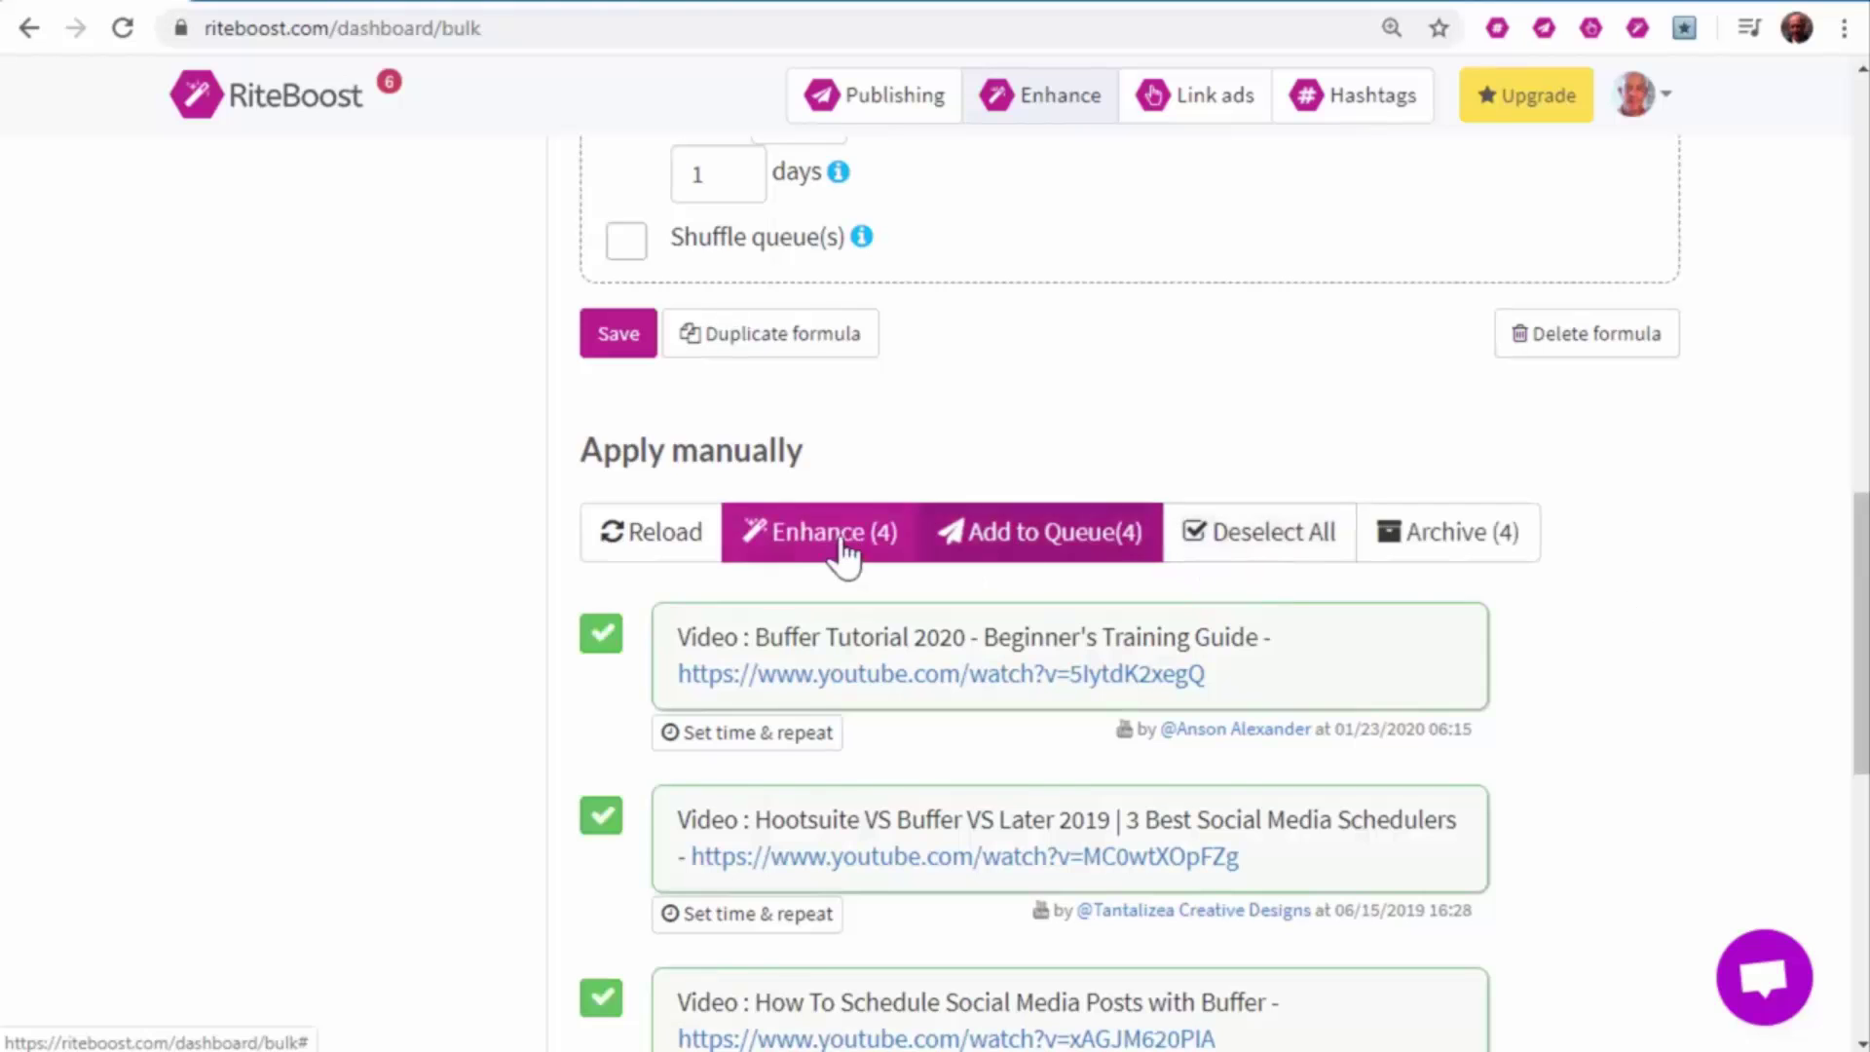
pyautogui.moveTo(1855, 731); pyautogui.dragTo(1857, 339)
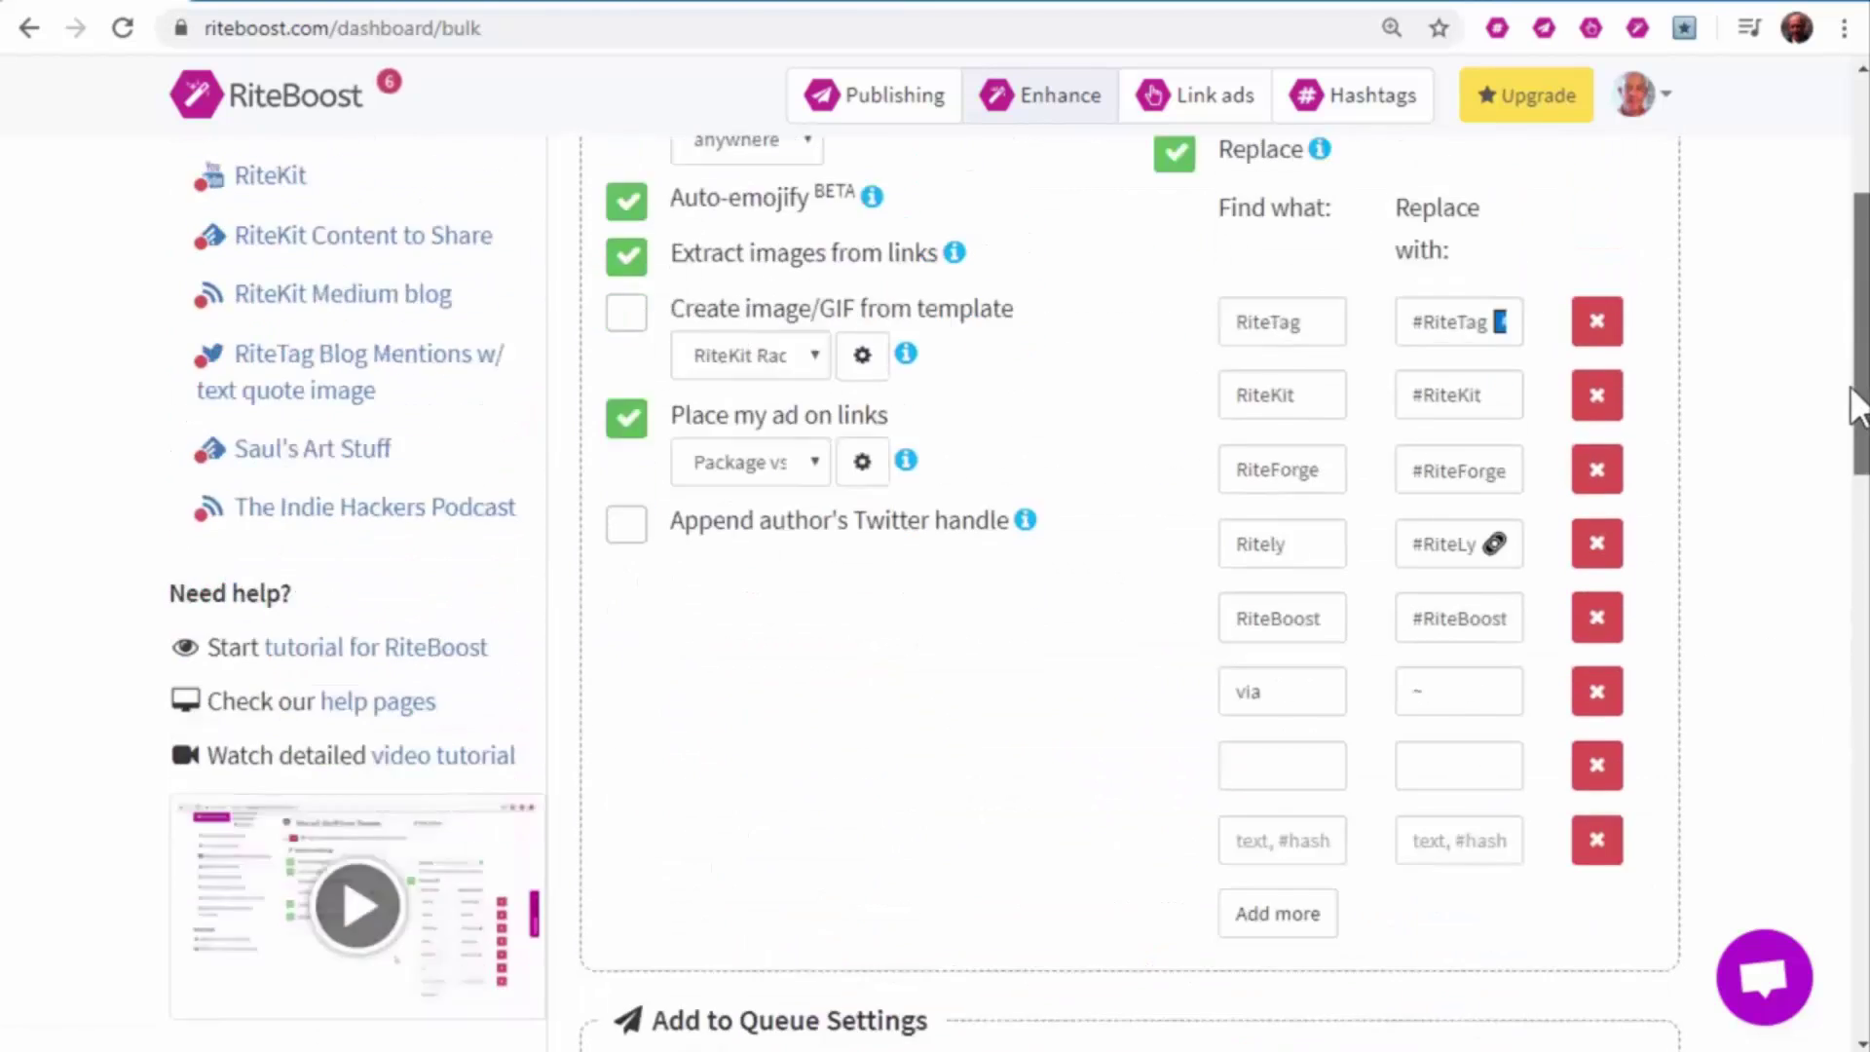
pyautogui.moveTo(754, 442)
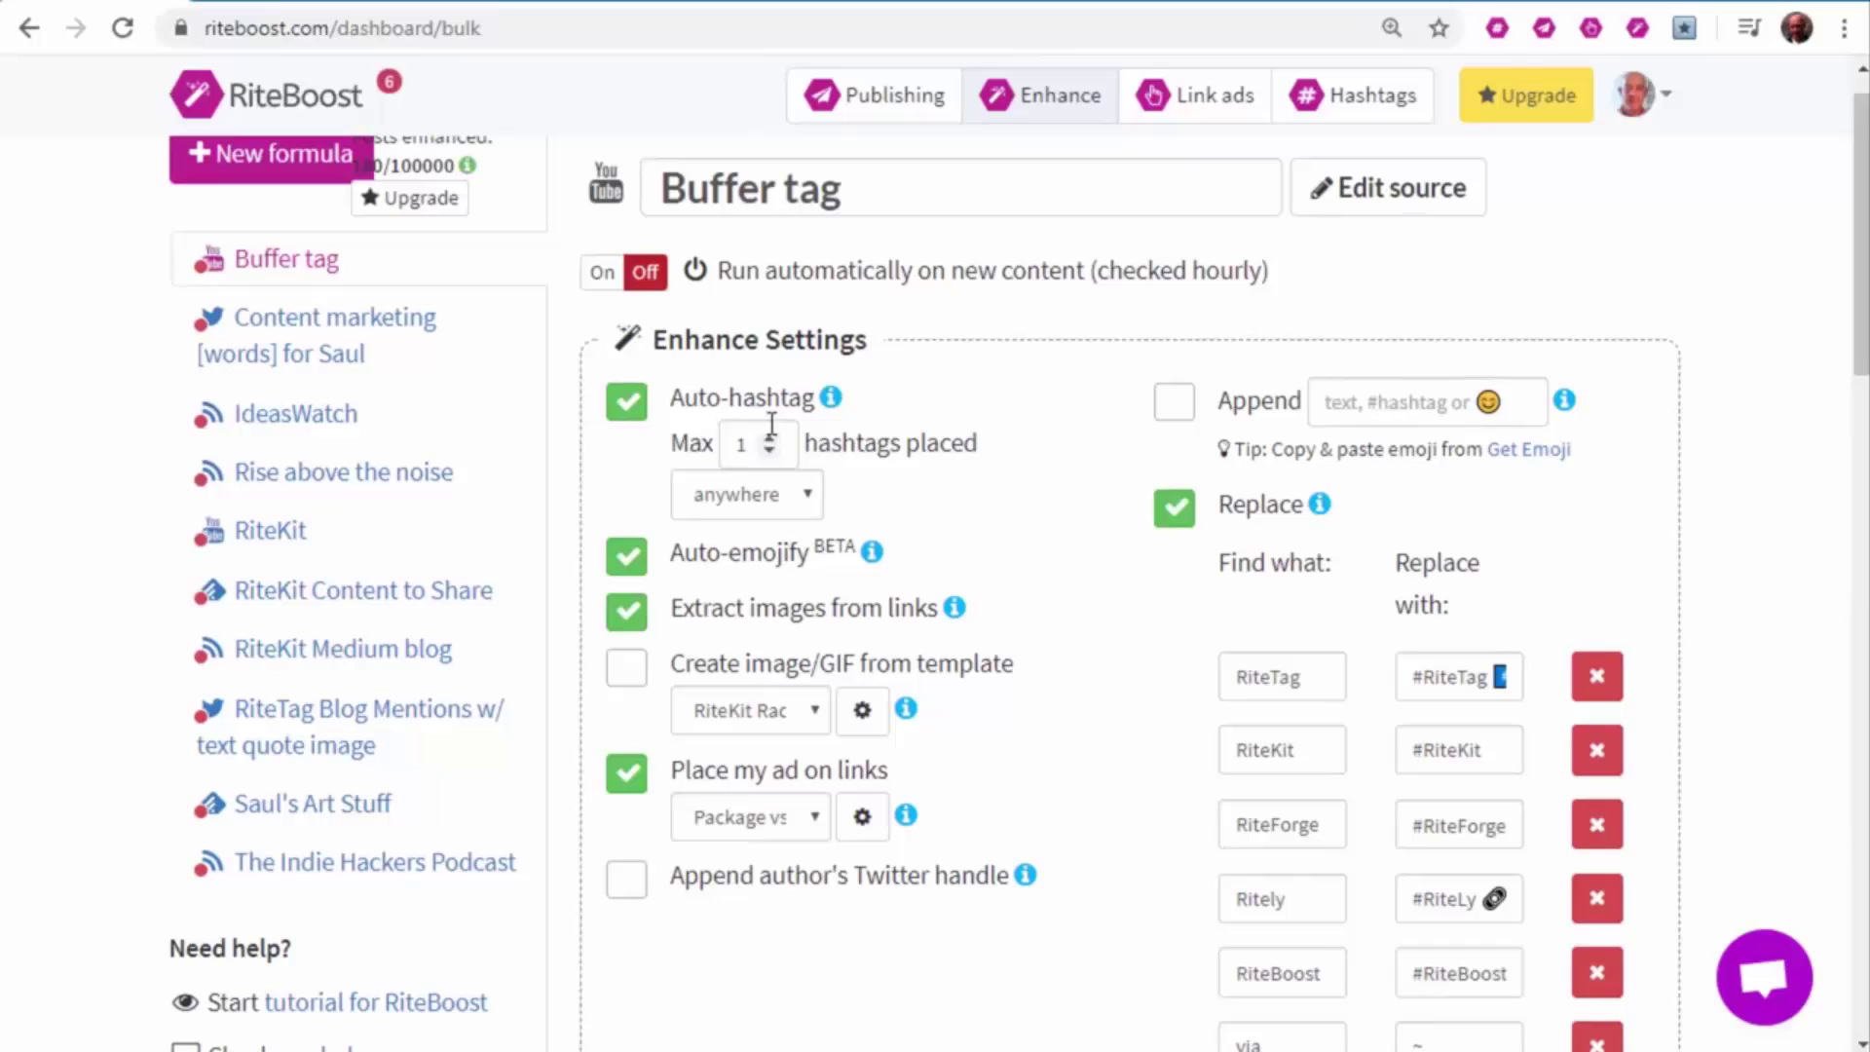
pyautogui.scroll(-10, 1124, 805)
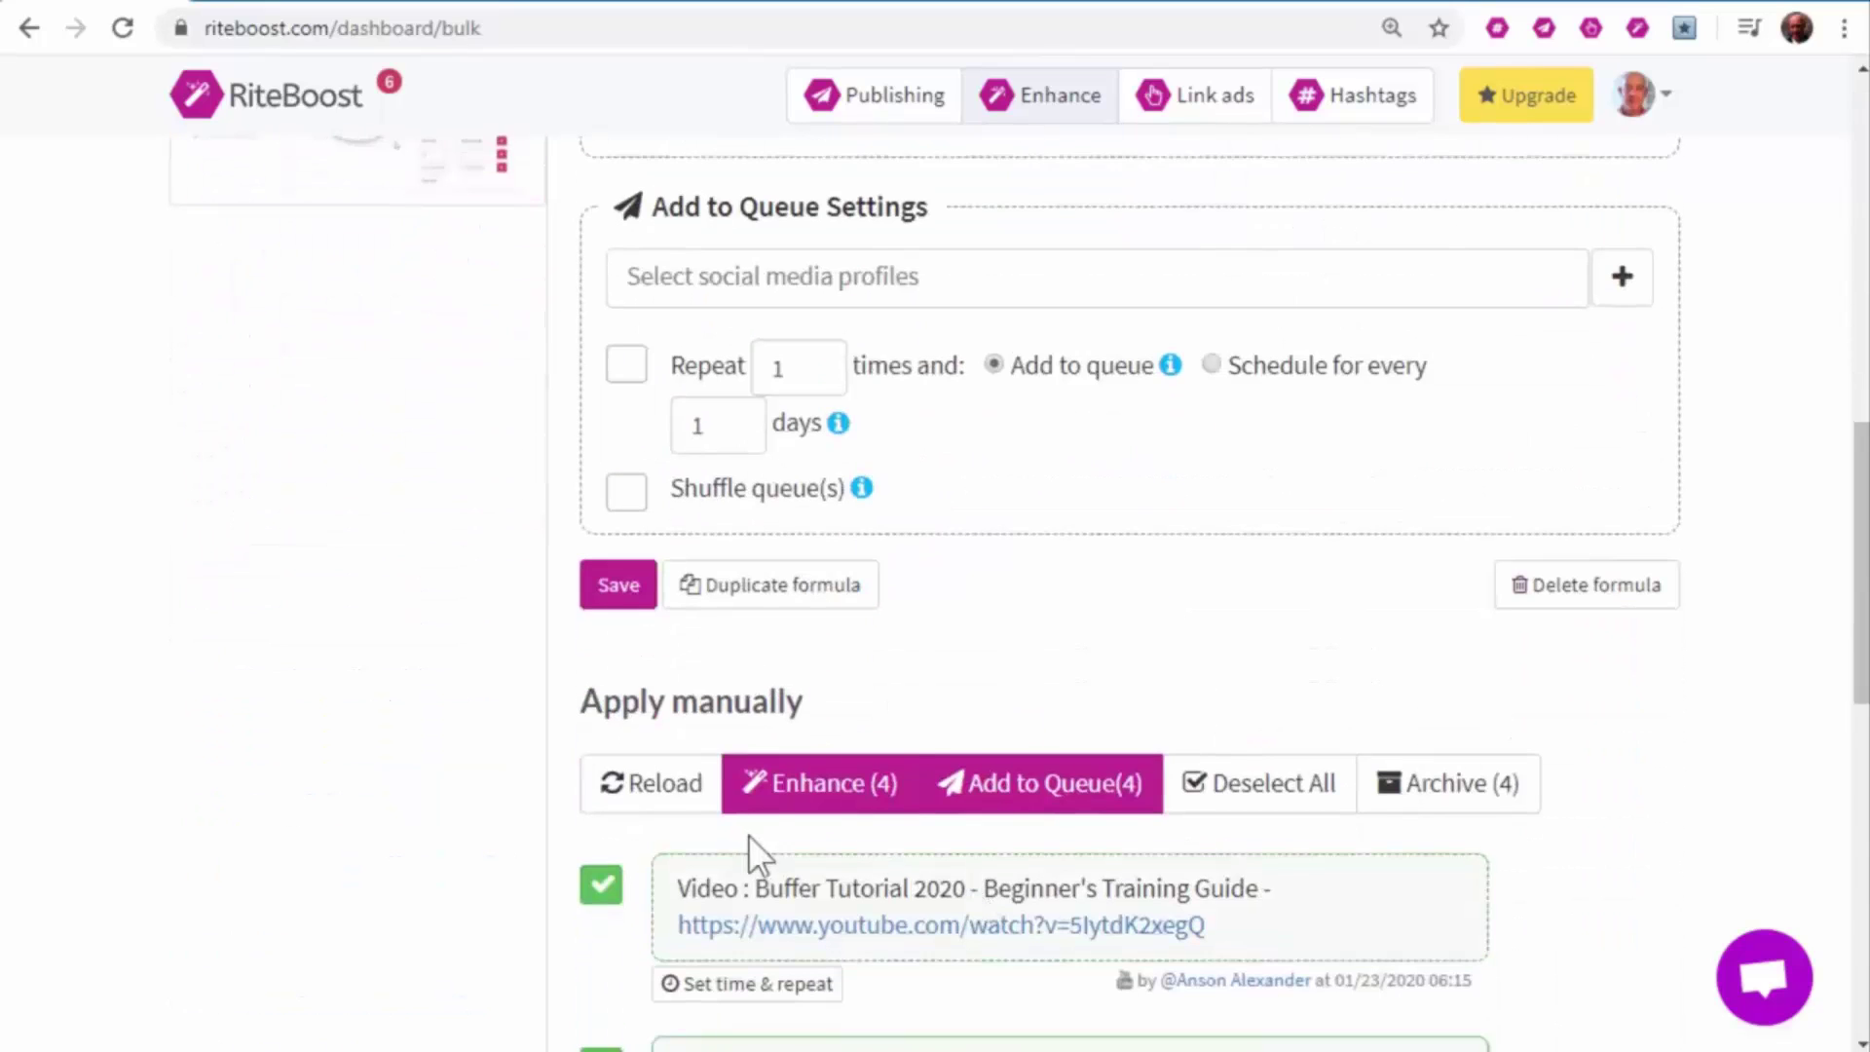
pyautogui.click(860, 796)
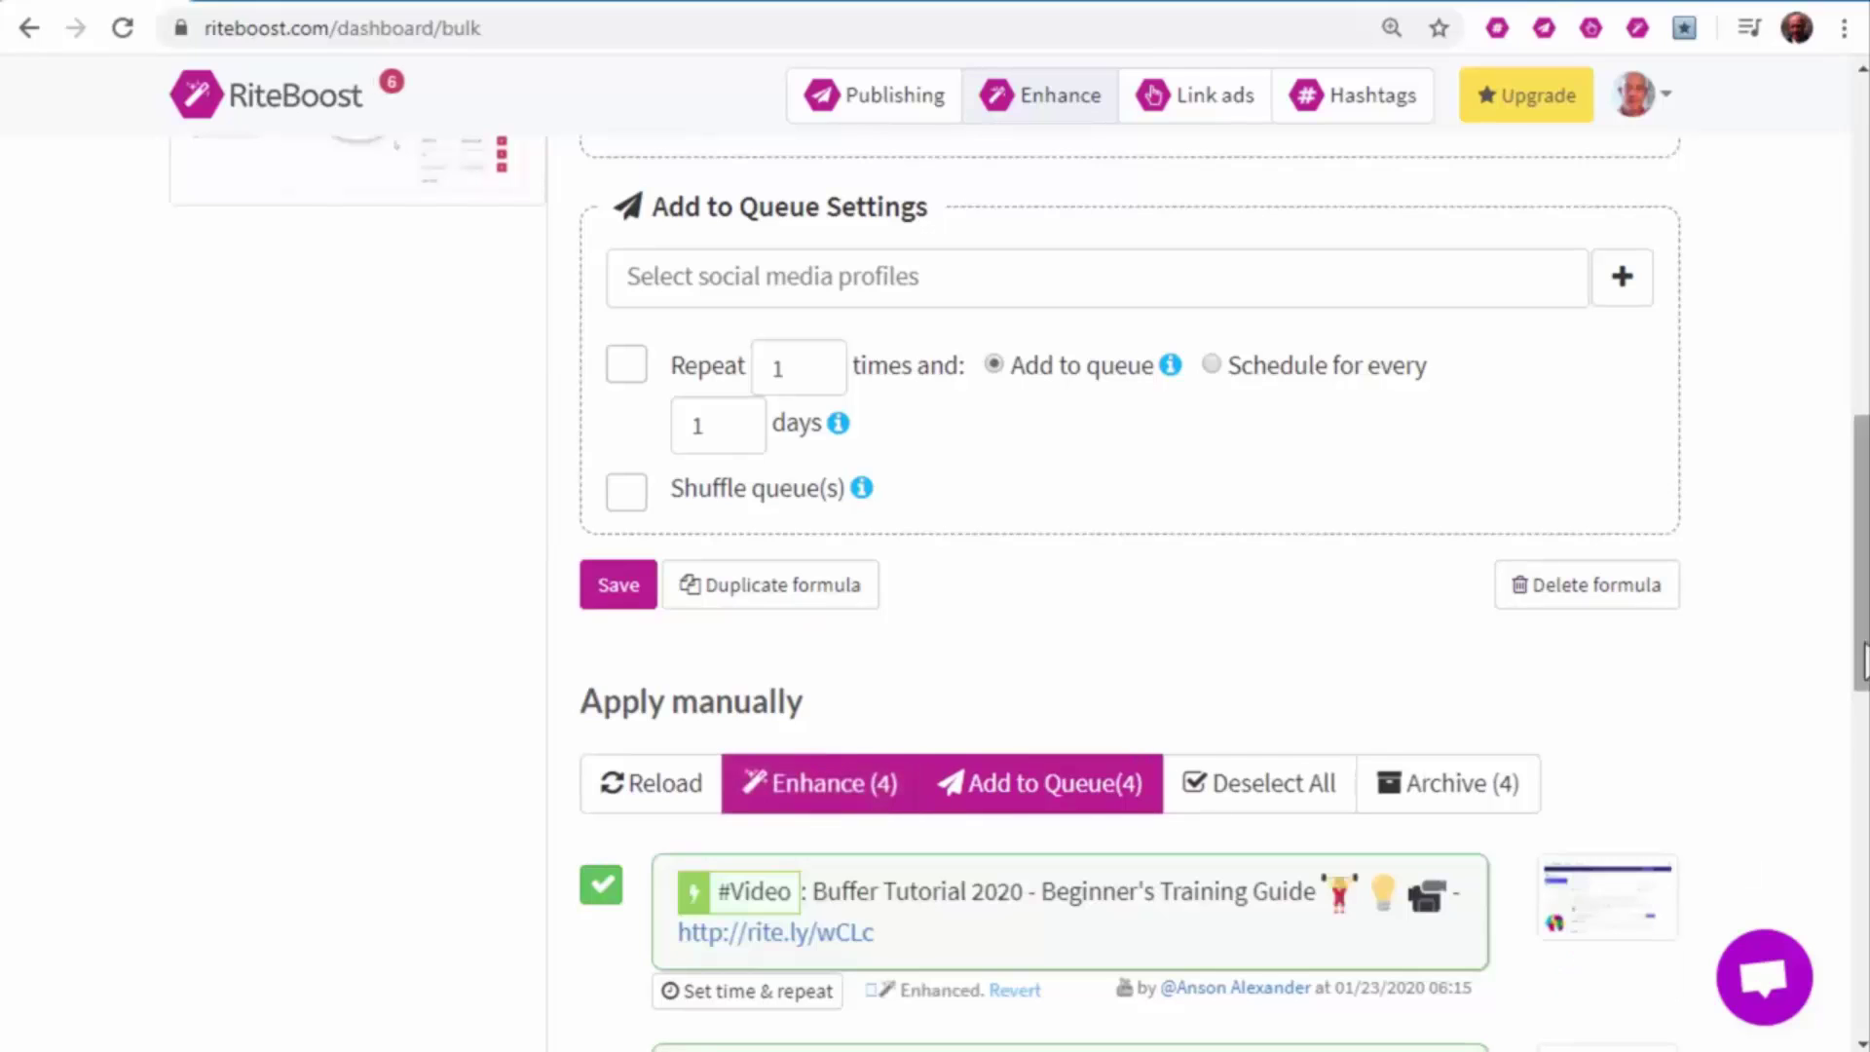
pyautogui.scroll(-1, 1862, 727)
pyautogui.moveTo(1862, 726); pyautogui.dragTo(1859, 821)
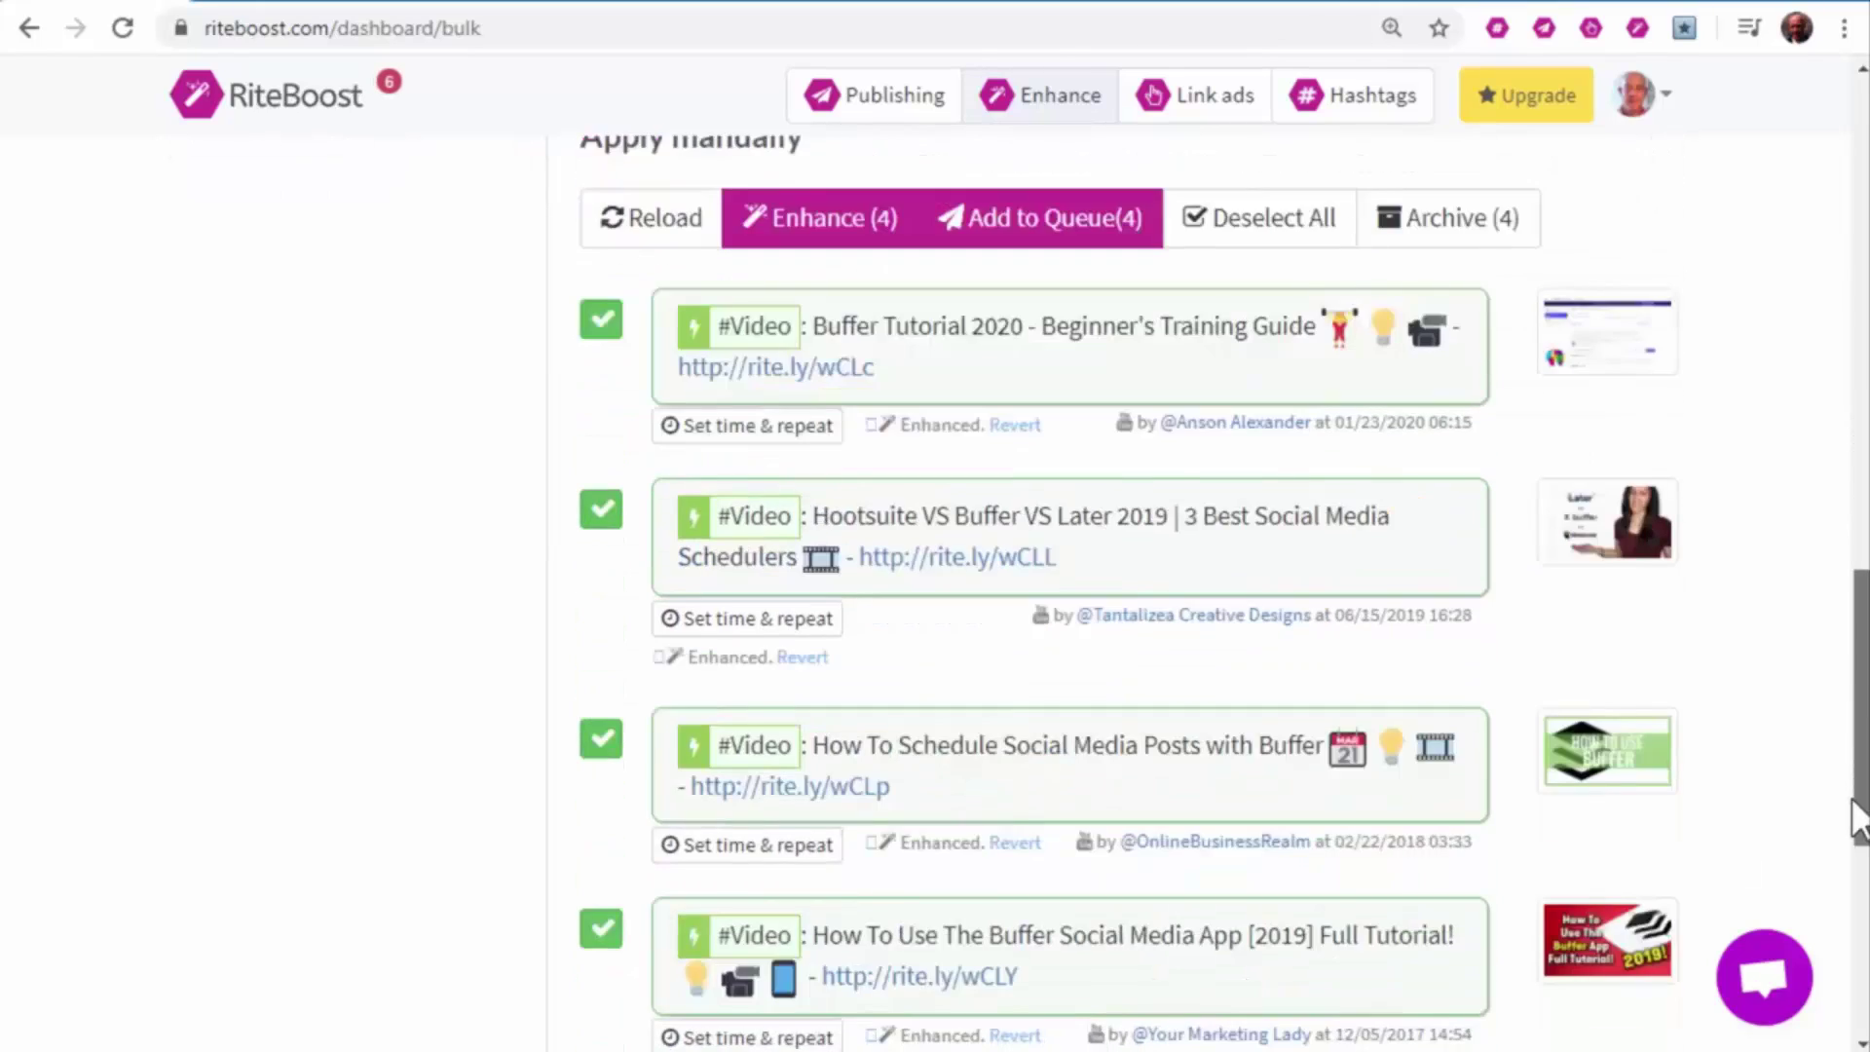
# Open the first post for editing and turn the word Tutorial into a hashtag
pyautogui.click(978, 355)
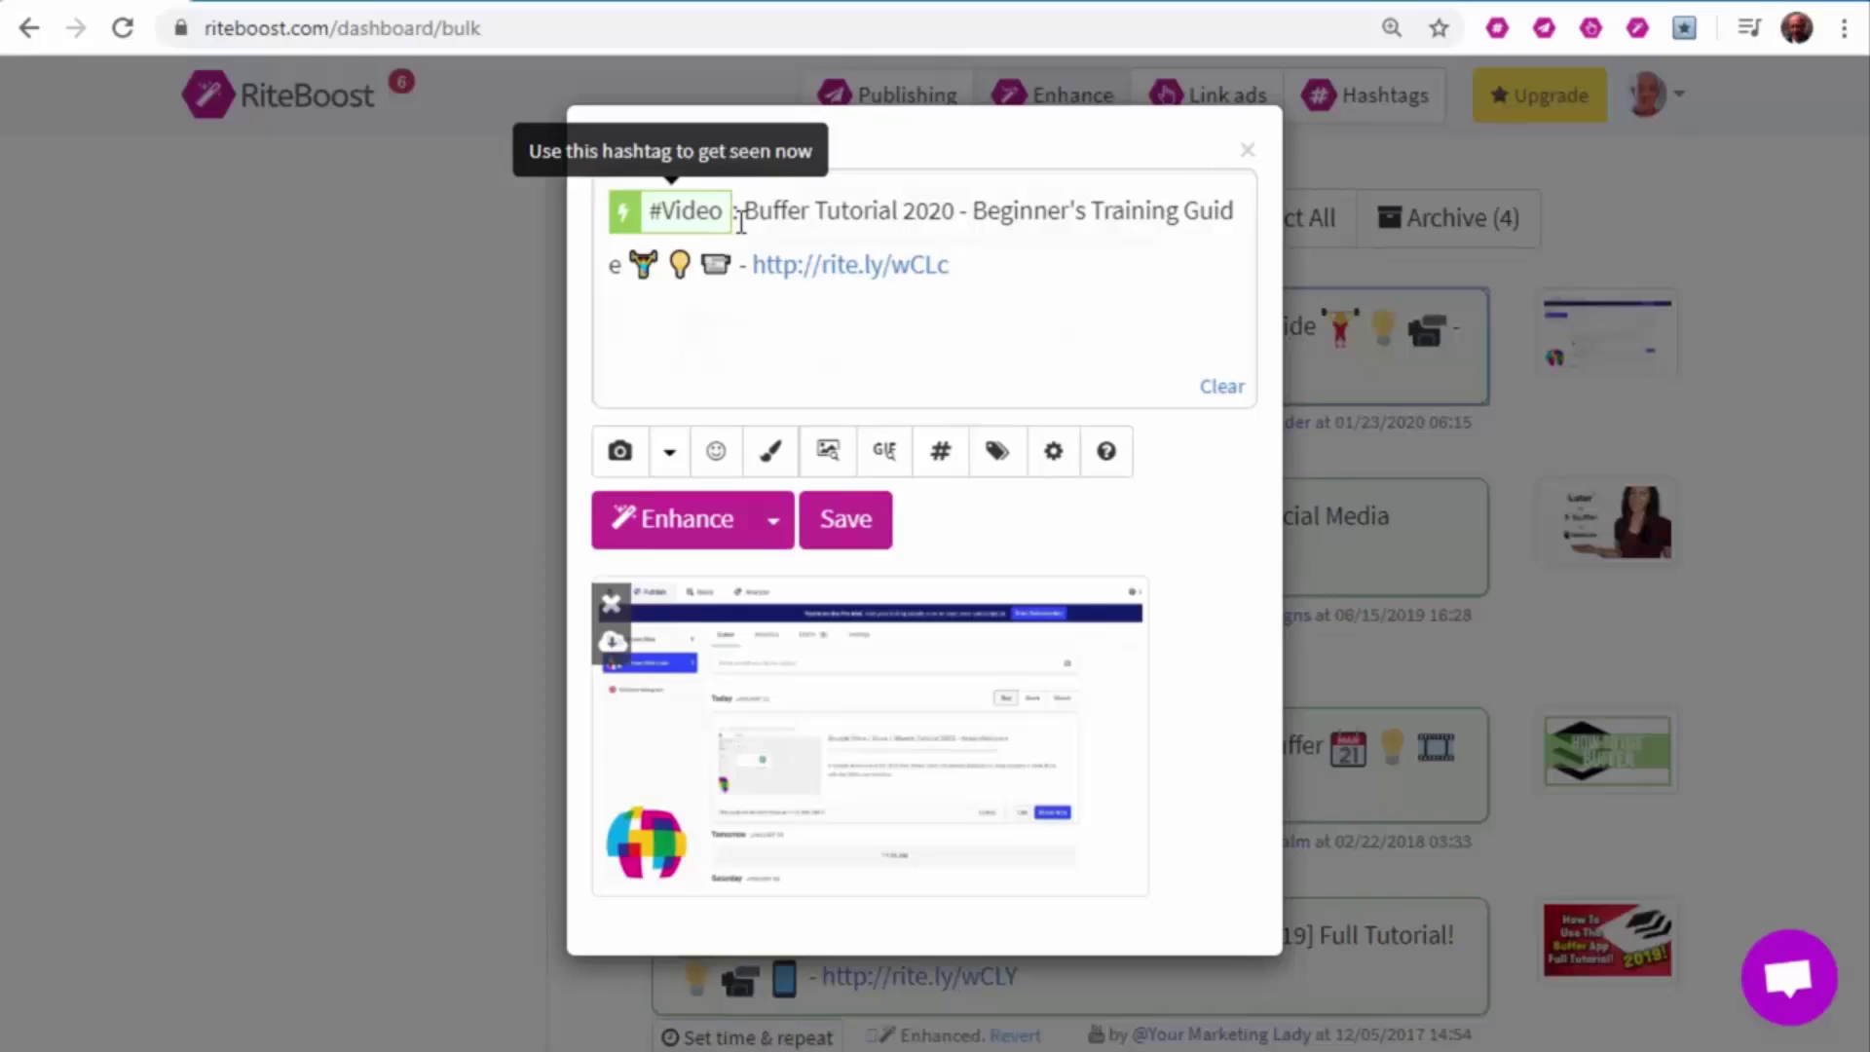
pyautogui.click(818, 210)
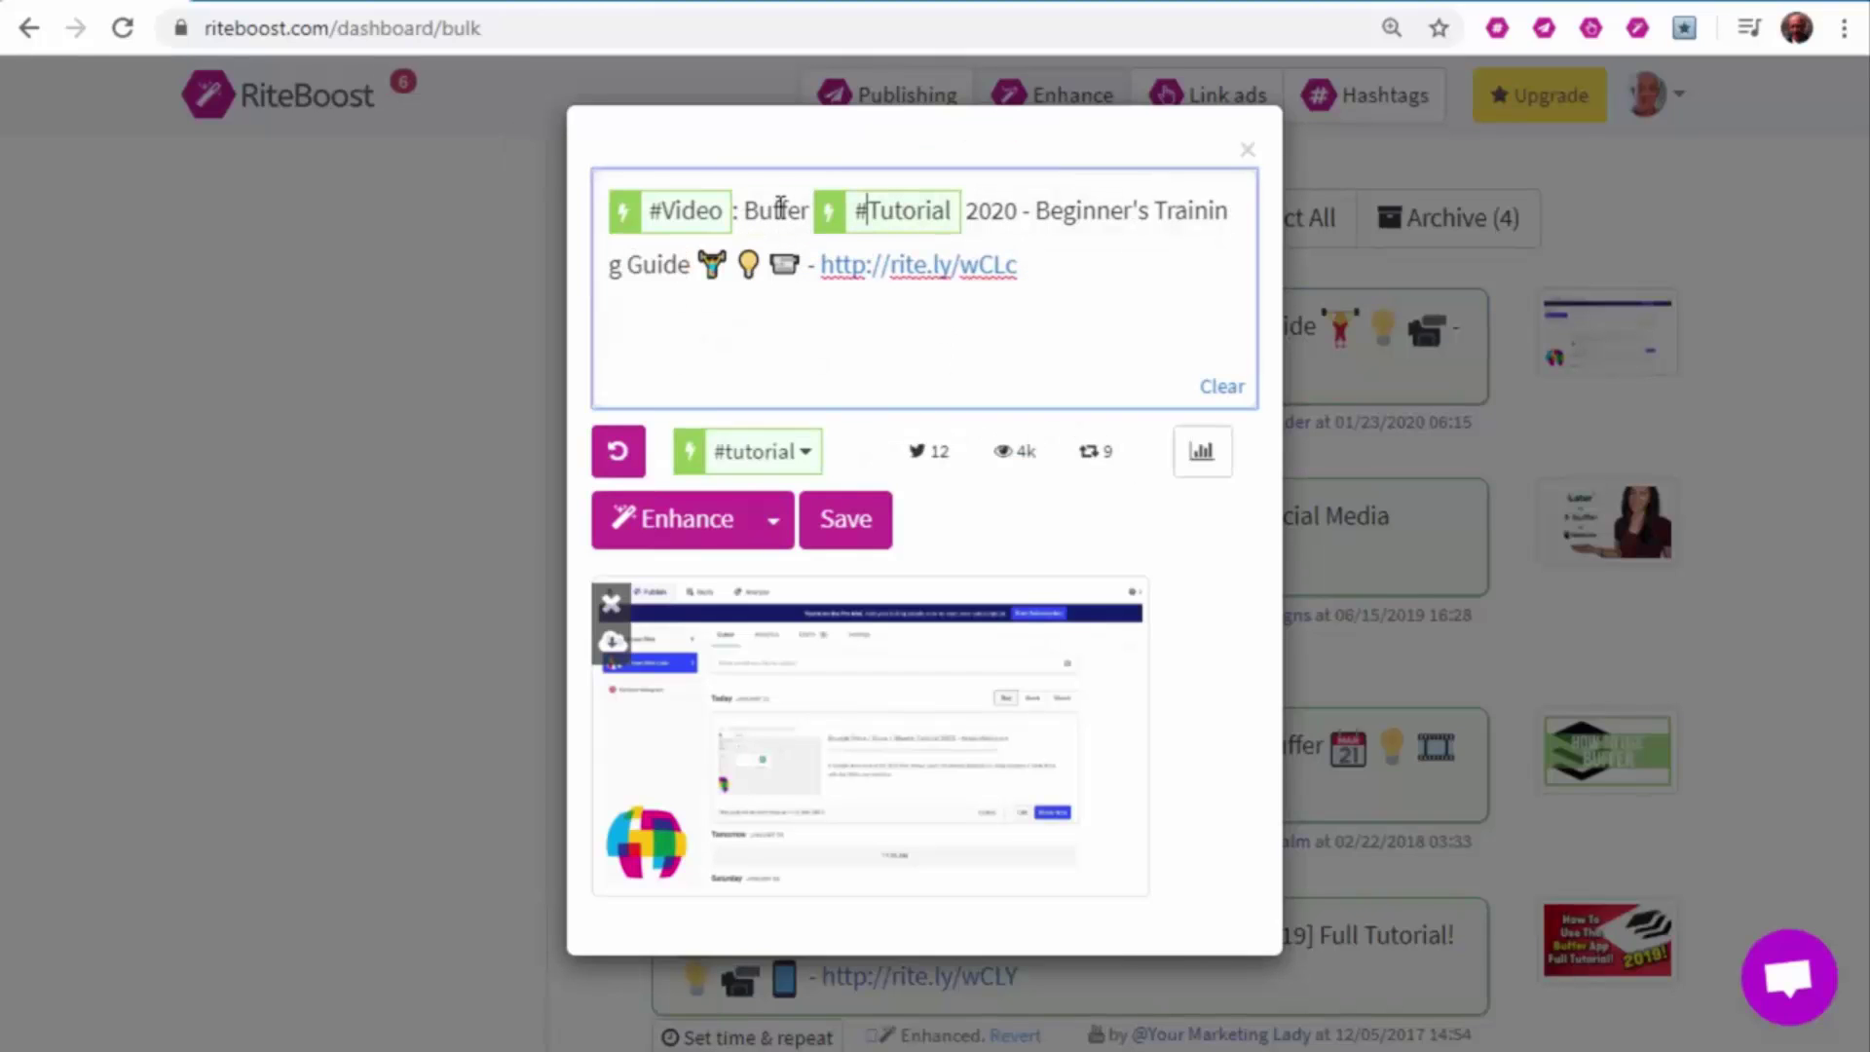
pyautogui.click(782, 209)
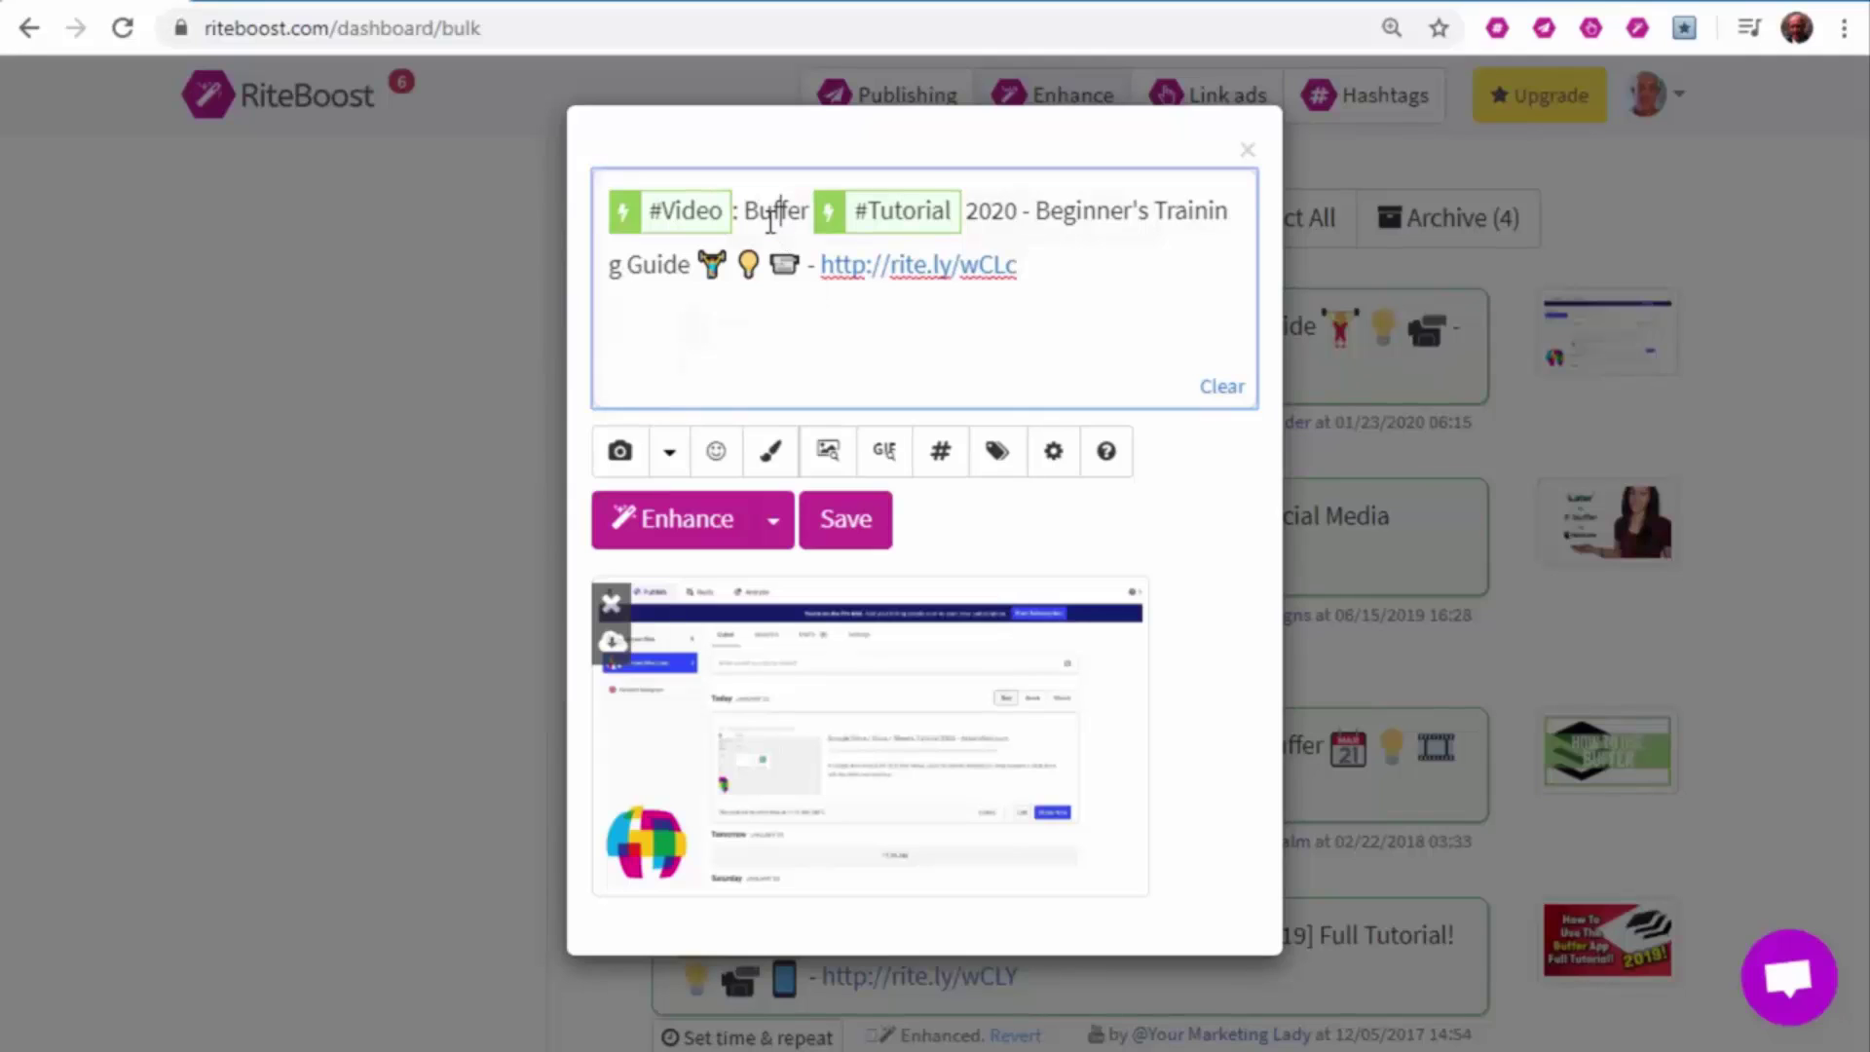
# Add #socialmedia and #digitalmarketing from the Buffer hashtag suggestions
pyautogui.click(943, 456)
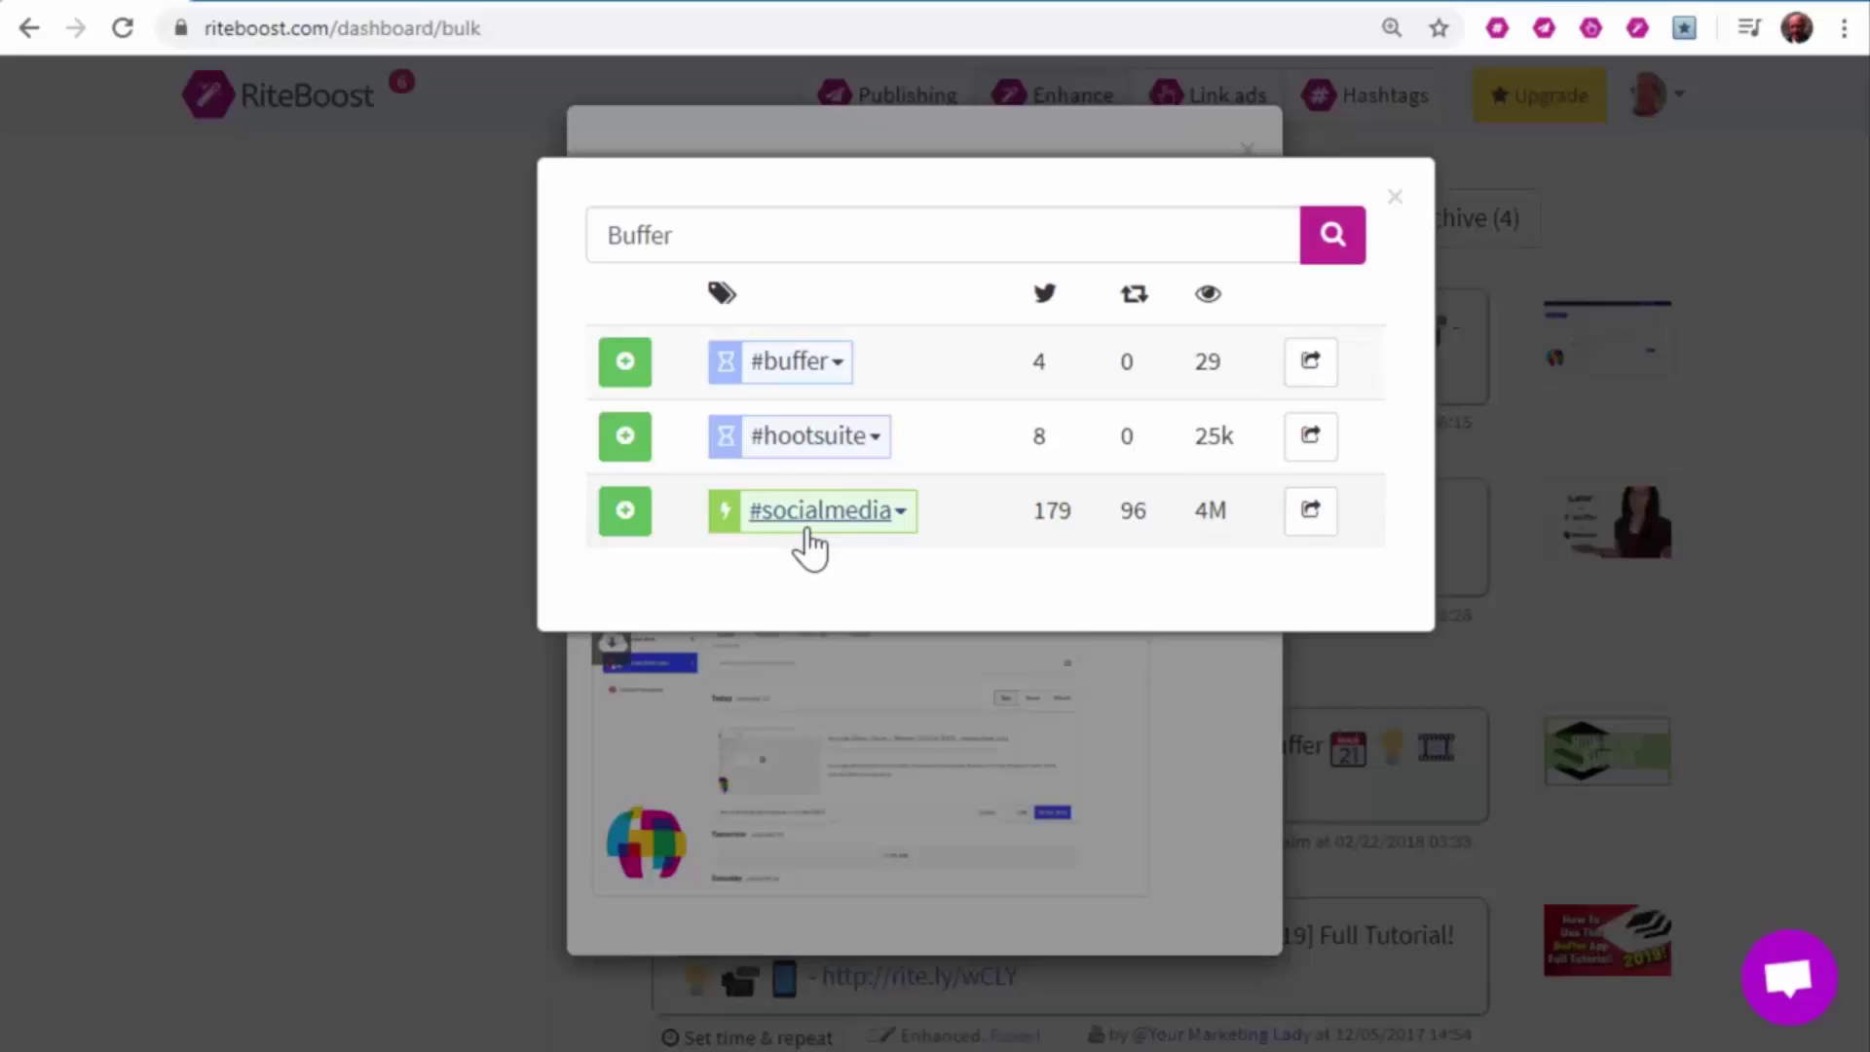
pyautogui.click(618, 522)
pyautogui.click(902, 514)
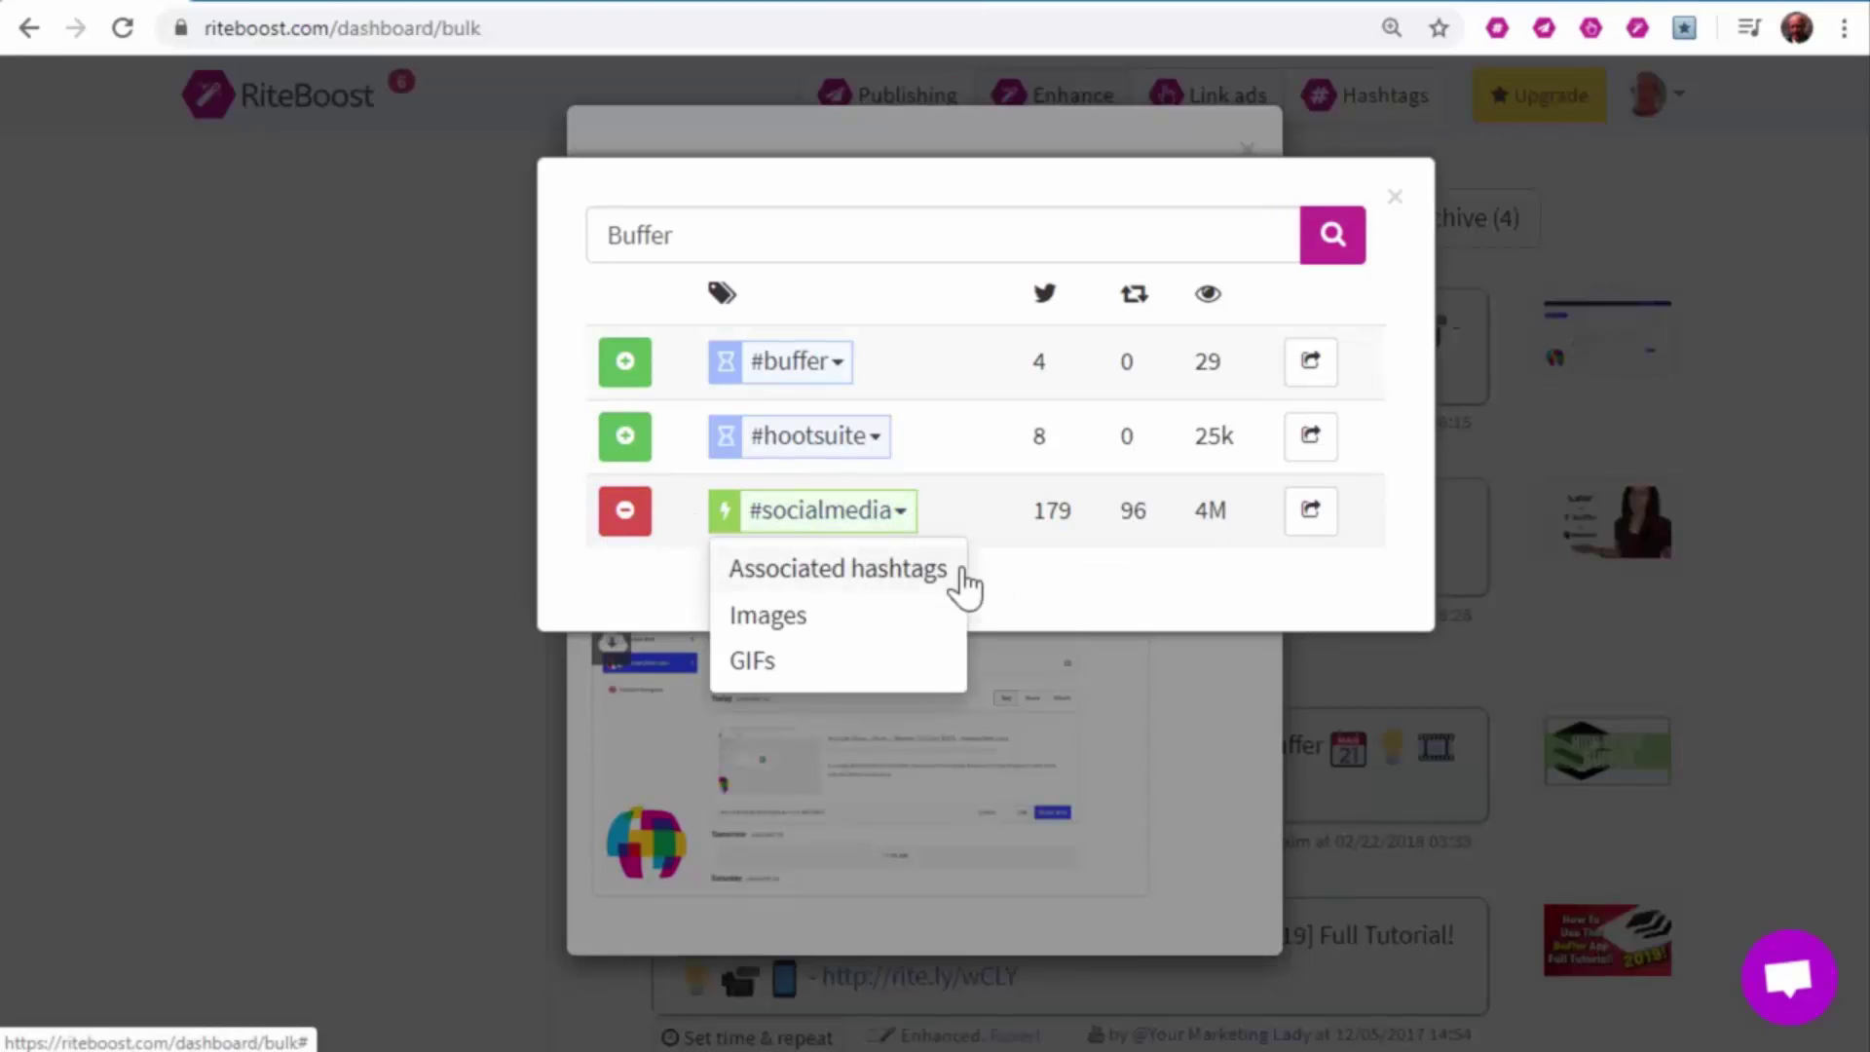
pyautogui.click(819, 576)
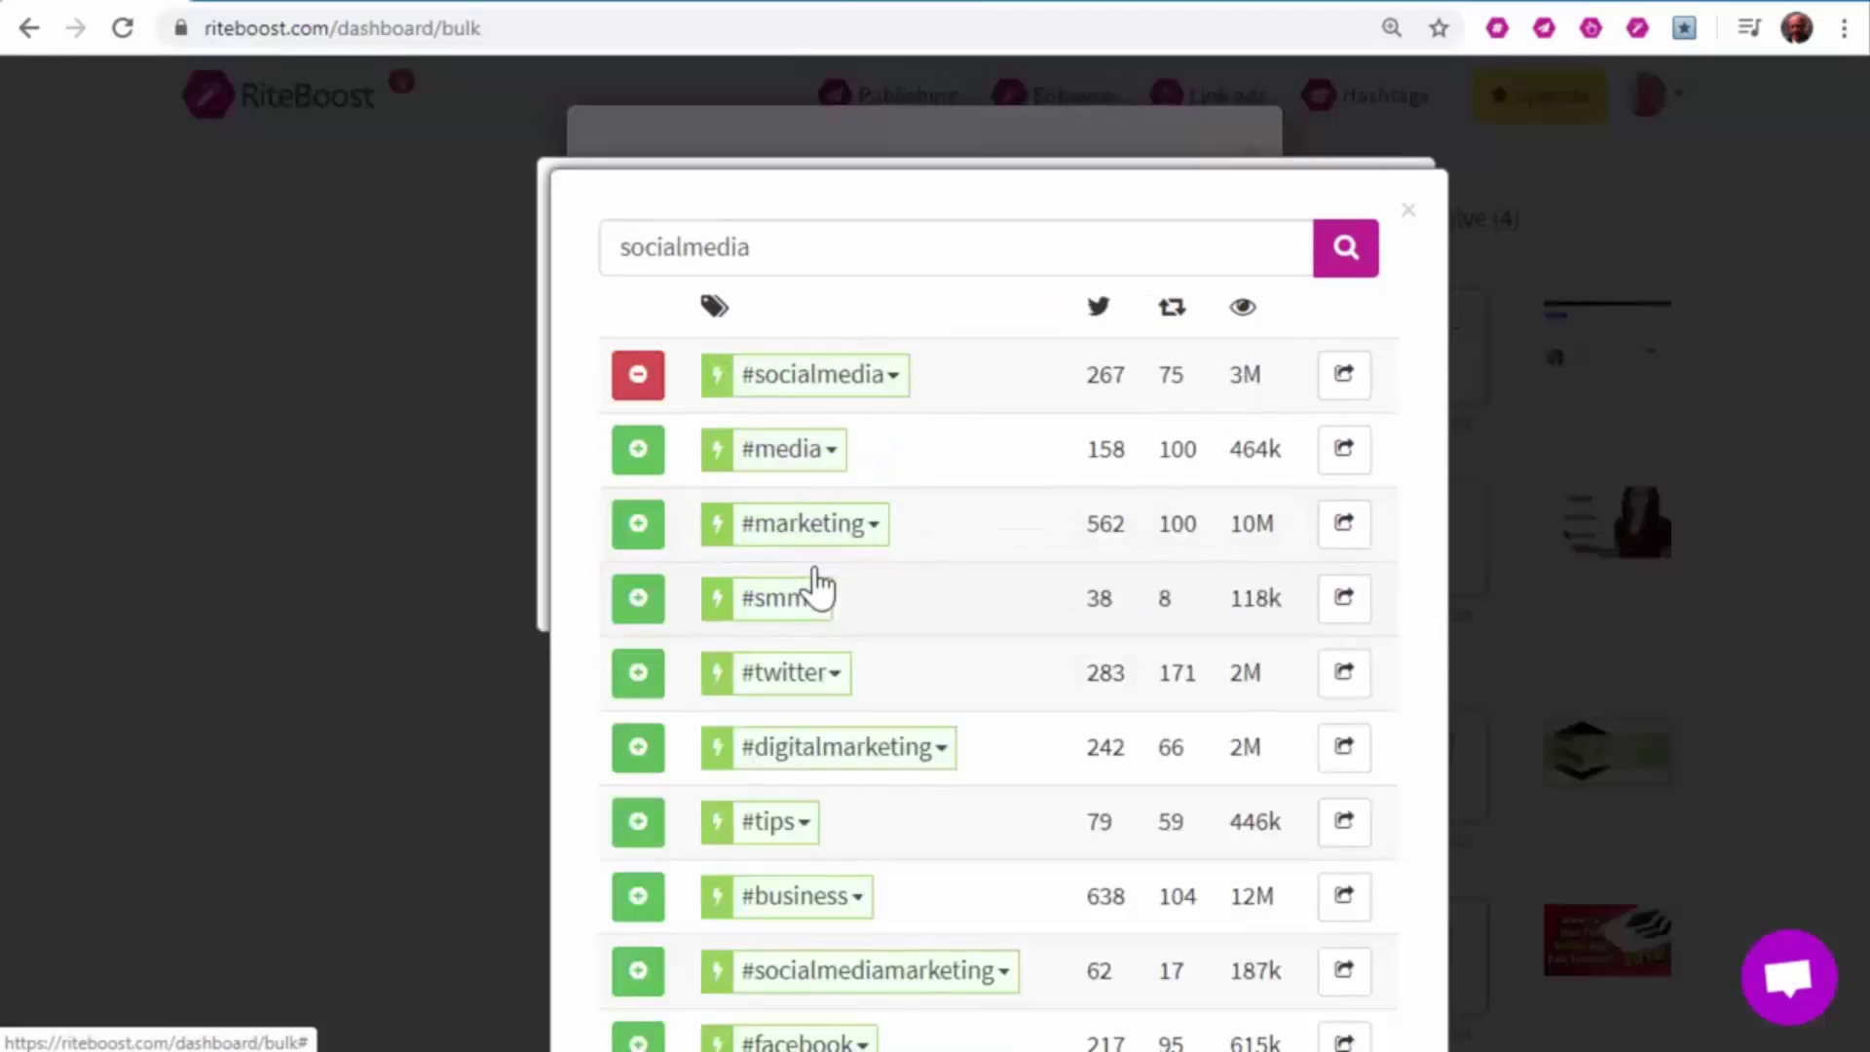
pyautogui.click(637, 747)
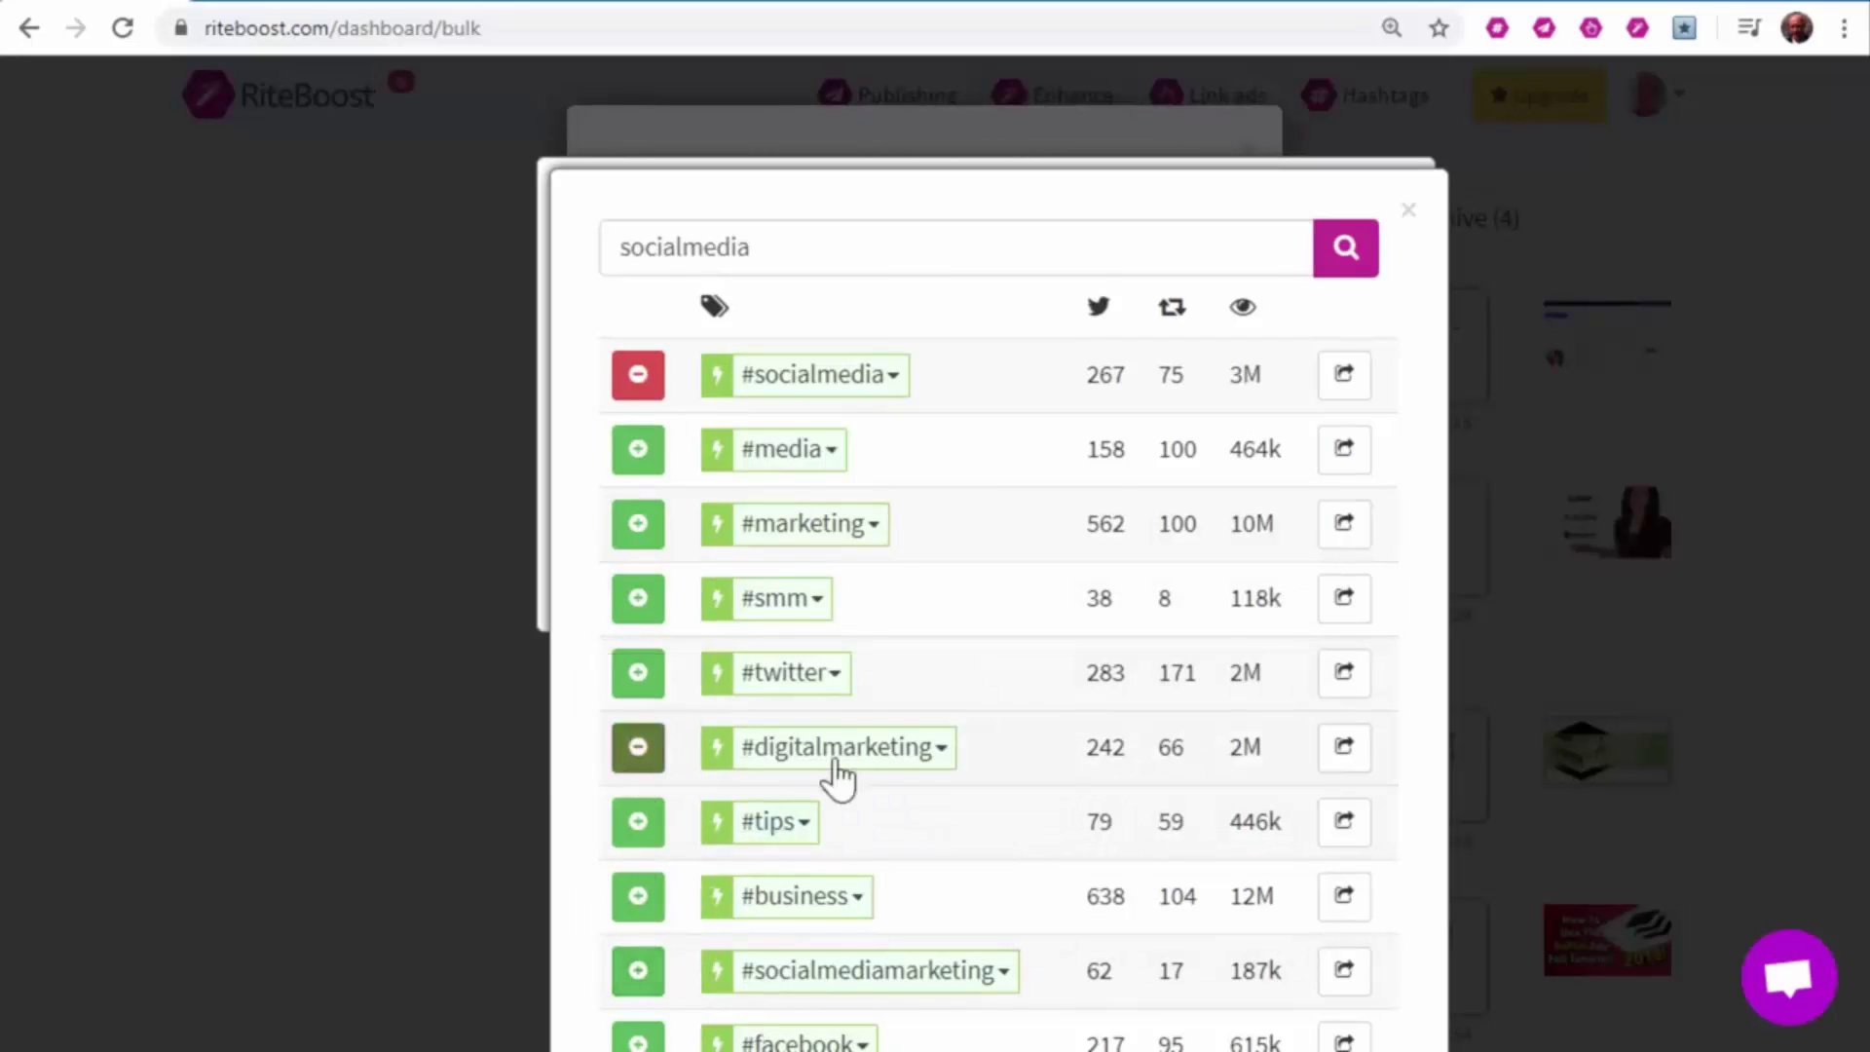
pyautogui.click(1407, 212)
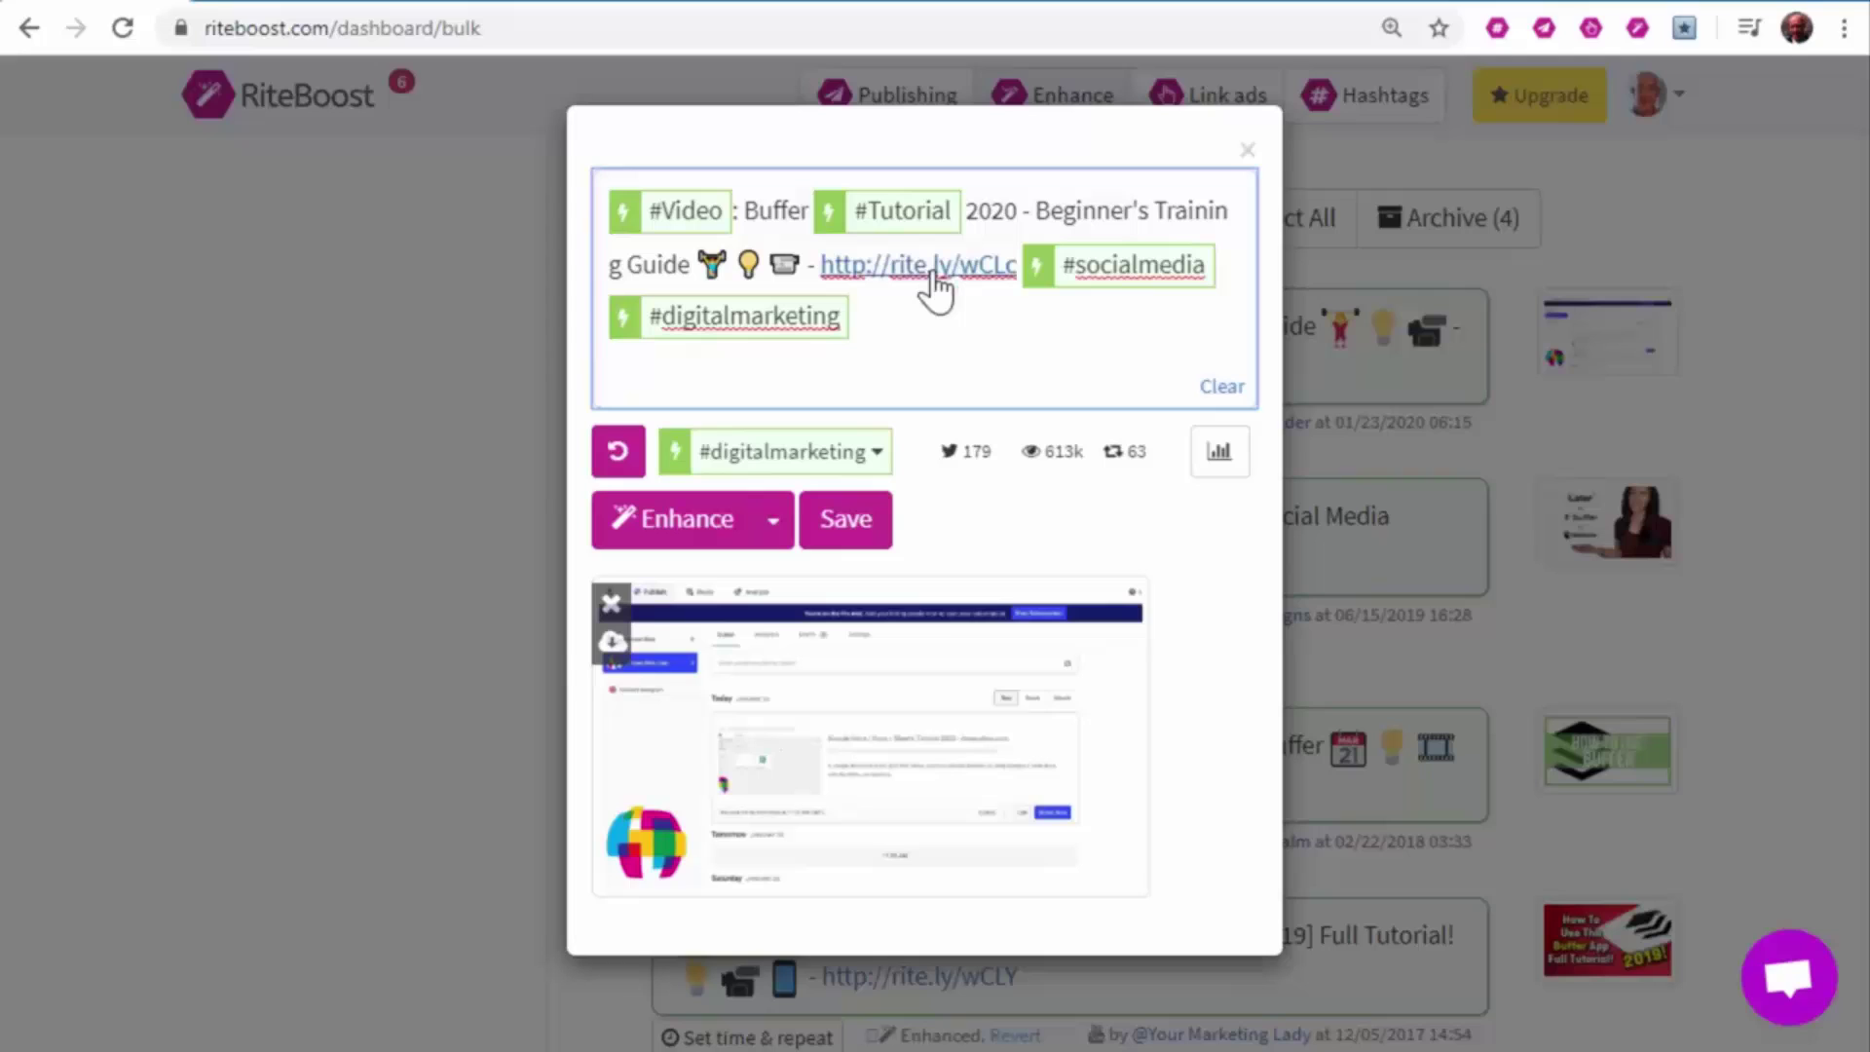
# Open the Buffer tweet on its own page and follow its rite.ly/wCLp link
pyautogui.click(931, 272)
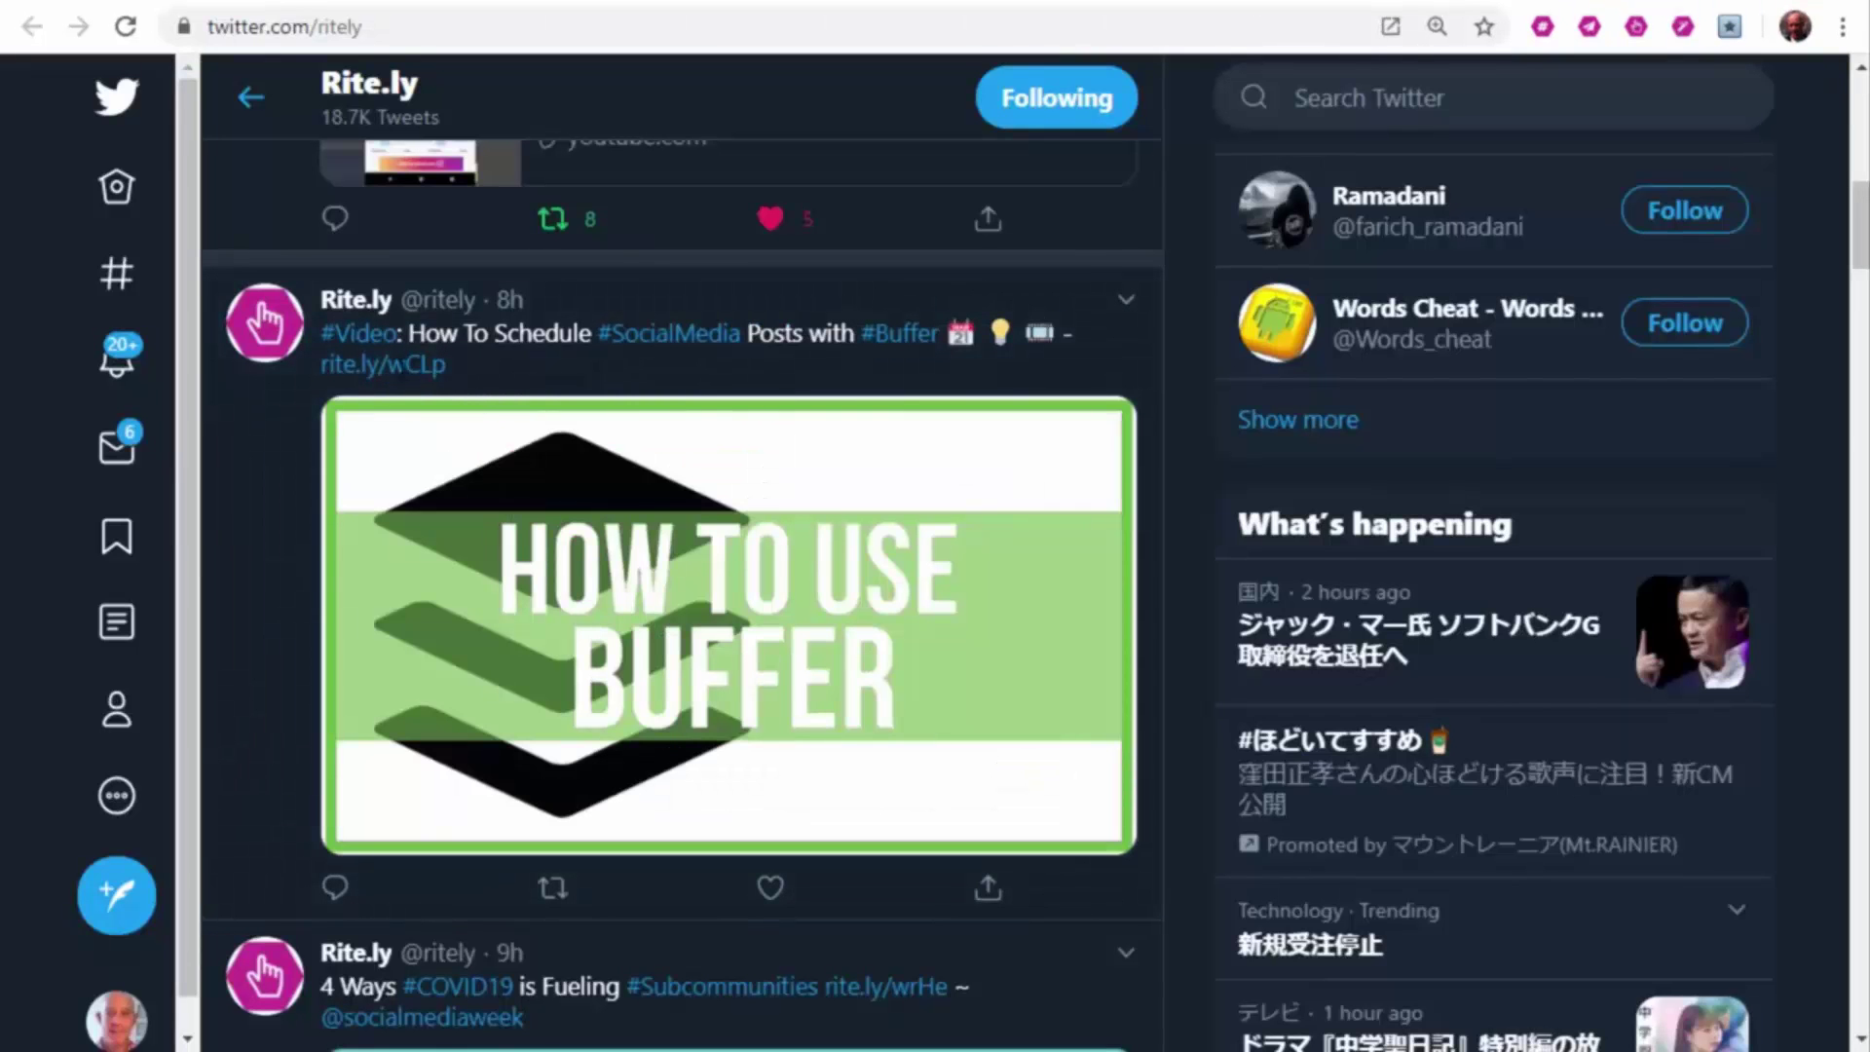
pyautogui.moveTo(489, 368); pyautogui.dragTo(310, 368)
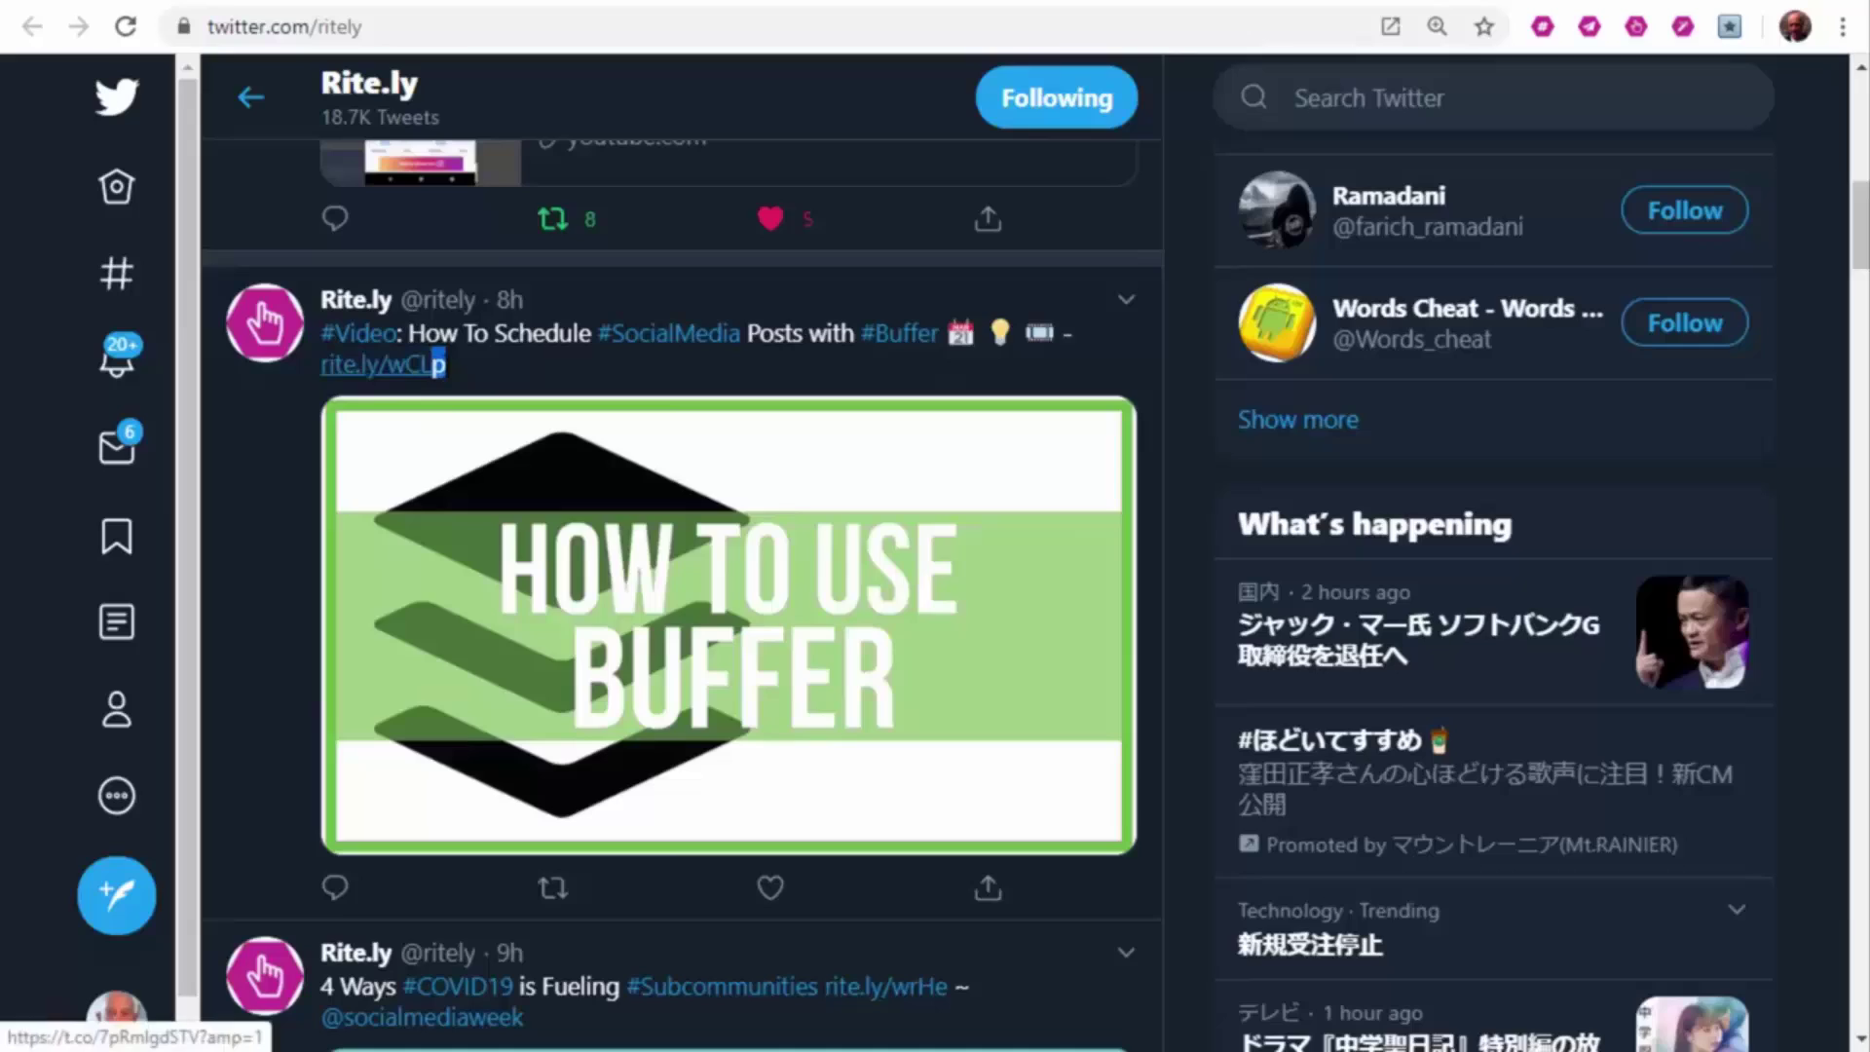
pyautogui.click(460, 378)
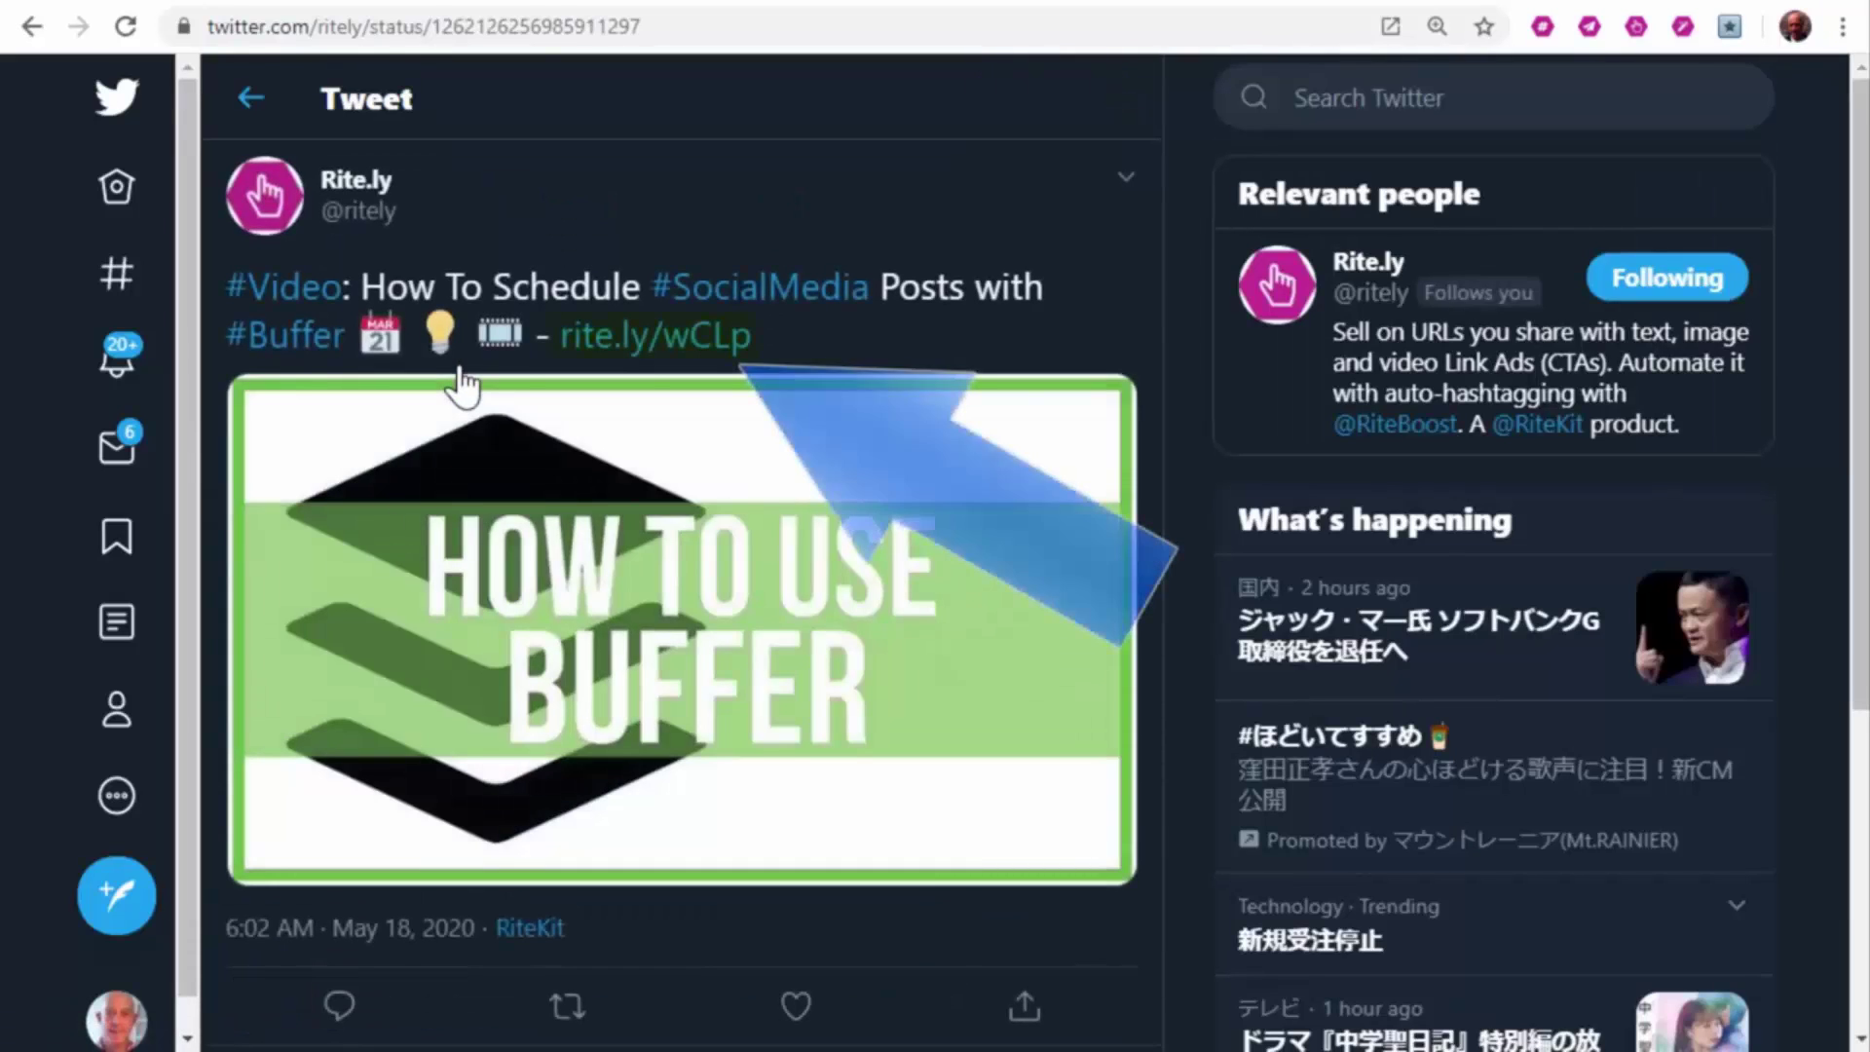
pyautogui.click(661, 349)
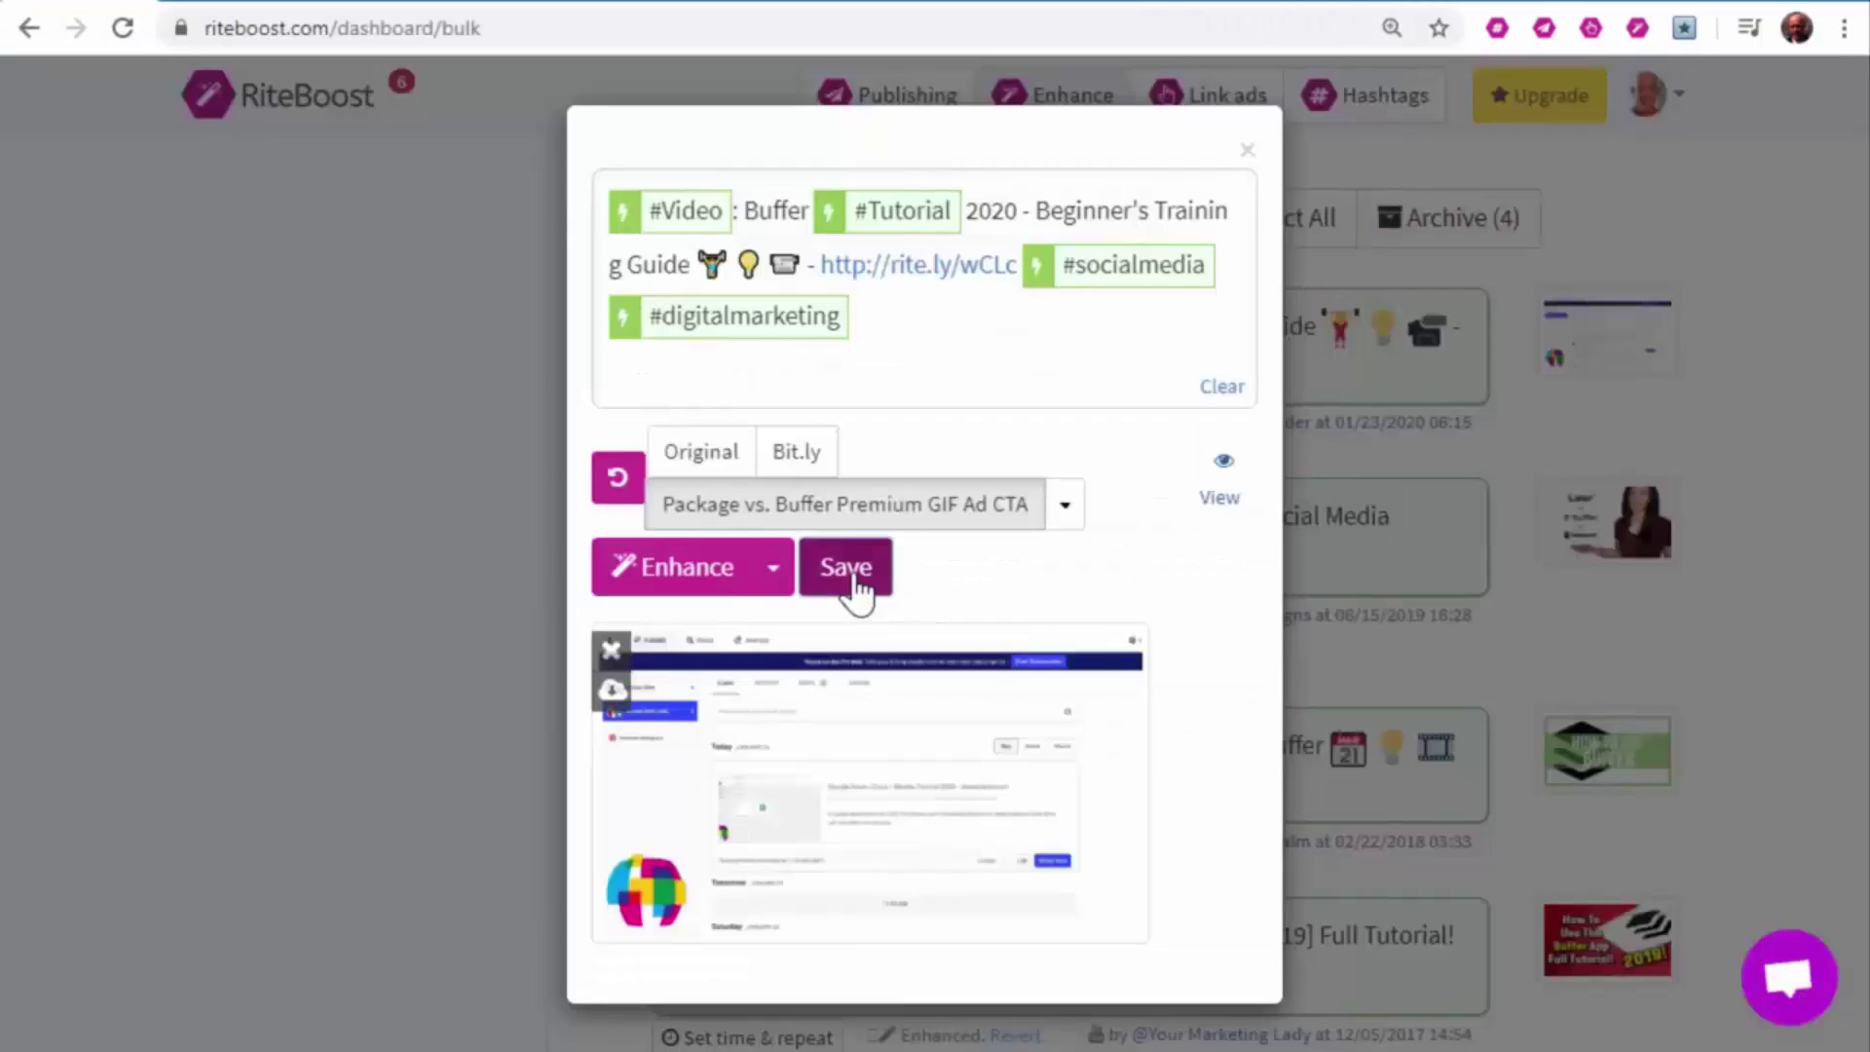
# Close the post editor and add all four enhanced posts to the queue
pyautogui.click(852, 573)
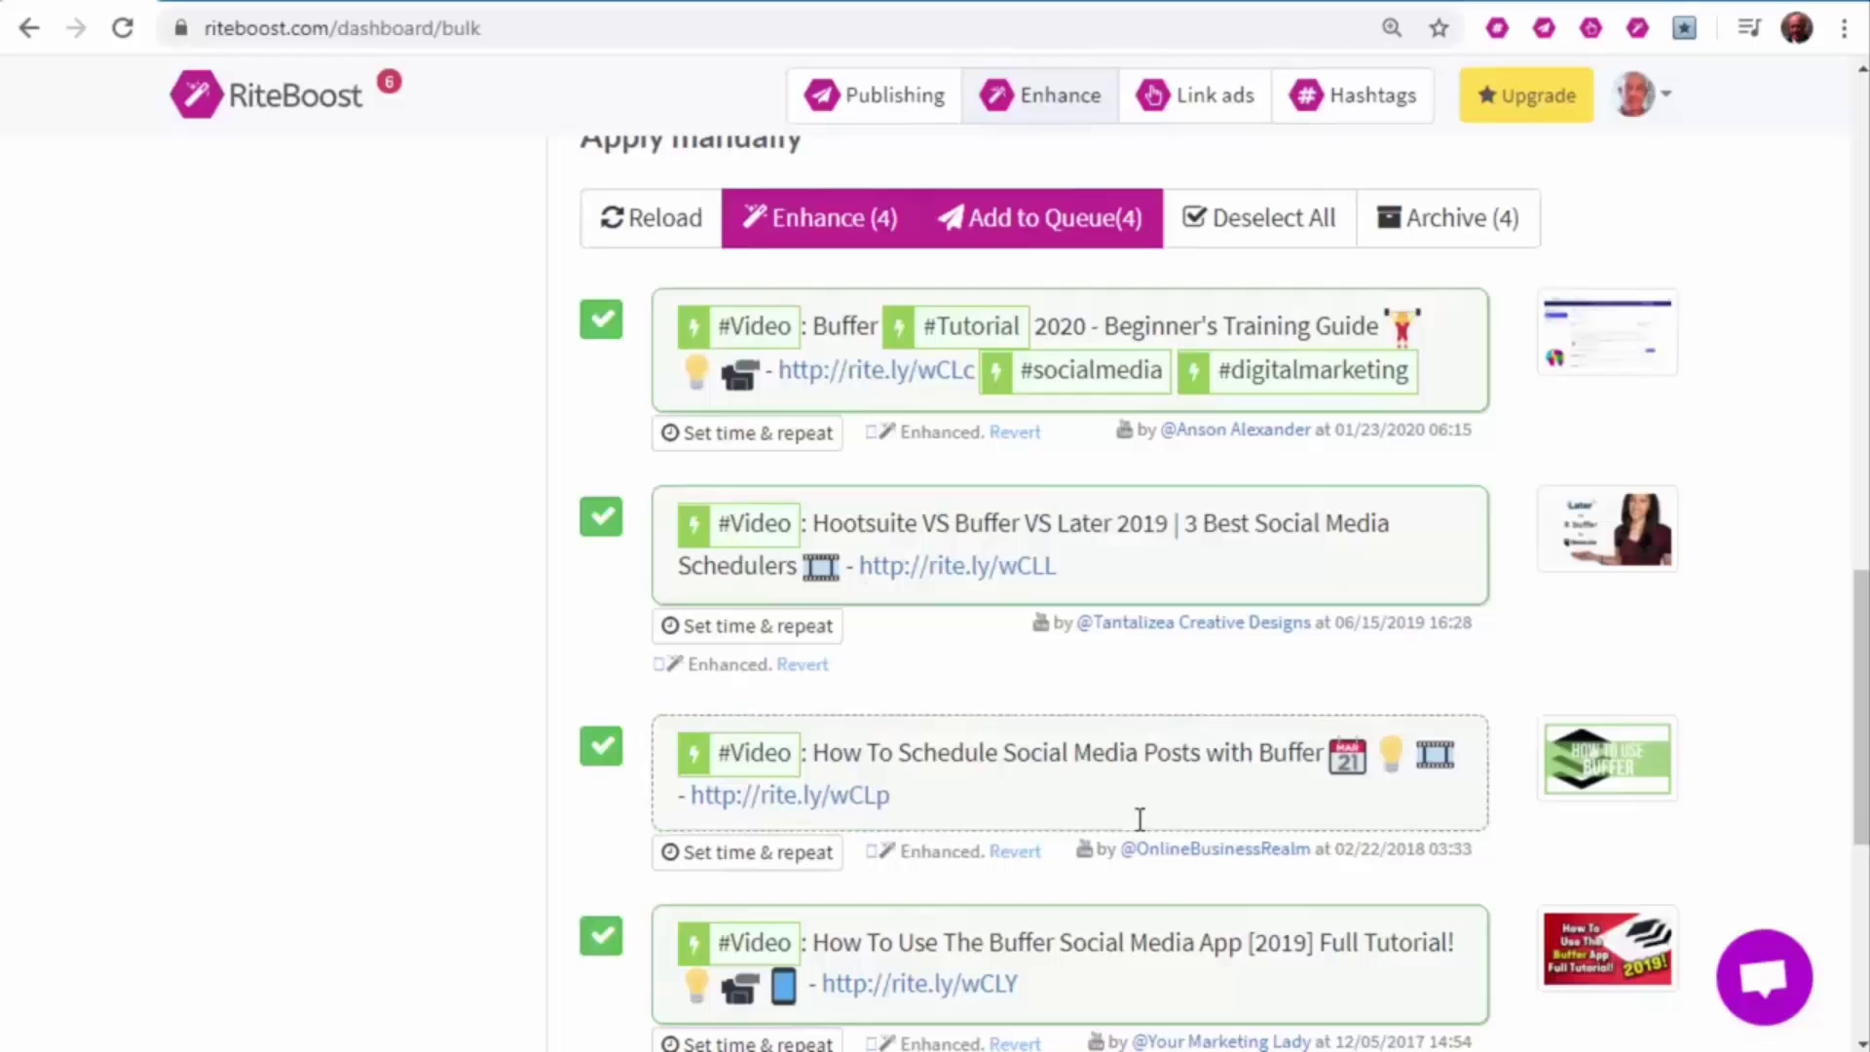
pyautogui.scroll(5, 775, 650)
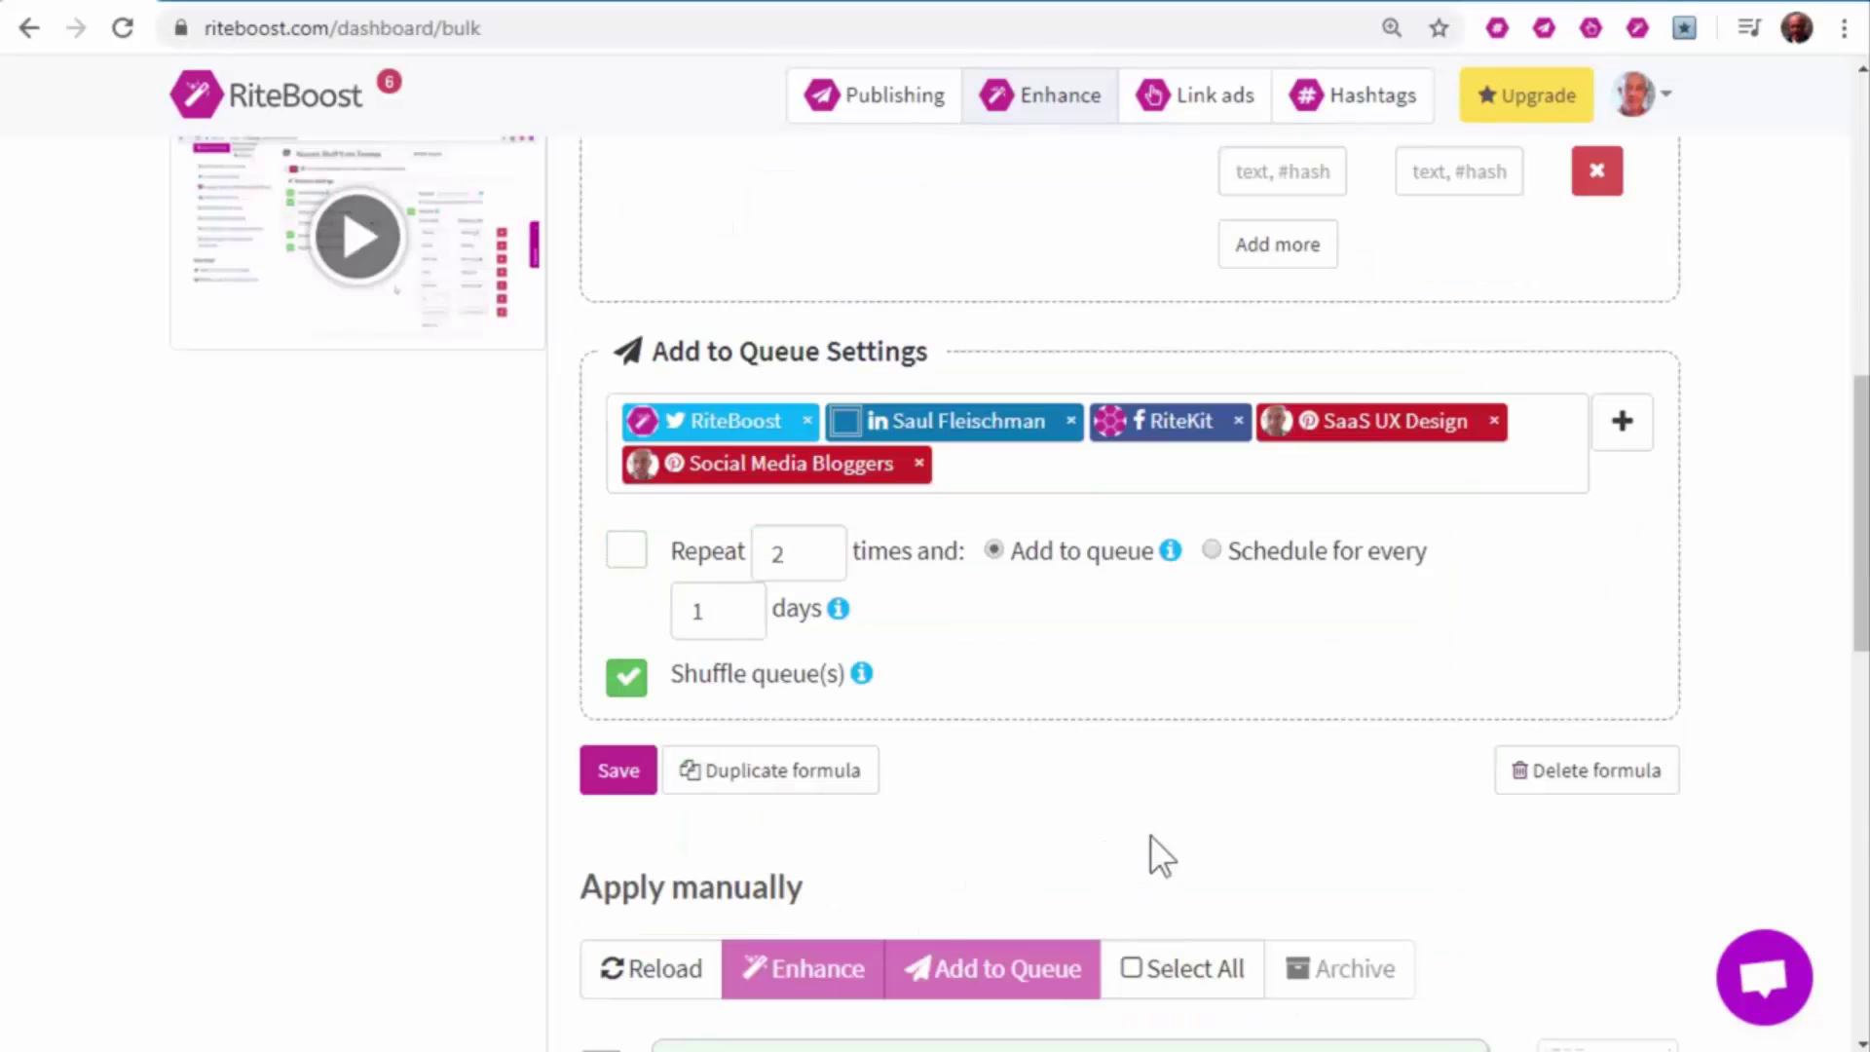
pyautogui.click(1223, 986)
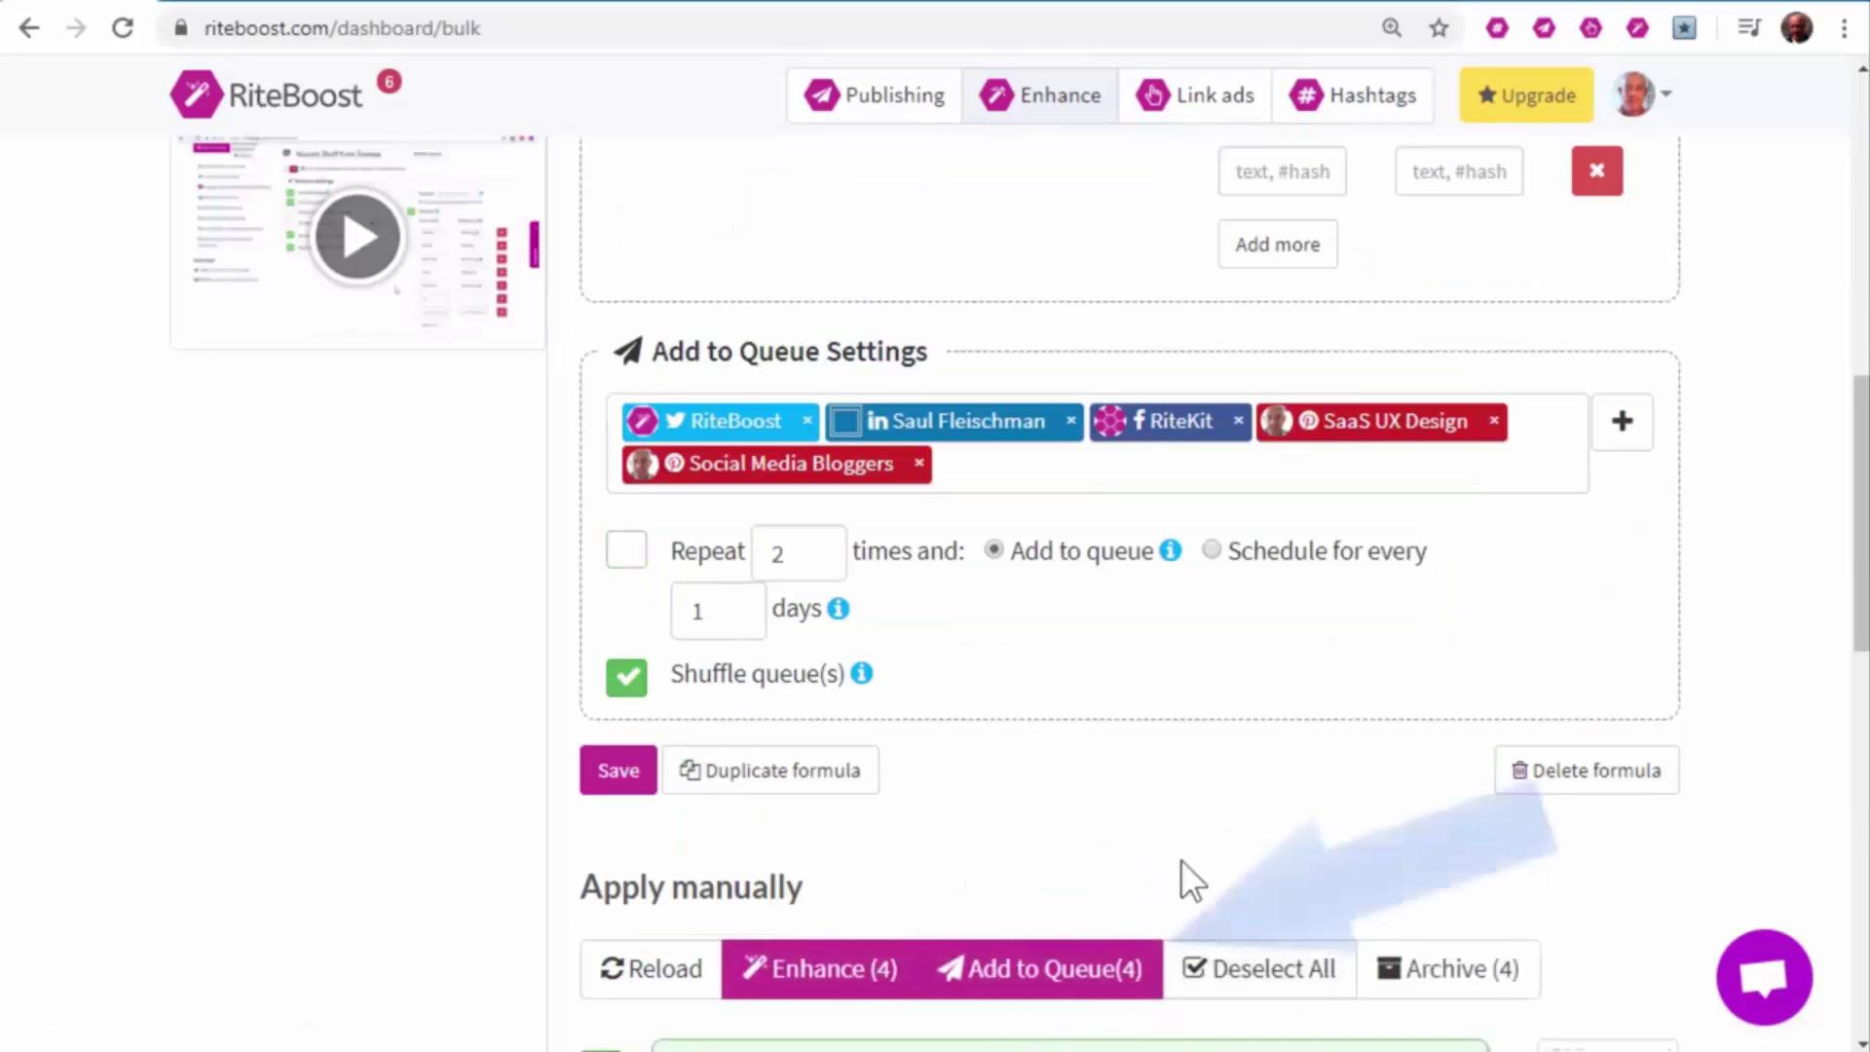
pyautogui.click(1064, 978)
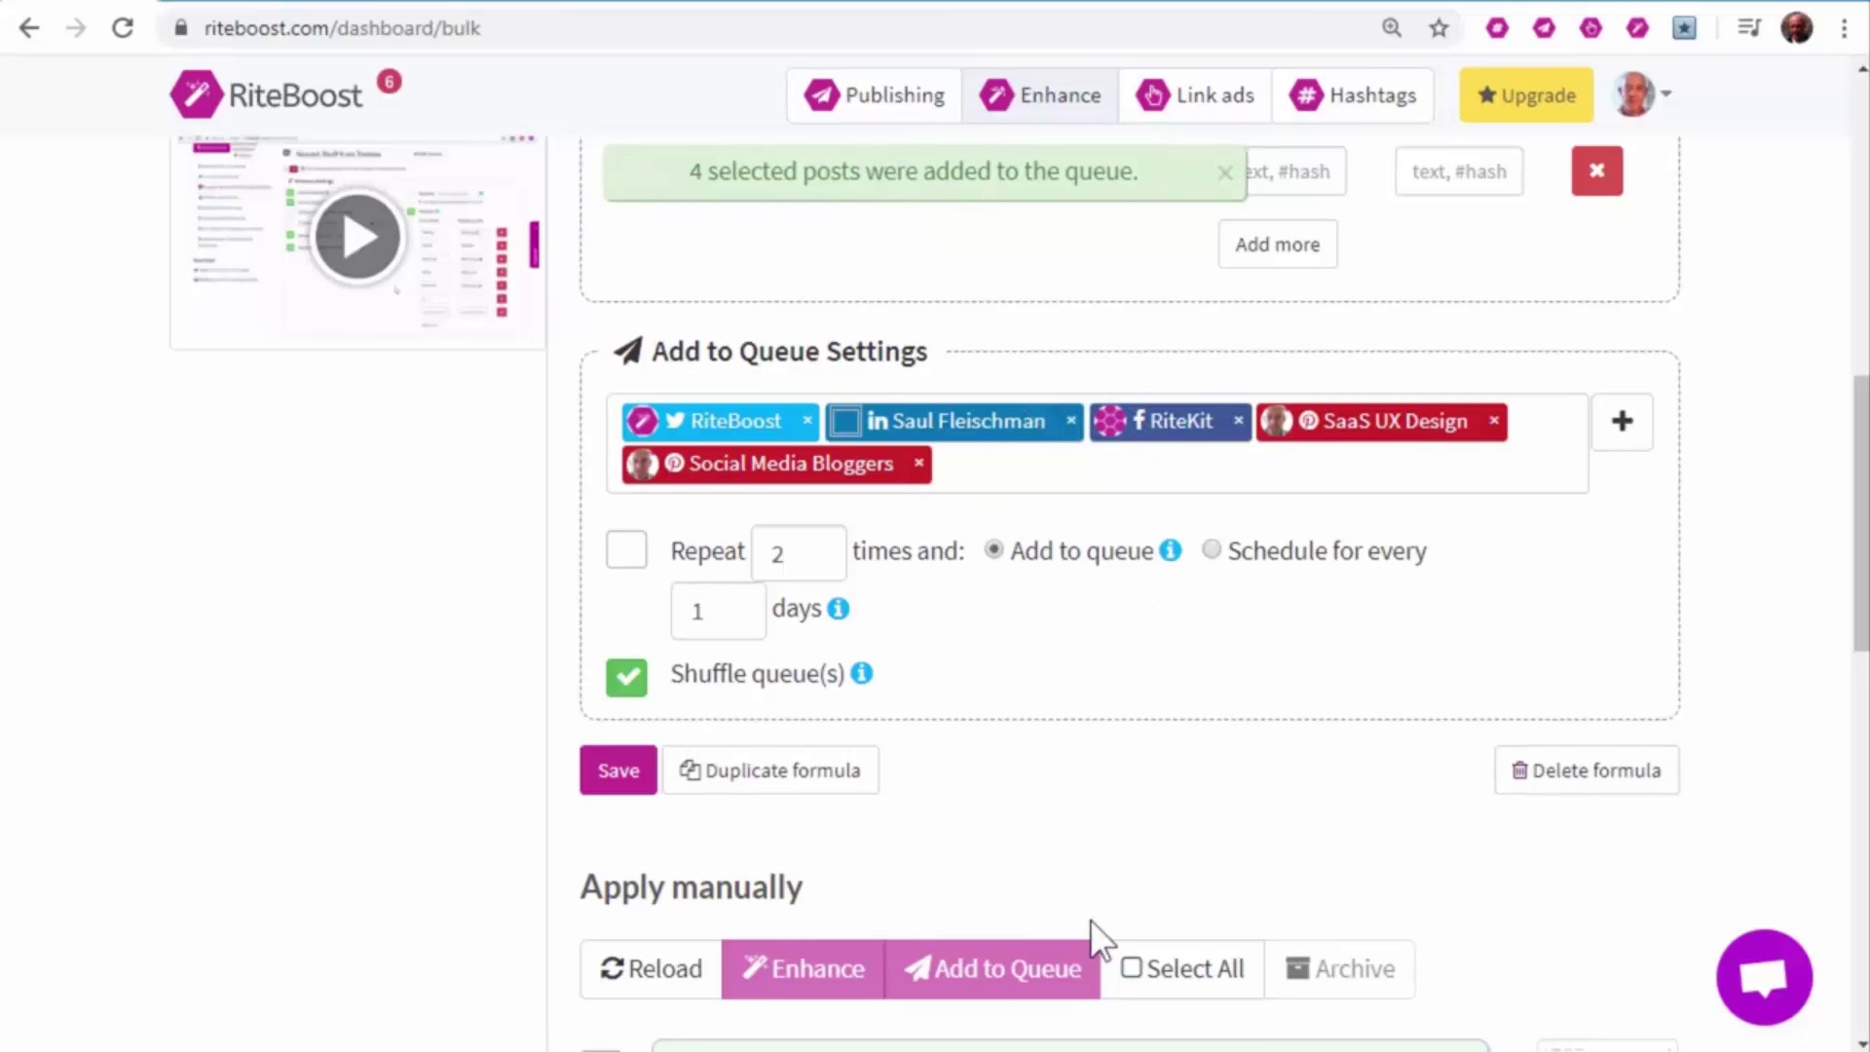
pyautogui.scroll(-2, 1091, 920)
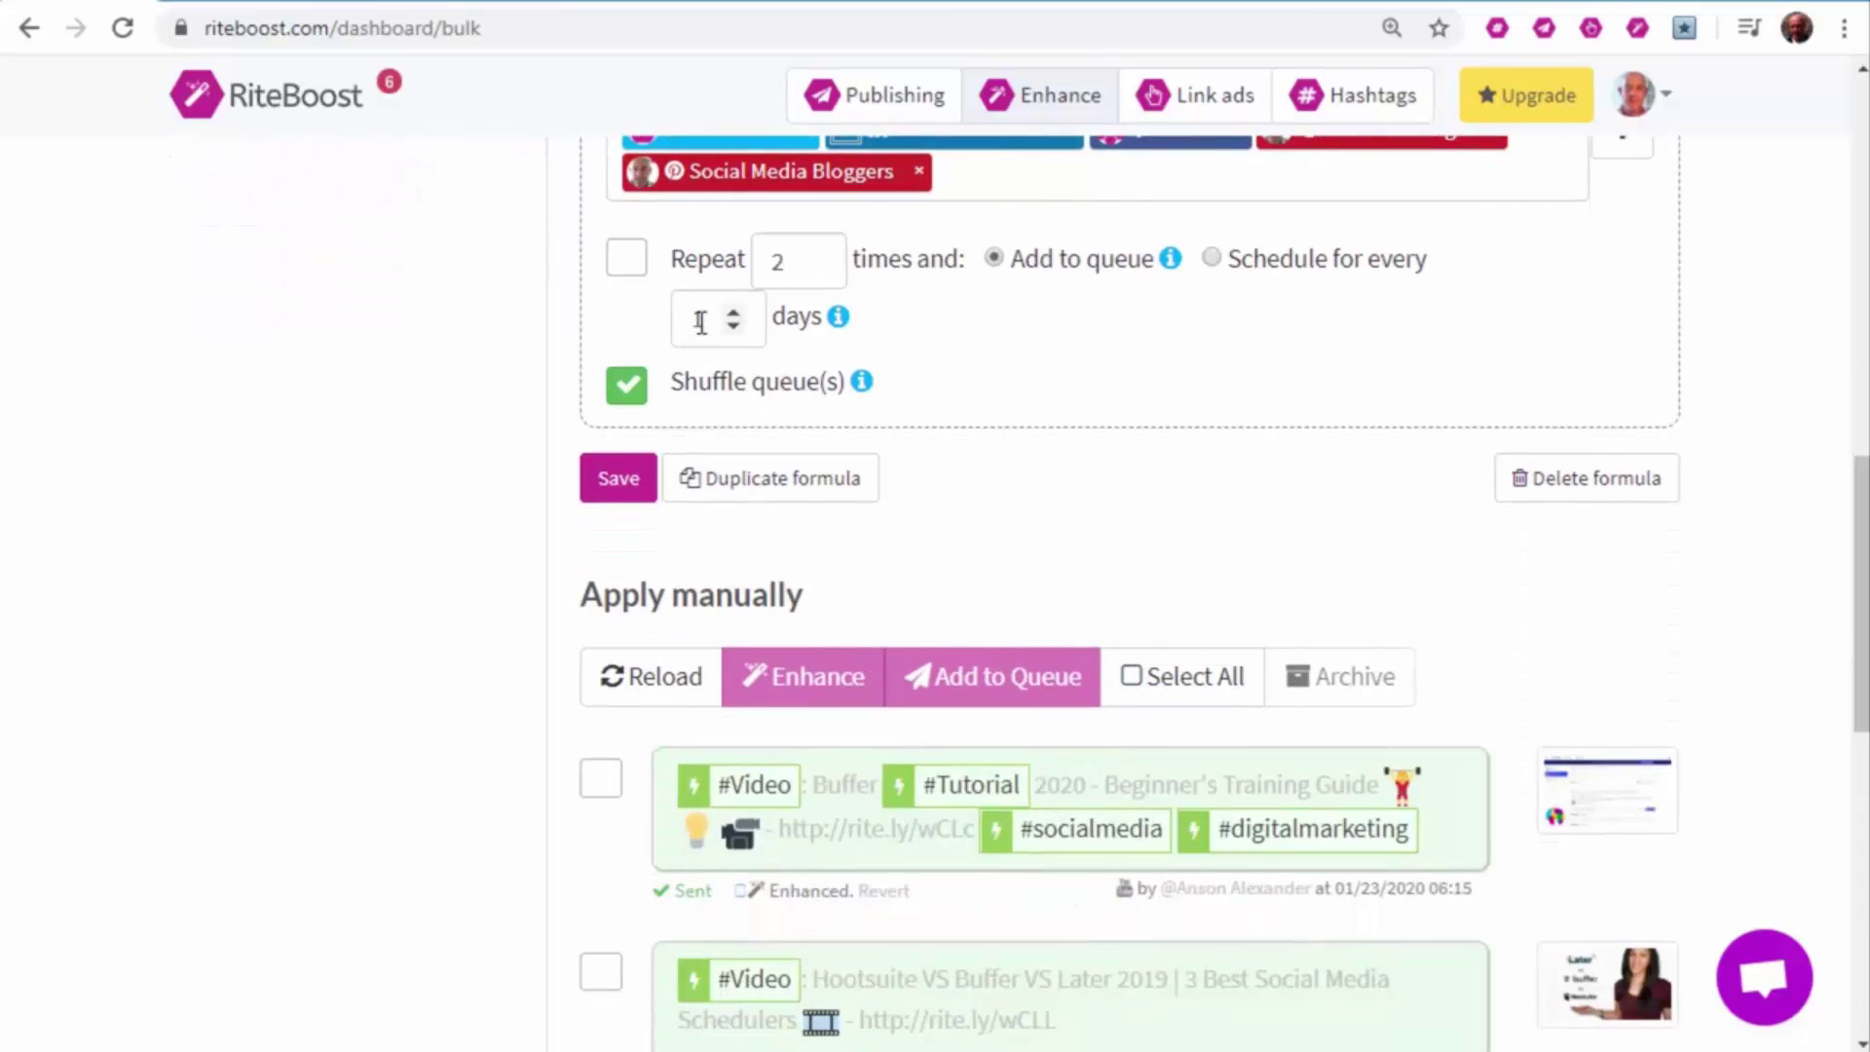
pyautogui.scroll(2, 701, 323)
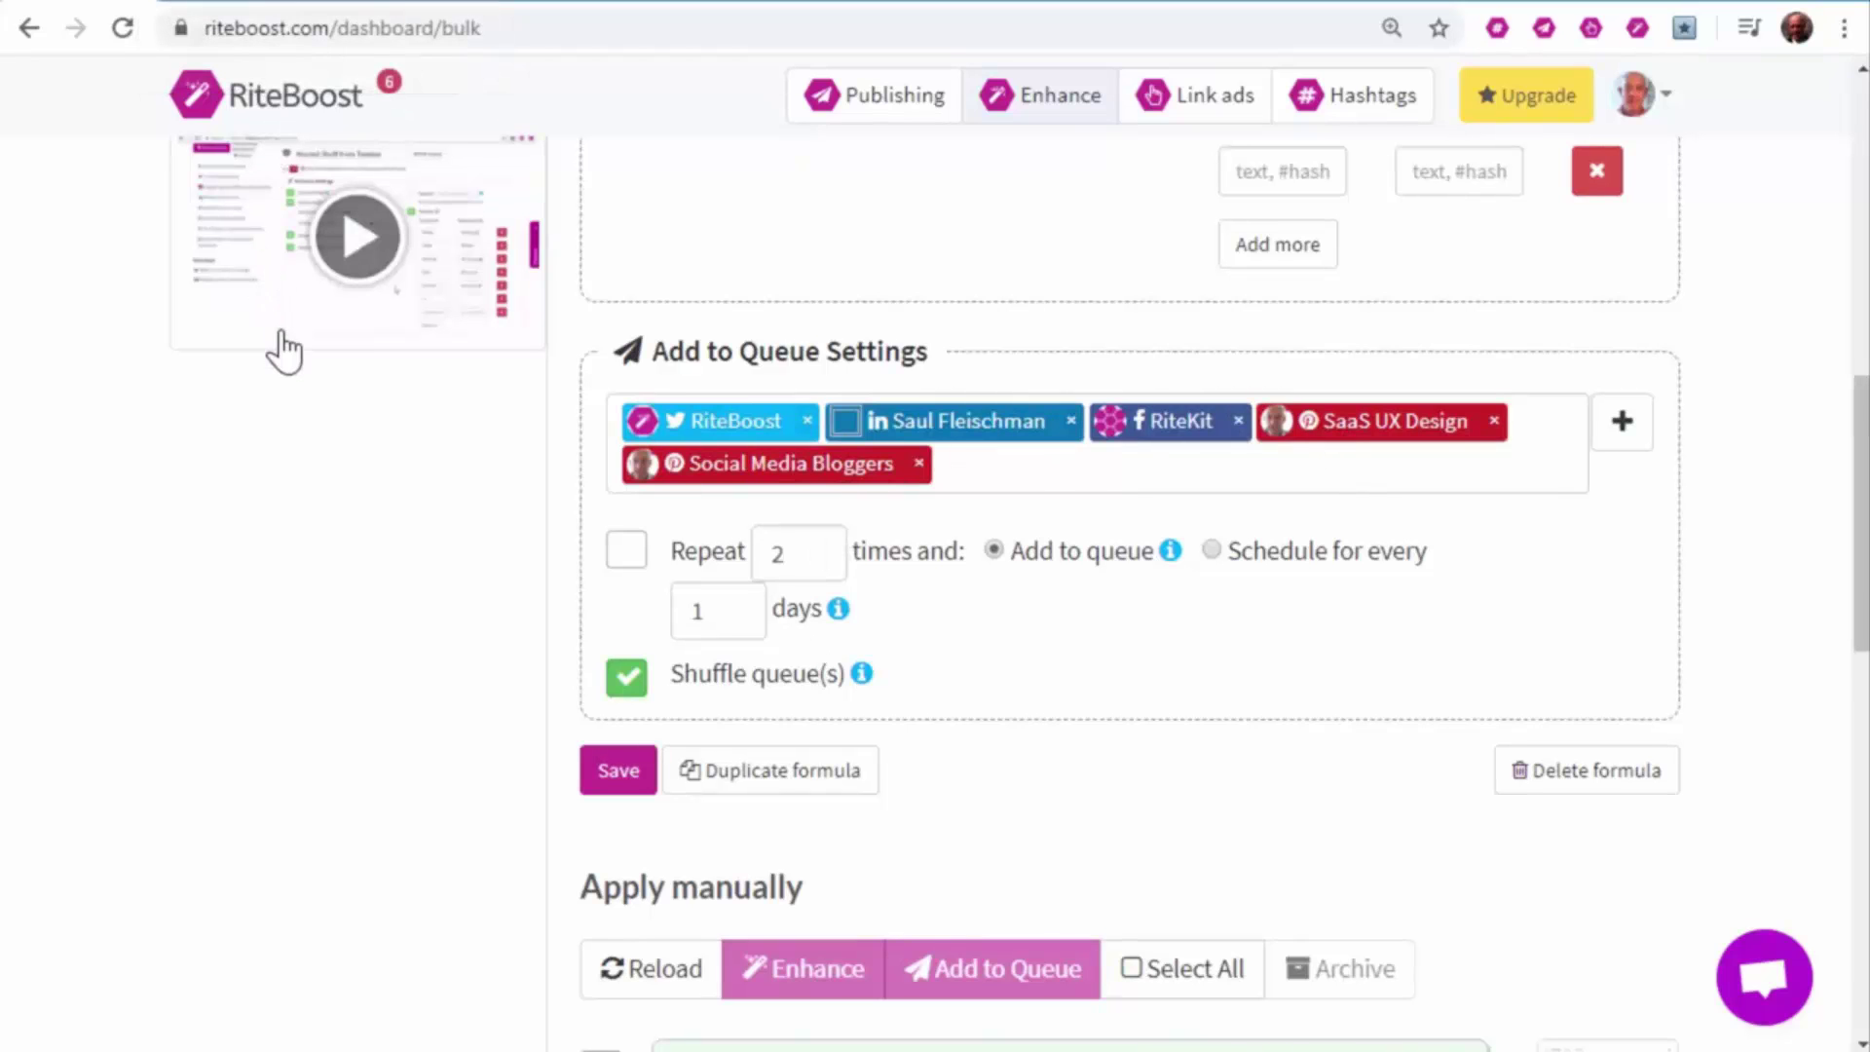
pyautogui.scroll(4, 285, 347)
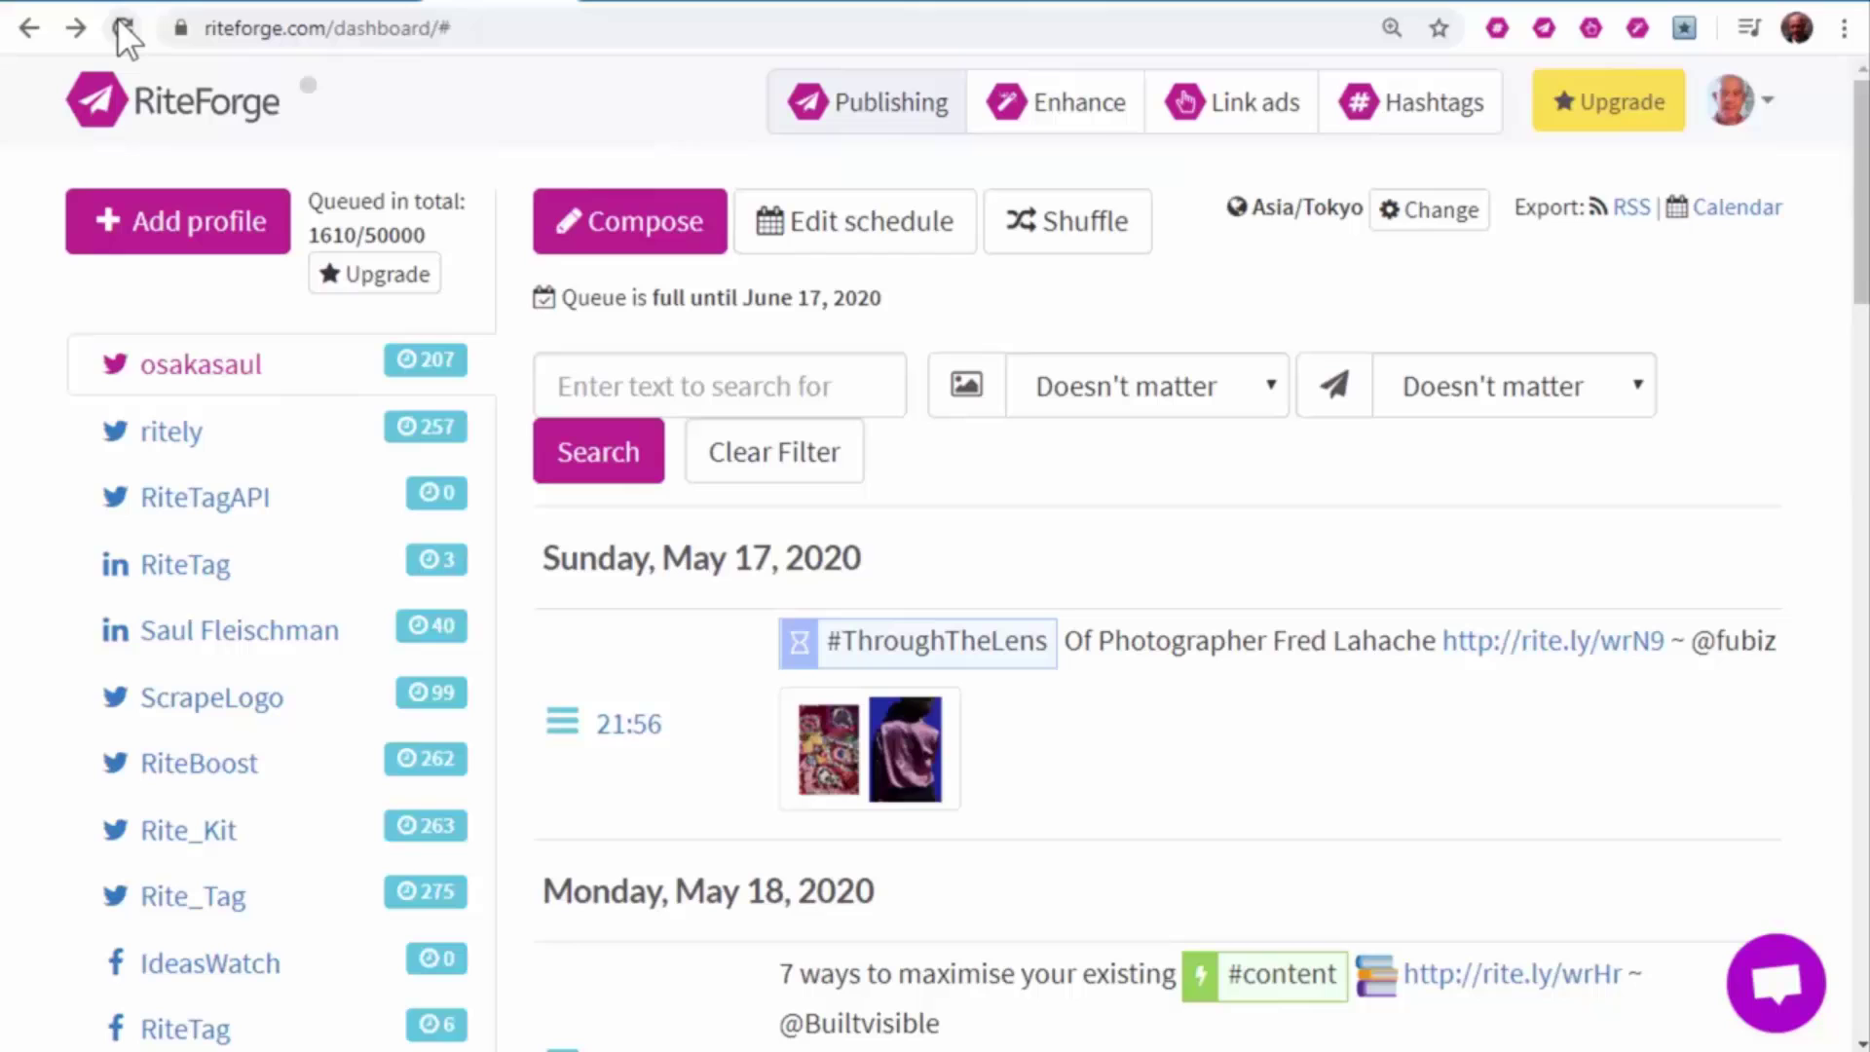
# Reload the RiteForge dashboard to refresh queue counts and zoom the page out slightly
pyautogui.click(125, 32)
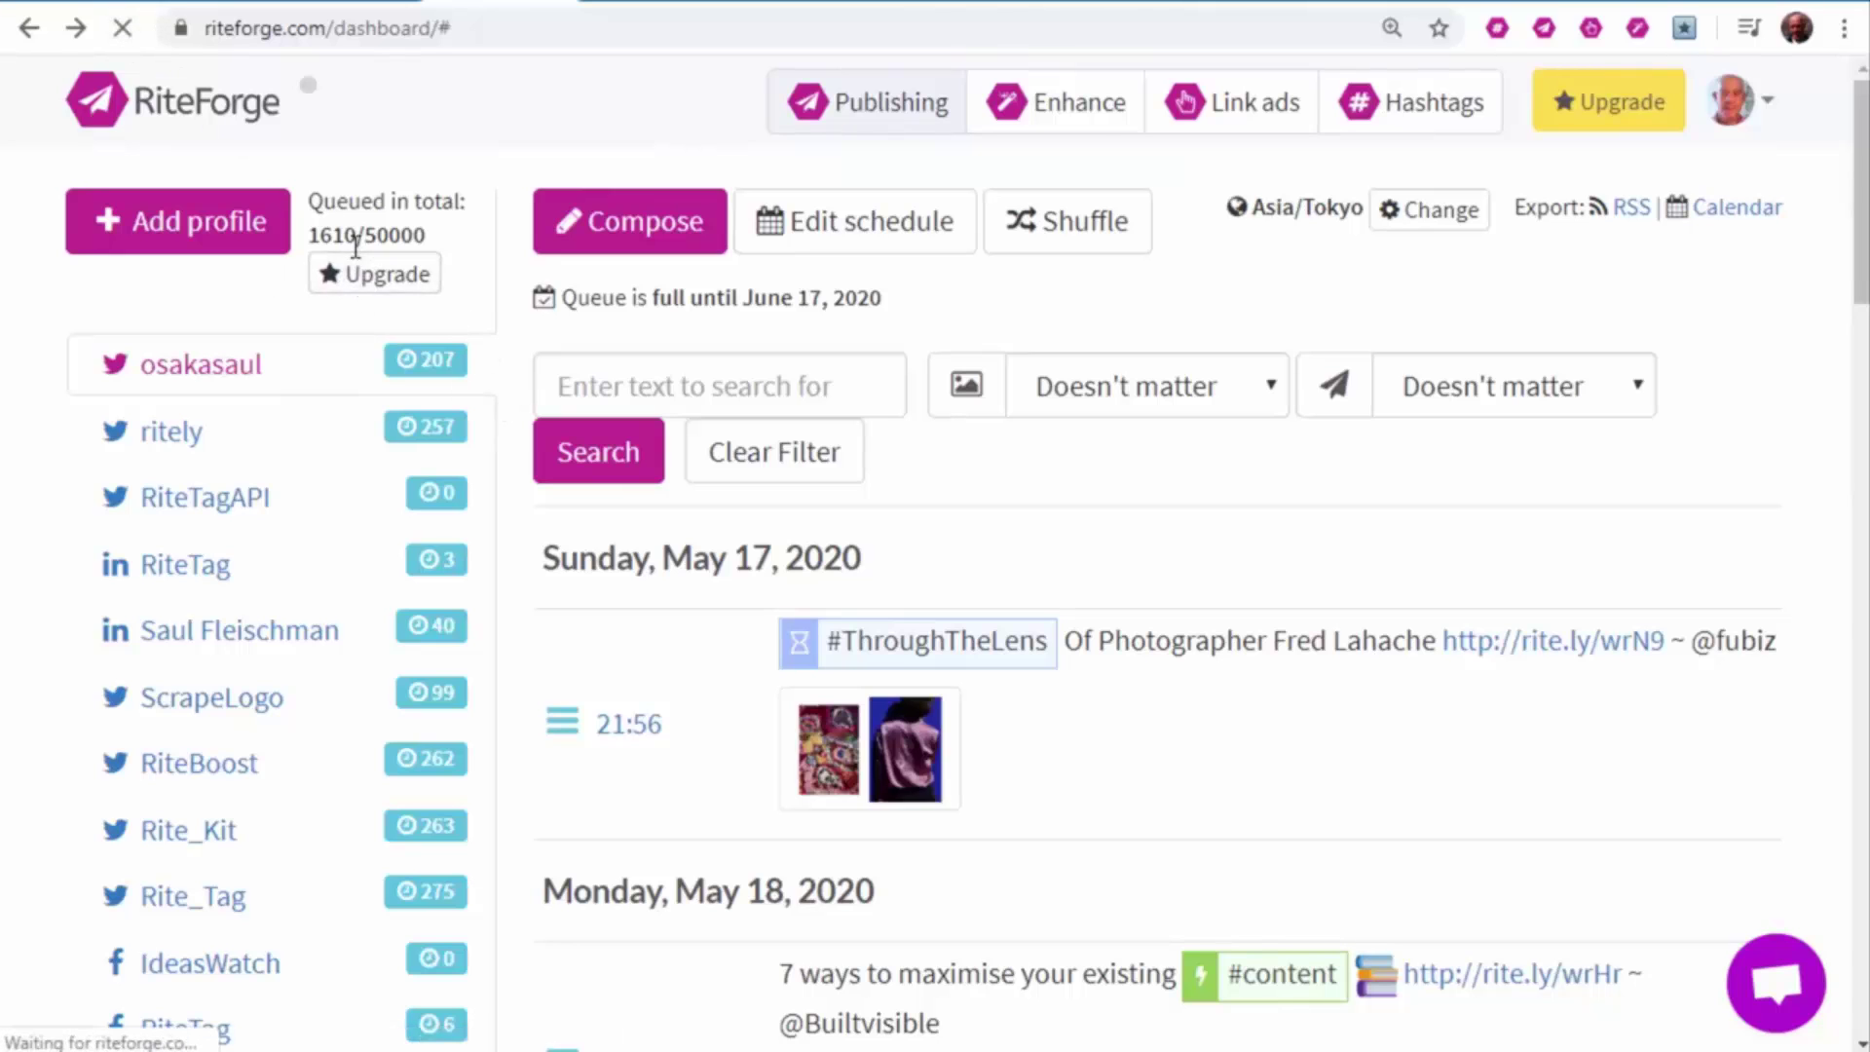
pyautogui.scroll(-1, 325, 862)
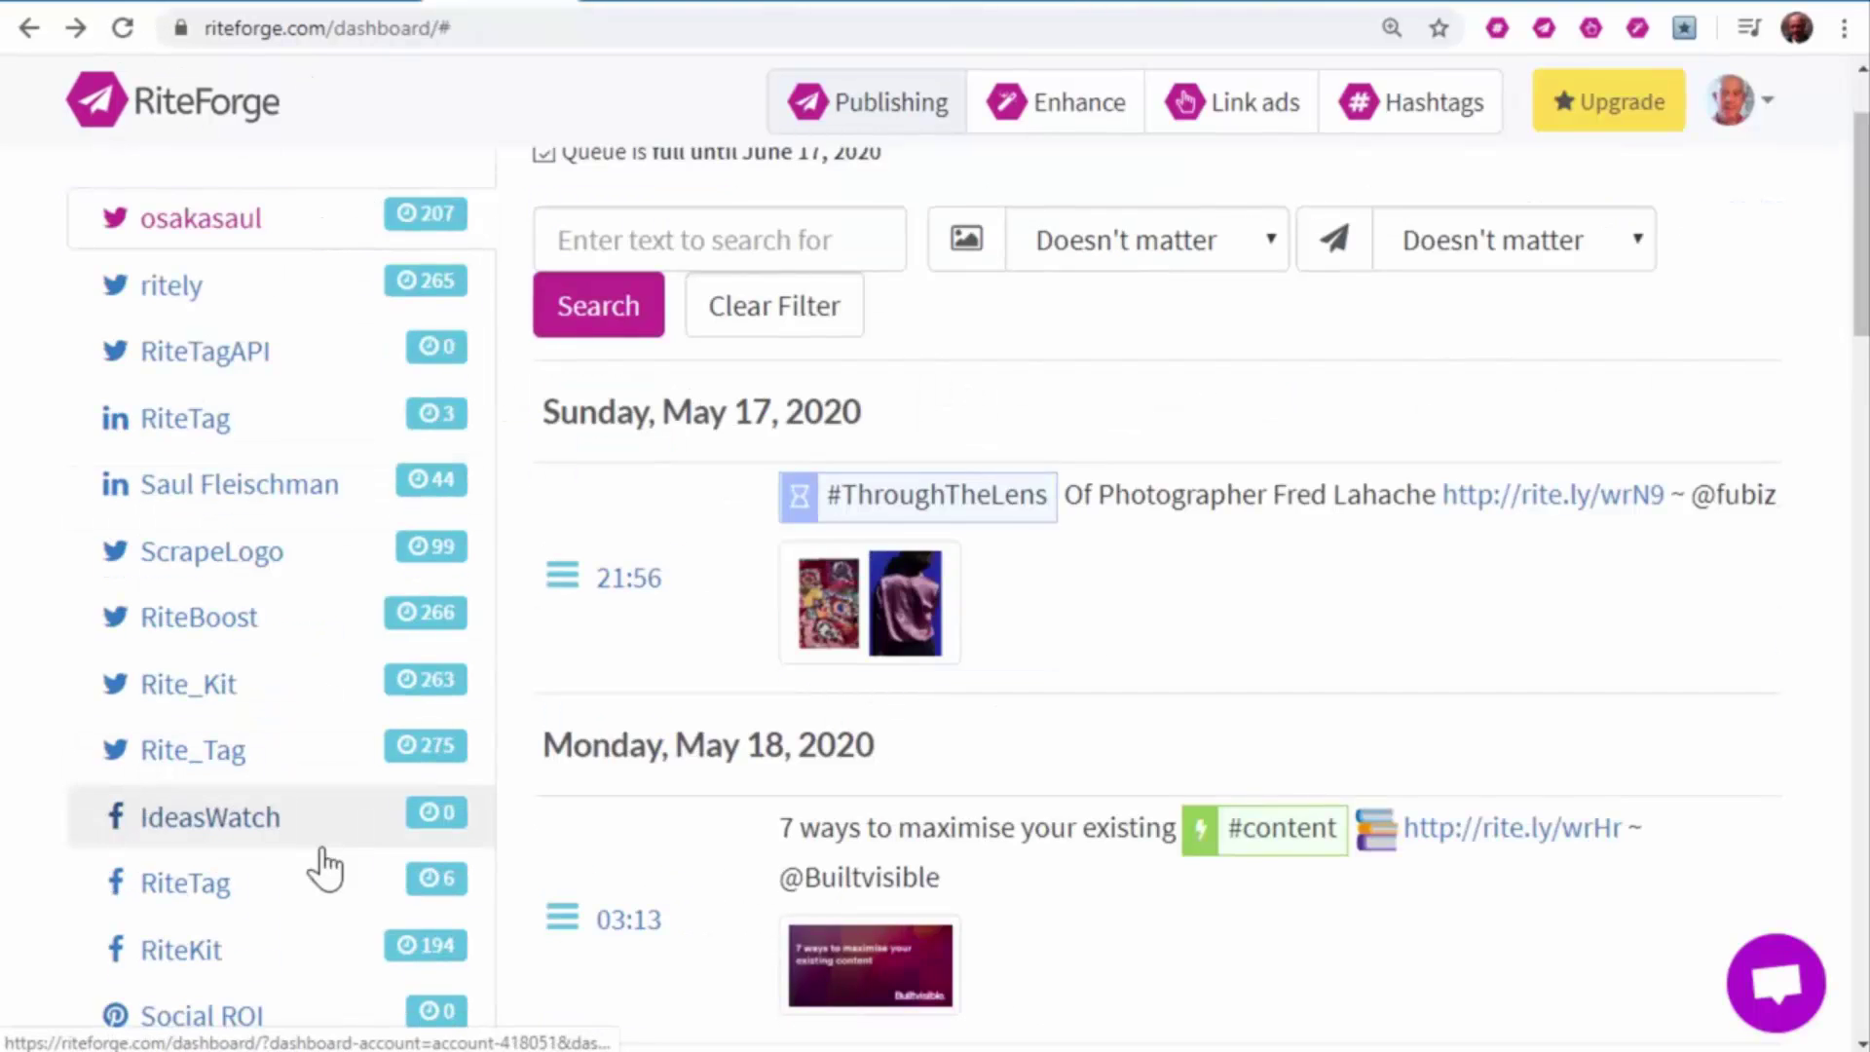
pyautogui.scroll(1, 639, 133)
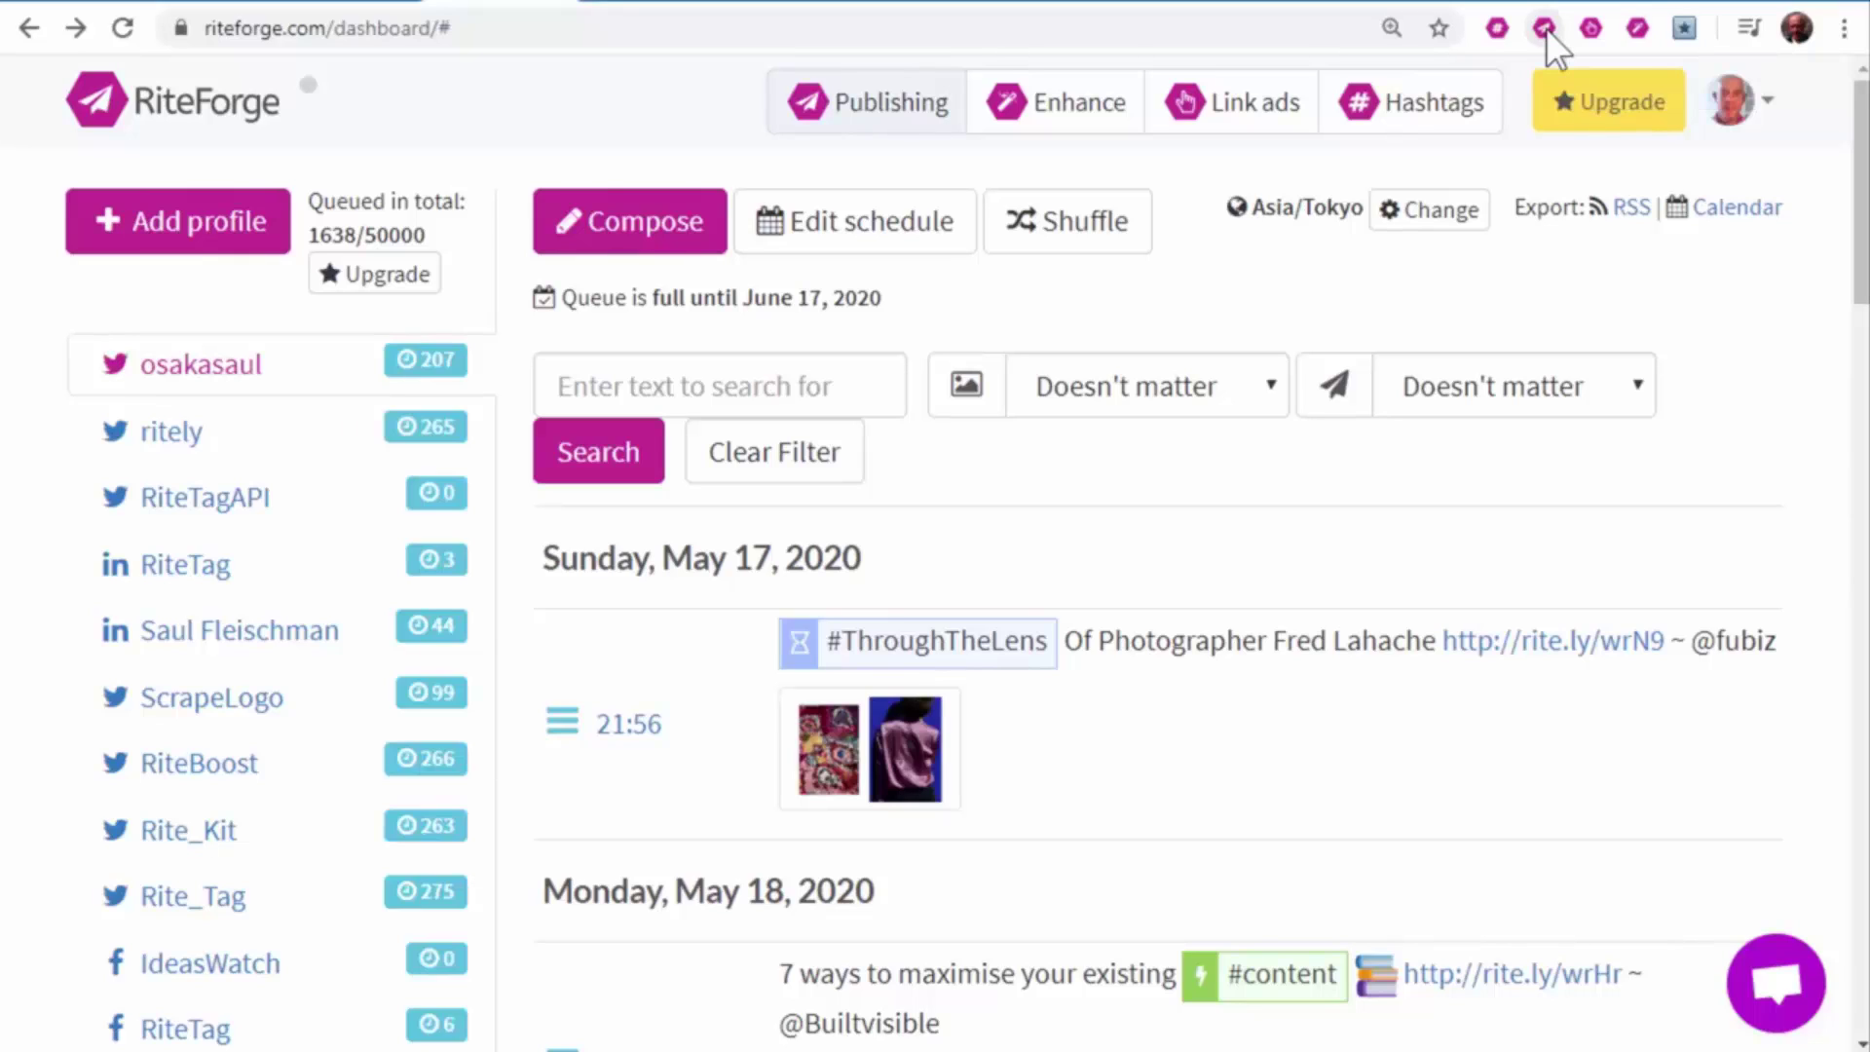
pyautogui.hotkey('ctrl', '-')
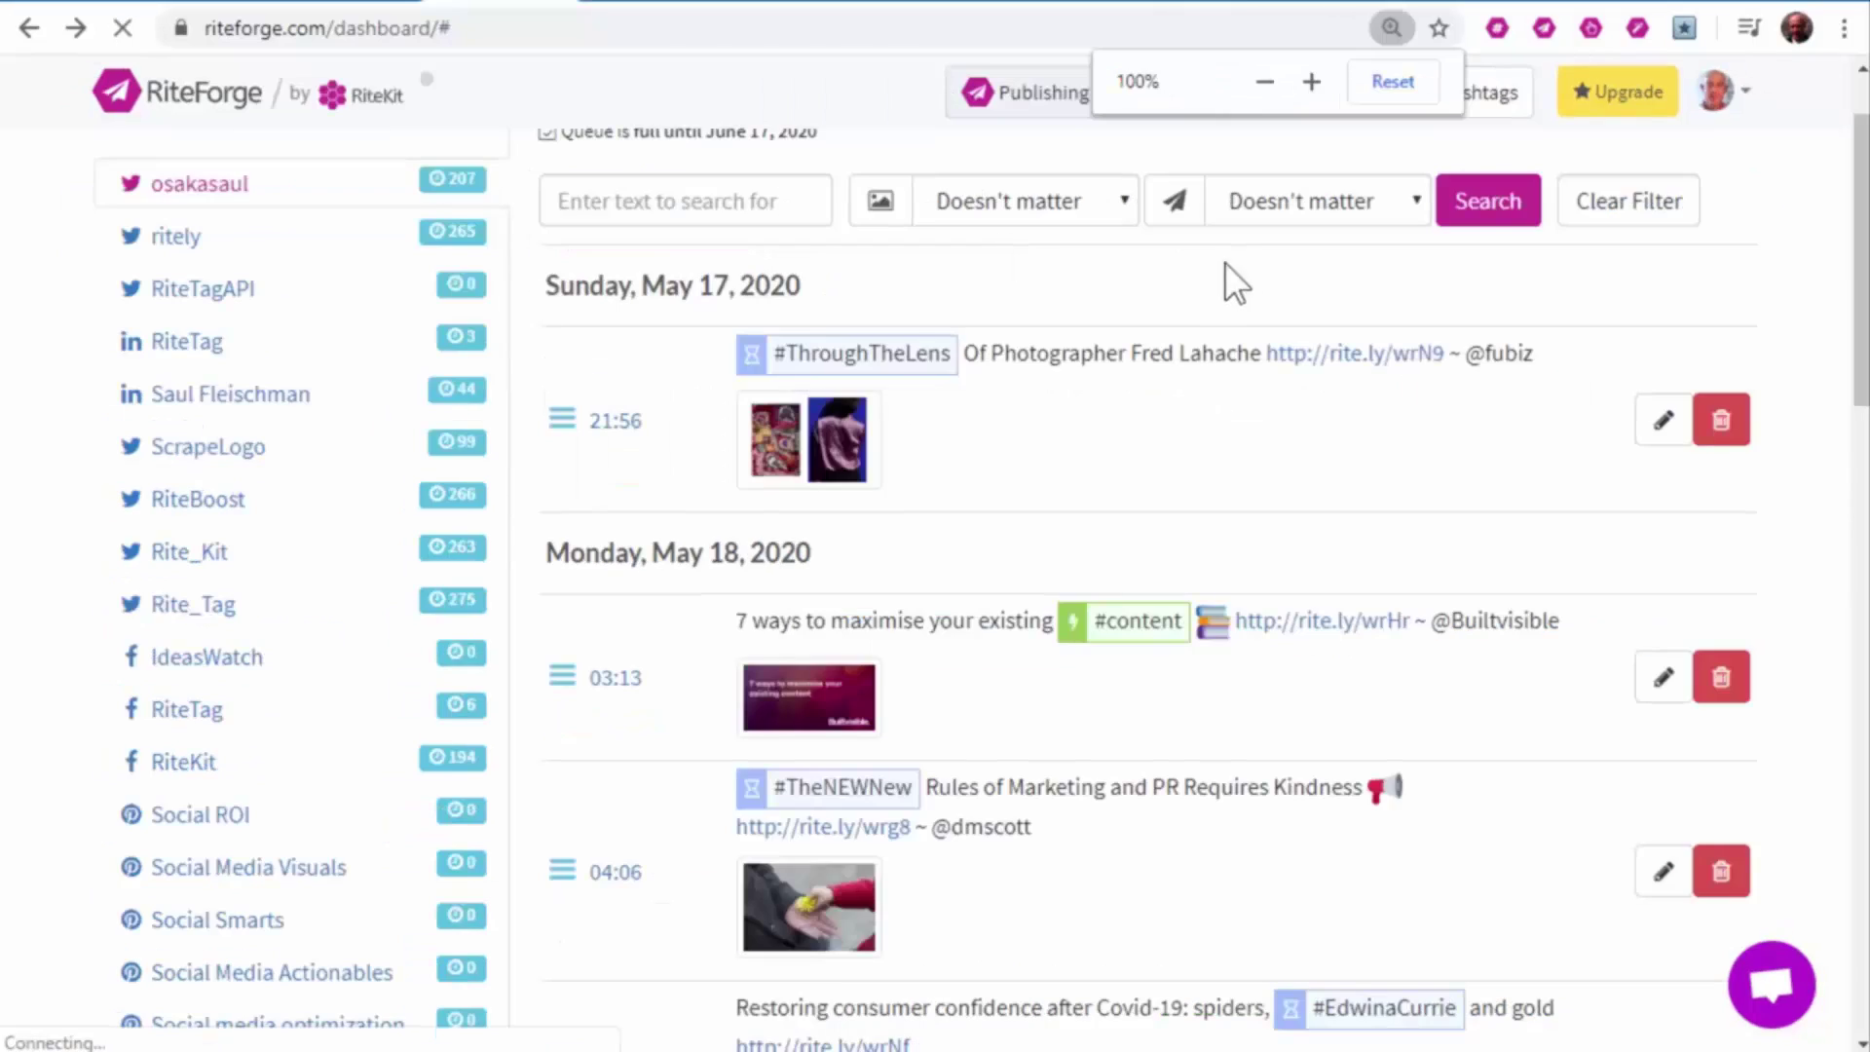
pyautogui.hotkey('ctrl', '-')
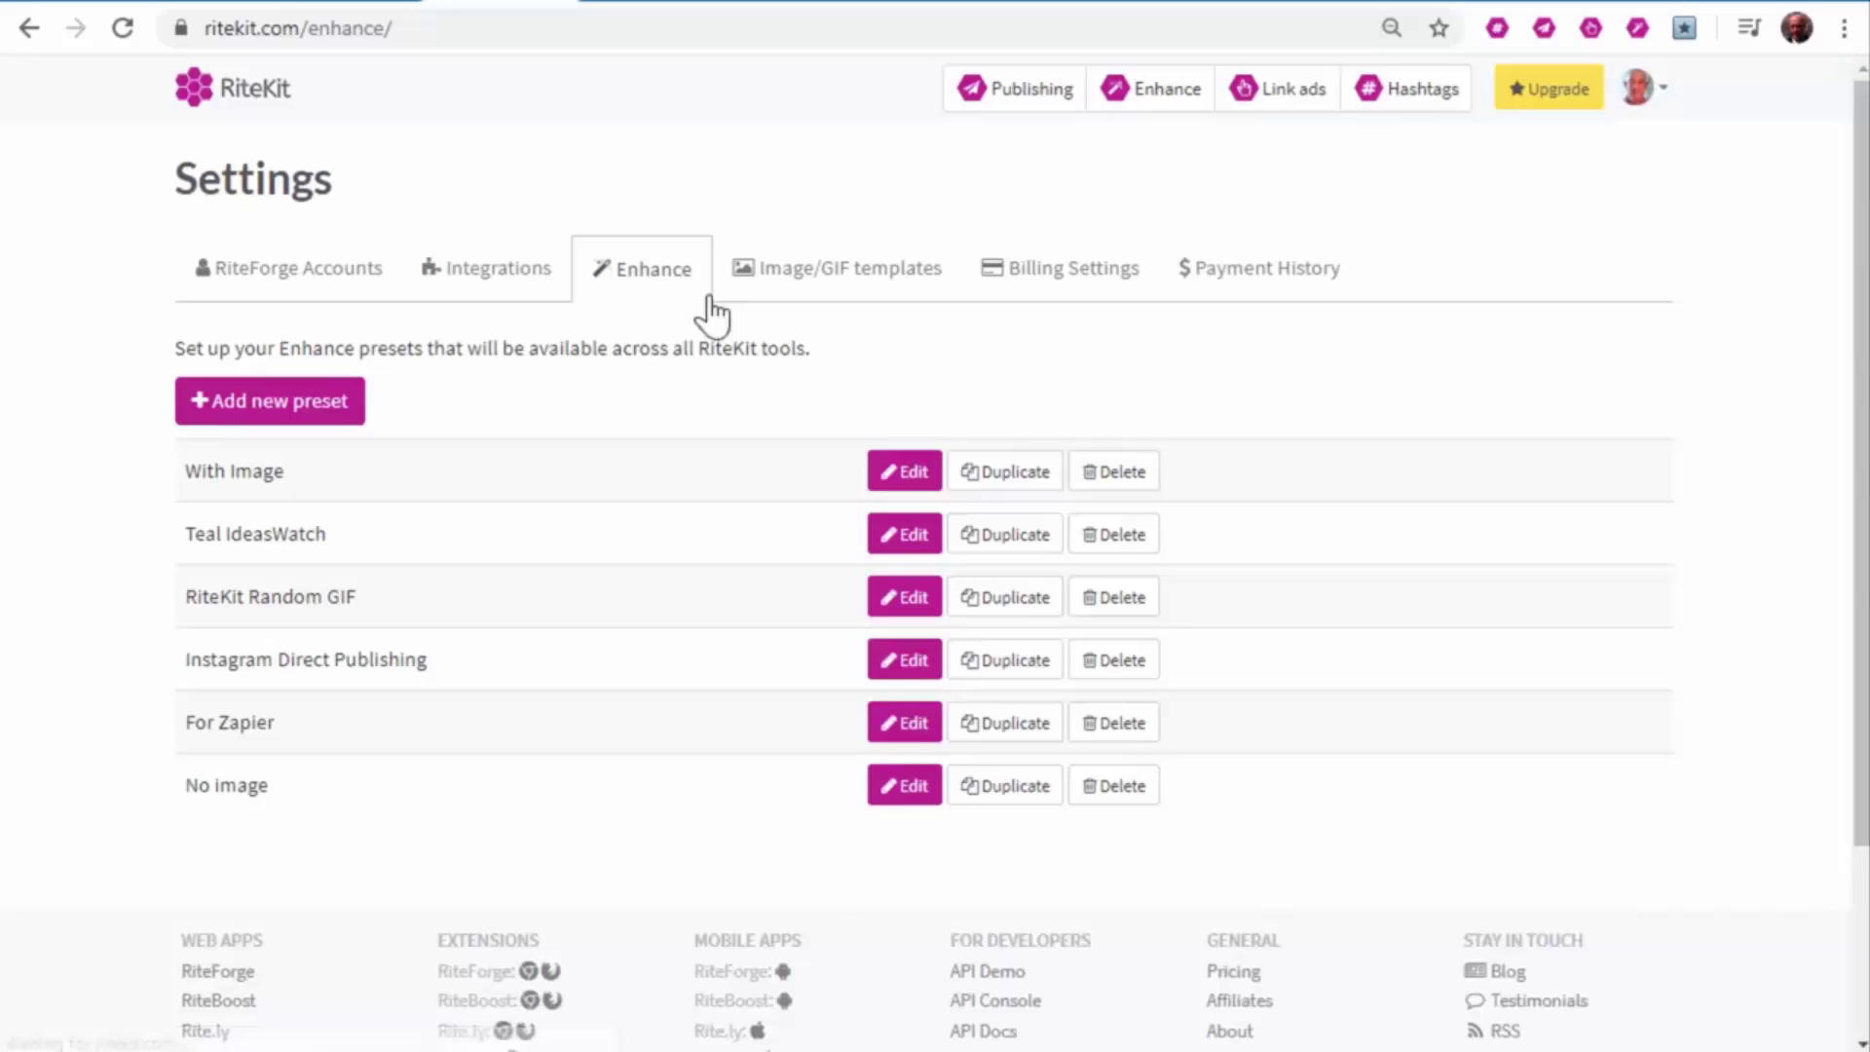
# Review the With Image preset's link ad options, close it unchanged, and search the help center
pyautogui.click(898, 472)
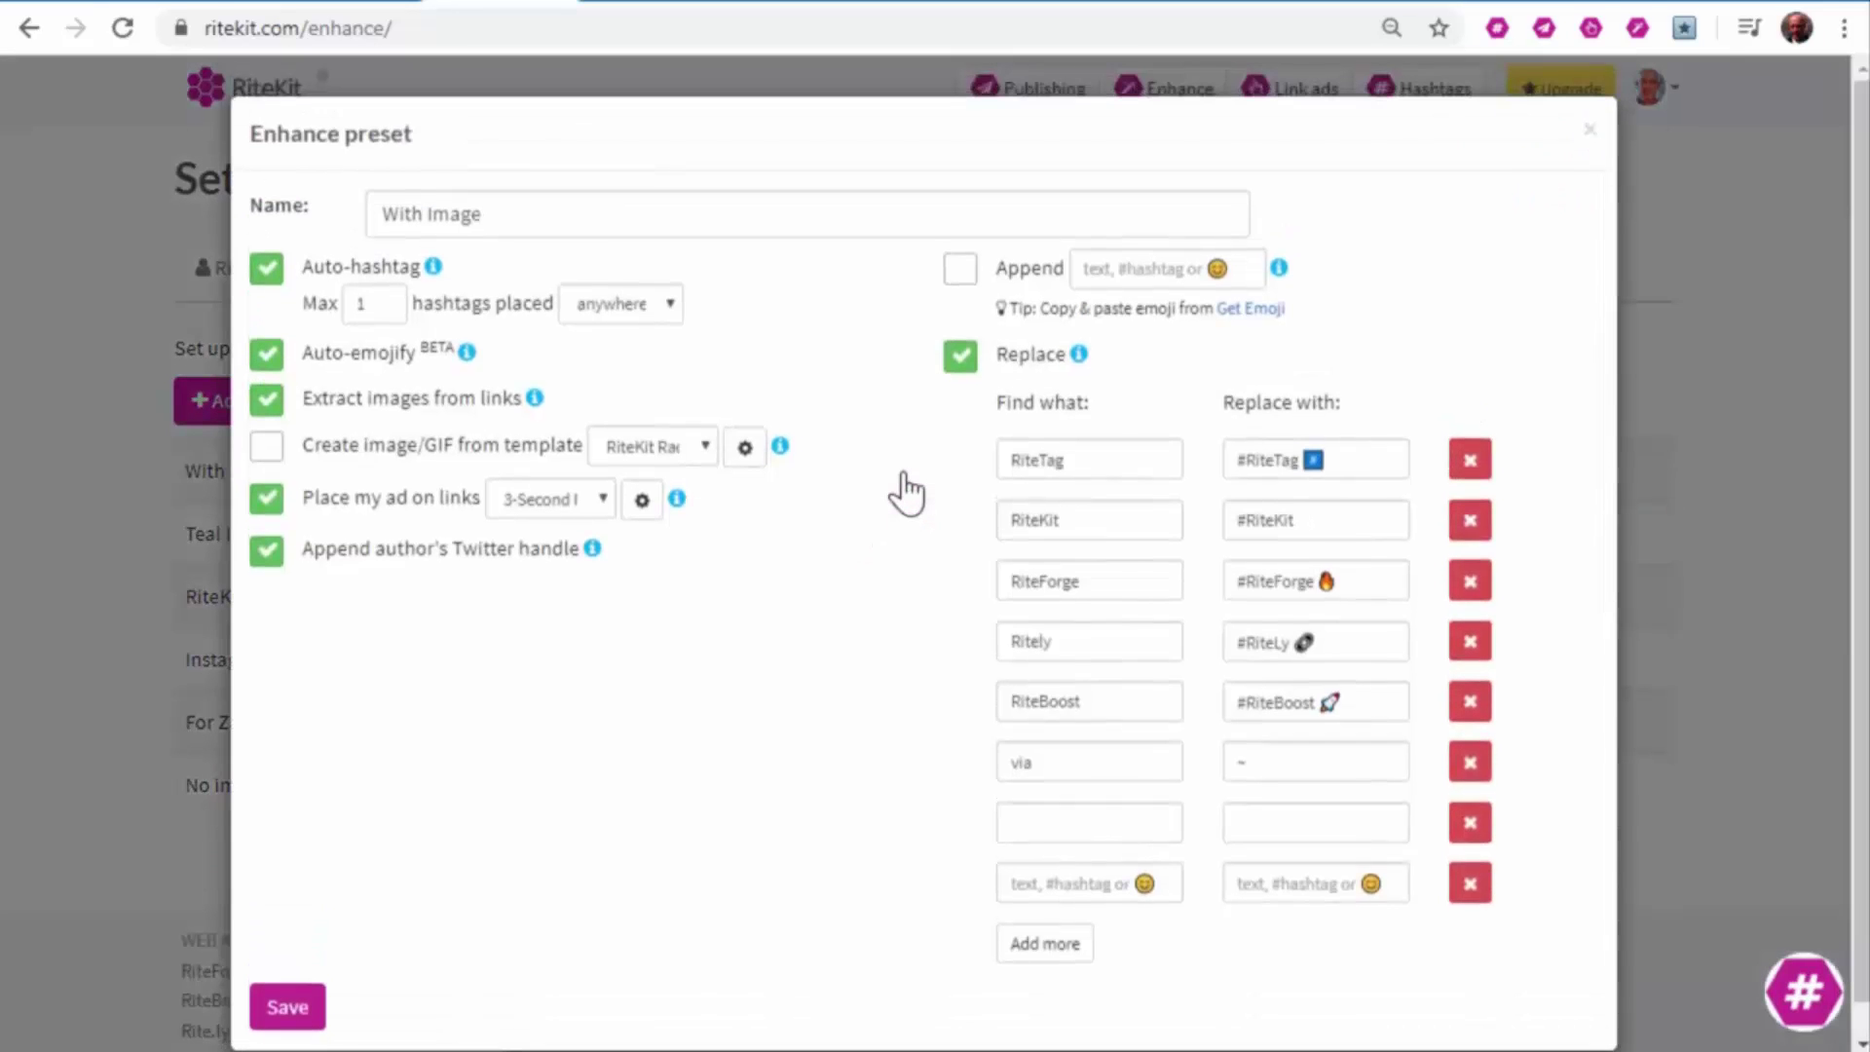
pyautogui.click(606, 496)
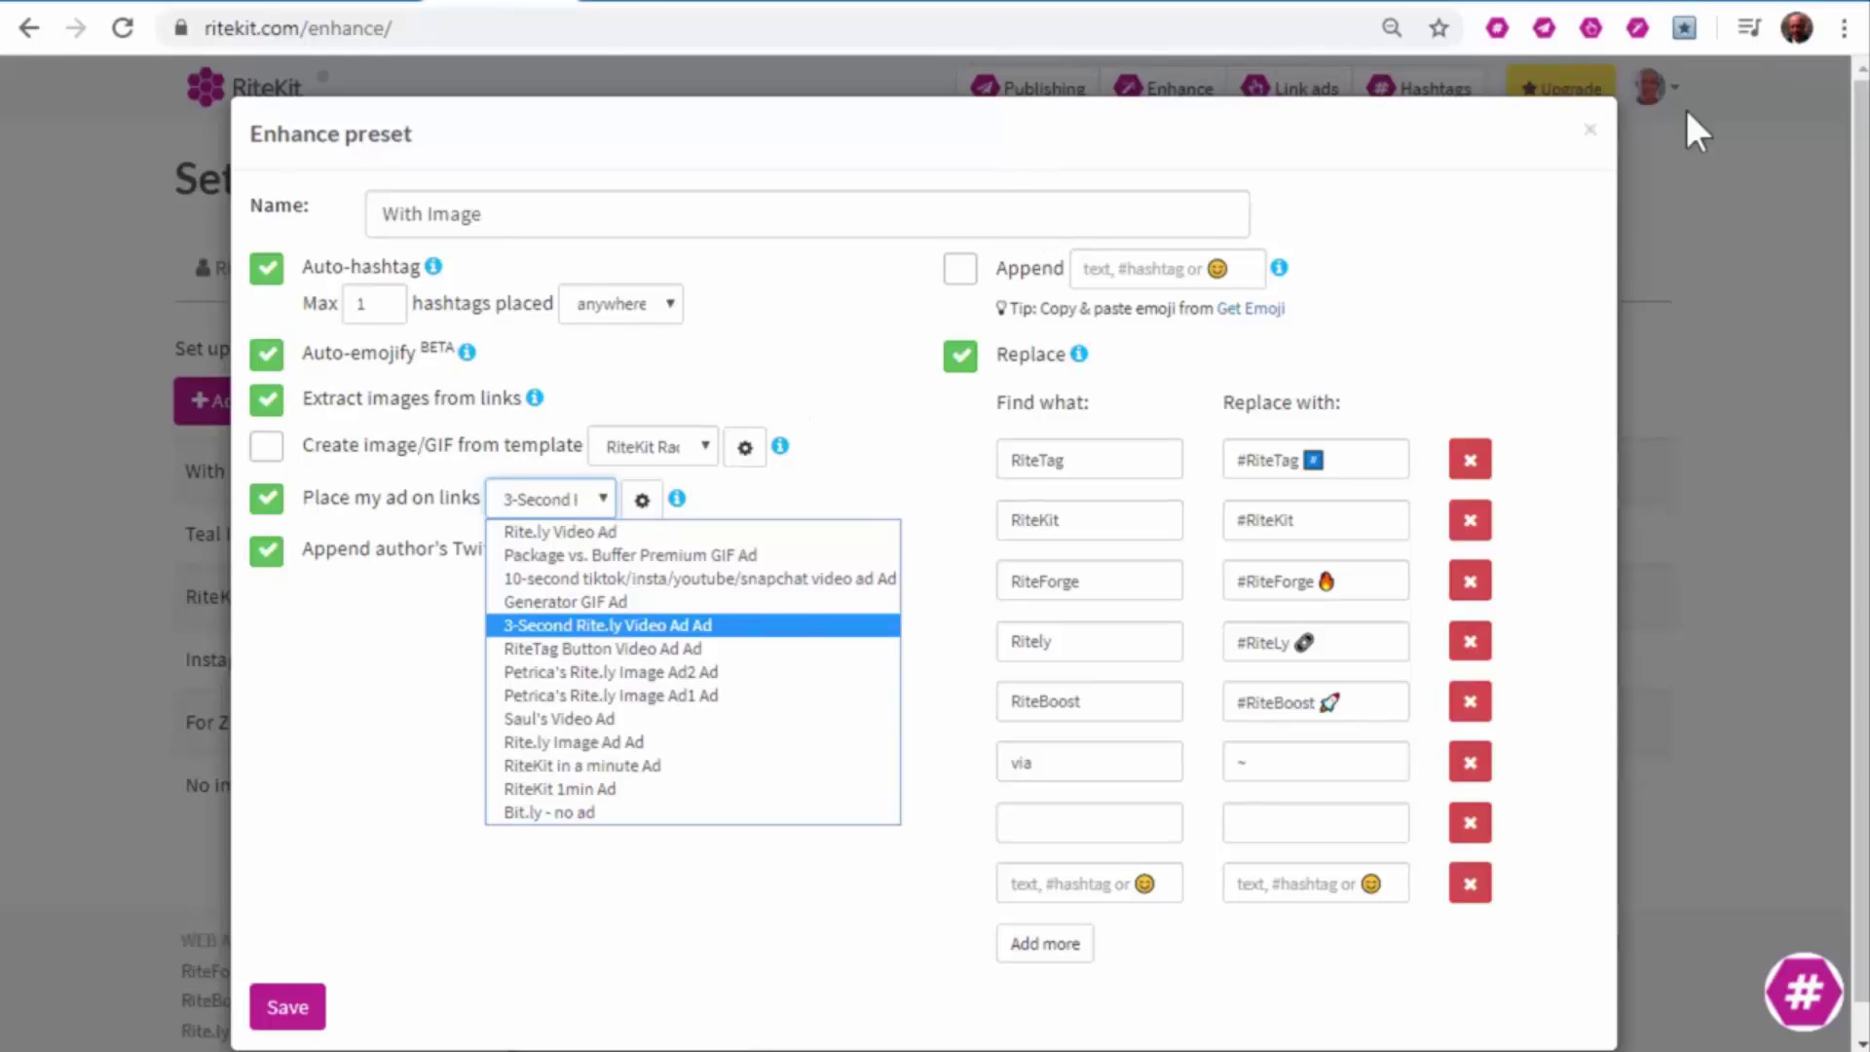
pyautogui.click(1696, 203)
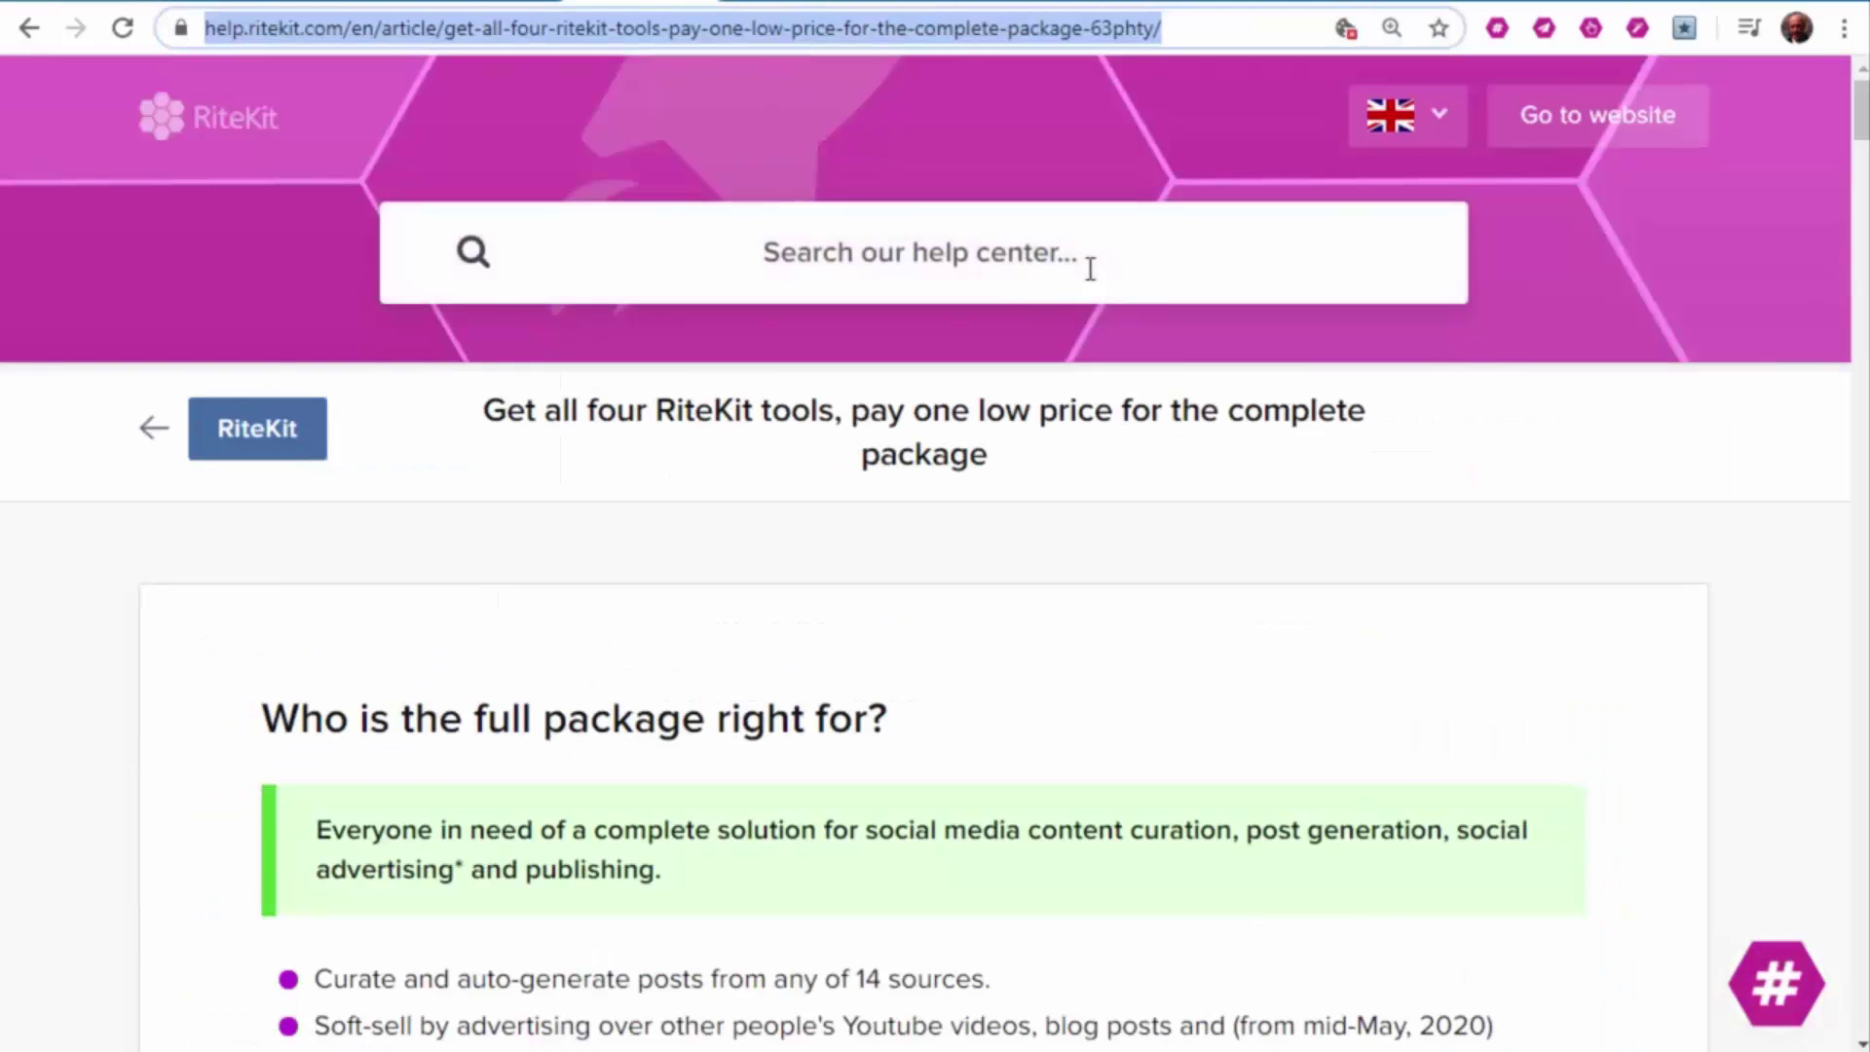
pyautogui.click(1104, 264)
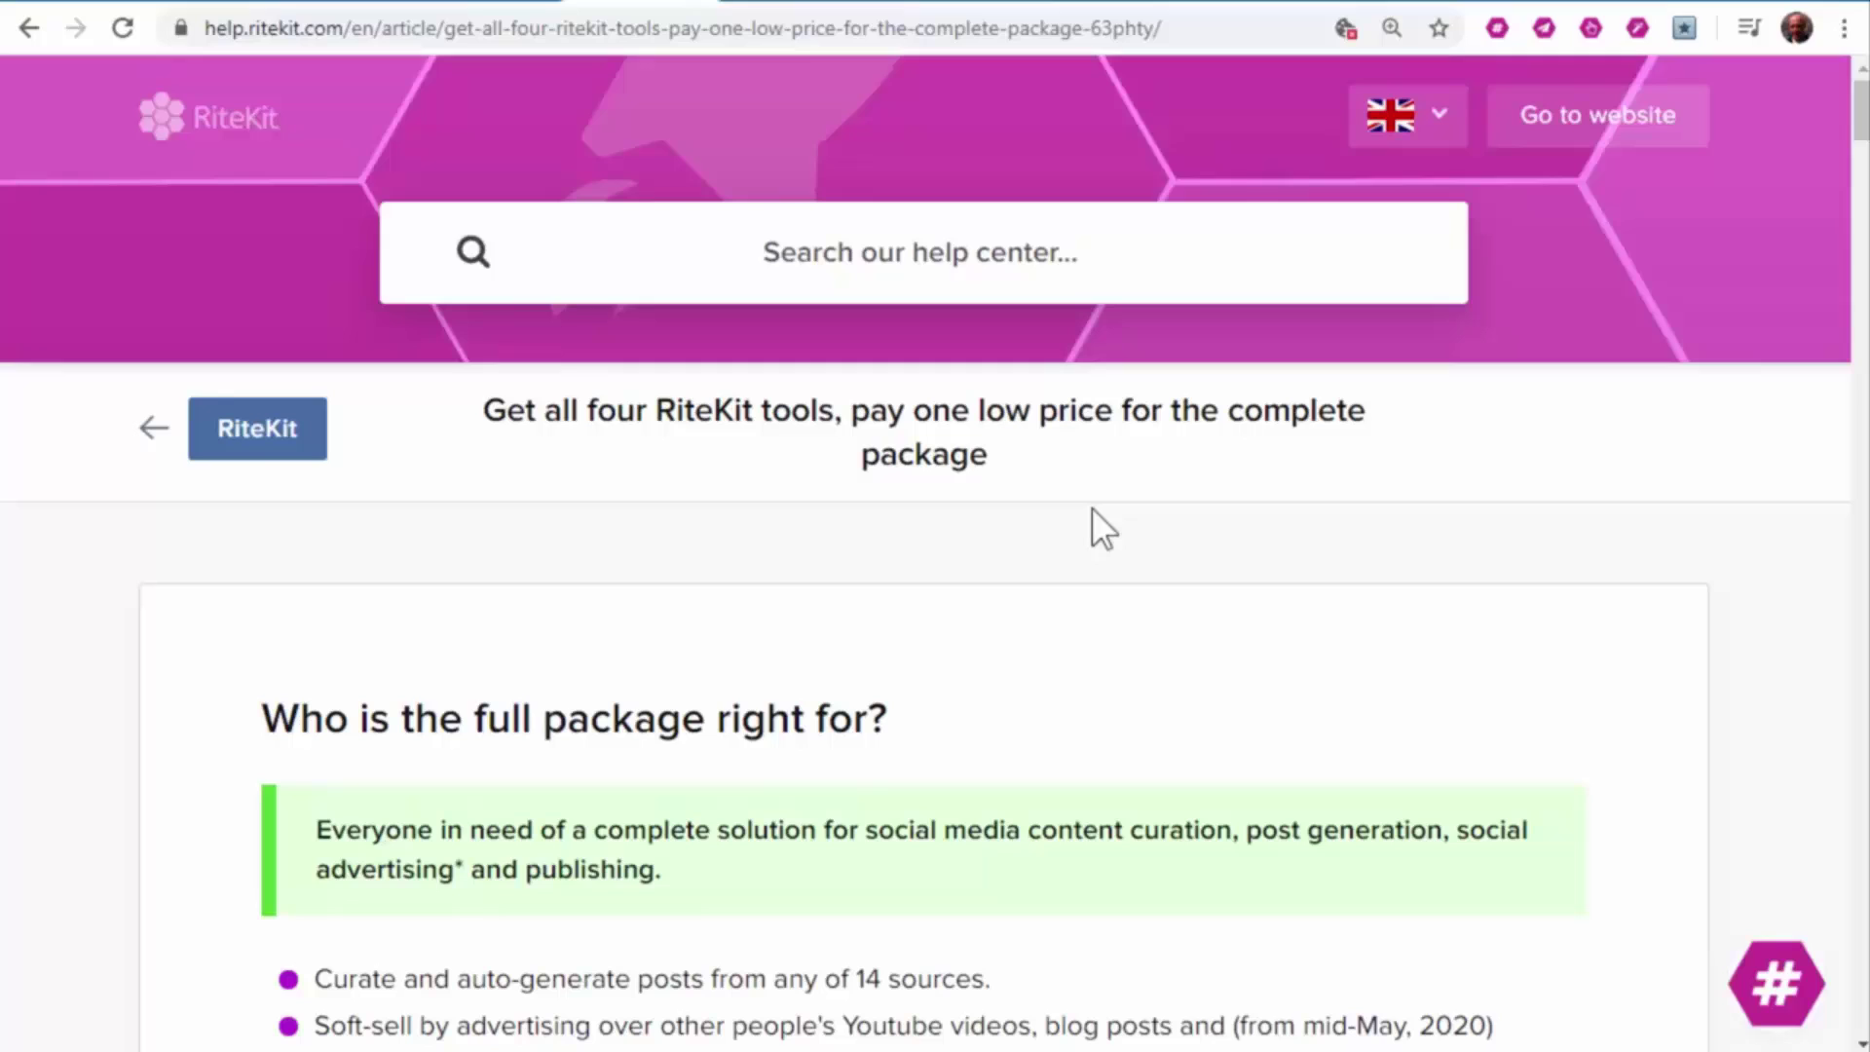
# Go back to the help center home, then open the account menu and support chat
pyautogui.click(153, 438)
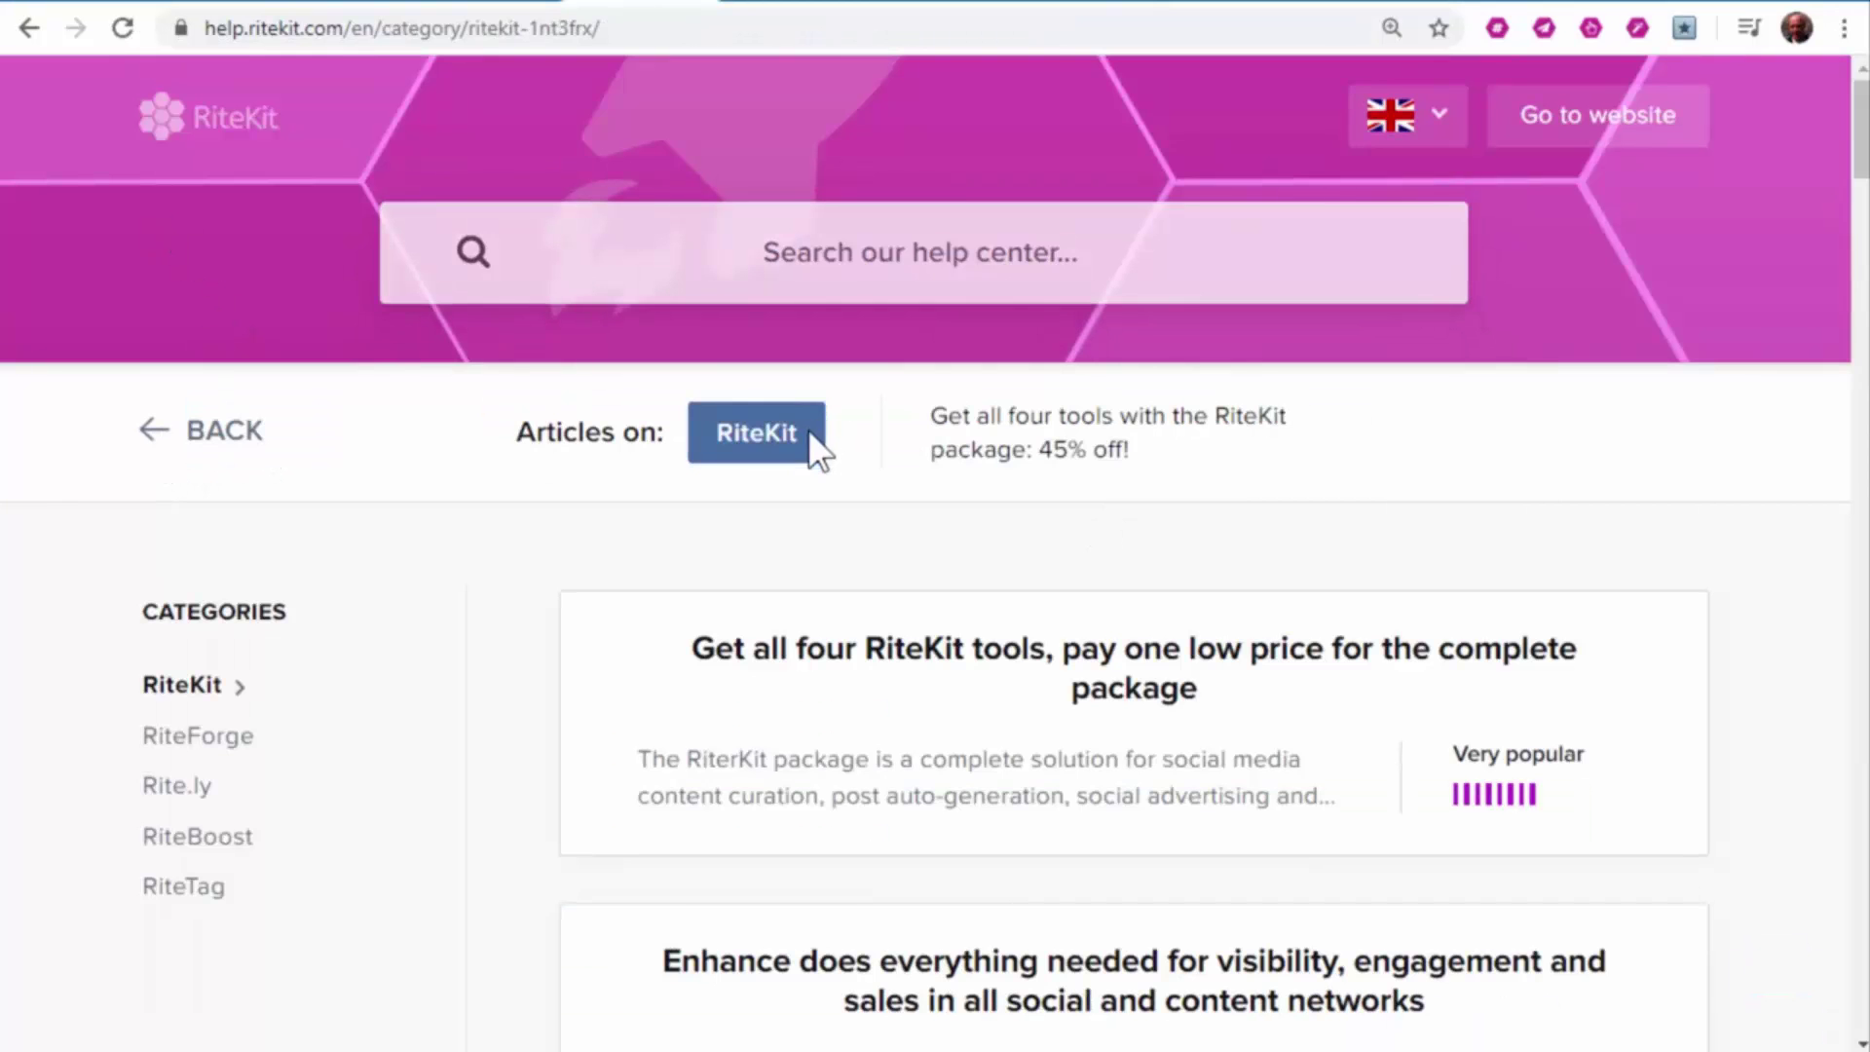
pyautogui.click(155, 438)
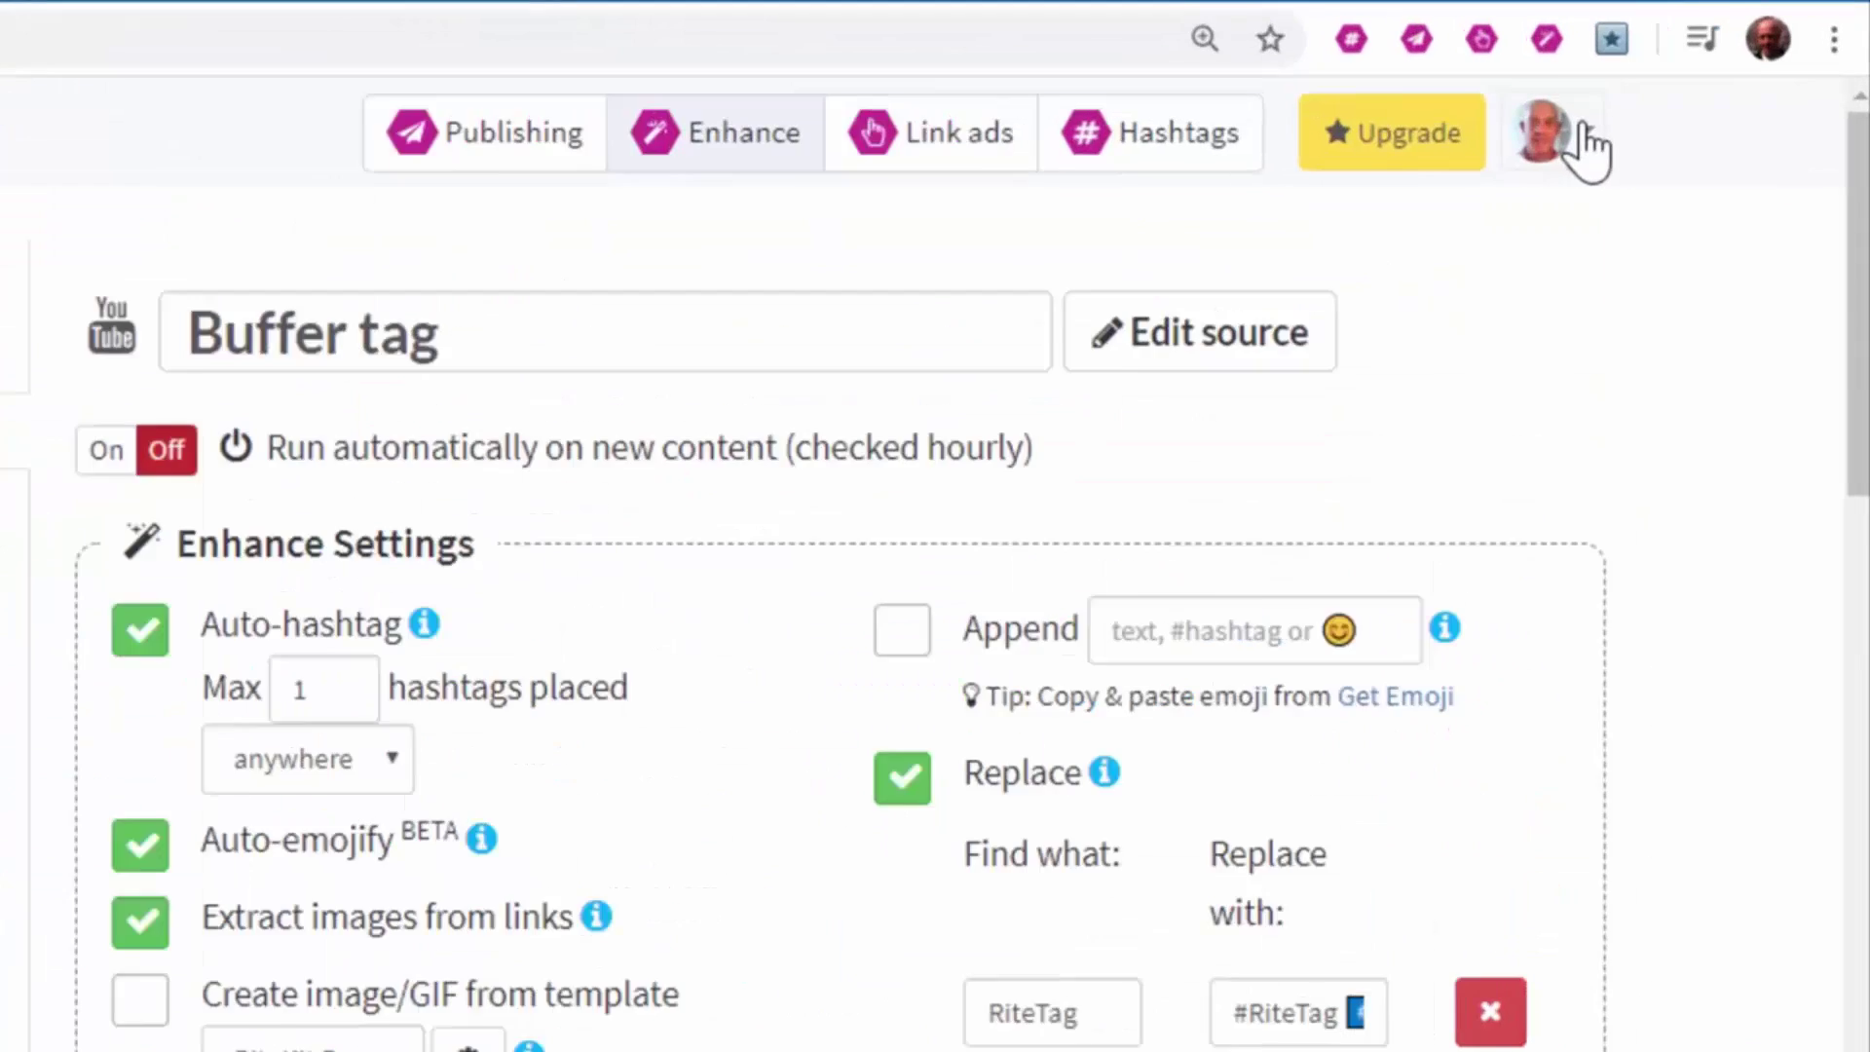
pyautogui.click(1579, 153)
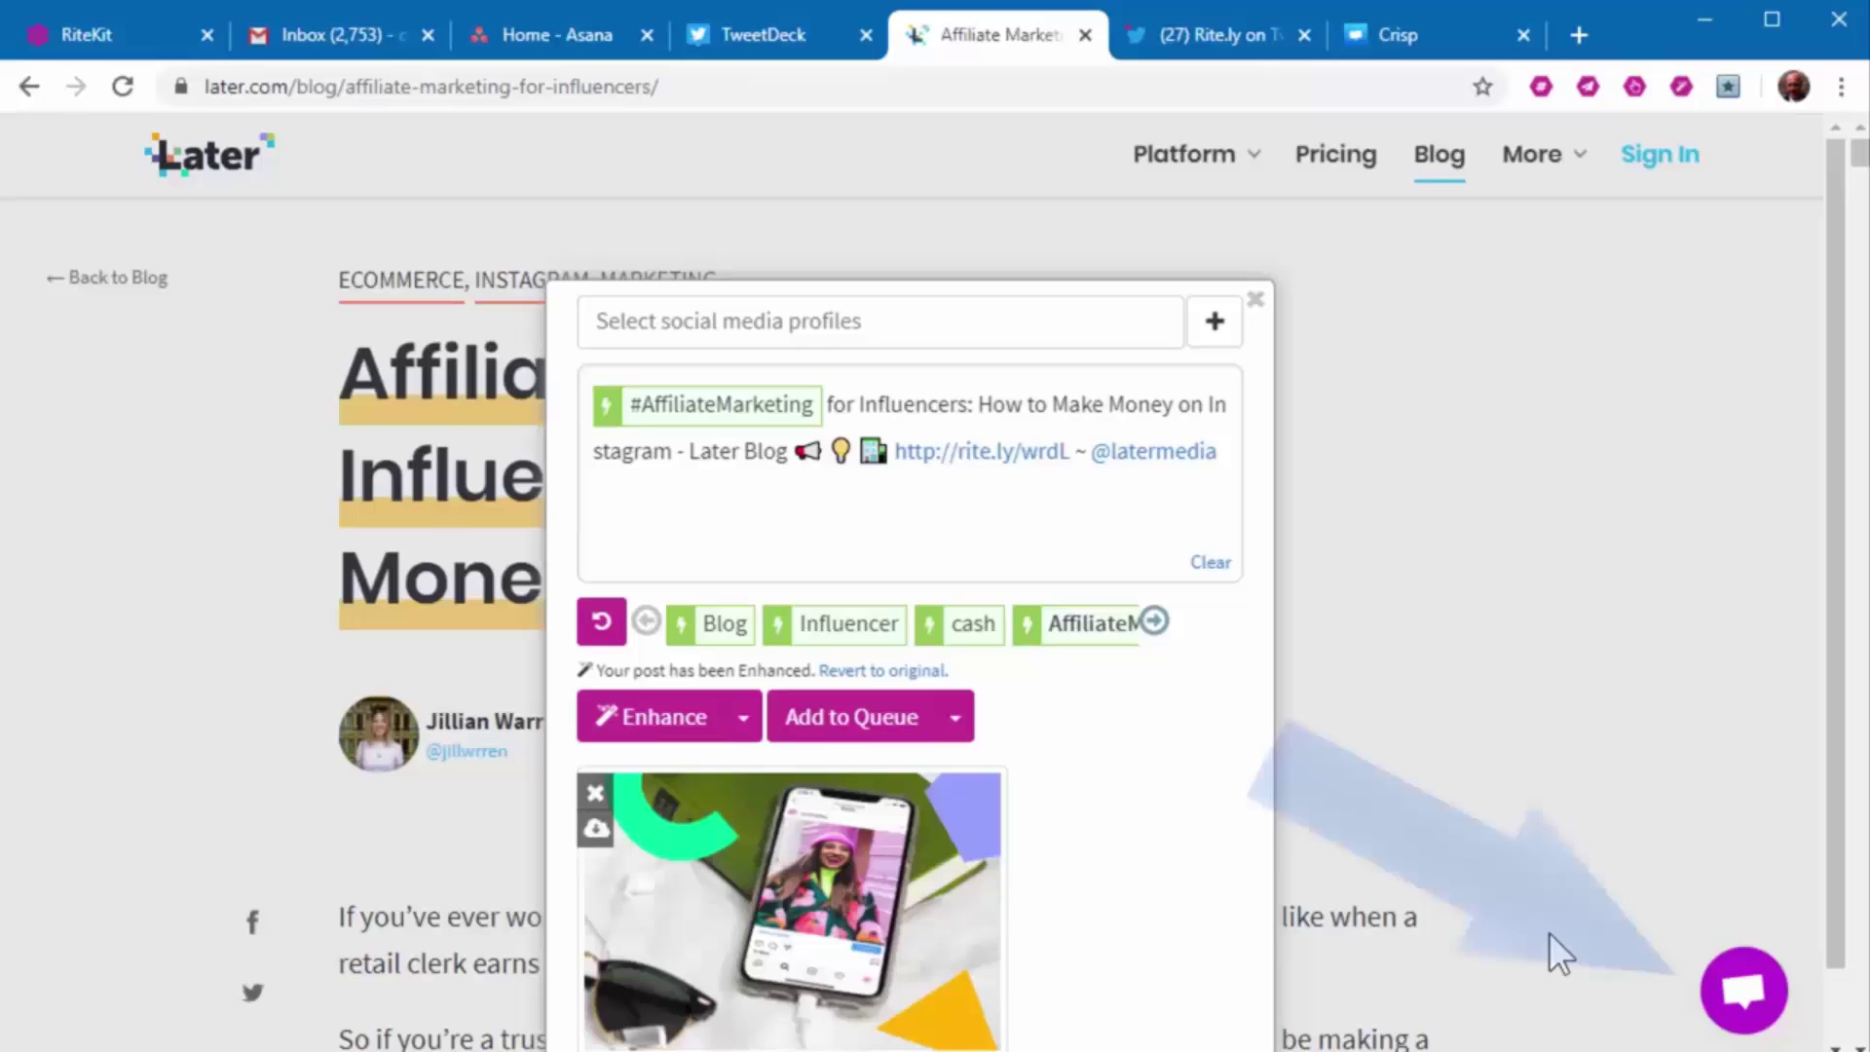
pyautogui.click(1745, 994)
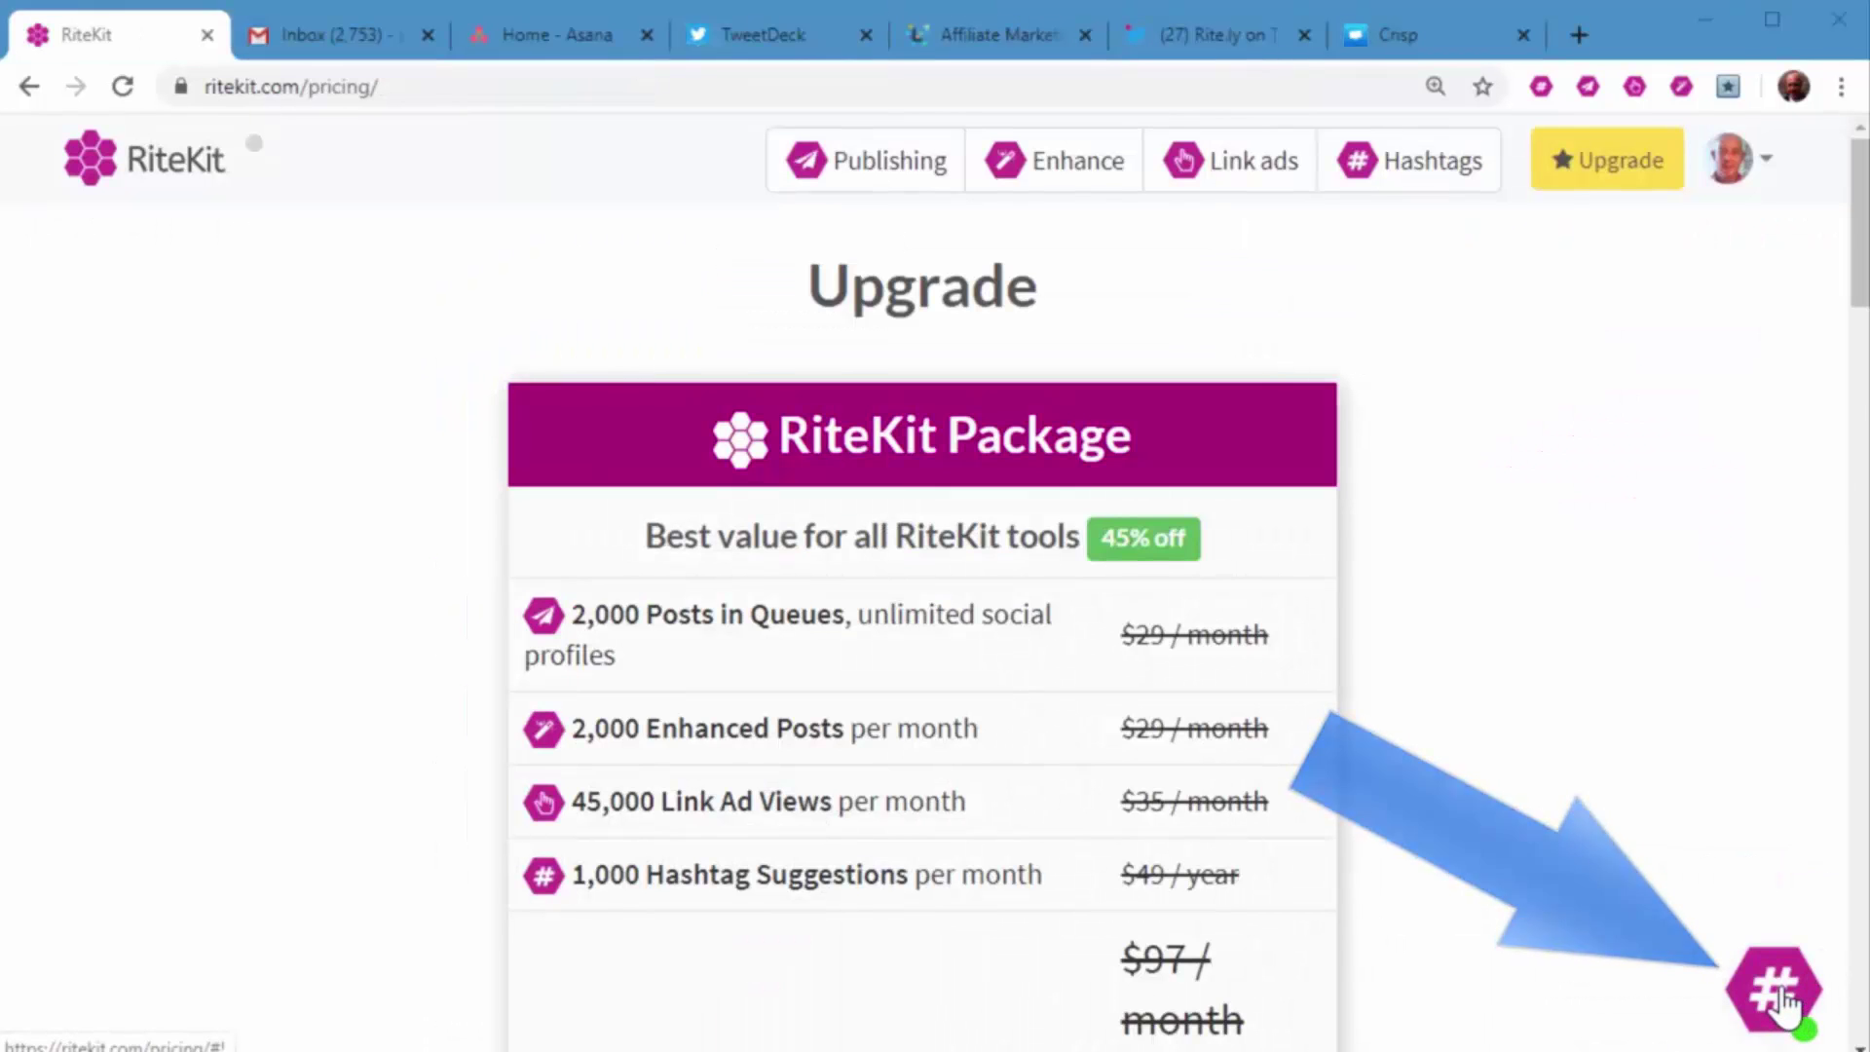
pyautogui.scroll(-4, 1795, 1019)
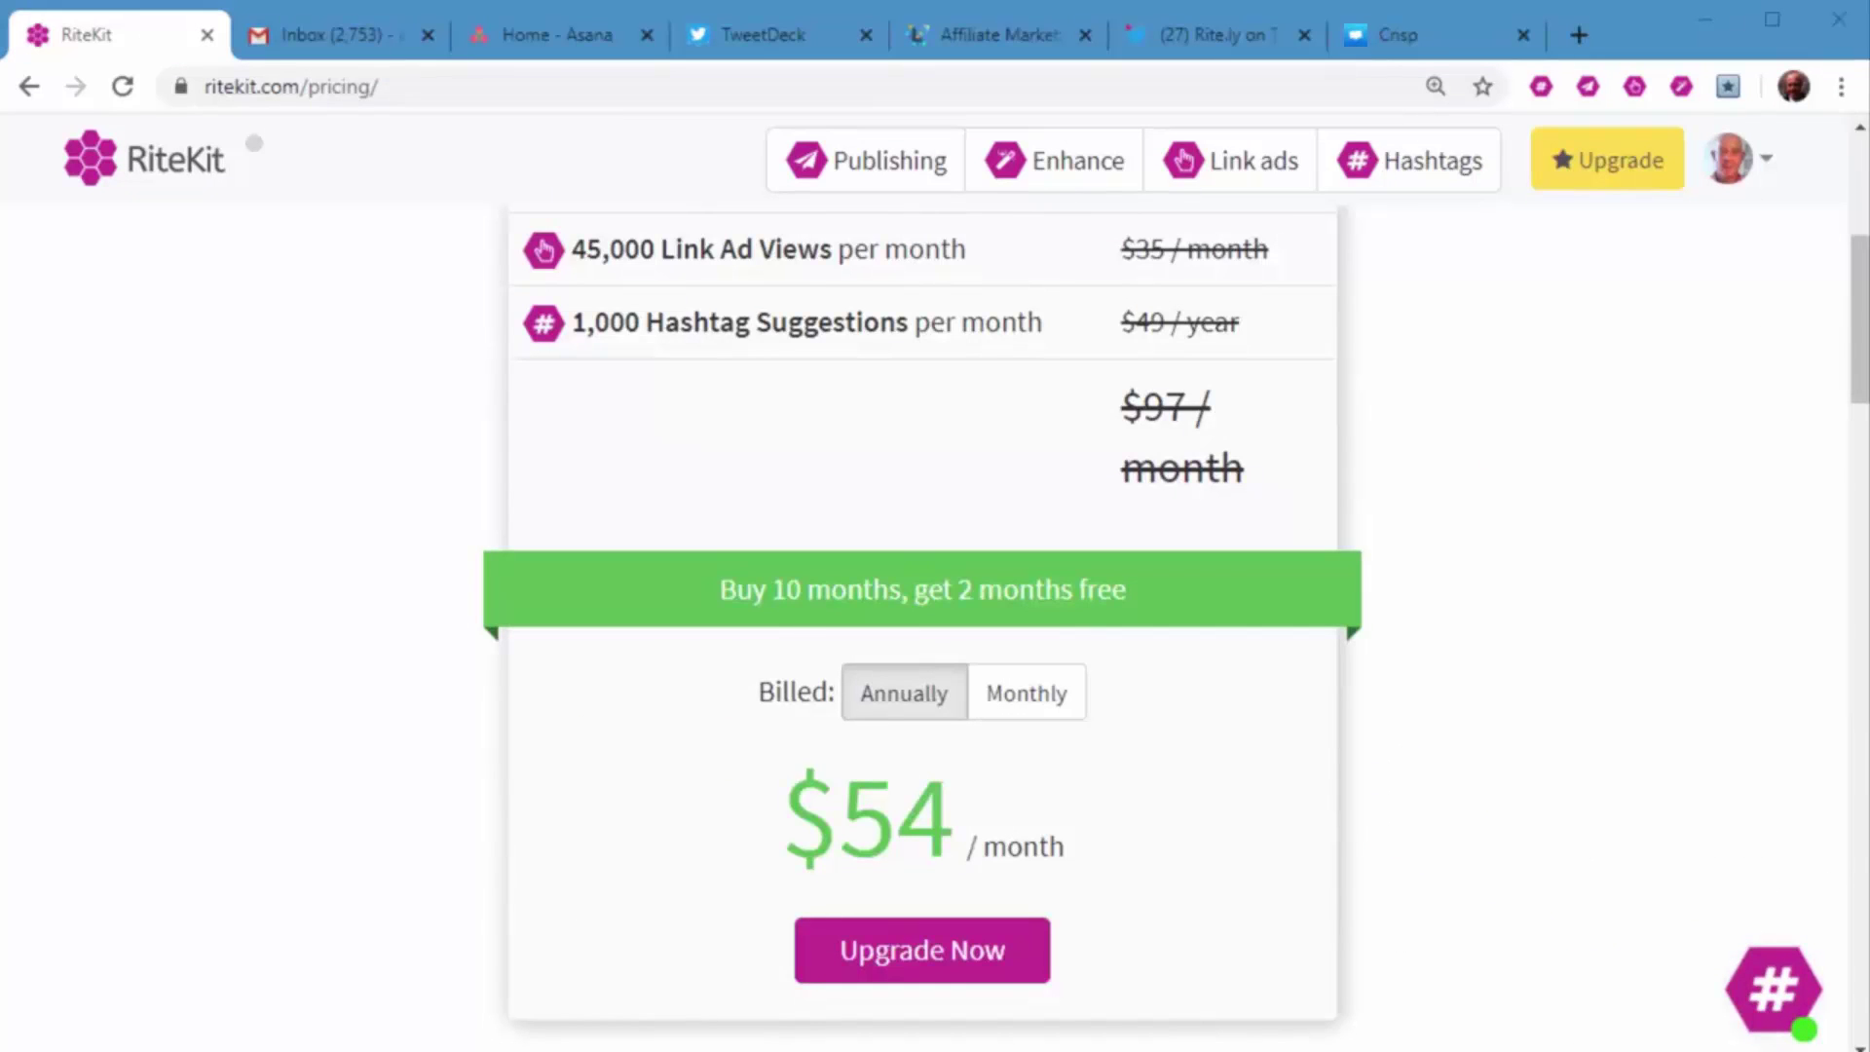